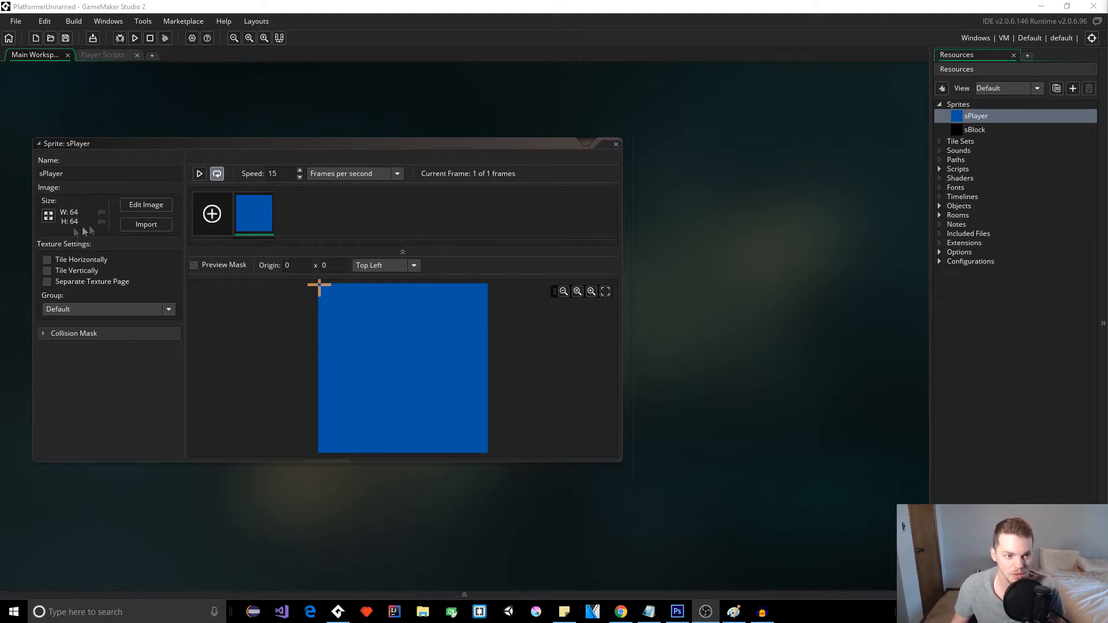
# Open the sPlayer sprite for image editing and apply Resize All Frames with a scale of 64 × 64 pixels
pyautogui.click(134, 206)
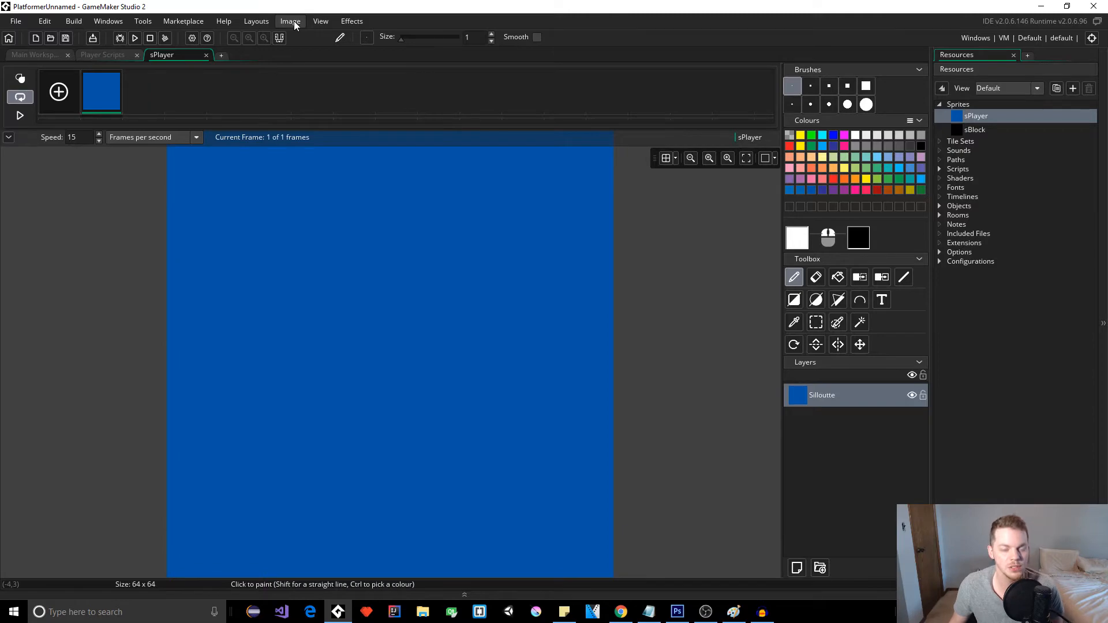
pyautogui.click(293, 21)
pyautogui.moveTo(229, 26)
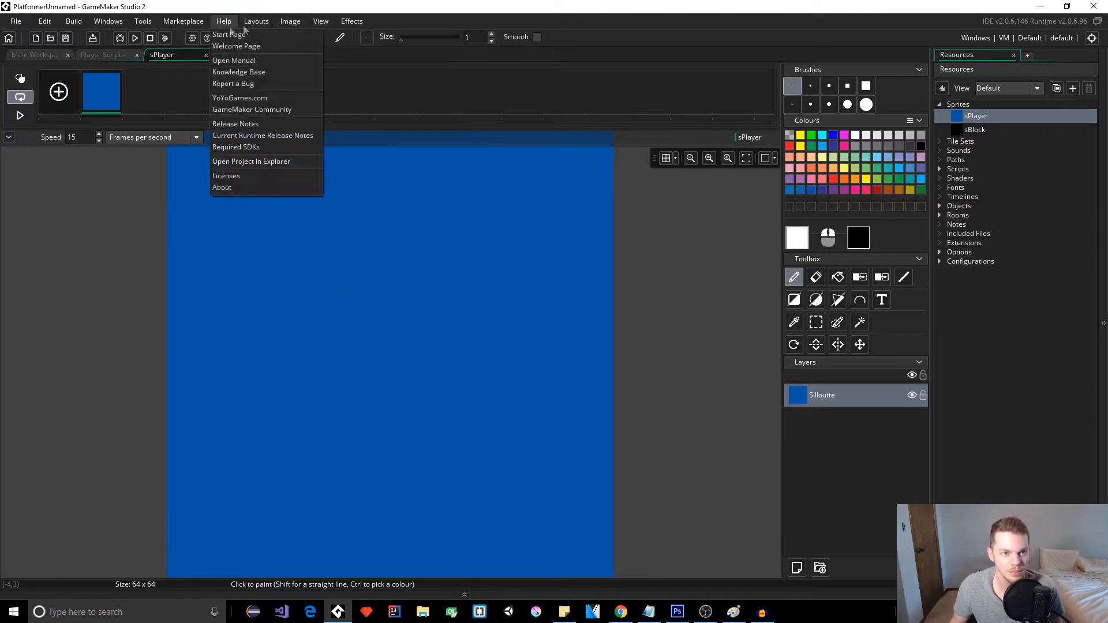
pyautogui.moveTo(290, 22)
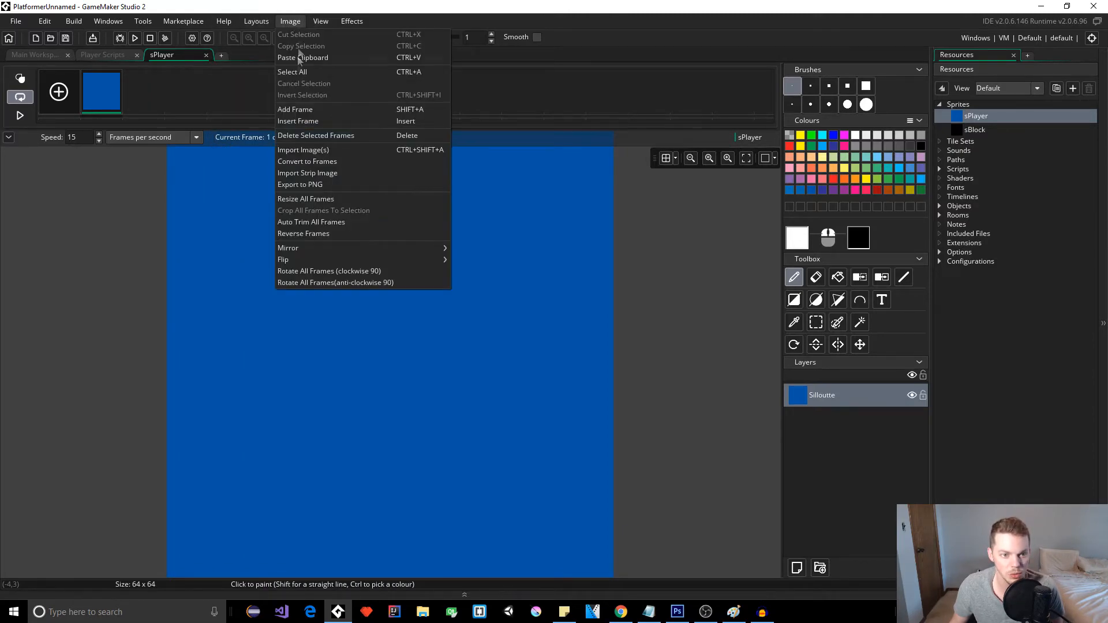
pyautogui.click(321, 203)
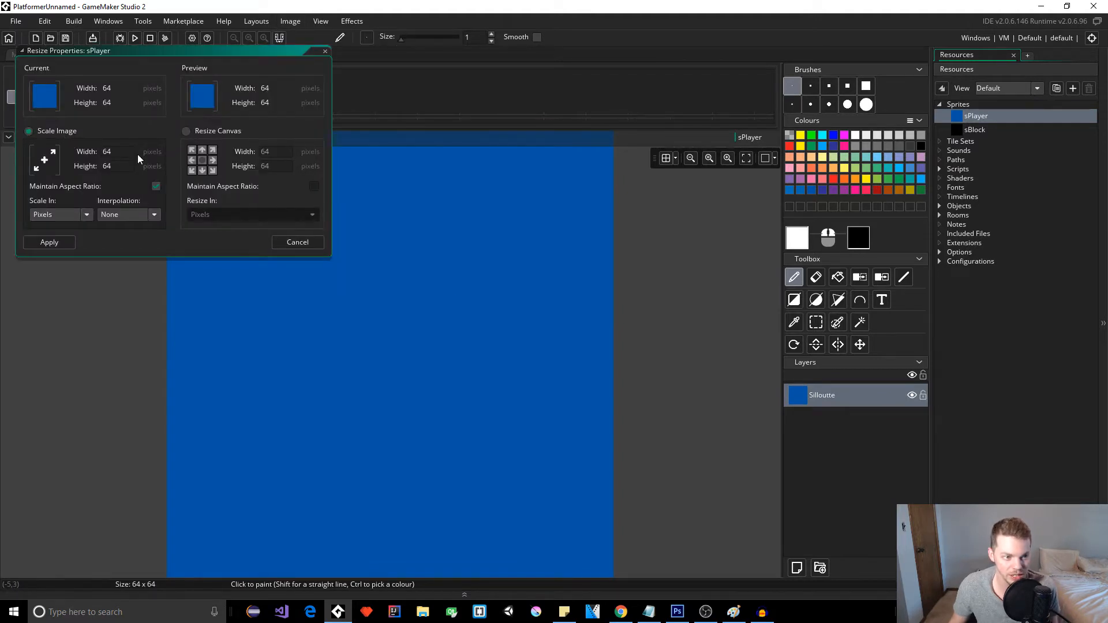
pyautogui.press('Tab')
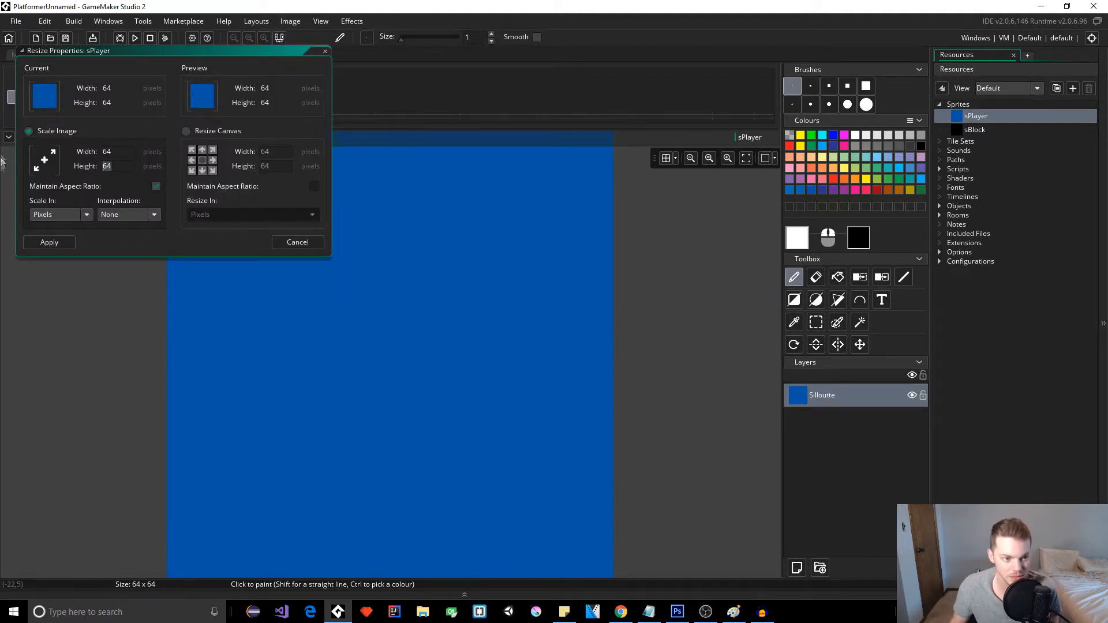
pyautogui.click(50, 243)
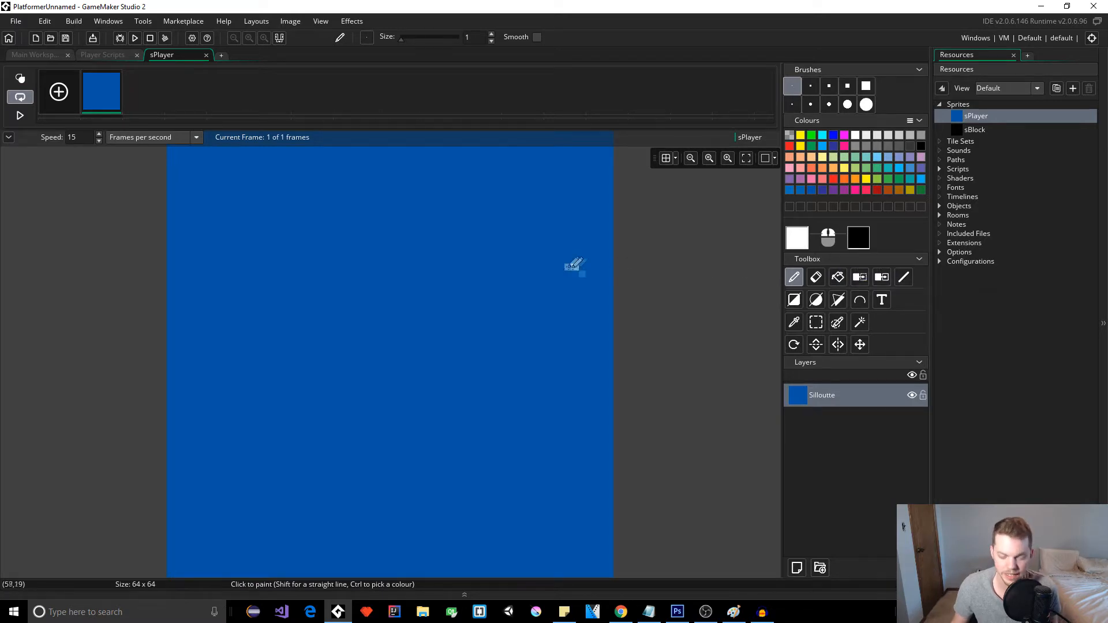
# Clear the sprite's blue fill with the colour remover and add two empty frames
pyautogui.click(540, 205)
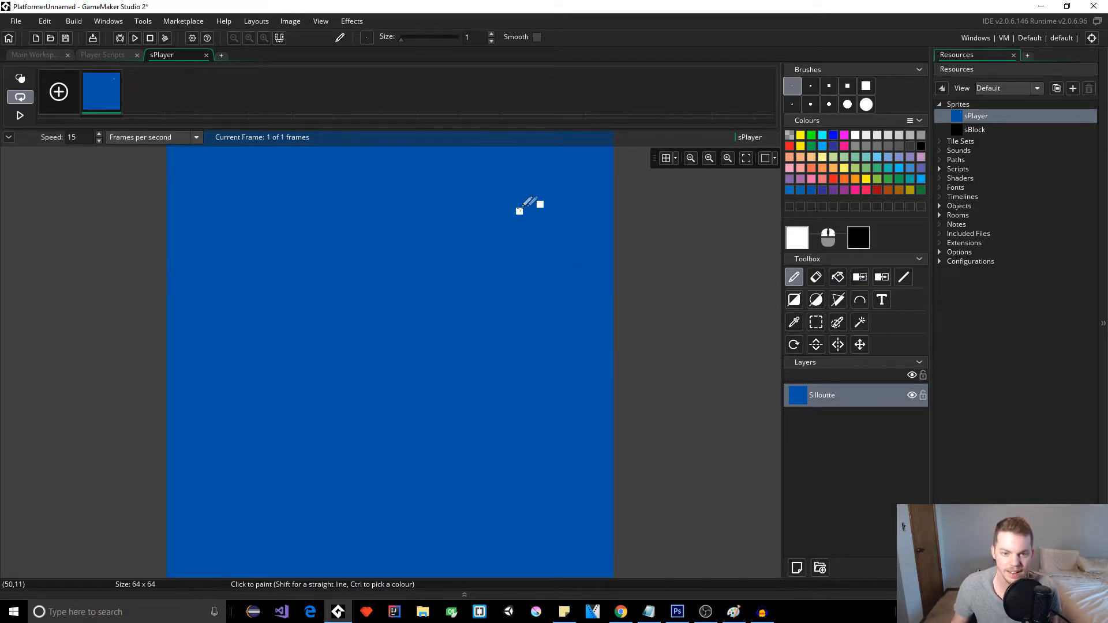
pyautogui.click(866, 278)
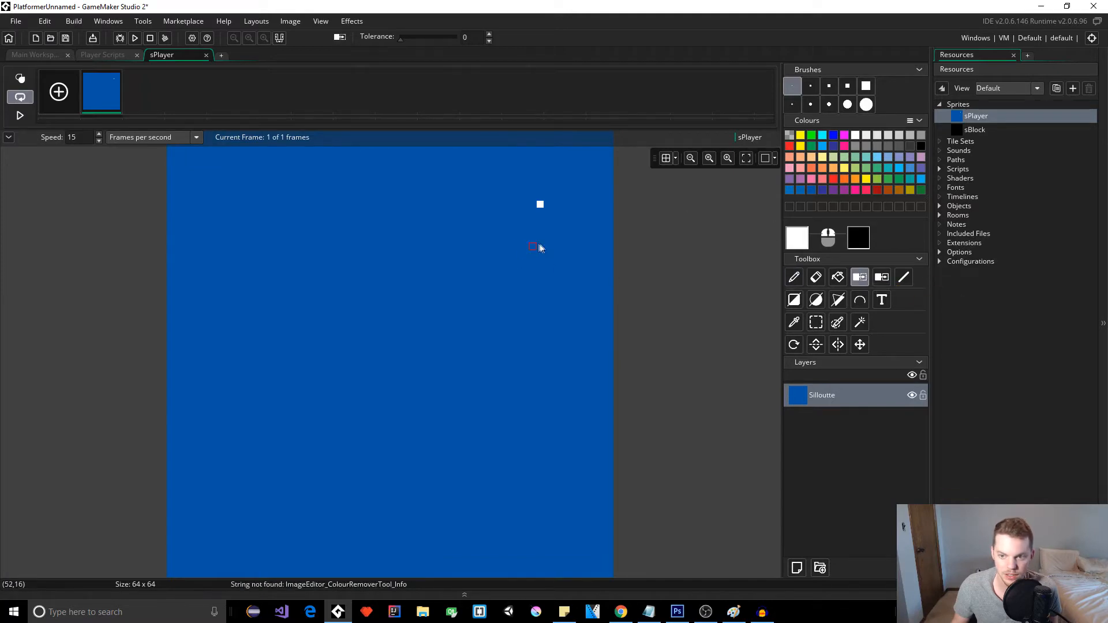
pyautogui.click(492, 276)
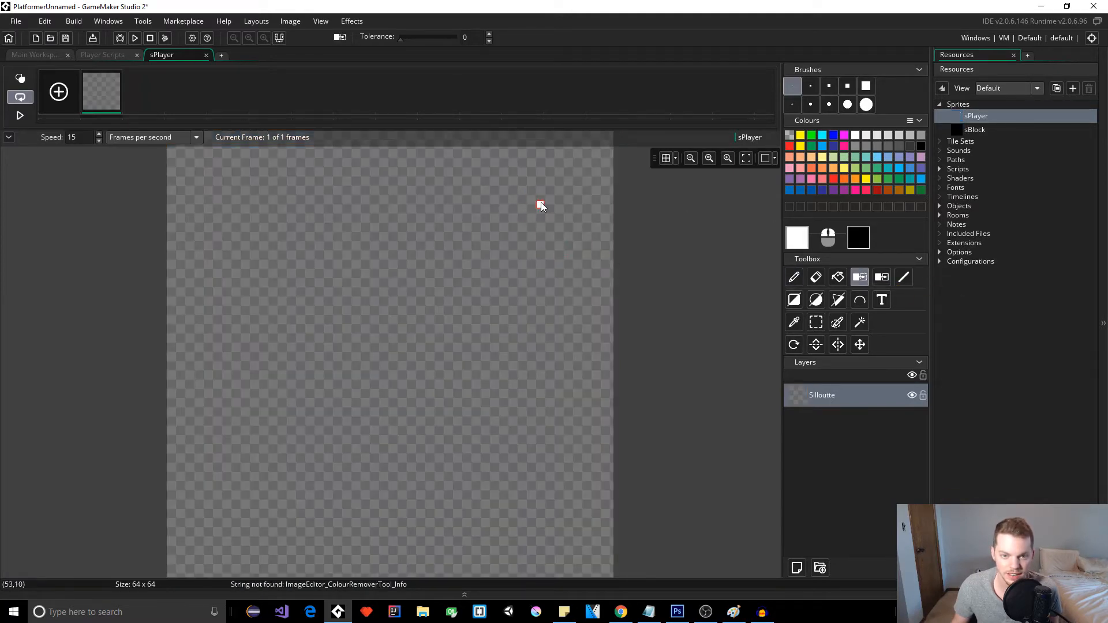
pyautogui.click(59, 96)
pyautogui.click(59, 96)
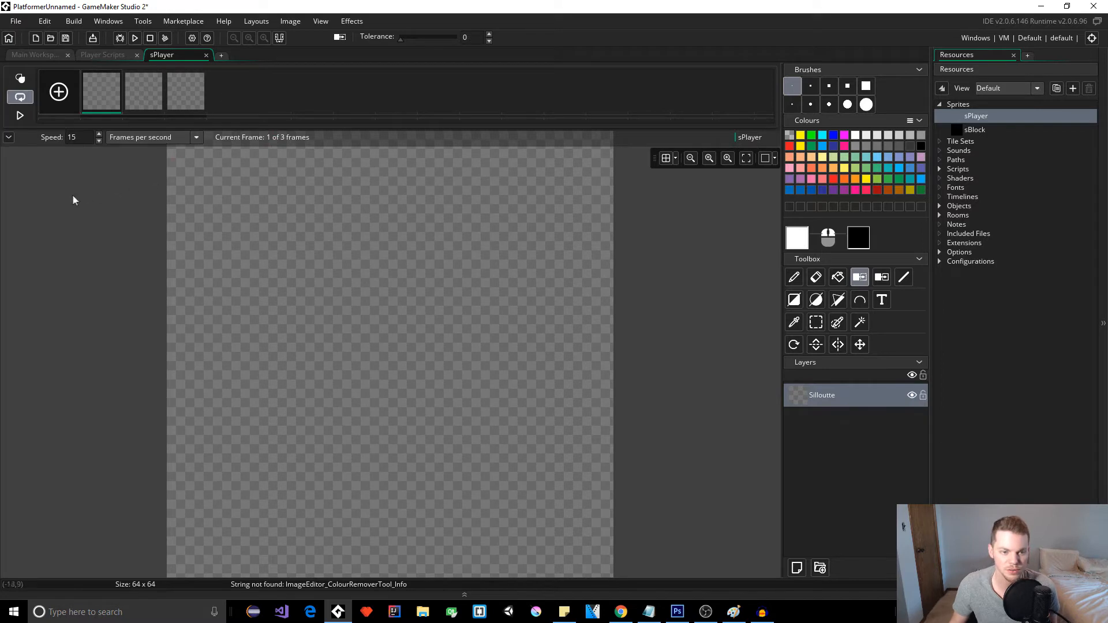
# Choose the Pencil tool with black as the drawing colour
pyautogui.click(794, 279)
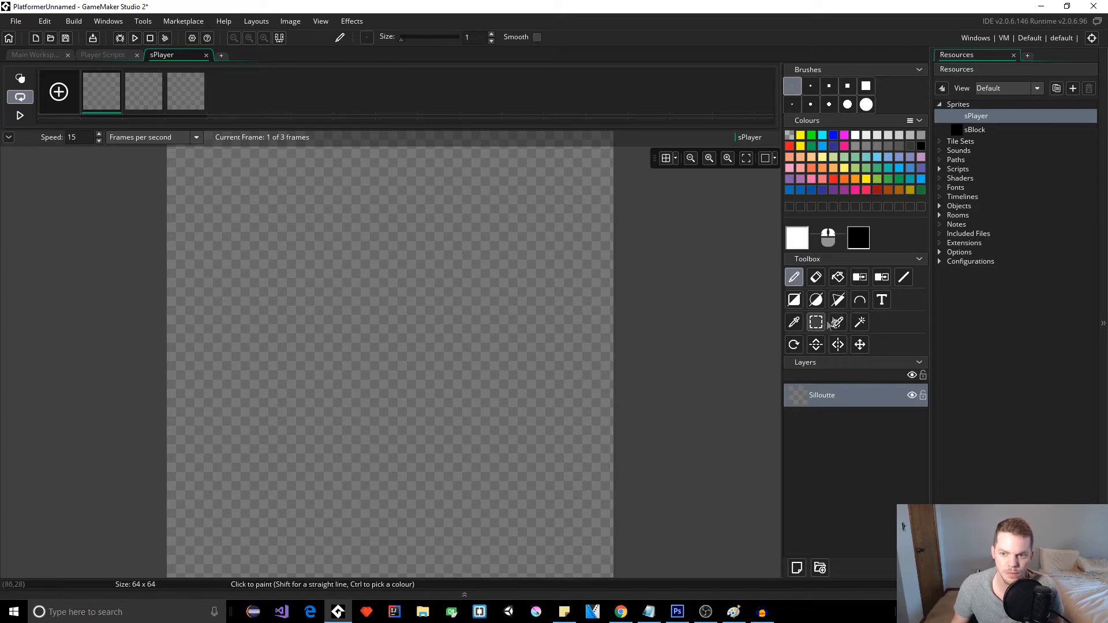
pyautogui.click(922, 146)
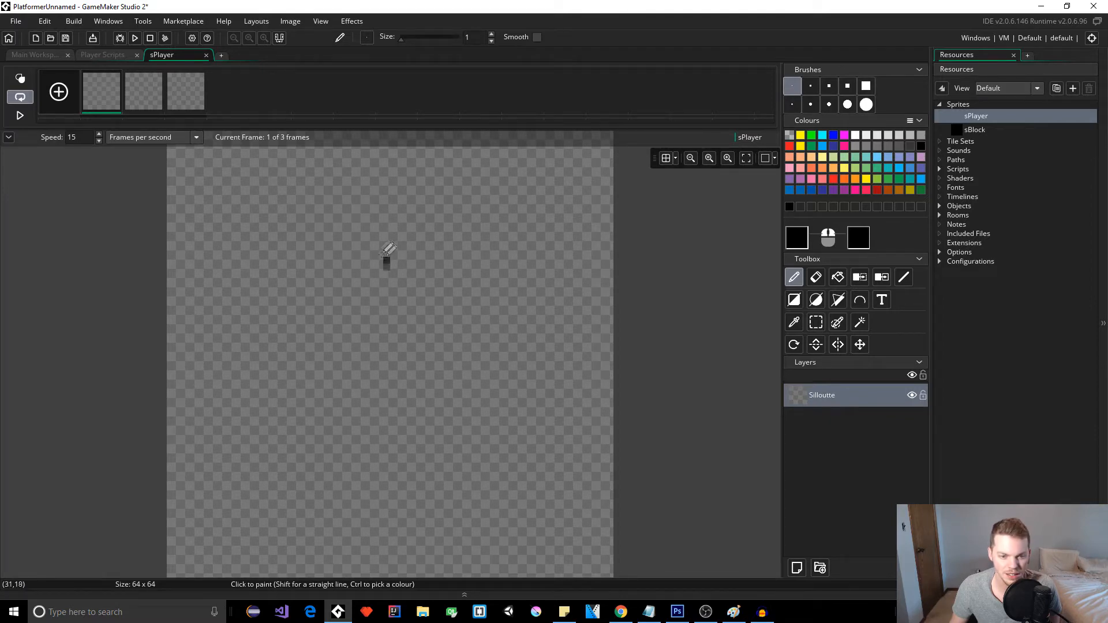
# Try sketching thin freehand black outlines with the one-pixel pencil on the first frame, and undo them
pyautogui.moveTo(167, 244)
pyautogui.mouseDown()
pyautogui.moveTo(589, 223)
pyautogui.moveTo(586, 256)
pyautogui.moveTo(218, 254)
pyautogui.moveTo(439, 311)
pyautogui.moveTo(263, 176)
pyautogui.moveTo(497, 335)
pyautogui.moveTo(491, 387)
pyautogui.moveTo(428, 254)
pyautogui.moveTo(304, 271)
pyautogui.mouseUp()
pyautogui.hotkey('ctrl', 'z')
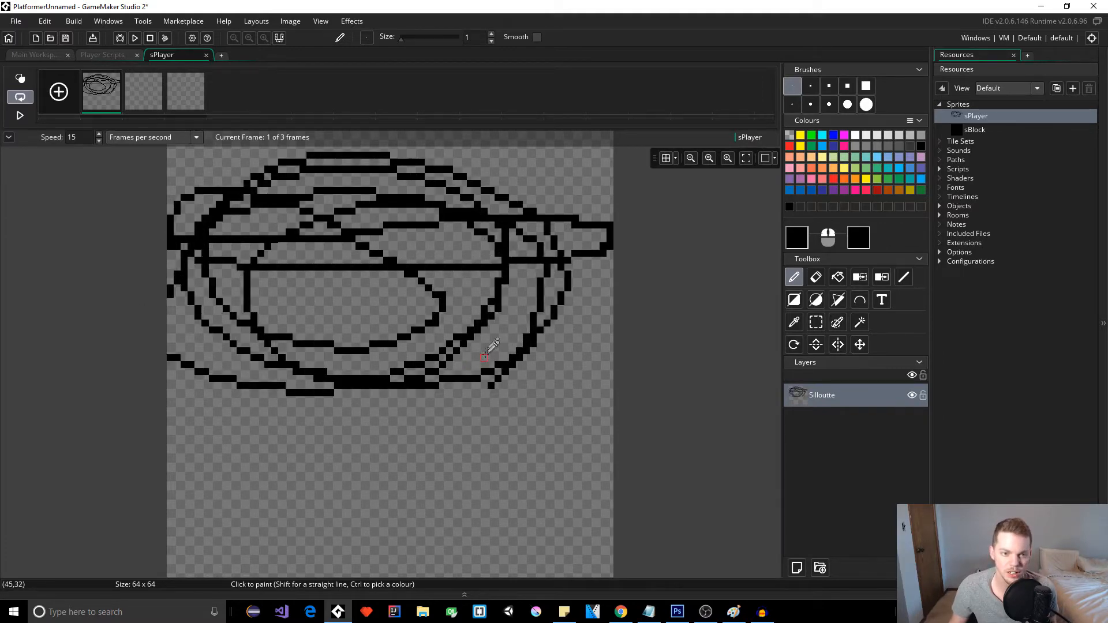
pyautogui.hotkey('ctrl', 'z')
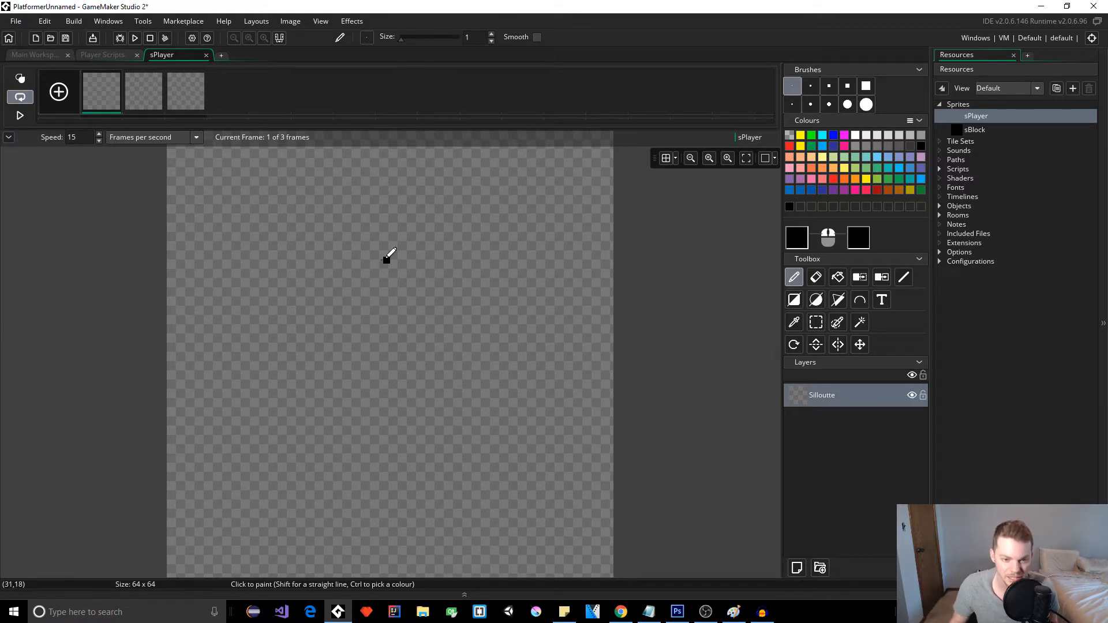
pyautogui.moveTo(387, 259)
pyautogui.mouseDown()
pyautogui.moveTo(387, 363)
pyautogui.moveTo(408, 456)
pyautogui.moveTo(396, 564)
pyautogui.moveTo(381, 421)
pyautogui.moveTo(411, 118)
pyautogui.moveTo(407, 261)
pyautogui.moveTo(357, 269)
pyautogui.mouseUp()
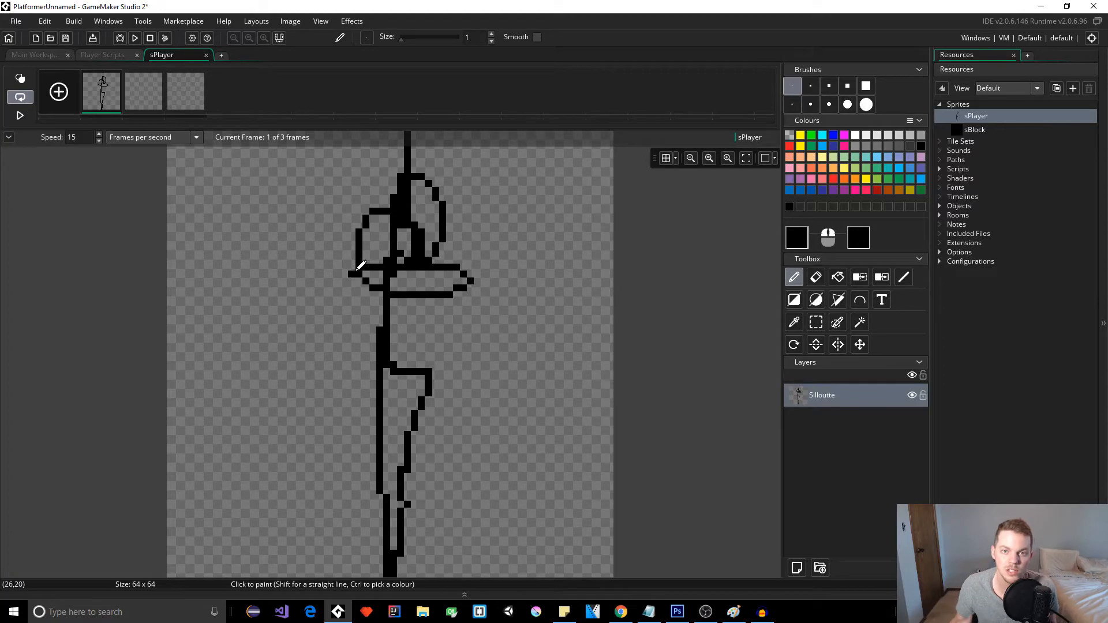
pyautogui.hotkey('ctrl', 'z')
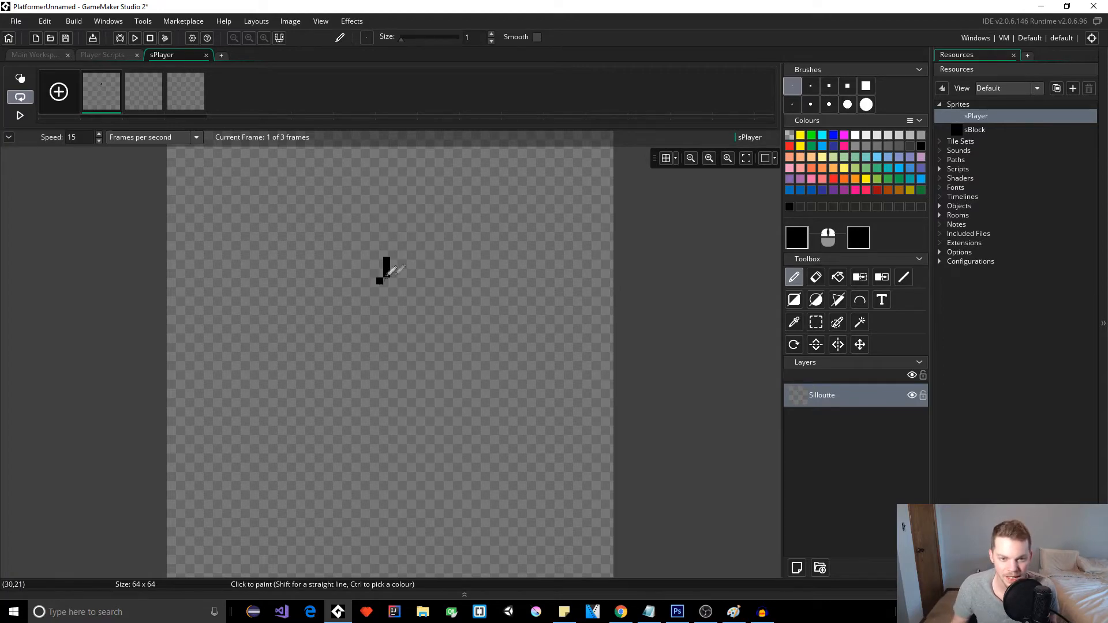
pyautogui.hotkey('ctrl', 'z')
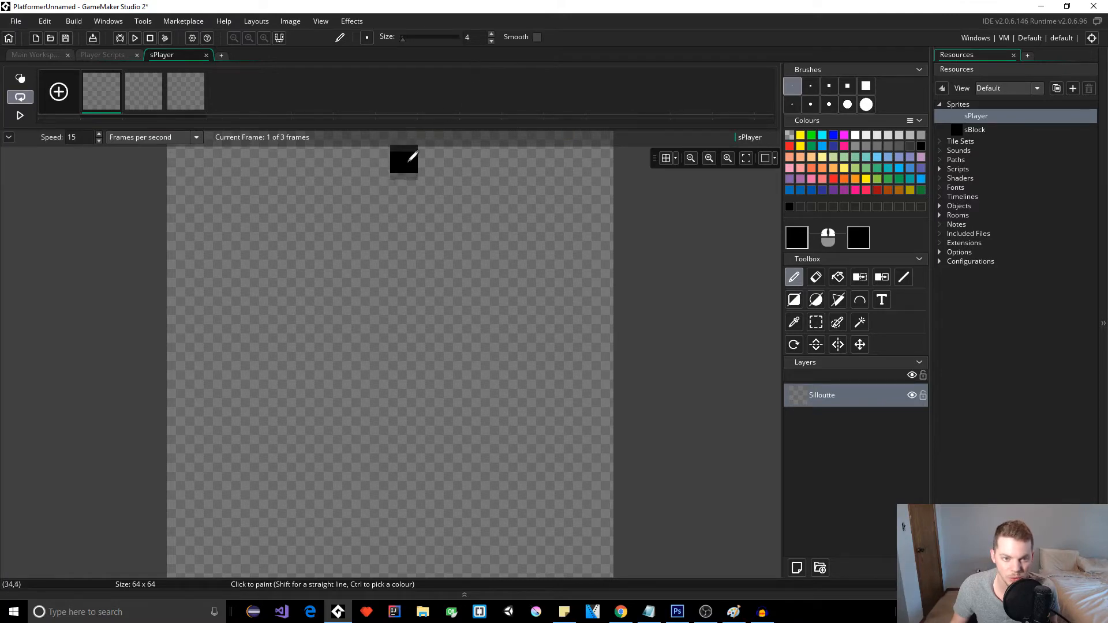
# Try black pencil strokes at brush size 4 on the first frame without a grid, and undo them
pyautogui.moveTo(423, 140); pyautogui.dragTo(422, 224)
pyautogui.click(422, 225)
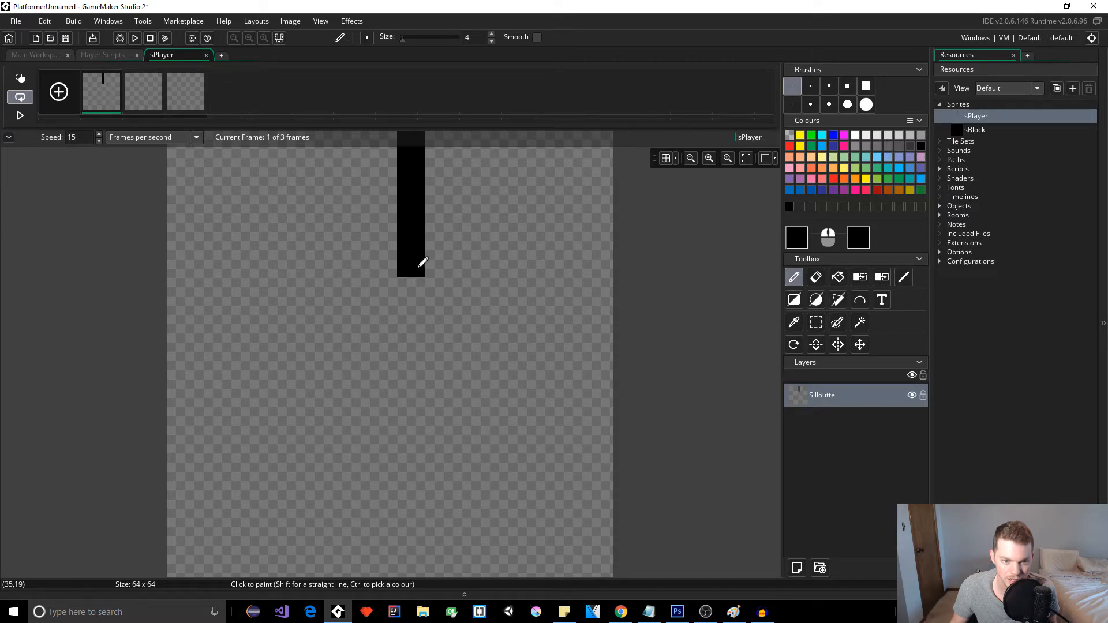
pyautogui.moveTo(193, 263); pyautogui.dragTo(597, 261)
pyautogui.hotkey('ctrl', 'z')
pyautogui.hotkey('ctrl', 'z')
pyautogui.hotkey('ctrl', 'z')
pyautogui.hotkey('ctrl', 'z')
pyautogui.hotkey('ctrl', 'z')
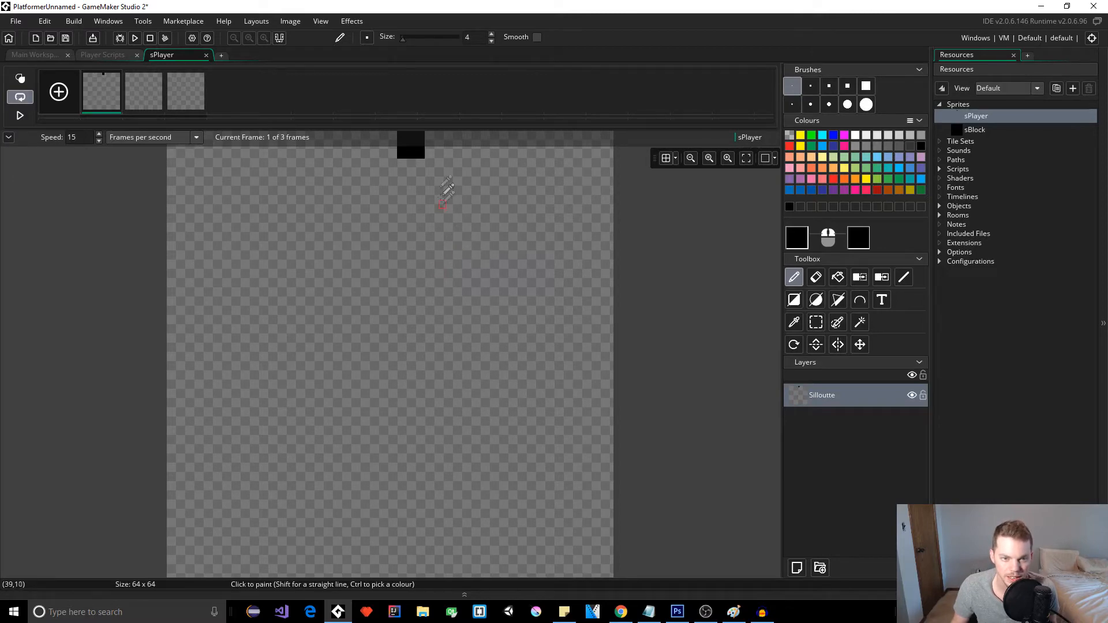
pyautogui.moveTo(341, 208)
pyautogui.mouseDown()
pyautogui.moveTo(323, 262)
pyautogui.moveTo(490, 332)
pyautogui.moveTo(482, 371)
pyautogui.moveTo(370, 370)
pyautogui.moveTo(317, 305)
pyautogui.mouseUp()
pyautogui.hotkey('ctrl', 'z')
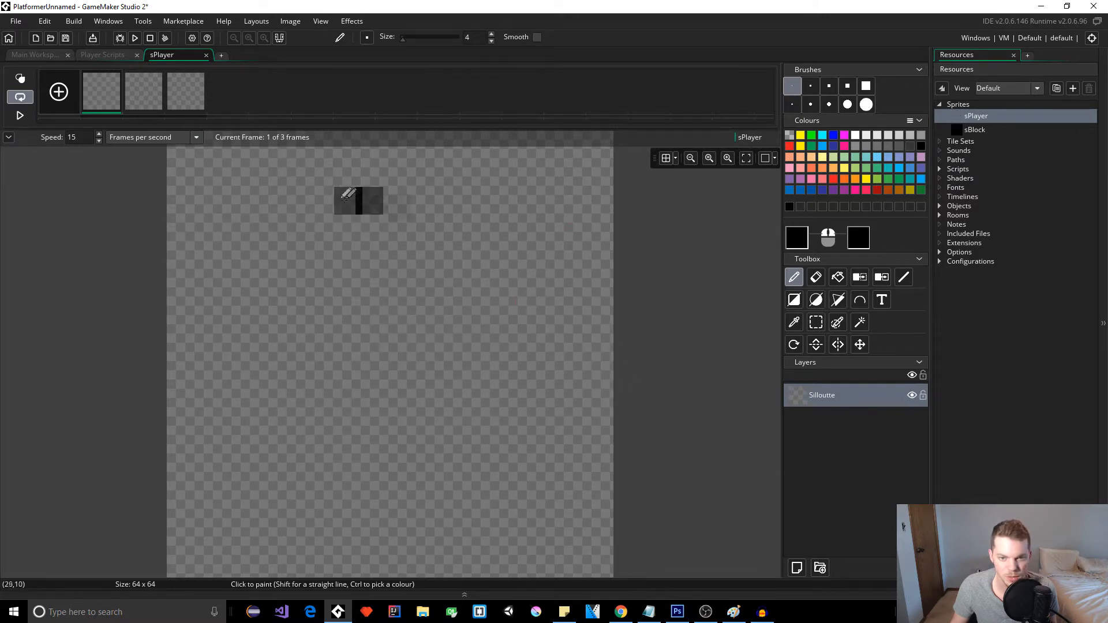
# Show a canvas grid with Grid X 4 and Grid Y 4, enable Snap, and lower the grid's alpha to make its lines faint
pyautogui.click(676, 158)
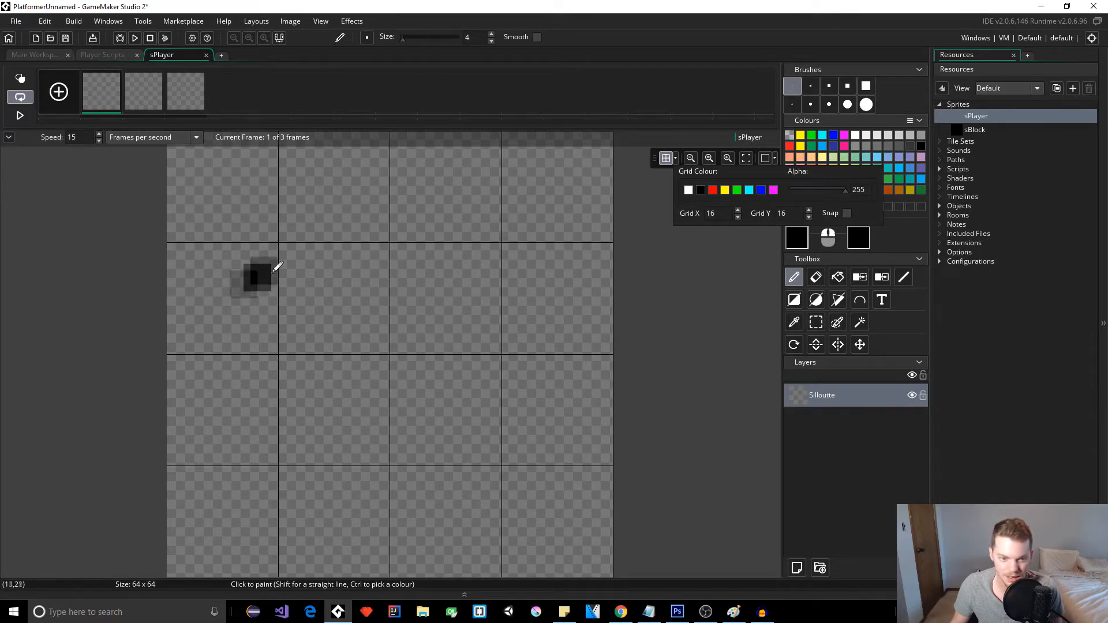
pyautogui.moveTo(732, 218); pyautogui.dragTo(525, 229)
pyautogui.write('4')
pyautogui.doubleClick(796, 213)
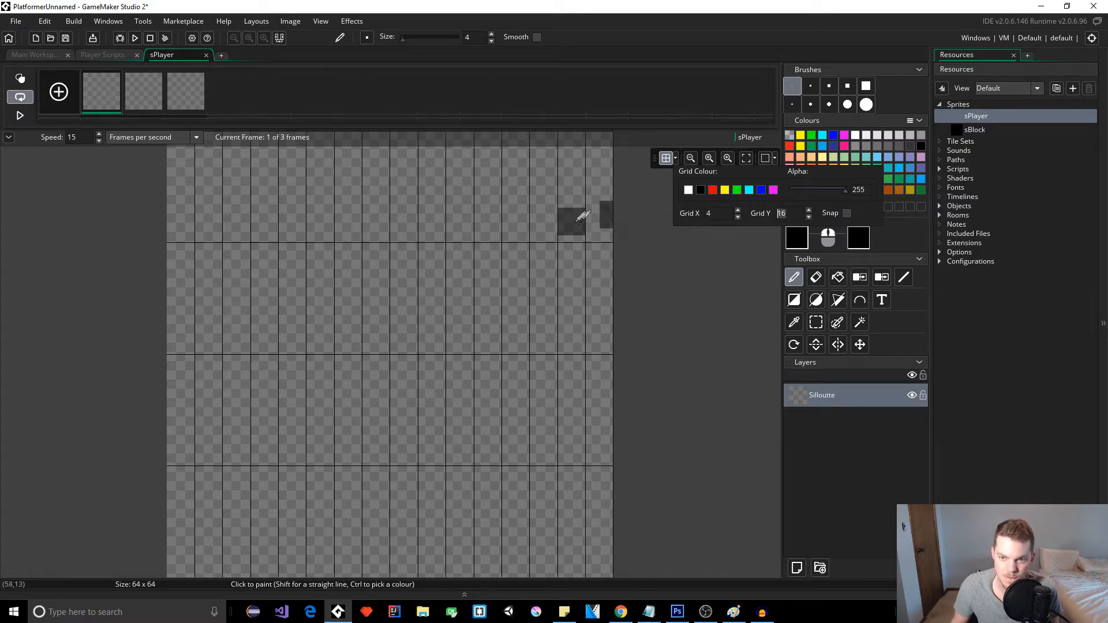
pyautogui.write('4')
pyautogui.click(467, 230)
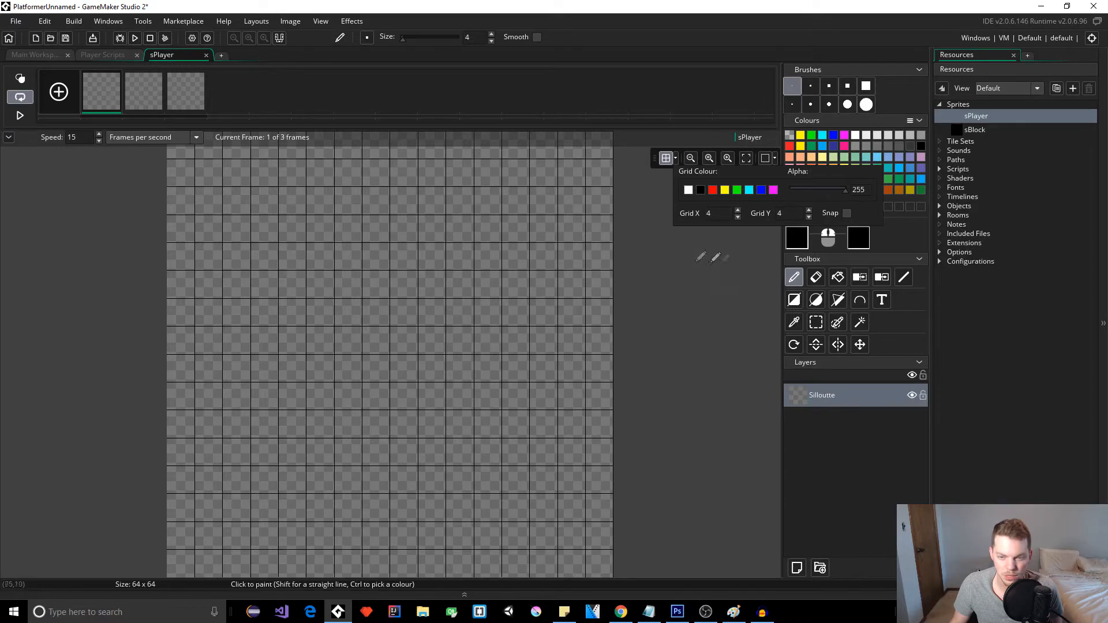
pyautogui.click(847, 213)
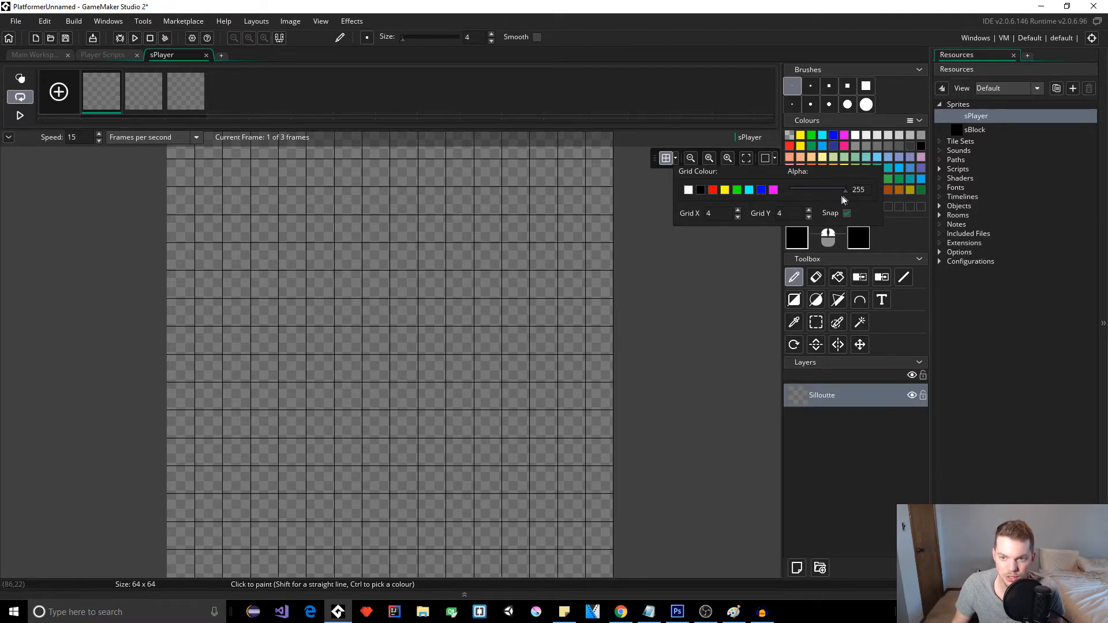
pyautogui.moveTo(847, 191); pyautogui.dragTo(801, 198)
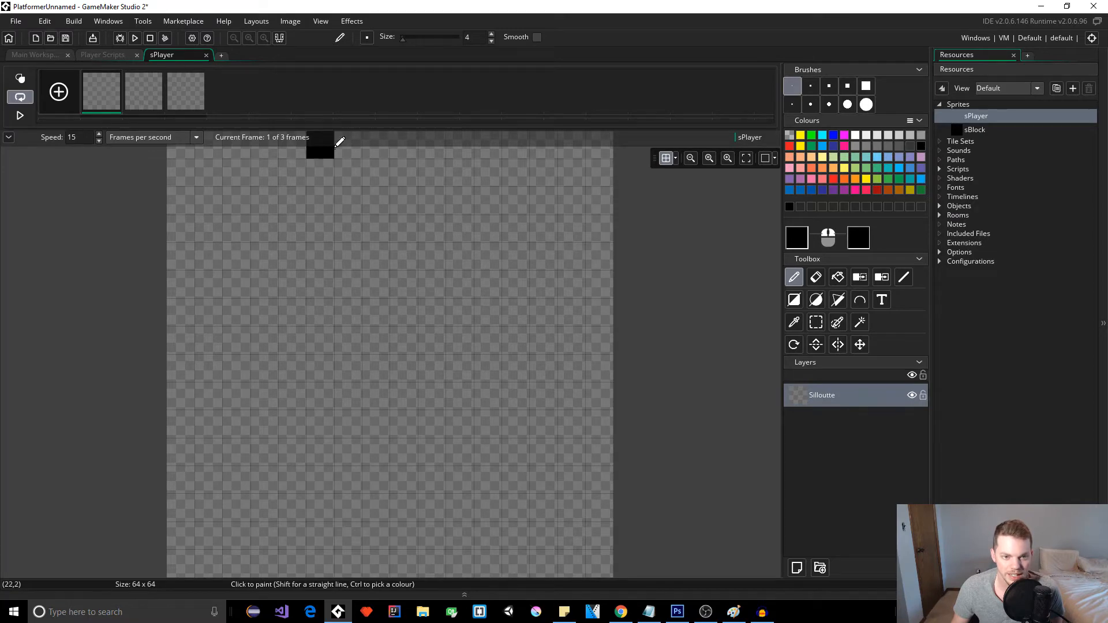
# Paint a blocky black character silhouette on the first frame, with head, torso, two legs and an arm extended to the right
pyautogui.moveTo(334, 147)
pyautogui.mouseDown()
pyautogui.moveTo(440, 144)
pyautogui.moveTo(432, 174)
pyautogui.moveTo(325, 177)
pyautogui.mouseUp()
pyautogui.moveTo(381, 206)
pyautogui.mouseDown()
pyautogui.moveTo(428, 228)
pyautogui.moveTo(366, 210)
pyautogui.moveTo(344, 262)
pyautogui.moveTo(428, 247)
pyautogui.moveTo(431, 279)
pyautogui.moveTo(286, 279)
pyautogui.moveTo(462, 287)
pyautogui.moveTo(296, 346)
pyautogui.moveTo(440, 347)
pyautogui.moveTo(373, 349)
pyautogui.mouseUp()
pyautogui.moveTo(447, 350)
pyautogui.mouseDown()
pyautogui.moveTo(396, 396)
pyautogui.moveTo(349, 383)
pyautogui.moveTo(317, 396)
pyautogui.mouseUp()
pyautogui.moveTo(434, 412); pyautogui.dragTo(419, 573)
pyautogui.moveTo(376, 468)
pyautogui.mouseDown()
pyautogui.moveTo(352, 441)
pyautogui.moveTo(344, 551)
pyautogui.mouseUp()
pyautogui.click(464, 479)
pyautogui.hotkey('ctrl', 'z')
pyautogui.moveTo(332, 448); pyautogui.dragTo(330, 535)
pyautogui.moveTo(334, 385)
pyautogui.mouseDown()
pyautogui.moveTo(500, 386)
pyautogui.moveTo(549, 366)
pyautogui.moveTo(484, 360)
pyautogui.moveTo(582, 365)
pyautogui.mouseUp()
pyautogui.moveTo(264, 312); pyautogui.dragTo(265, 366)
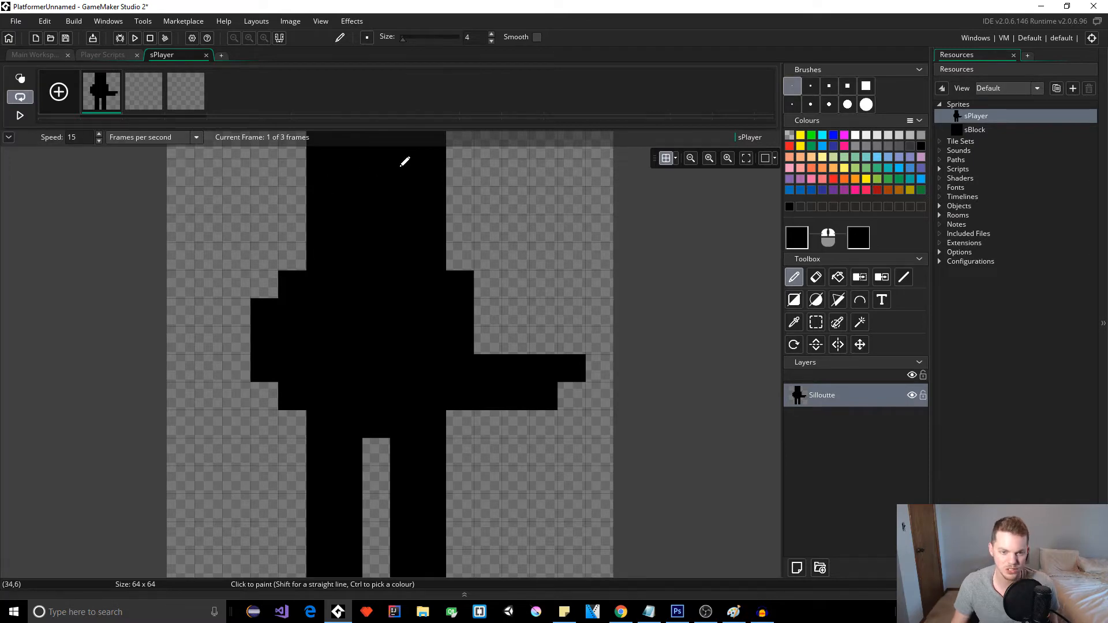
# Fill the top two grid cells between the silhouette's legs and erase the legs' inner sides, leaving each one cell wide
pyautogui.click(374, 448)
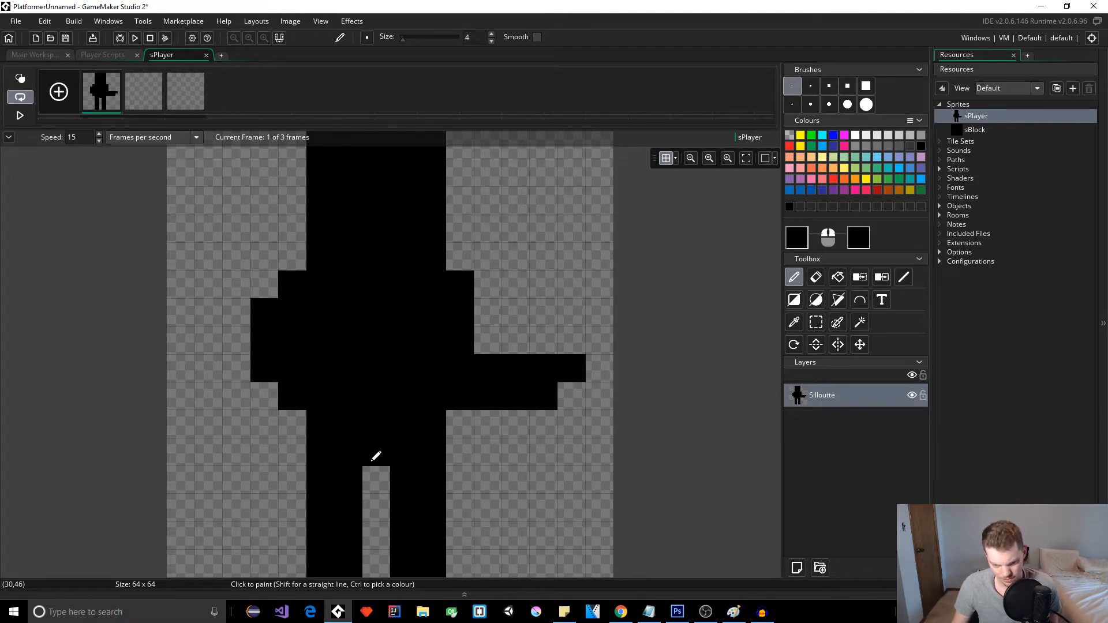
pyautogui.click(375, 470)
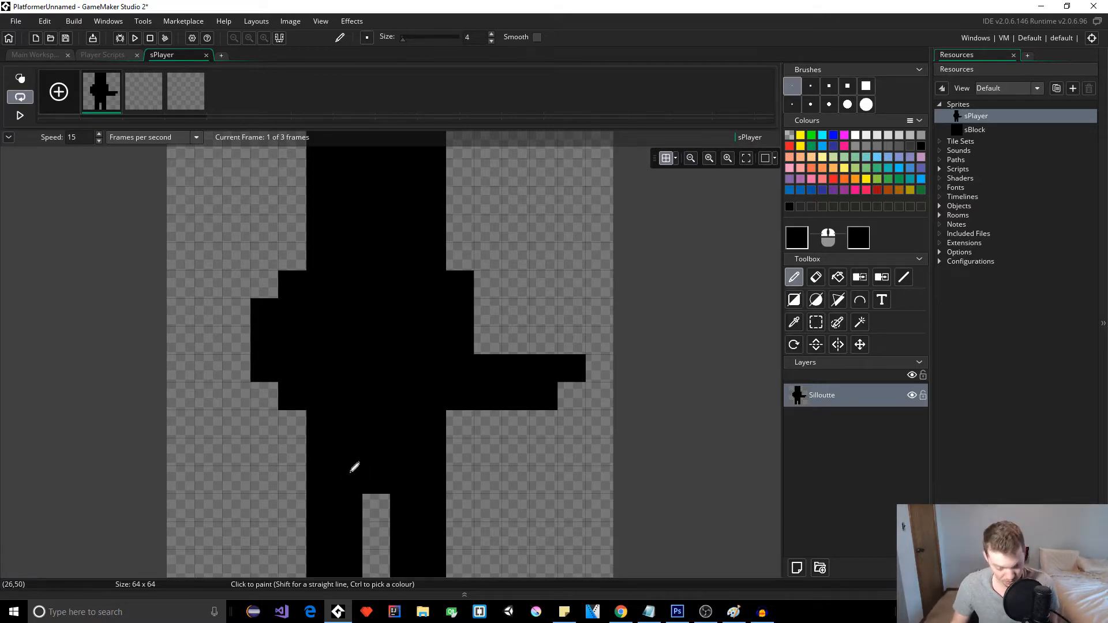
pyautogui.press('e')
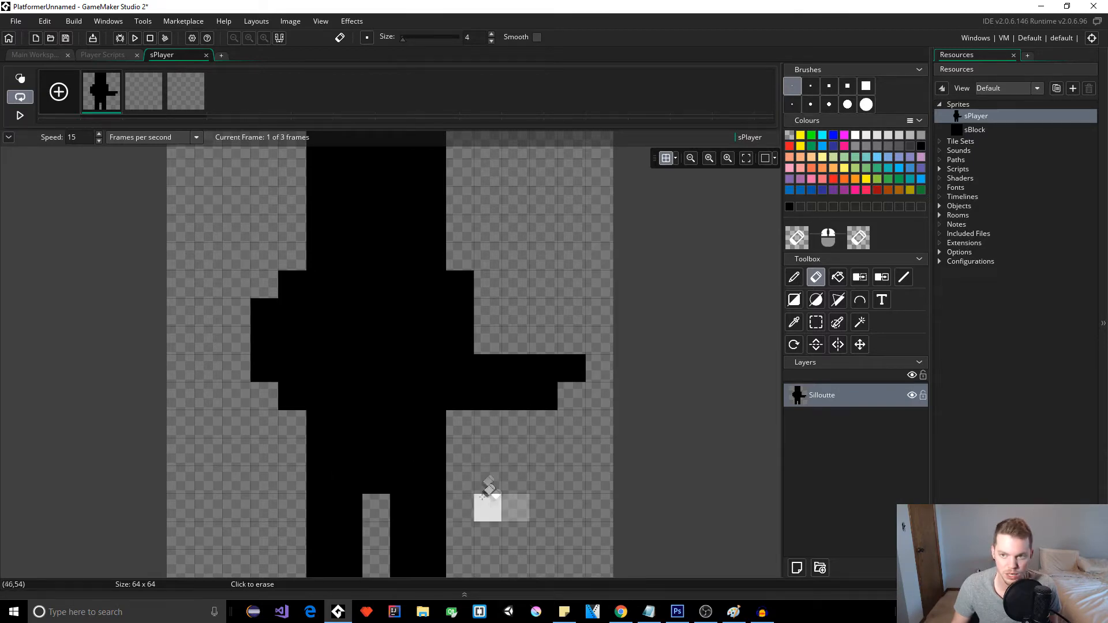
pyautogui.moveTo(398, 501)
pyautogui.mouseDown()
pyautogui.moveTo(400, 559)
pyautogui.moveTo(369, 507)
pyautogui.moveTo(356, 558)
pyautogui.mouseUp()
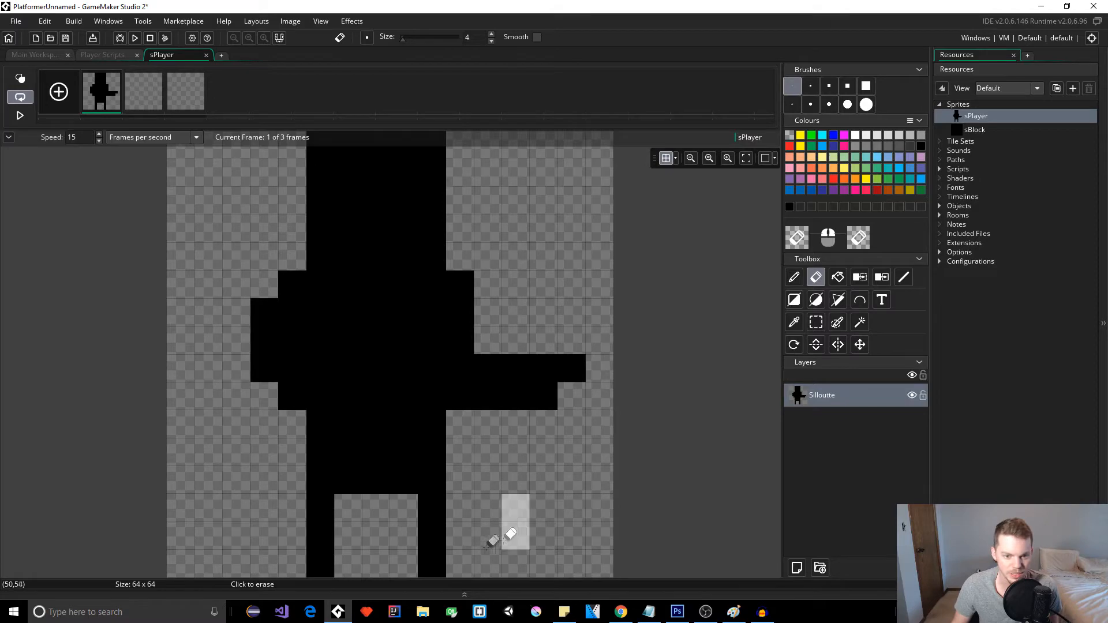
# Begin a round head outline on the second frame with a black top edge and a diagonal left shoulder, erasing the misplaced outer cells
pyautogui.click(144, 98)
pyautogui.click(115, 75)
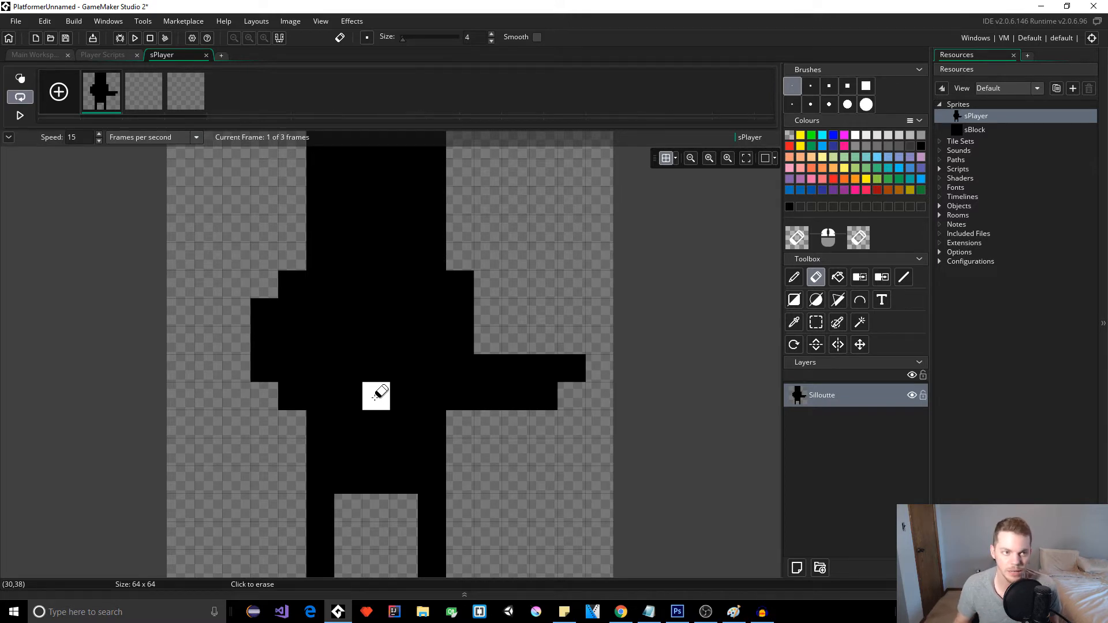
pyautogui.click(150, 100)
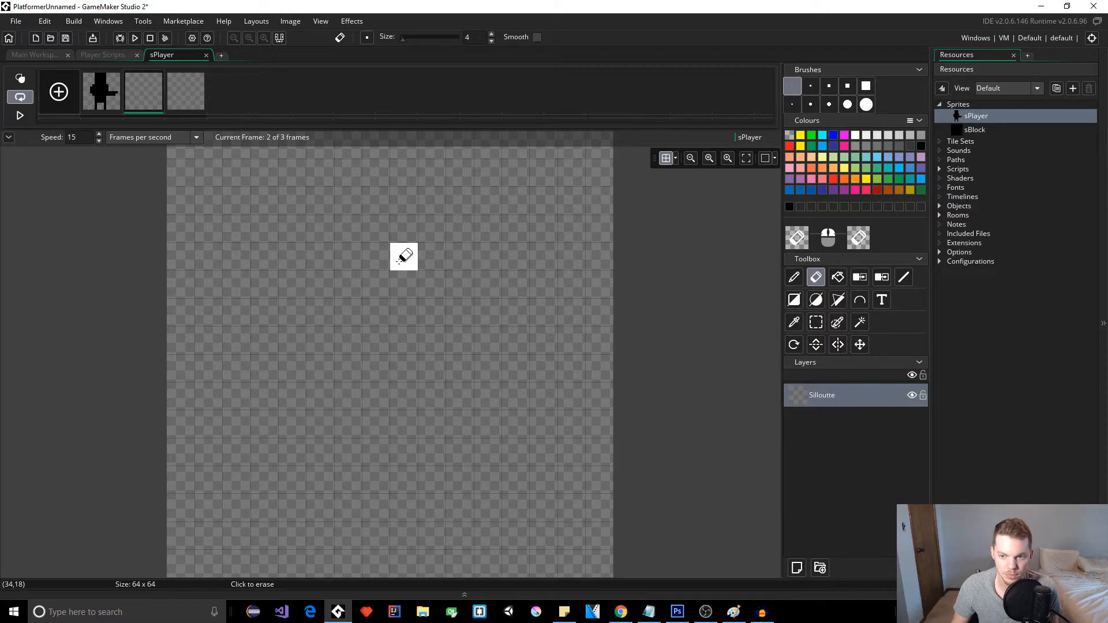
pyautogui.press('d')
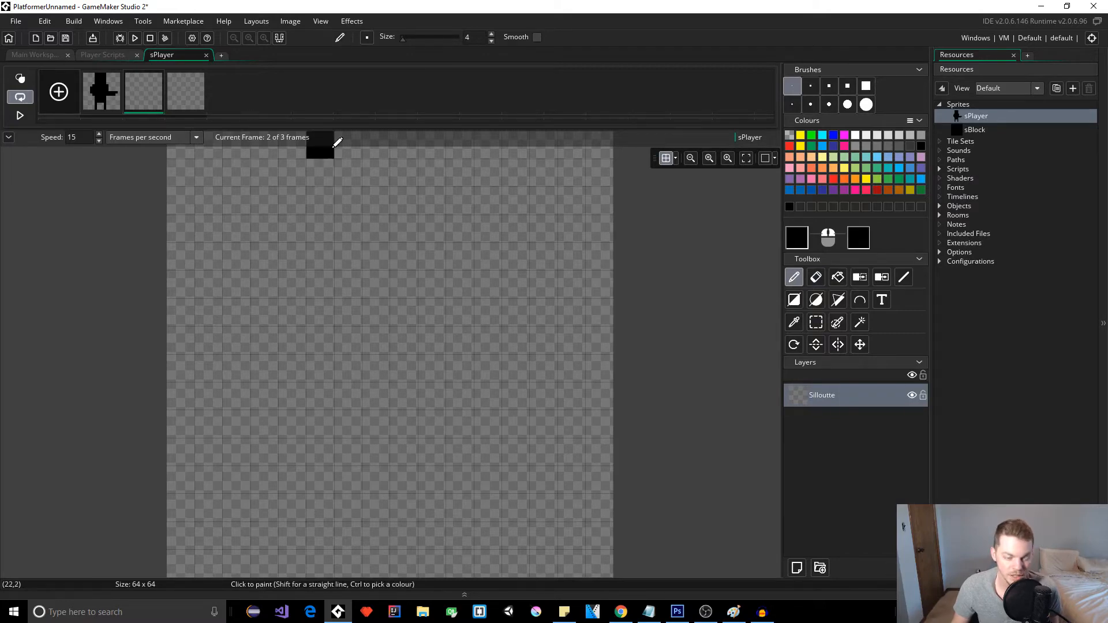
pyautogui.moveTo(352, 146); pyautogui.dragTo(378, 148)
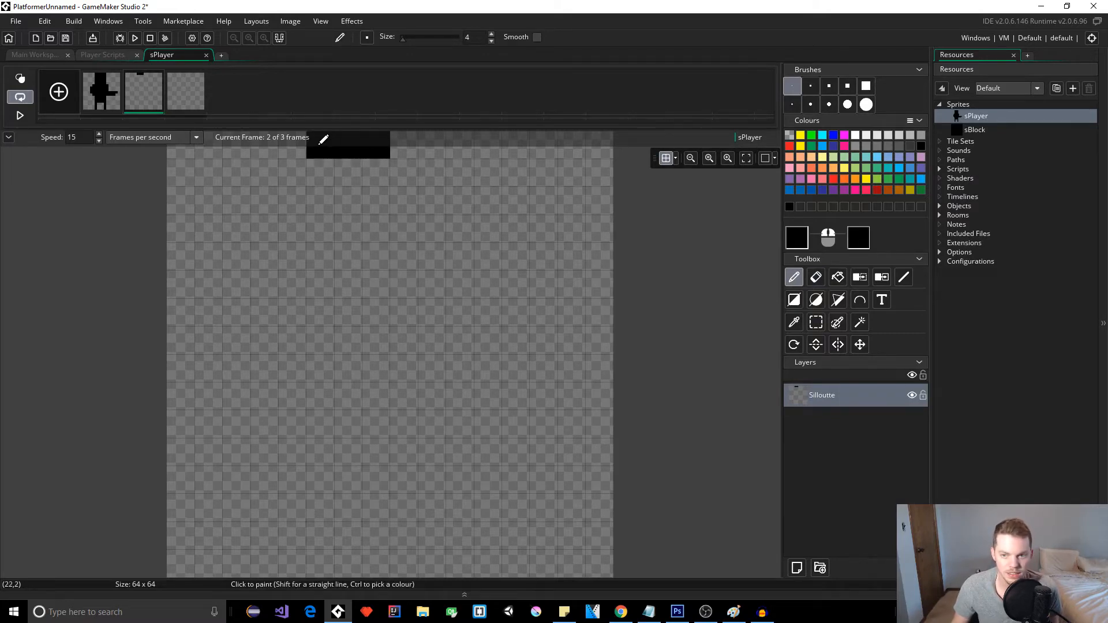
pyautogui.click(306, 144)
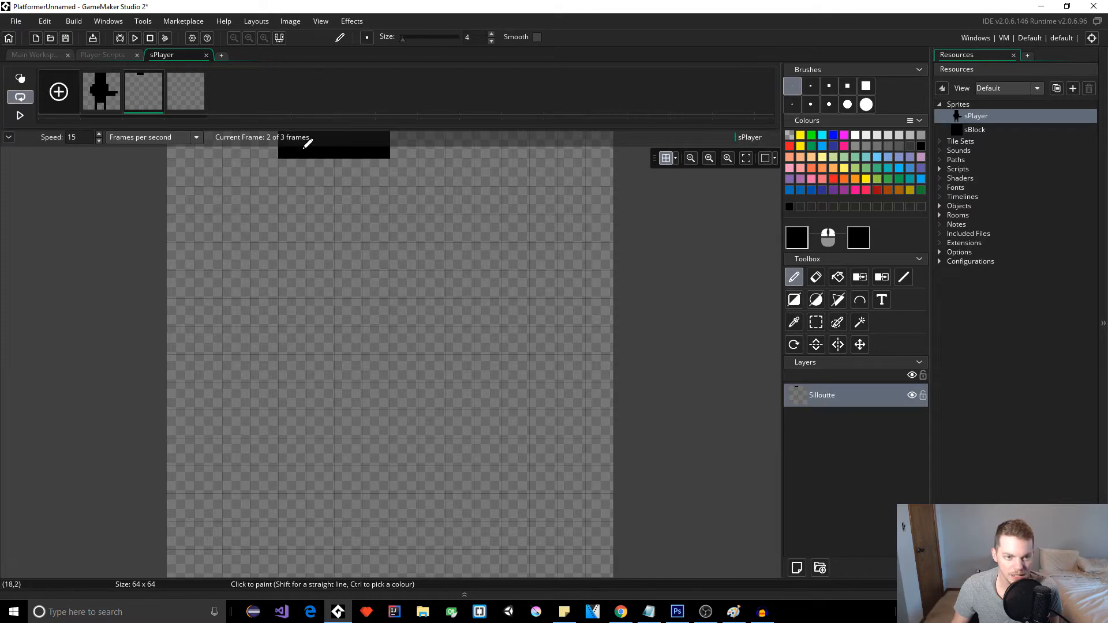
pyautogui.click(266, 174)
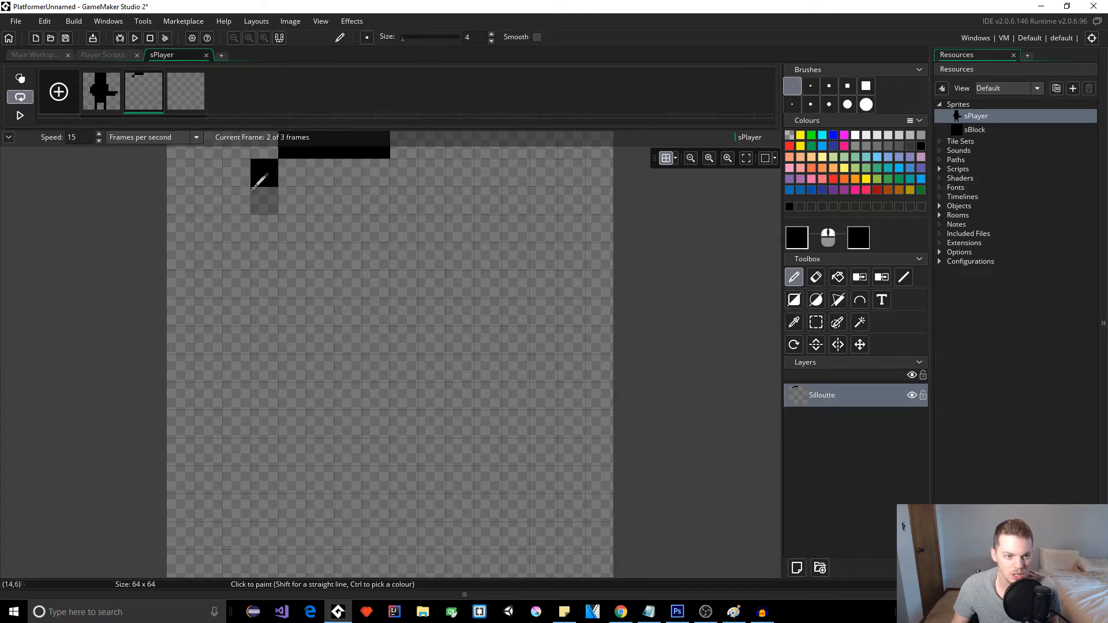
pyautogui.click(238, 201)
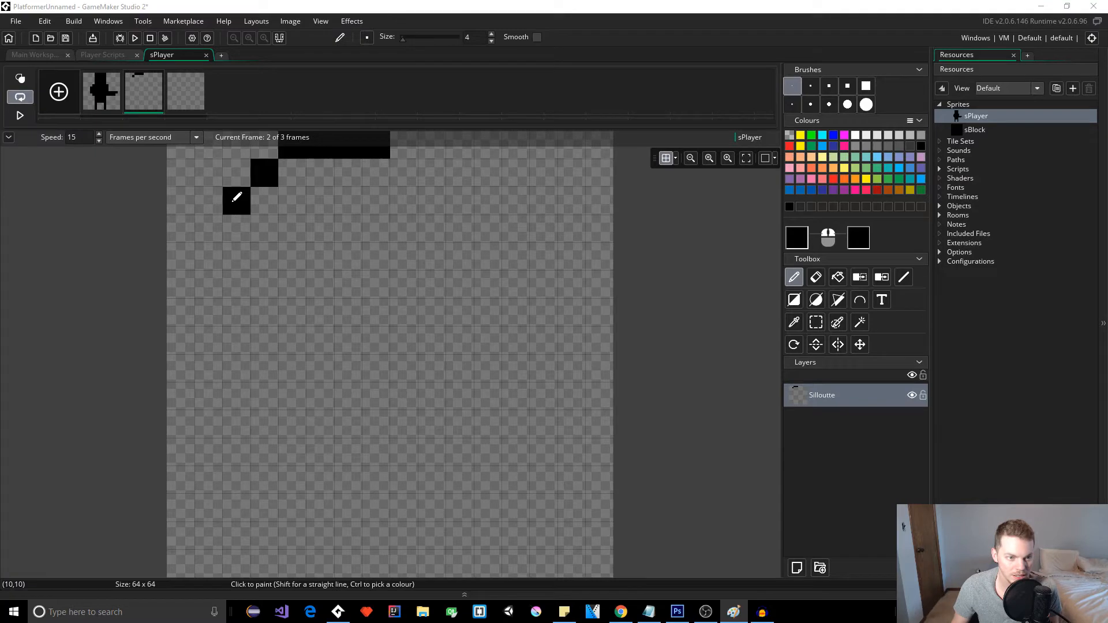
pyautogui.click(293, 172)
pyautogui.press('e')
pyautogui.click(264, 173)
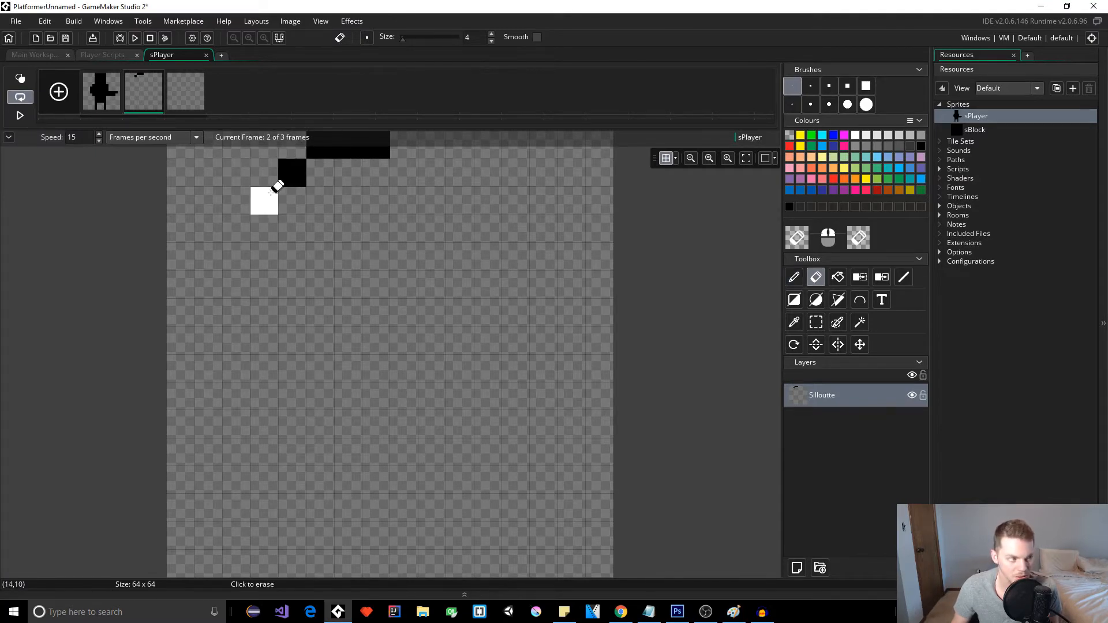
# Complete the closed, rounded head outline on the second frame, 12 grid cells wide, and fill its inside black
pyautogui.press('d')
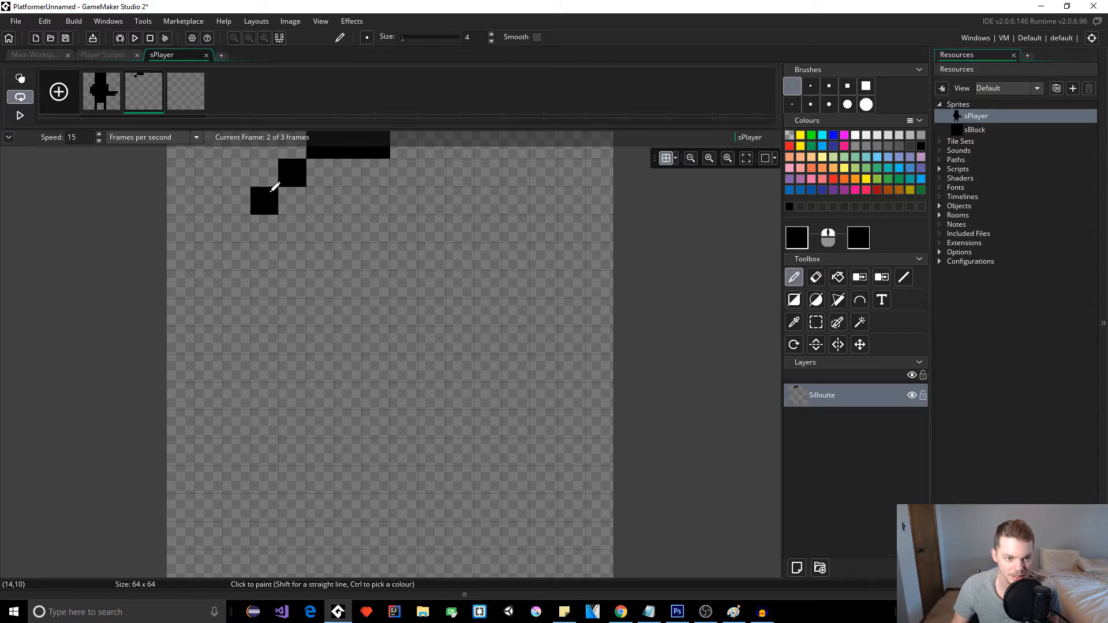
pyautogui.moveTo(258, 198)
pyautogui.mouseDown()
pyautogui.moveTo(233, 228)
pyautogui.moveTo(241, 364)
pyautogui.moveTo(283, 411)
pyautogui.mouseUp()
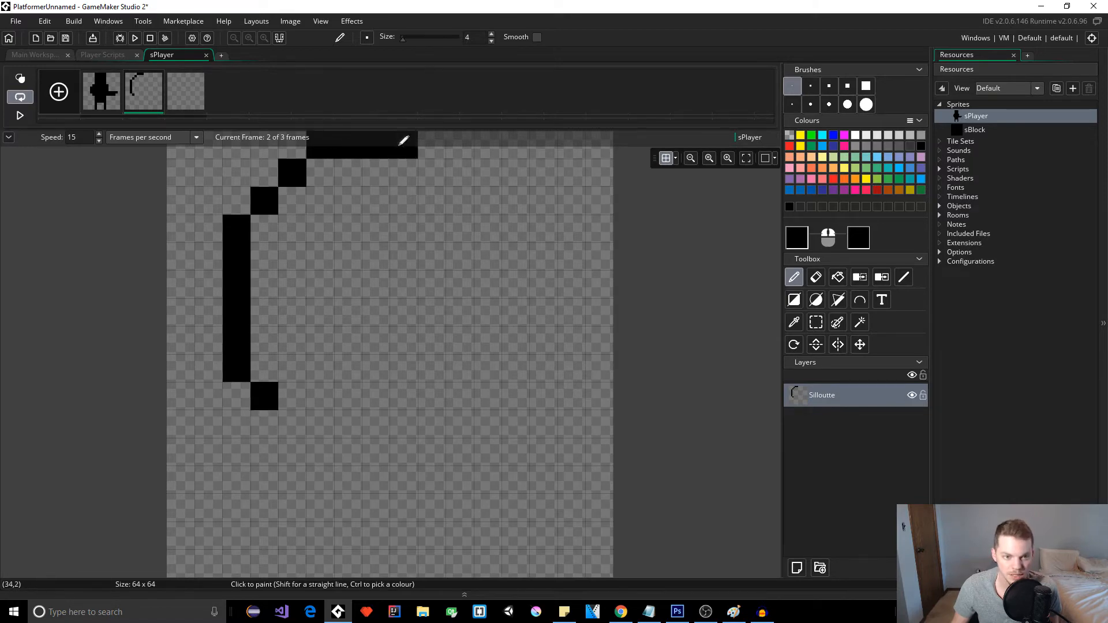
pyautogui.moveTo(418, 140); pyautogui.dragTo(450, 139)
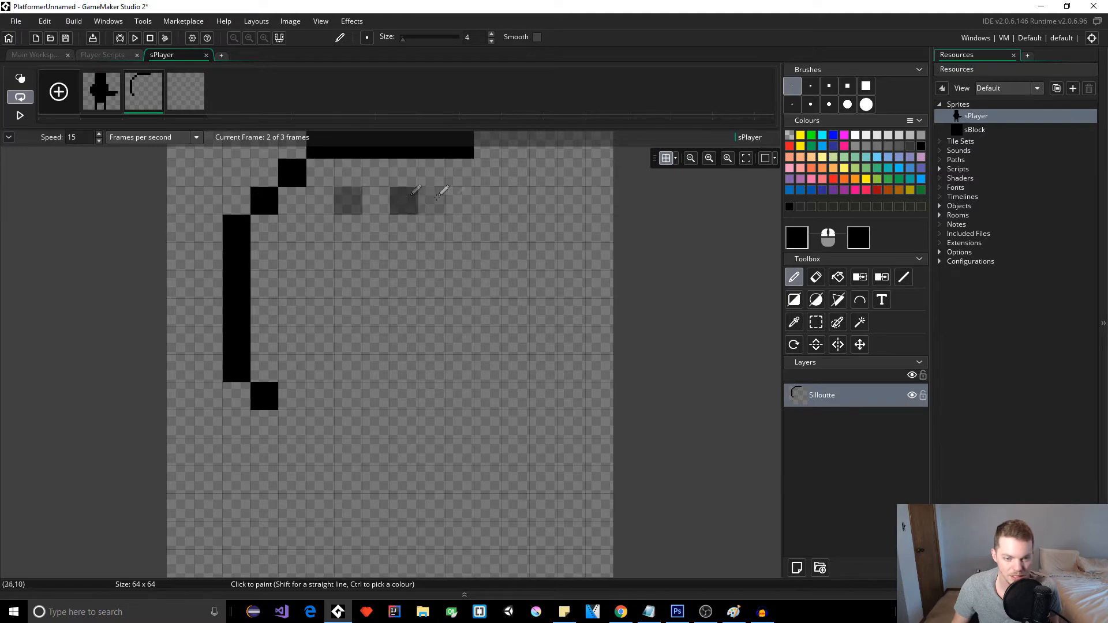
pyautogui.moveTo(494, 166)
pyautogui.mouseDown()
pyautogui.moveTo(535, 228)
pyautogui.moveTo(549, 228)
pyautogui.moveTo(542, 361)
pyautogui.moveTo(487, 411)
pyautogui.moveTo(297, 423)
pyautogui.mouseUp()
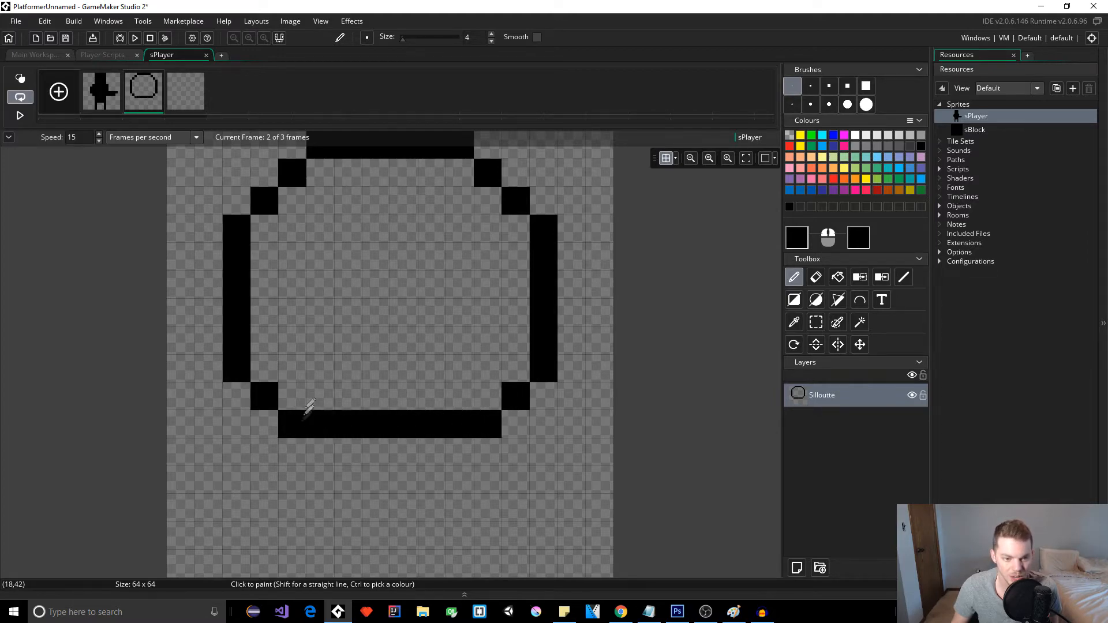
pyautogui.press('f')
pyautogui.click(426, 289)
# Erase the lowest row of the filled head on the second frame
pyautogui.press('d')
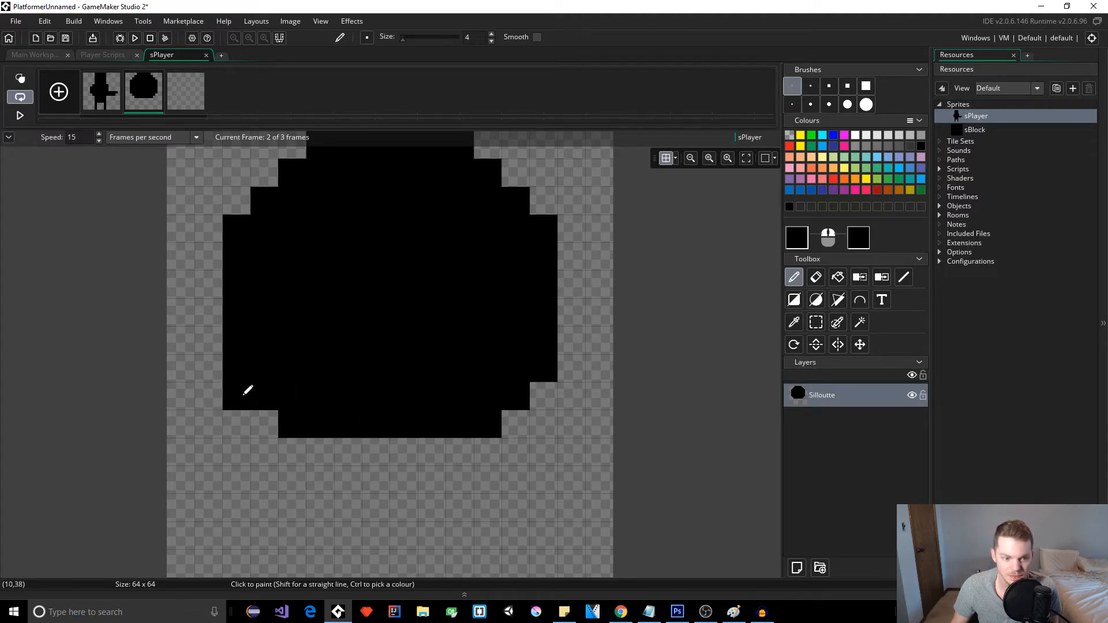
pyautogui.press('e')
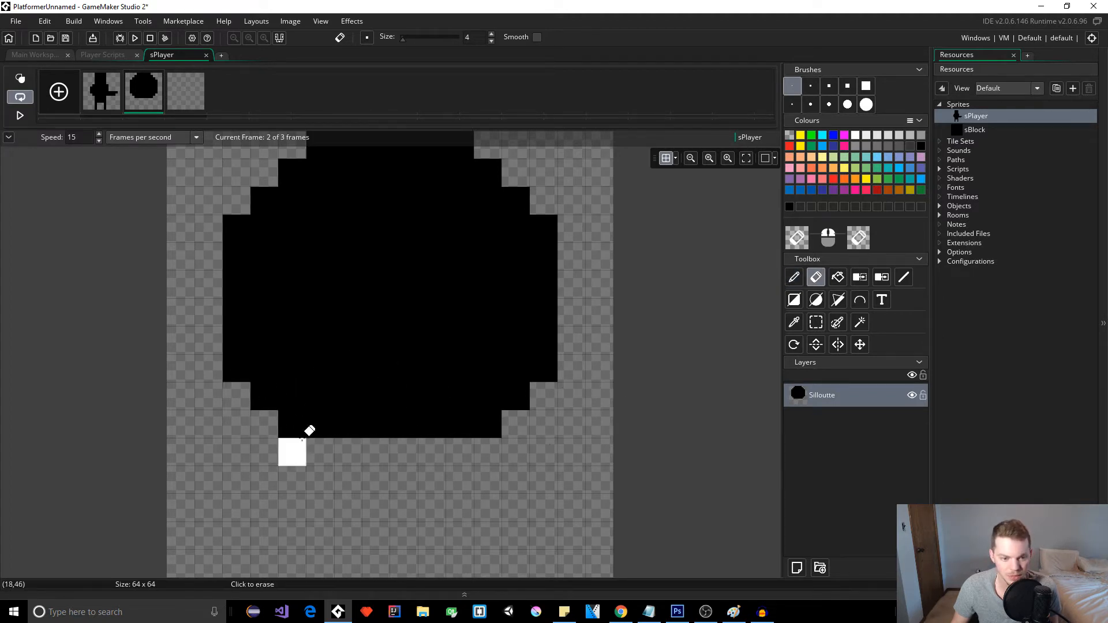
pyautogui.moveTo(292, 423); pyautogui.dragTo(565, 423)
# Paint a solid black torso directly beneath the head, 10 grid cells wide and three rows tall, undoing the stray pencil cells
pyautogui.press('d')
pyautogui.moveTo(292, 422)
pyautogui.mouseDown()
pyautogui.moveTo(289, 500)
pyautogui.moveTo(346, 559)
pyautogui.moveTo(367, 539)
pyautogui.mouseUp()
pyautogui.hotkey('ctrl', 'z')
pyautogui.hotkey('ctrl', 'z')
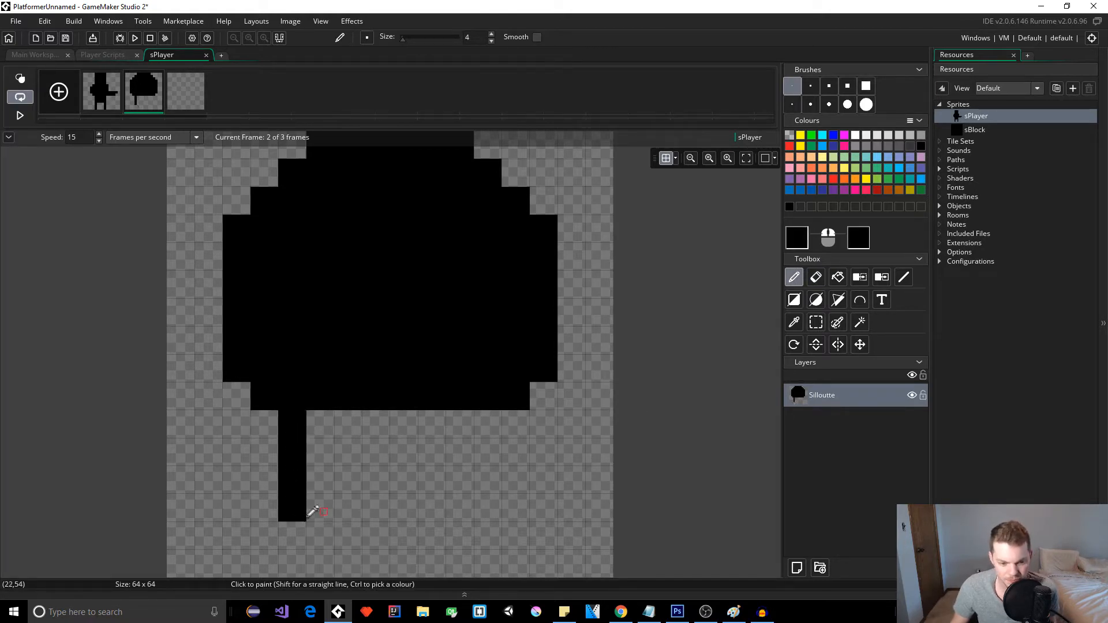
pyautogui.hotkey('ctrl', 'z')
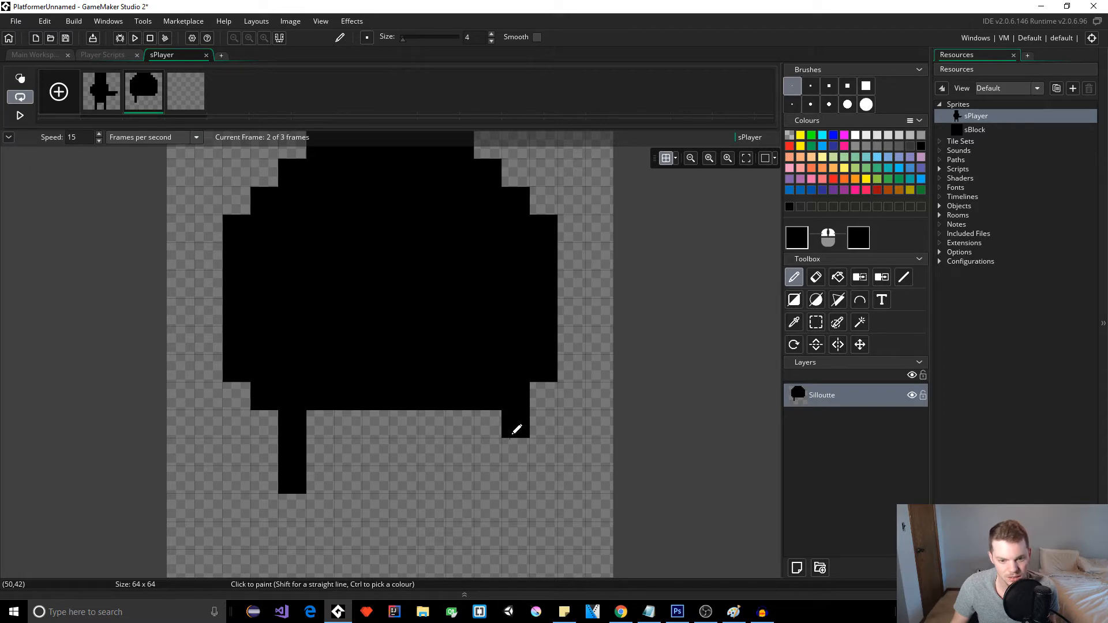
pyautogui.moveTo(517, 428); pyautogui.dragTo(516, 452)
pyautogui.moveTo(270, 420)
pyautogui.mouseDown()
pyautogui.moveTo(275, 411)
pyautogui.moveTo(267, 458)
pyautogui.mouseUp()
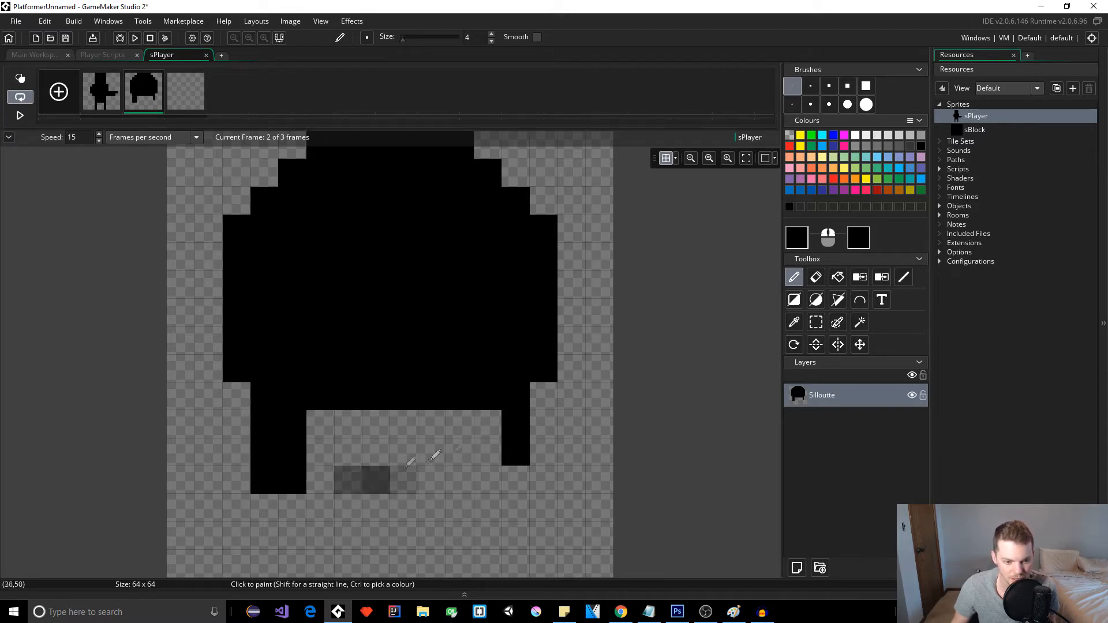
pyautogui.moveTo(519, 453)
pyautogui.mouseDown()
pyautogui.moveTo(371, 475)
pyautogui.moveTo(404, 413)
pyautogui.moveTo(433, 447)
pyautogui.moveTo(300, 454)
pyautogui.moveTo(272, 502)
pyautogui.mouseUp()
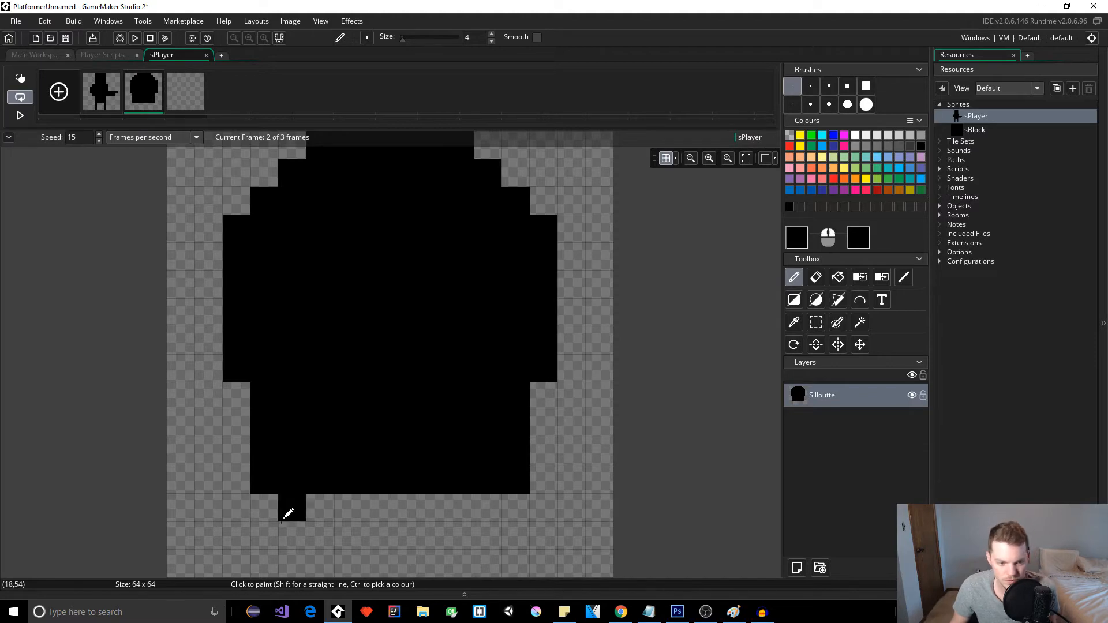
# Try pencil cells below the torso as its bottom edge, and undo them
pyautogui.click(301, 531)
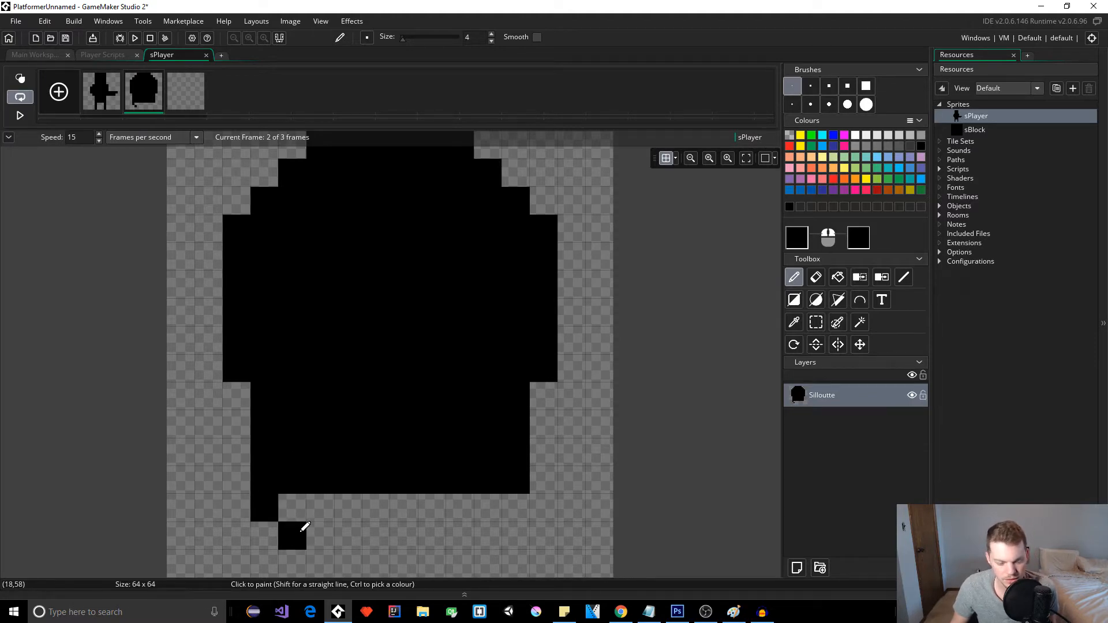
pyautogui.hotkey('ctrl', 'z')
pyautogui.hotkey('ctrl', 'z')
pyautogui.moveTo(322, 525)
pyautogui.mouseDown()
pyautogui.moveTo(470, 527)
pyautogui.moveTo(510, 508)
pyautogui.mouseUp()
pyautogui.hotkey('ctrl', 'z')
pyautogui.hotkey('ctrl', 'z')
# Taper the torso's bottom with an eight-cell row above a six-cell row, and add two one-cell-wide legs beneath it
pyautogui.click(459, 534)
pyautogui.click(495, 512)
pyautogui.moveTo(435, 535); pyautogui.dragTo(299, 530)
pyautogui.click(280, 512)
pyautogui.hotkey('ctrl', 'z')
pyautogui.hotkey('ctrl', 'z')
pyautogui.click(432, 536)
pyautogui.moveTo(409, 537); pyautogui.dragTo(327, 529)
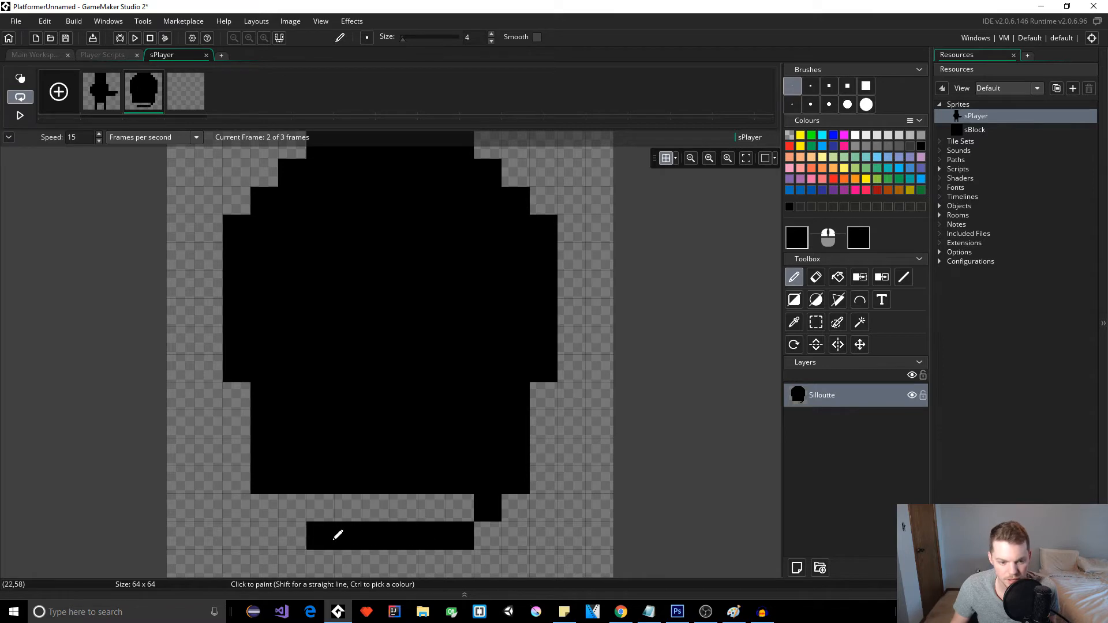
pyautogui.click(287, 508)
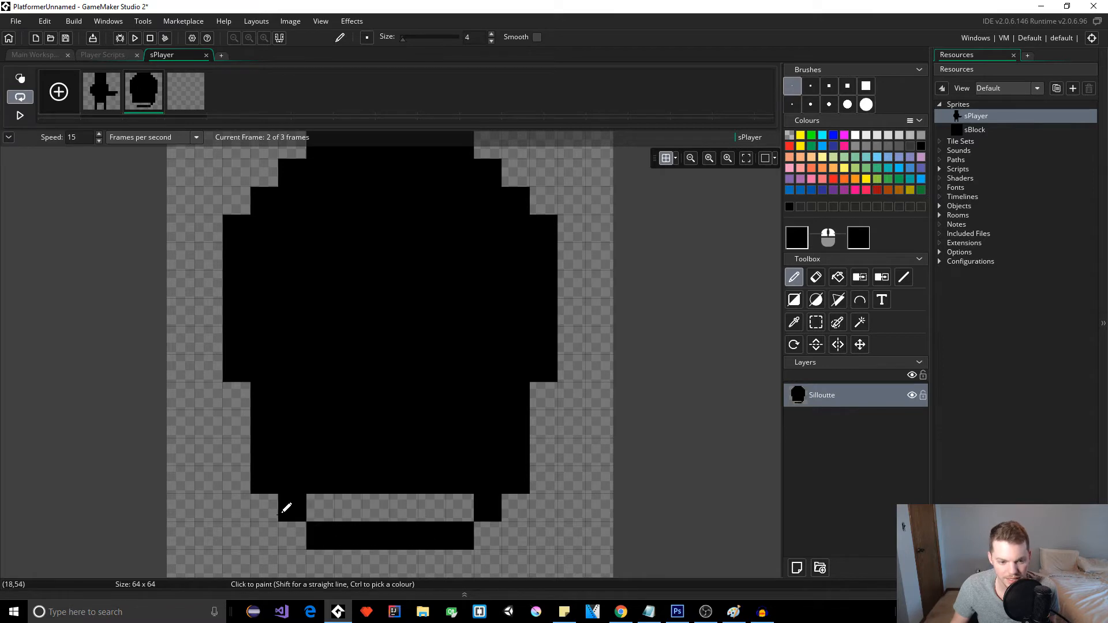
pyautogui.click(332, 561)
pyautogui.moveTo(321, 508); pyautogui.dragTo(465, 507)
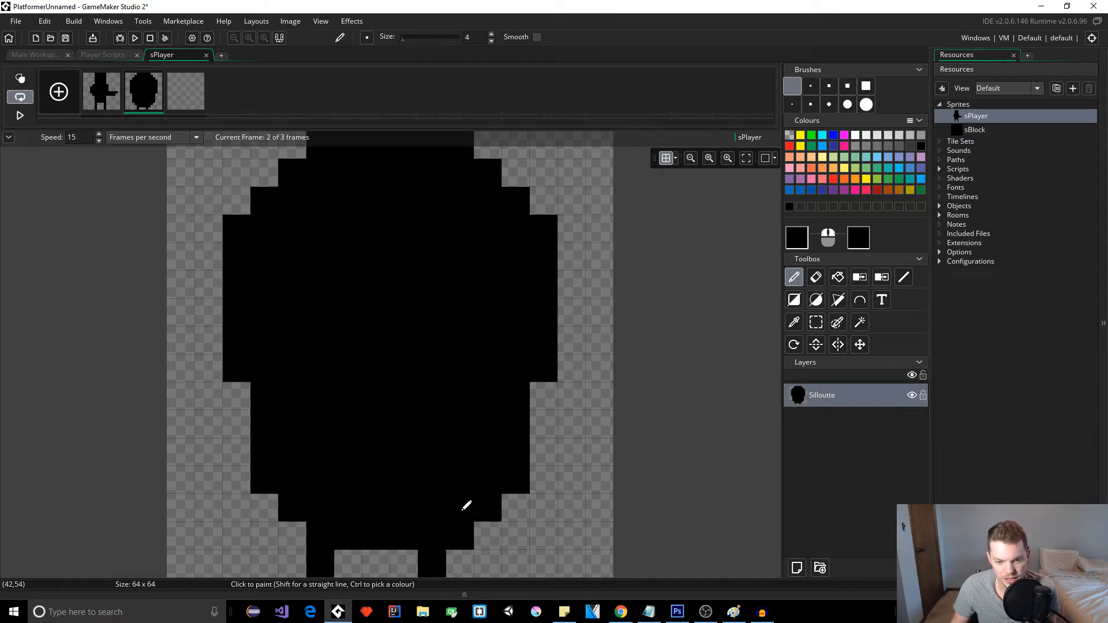
# Paint an arm two cells thick and three cells long from the lower torso to the canvas's right edge on the second frame
pyautogui.click(544, 479)
pyautogui.moveTo(550, 457)
pyautogui.mouseDown()
pyautogui.moveTo(604, 445)
pyautogui.moveTo(566, 466)
pyautogui.mouseUp()
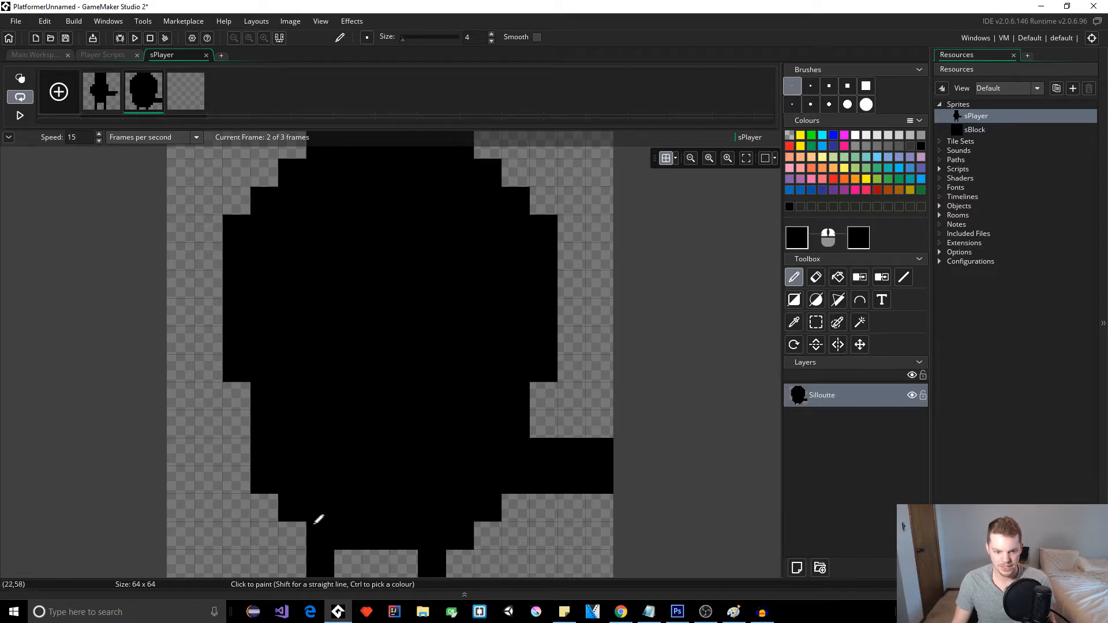
pyautogui.scroll(2, 335, 313)
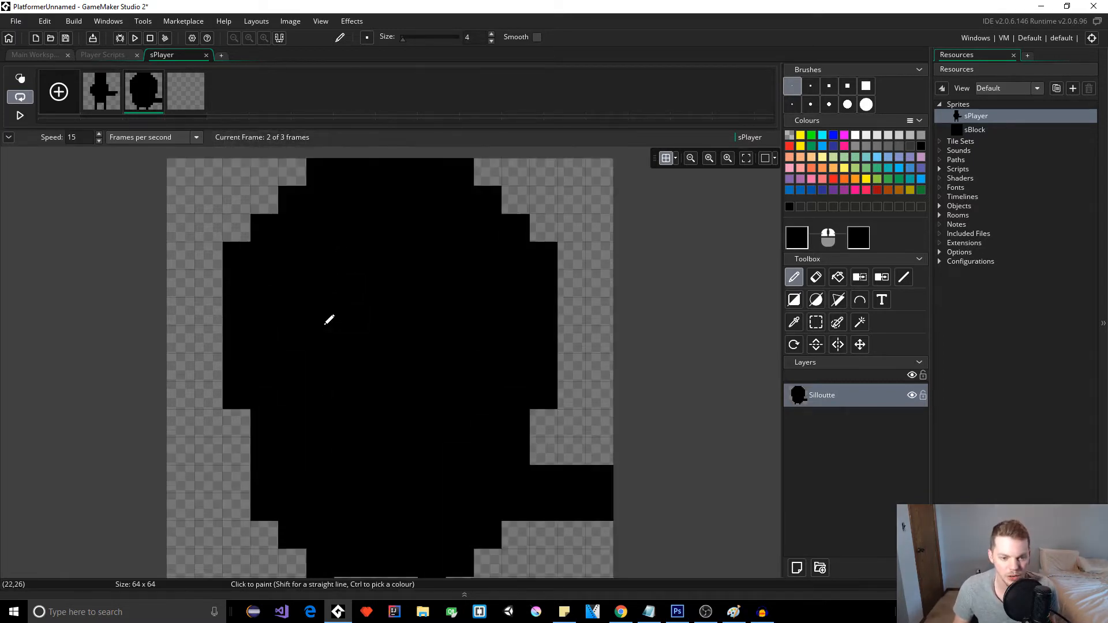
pyautogui.keyDown('ctrl'); pyautogui.scroll(-5, 335, 307); pyautogui.keyUp('ctrl')
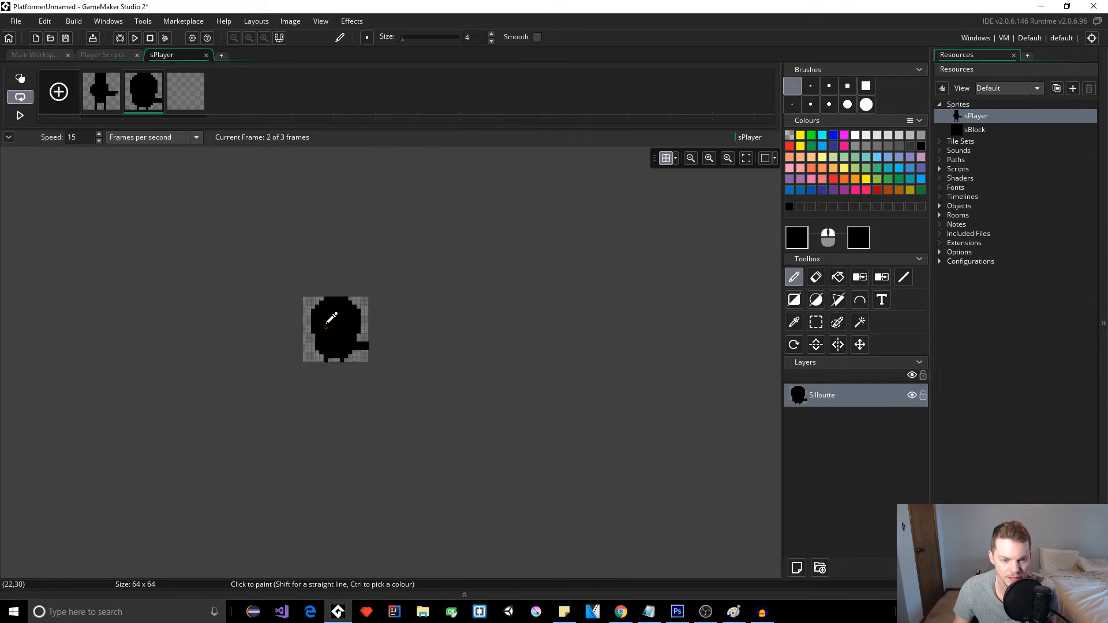
pyautogui.keyDown('ctrl'); pyautogui.scroll(-3, 329, 329); pyautogui.keyUp('ctrl')
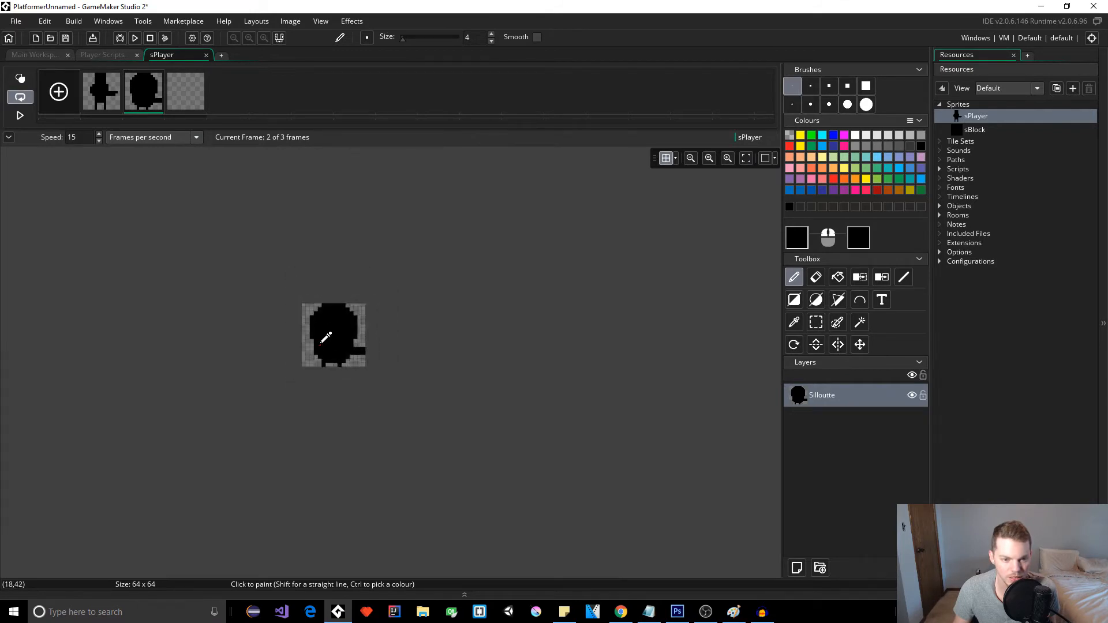
pyautogui.keyDown('ctrl'); pyautogui.scroll(5, 319, 312); pyautogui.keyUp('ctrl')
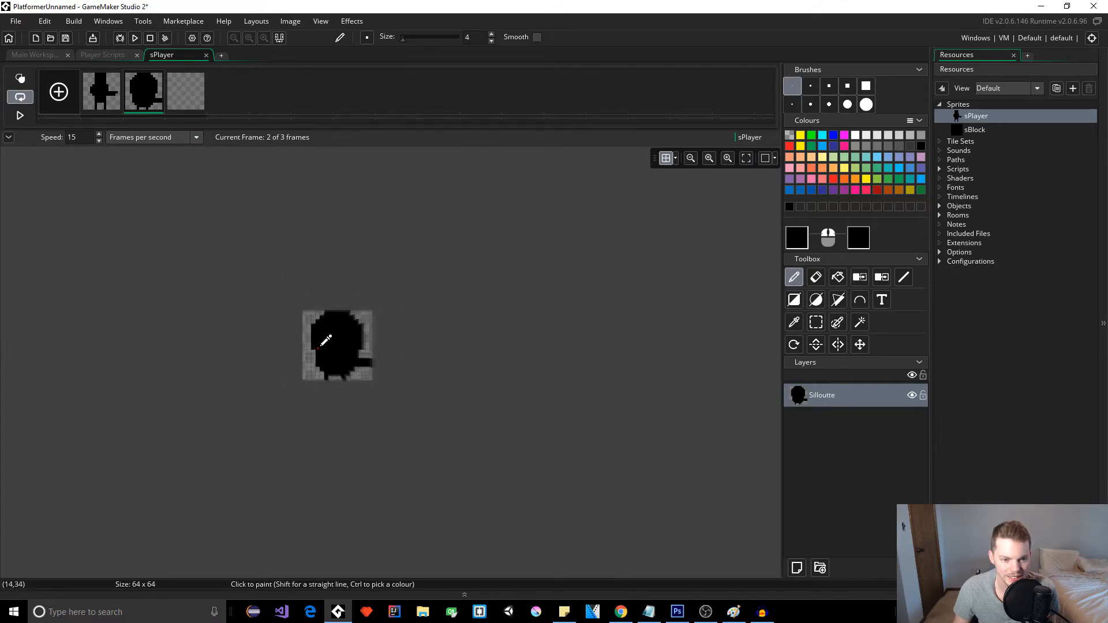
# Switch to the third frame and paint a vertical black bar three grid cells tall in the canvas's upper left area
pyautogui.click(186, 91)
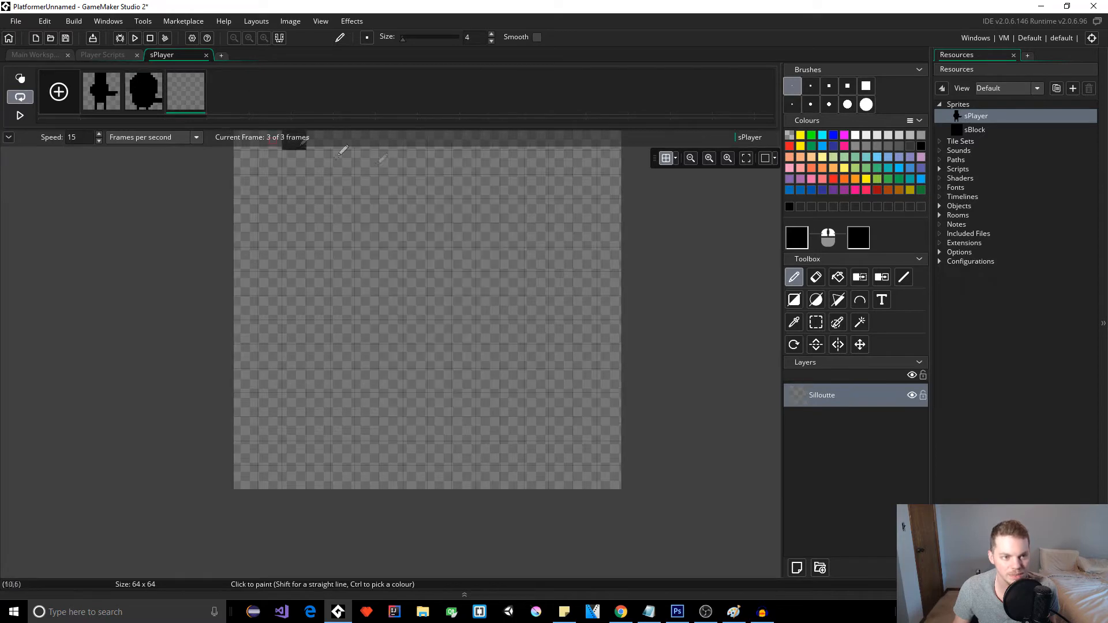
pyautogui.scroll(2, 618, 234)
pyautogui.scroll(-1, 543, 252)
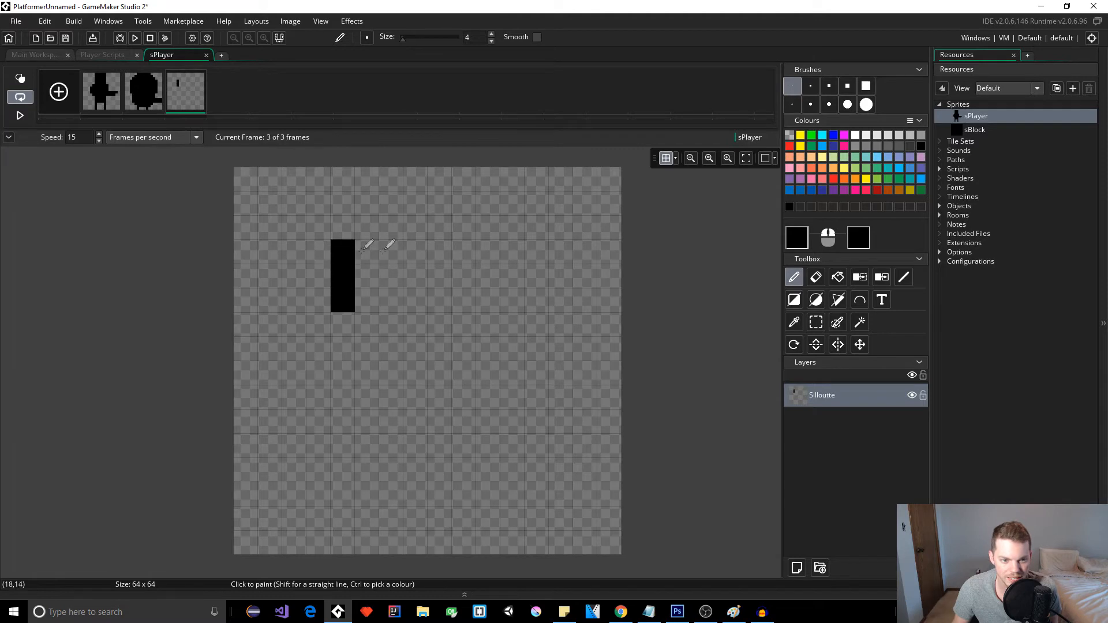
# Try a large stroked ellipse across the third frame's whole canvas, and undo it
pyautogui.click(815, 301)
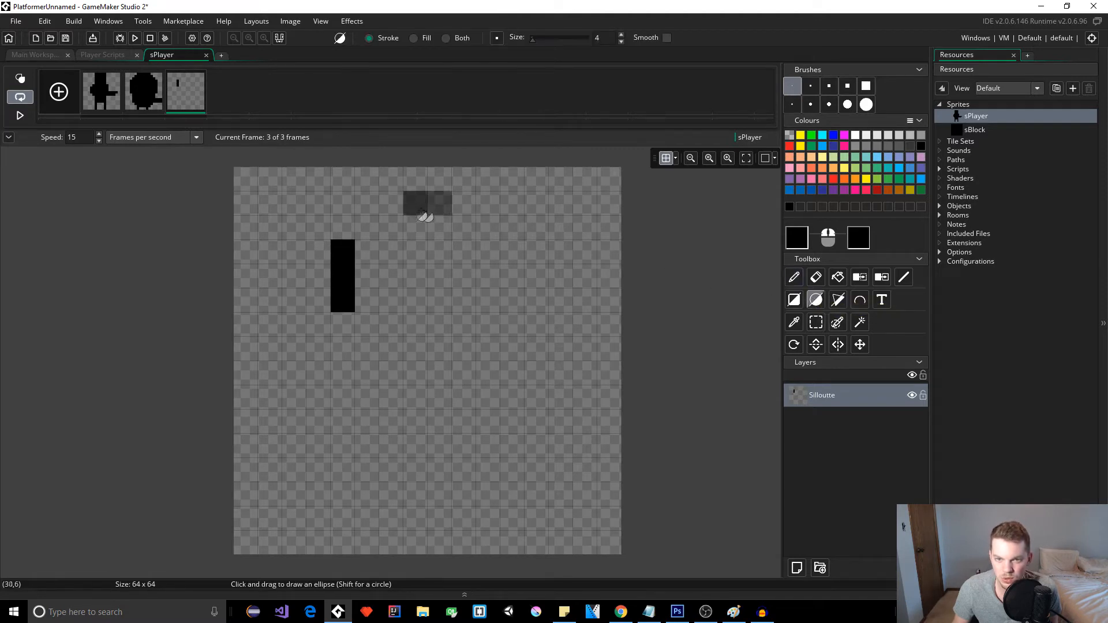
pyautogui.moveTo(251, 183)
pyautogui.mouseDown()
pyautogui.moveTo(544, 433)
pyautogui.moveTo(611, 555)
pyautogui.mouseUp()
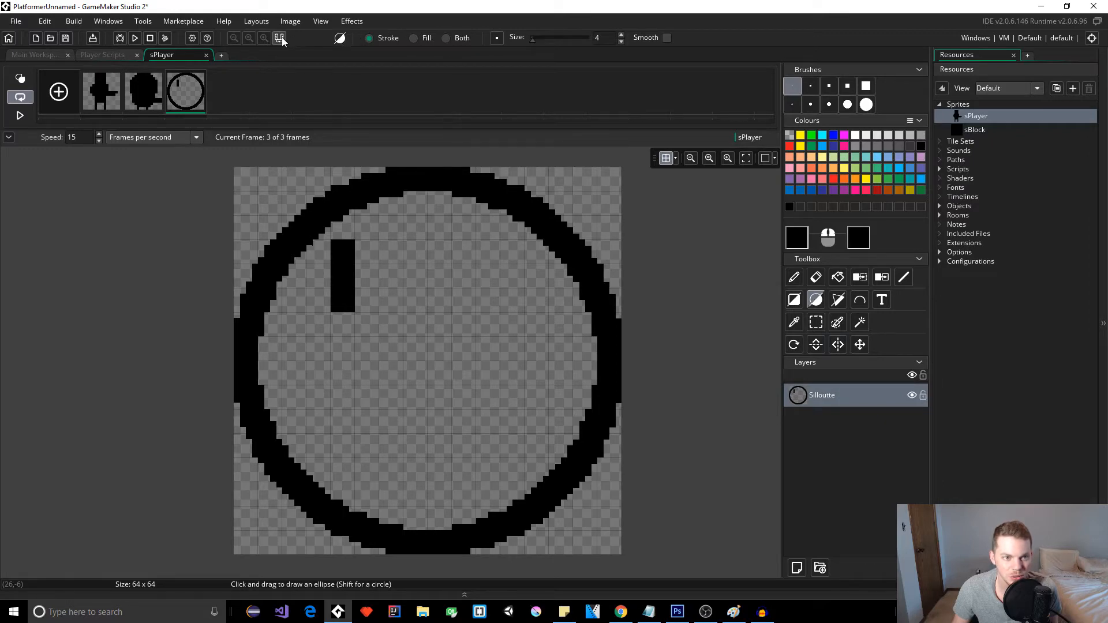
pyautogui.hotkey('ctrl', 'z')
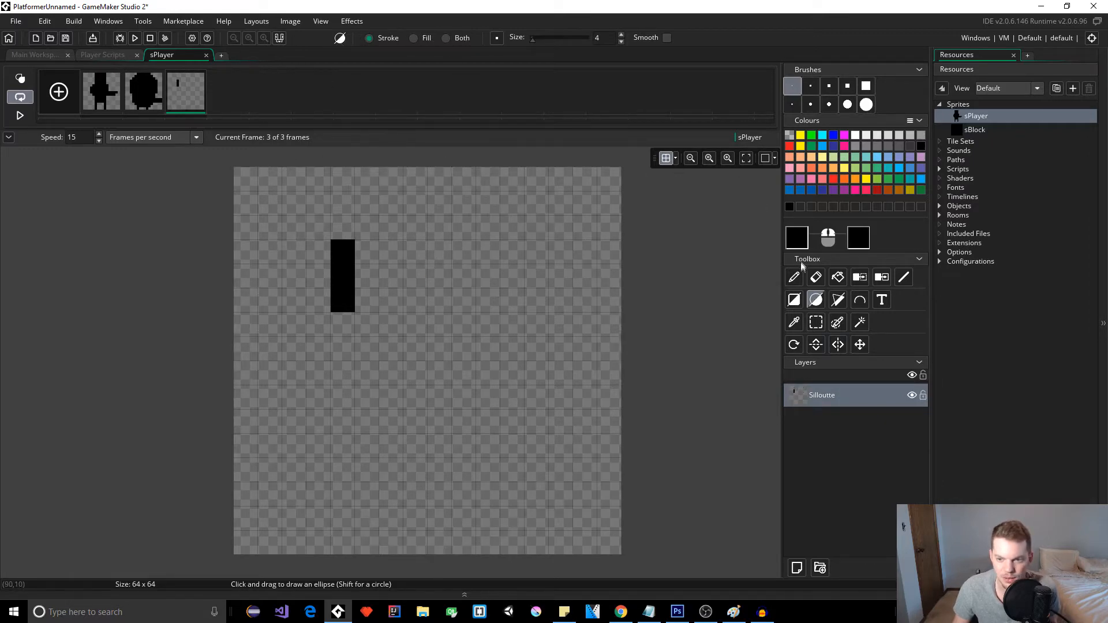
# Pencil the black outline of a rounded head eleven cells wide and seven tall in the third frame's upper area
pyautogui.click(794, 277)
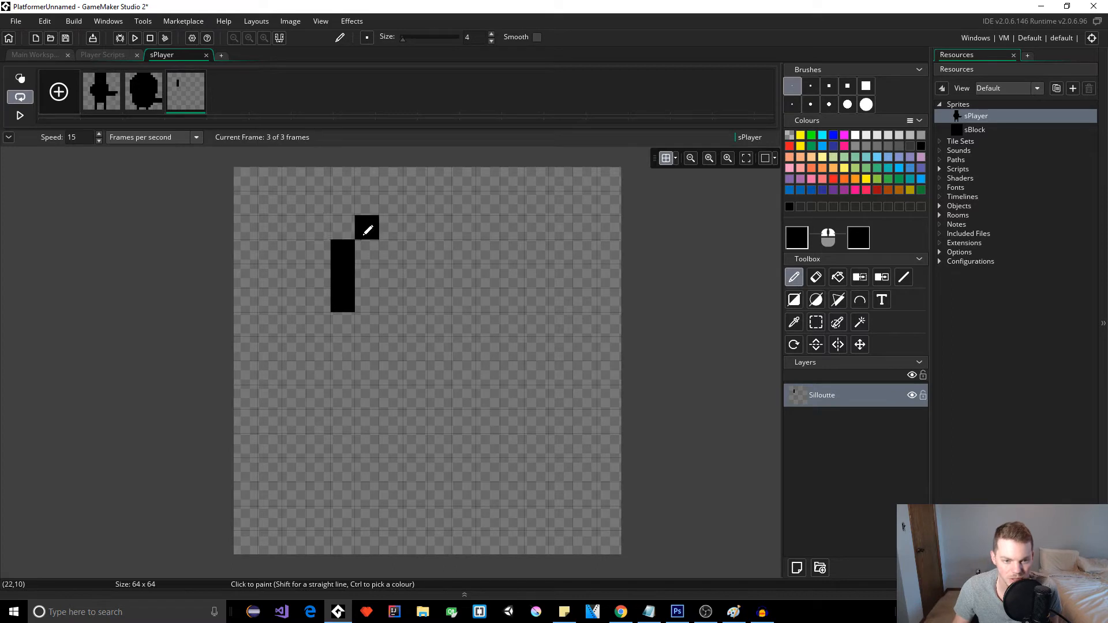
pyautogui.click(396, 202)
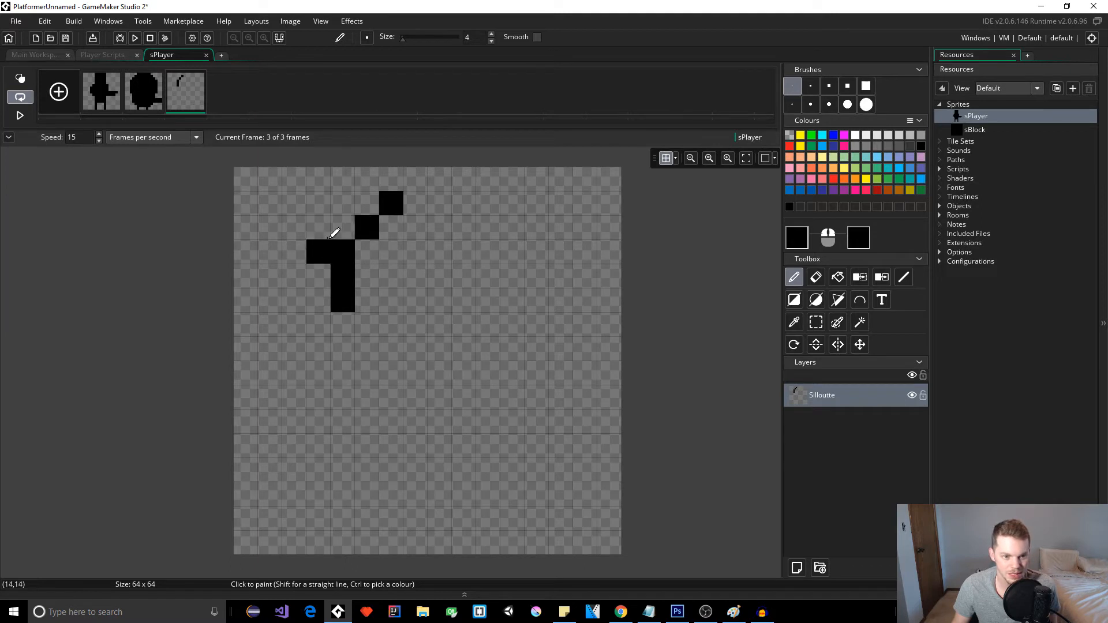
pyautogui.moveTo(322, 254); pyautogui.dragTo(318, 297)
pyautogui.moveTo(321, 232)
pyautogui.mouseDown()
pyautogui.moveTo(375, 176)
pyautogui.moveTo(535, 176)
pyautogui.mouseUp()
pyautogui.hotkey('ctrl', 'z')
pyautogui.moveTo(359, 178); pyautogui.dragTo(540, 174)
pyautogui.hotkey('ctrl', 'z')
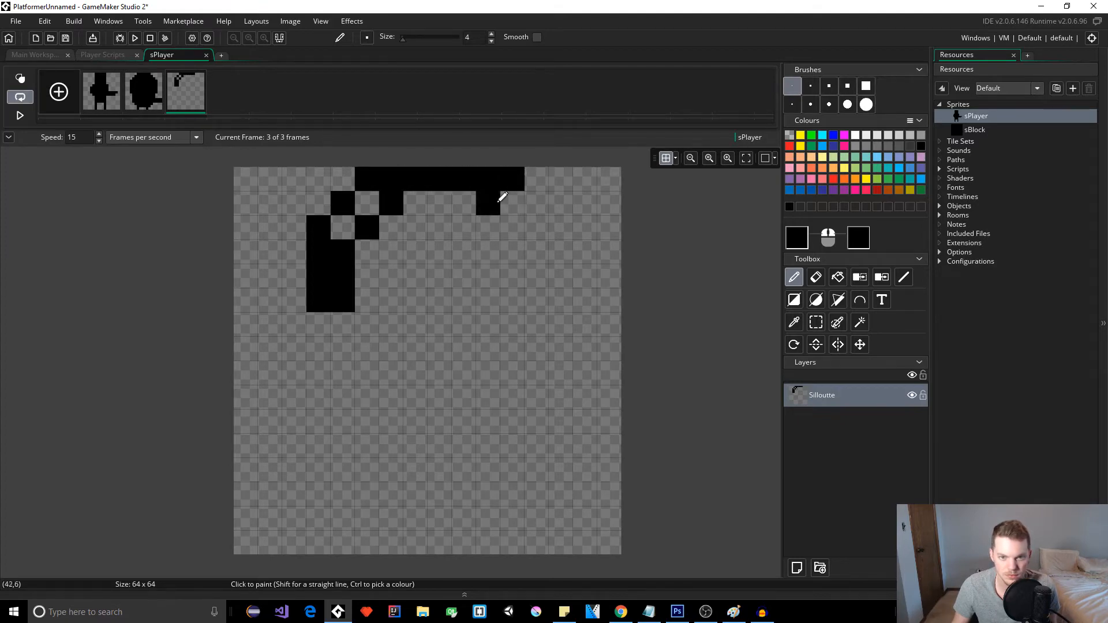
pyautogui.hotkey('ctrl', 'z')
pyautogui.moveTo(367, 178)
pyautogui.mouseDown()
pyautogui.moveTo(518, 175)
pyautogui.moveTo(309, 174)
pyautogui.moveTo(294, 225)
pyautogui.moveTo(300, 301)
pyautogui.moveTo(322, 314)
pyautogui.moveTo(512, 314)
pyautogui.moveTo(534, 300)
pyautogui.moveTo(522, 246)
pyautogui.moveTo(532, 255)
pyautogui.mouseUp()
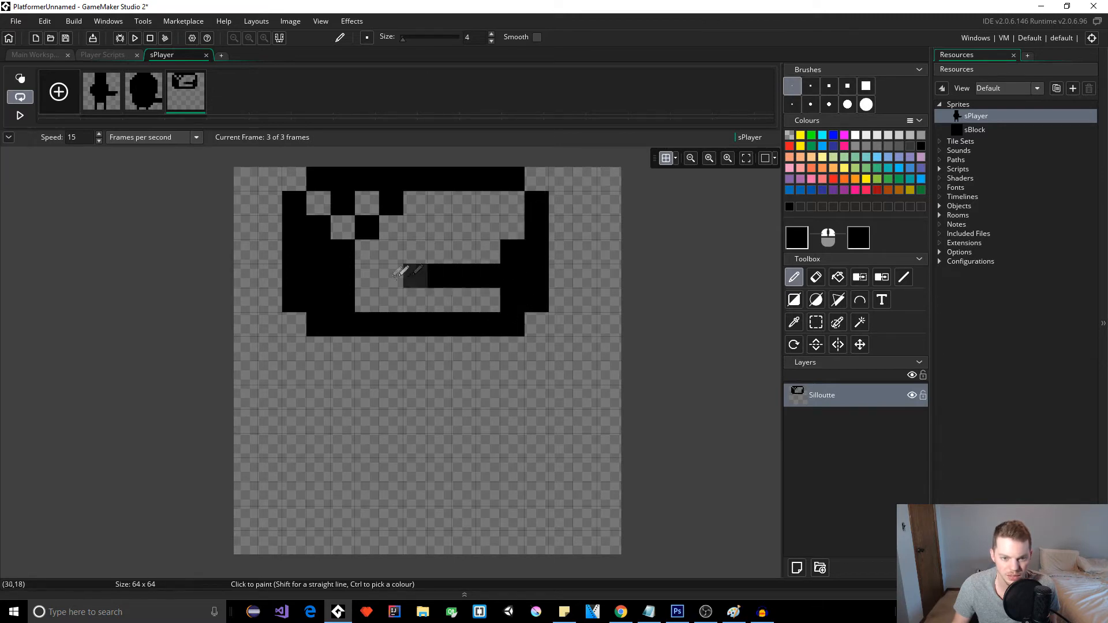
# Fill the head outline solid black, including the leftover gaps near its upper-left corner
pyautogui.press('f')
pyautogui.click(457, 228)
pyautogui.press('d')
pyautogui.click(345, 228)
pyautogui.click(366, 208)
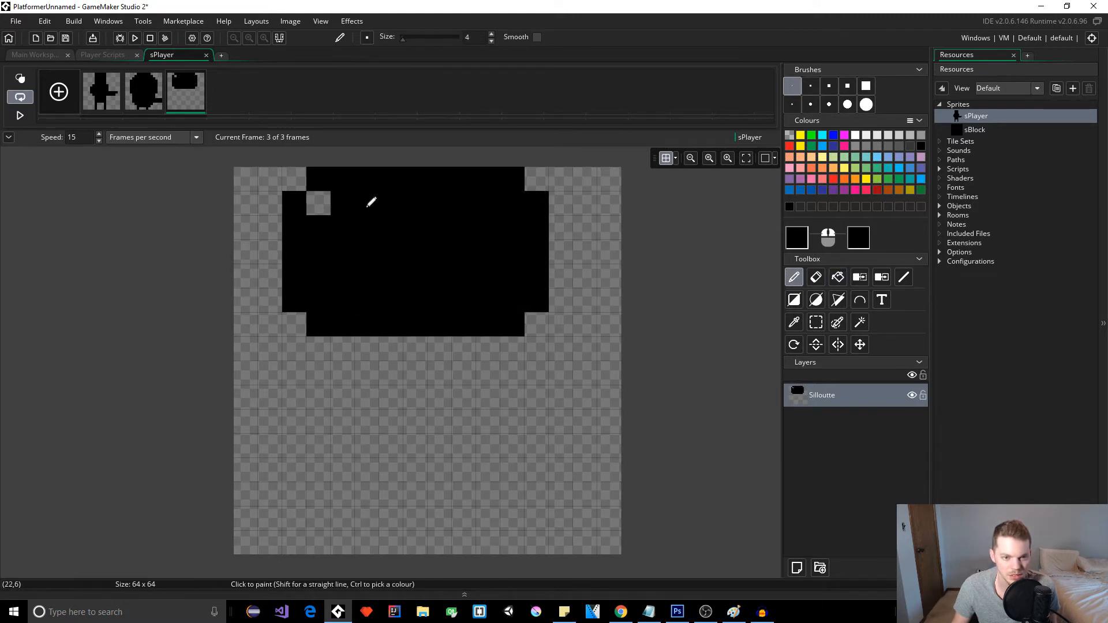
pyautogui.click(316, 209)
# Enlarge the head by one column on its right and one row underneath, keeping stepped corners
pyautogui.click(392, 343)
pyautogui.hotkey('ctrl', 'z')
pyautogui.moveTo(559, 203); pyautogui.dragTo(564, 288)
pyautogui.click(540, 179)
pyautogui.click(536, 316)
pyautogui.click(350, 341)
pyautogui.hotkey('ctrl', 'z')
pyautogui.click(330, 342)
pyautogui.moveTo(330, 341); pyautogui.dragTo(537, 345)
pyautogui.click(558, 324)
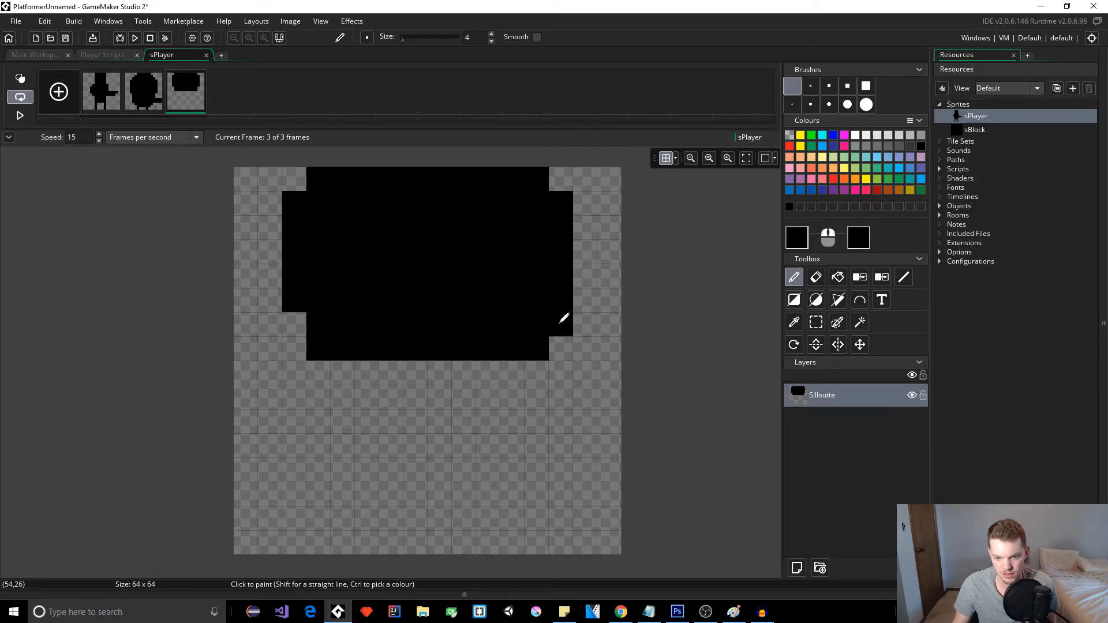
pyautogui.click(297, 325)
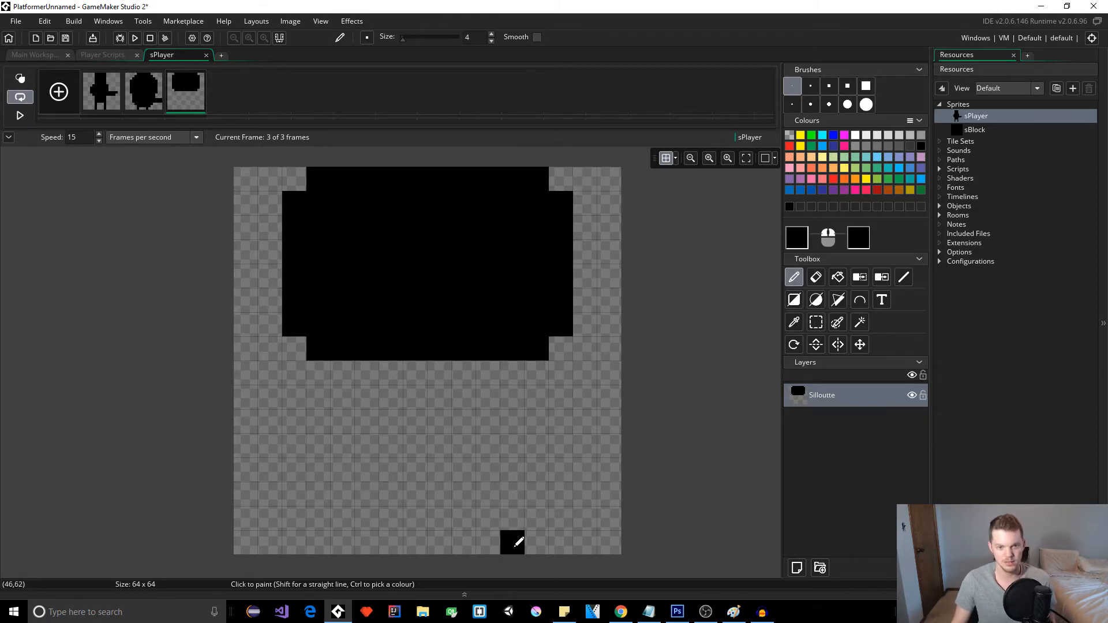
# Below the head, paint a two-cell-wide neck, a torso six cells wide and five tall, and two legs with right-facing feet
pyautogui.click(417, 371)
pyautogui.click(438, 371)
pyautogui.moveTo(370, 401)
pyautogui.mouseDown()
pyautogui.moveTo(491, 401)
pyautogui.moveTo(460, 445)
pyautogui.moveTo(361, 435)
pyautogui.moveTo(465, 429)
pyautogui.moveTo(440, 468)
pyautogui.moveTo(394, 475)
pyautogui.moveTo(376, 466)
pyautogui.moveTo(487, 462)
pyautogui.moveTo(466, 484)
pyautogui.moveTo(381, 503)
pyautogui.moveTo(369, 549)
pyautogui.mouseUp()
pyautogui.moveTo(462, 511)
pyautogui.mouseDown()
pyautogui.moveTo(479, 511)
pyautogui.moveTo(465, 546)
pyautogui.mouseUp()
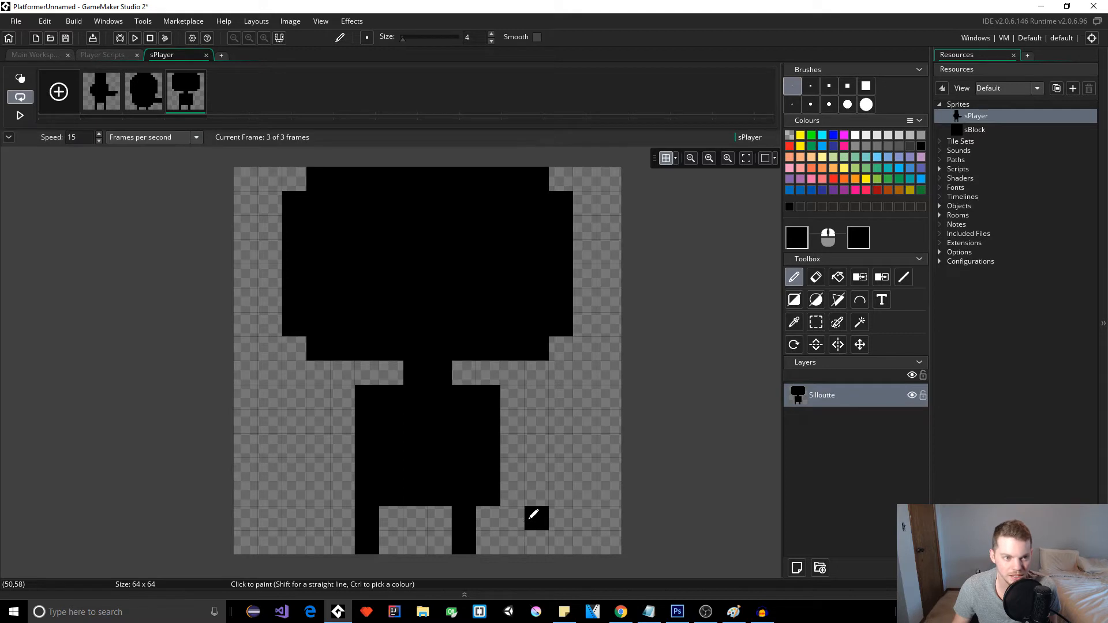
pyautogui.click(490, 542)
pyautogui.click(393, 543)
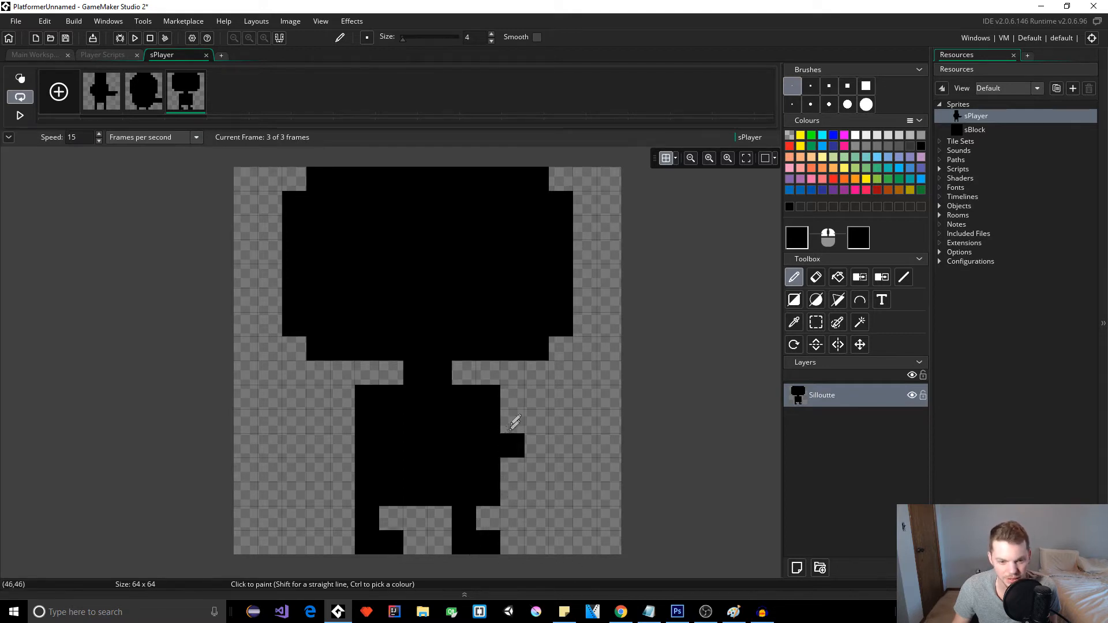
# Paint an arm two cells thick and four cells long extending right from the torso, erasing the excess at the canvas edge
pyautogui.moveTo(524, 421)
pyautogui.mouseDown()
pyautogui.moveTo(609, 413)
pyautogui.moveTo(514, 441)
pyautogui.mouseUp()
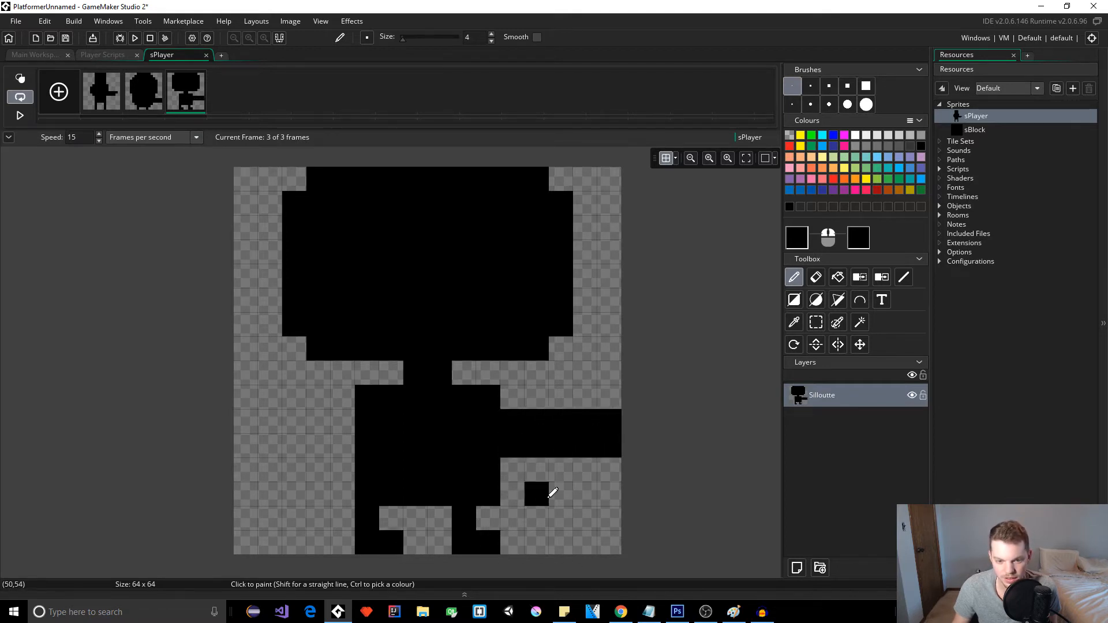
pyautogui.press('e')
pyautogui.moveTo(617, 414); pyautogui.dragTo(616, 453)
# Try painting a cell above the arm and erasing the upper corner of its tip, undoing both changes
pyautogui.press('d')
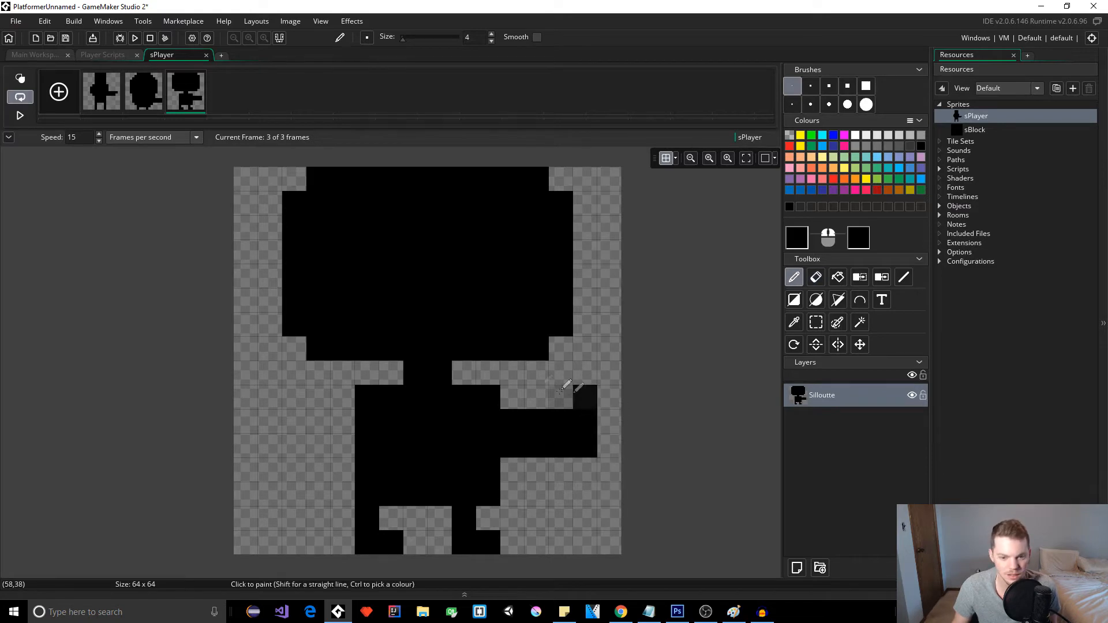
pyautogui.click(561, 393)
pyautogui.hotkey('ctrl', 'z')
pyautogui.press('e')
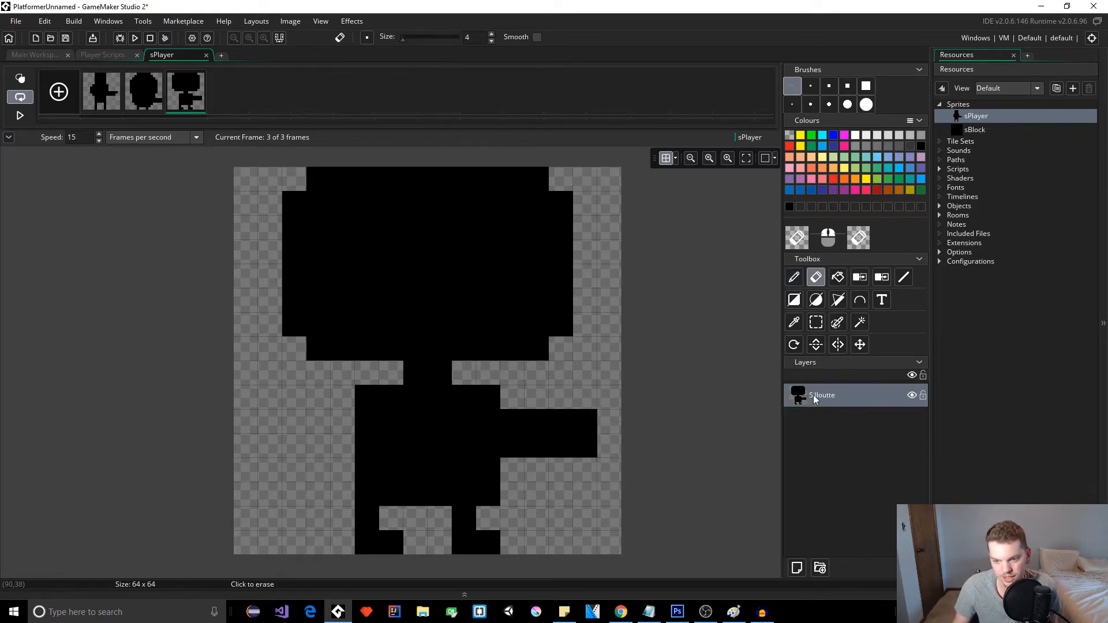
pyautogui.click(586, 422)
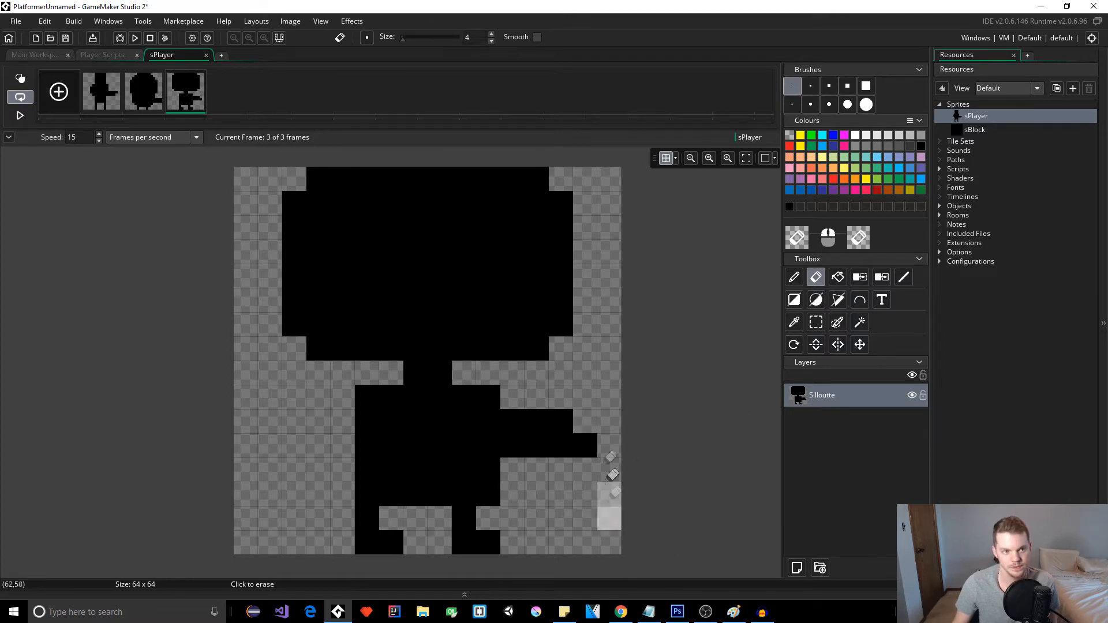
pyautogui.hotkey('ctrl', 'z')
# Add a shoulder one cell wide and three tall to the torso's left side, and widen the neck to four cells
pyautogui.press('p')
pyautogui.click(343, 397)
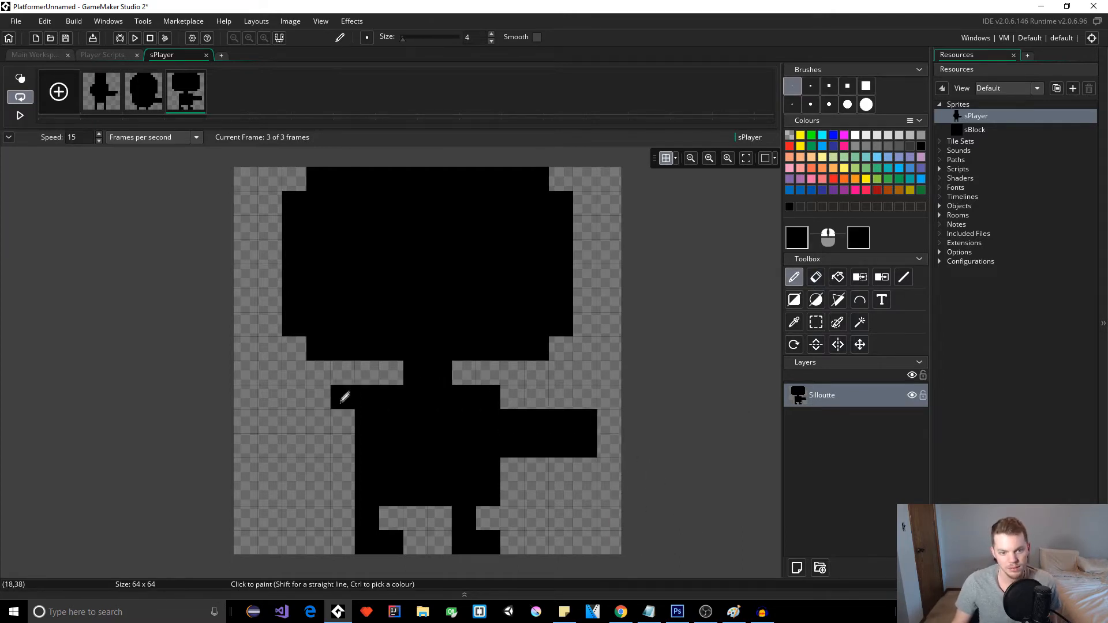
pyautogui.moveTo(345, 397); pyautogui.dragTo(345, 445)
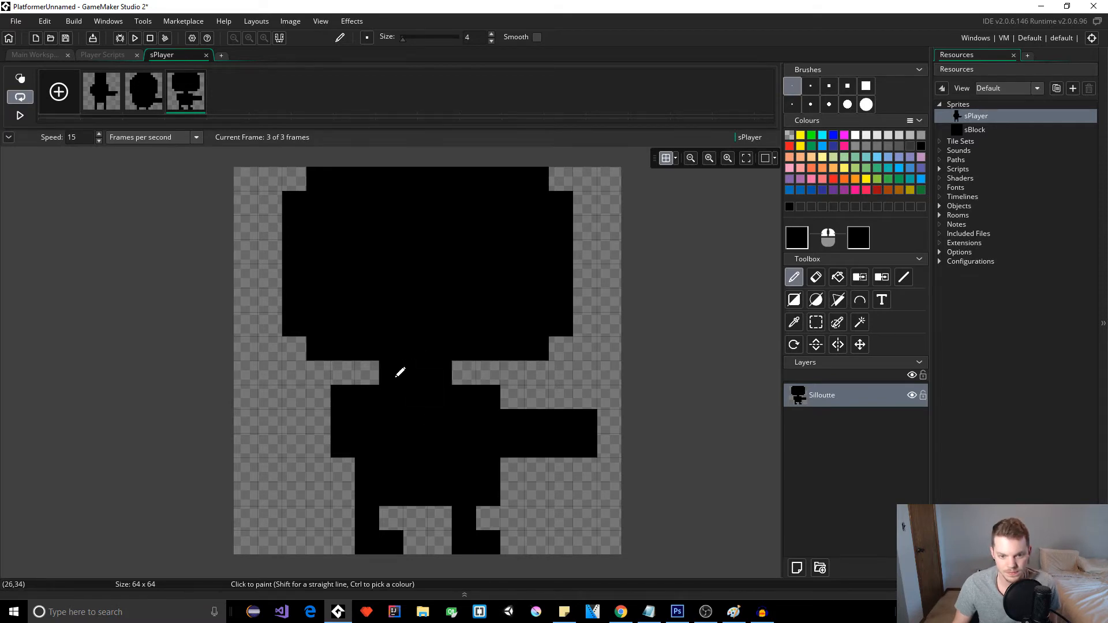
pyautogui.click(464, 373)
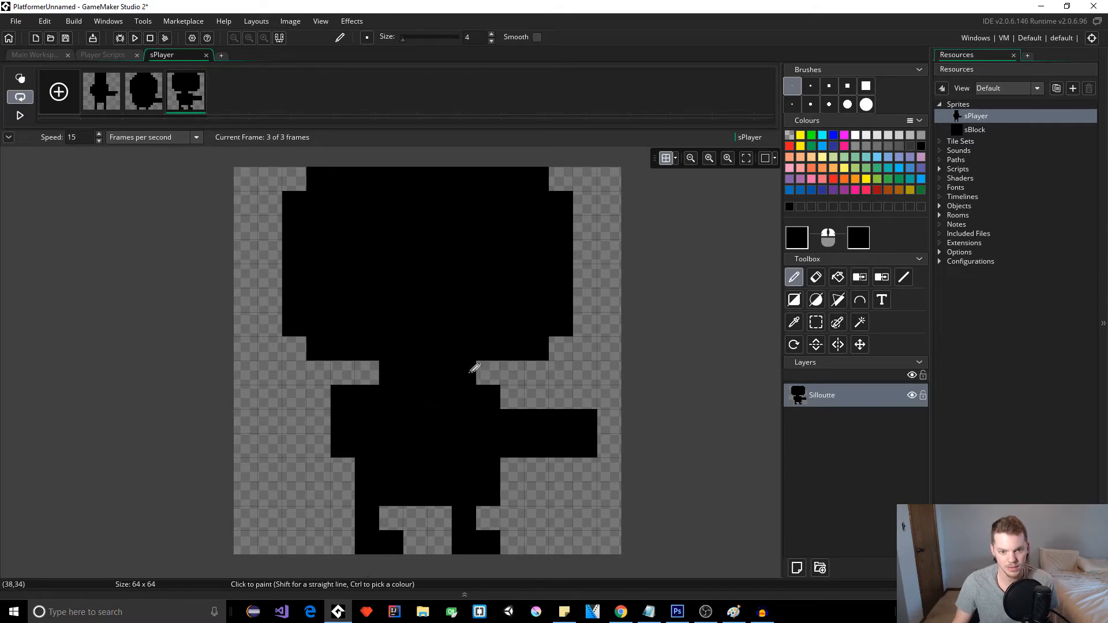
pyautogui.moveTo(343, 612)
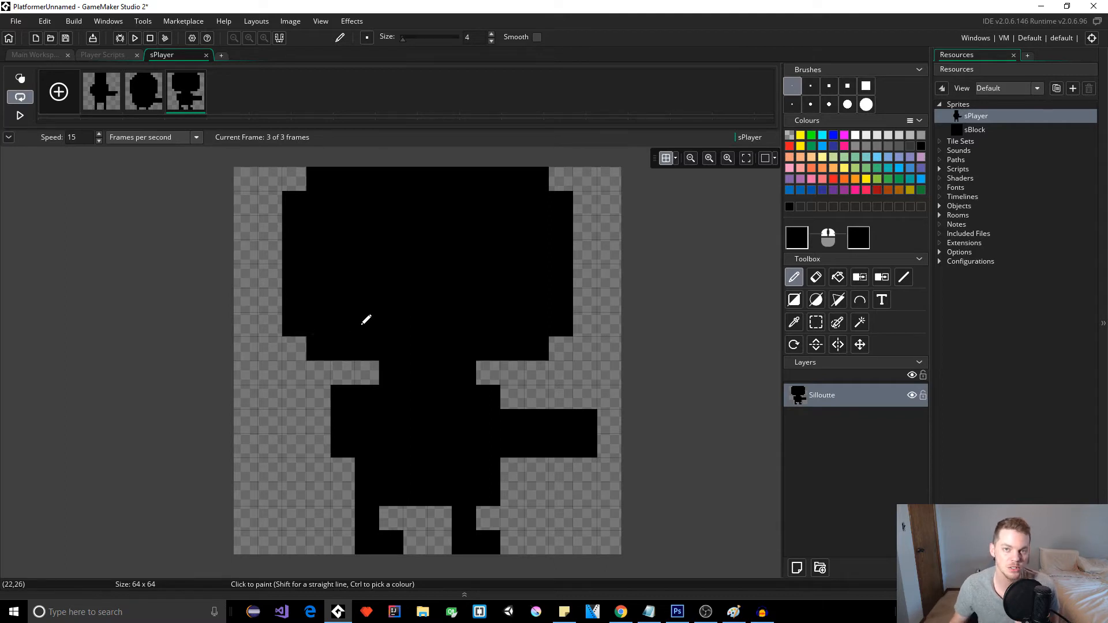
pyautogui.doubleClick(823, 190)
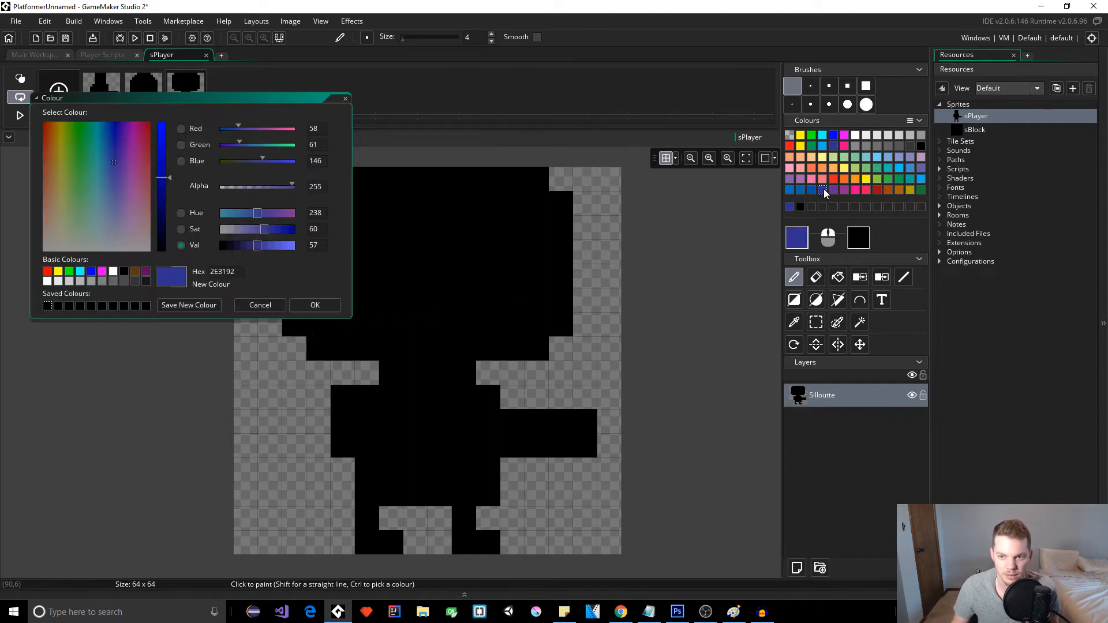
pyautogui.moveTo(168, 182)
pyautogui.mouseDown()
pyautogui.moveTo(168, 220)
pyautogui.moveTo(167, 187)
pyautogui.mouseUp()
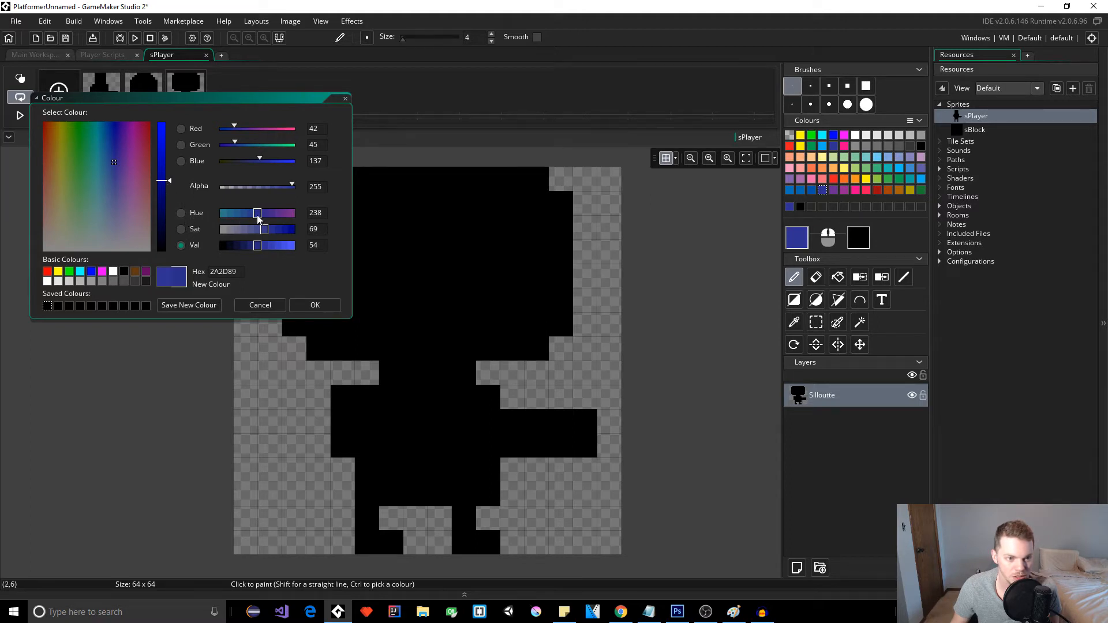
pyautogui.moveTo(258, 218); pyautogui.dragTo(267, 216)
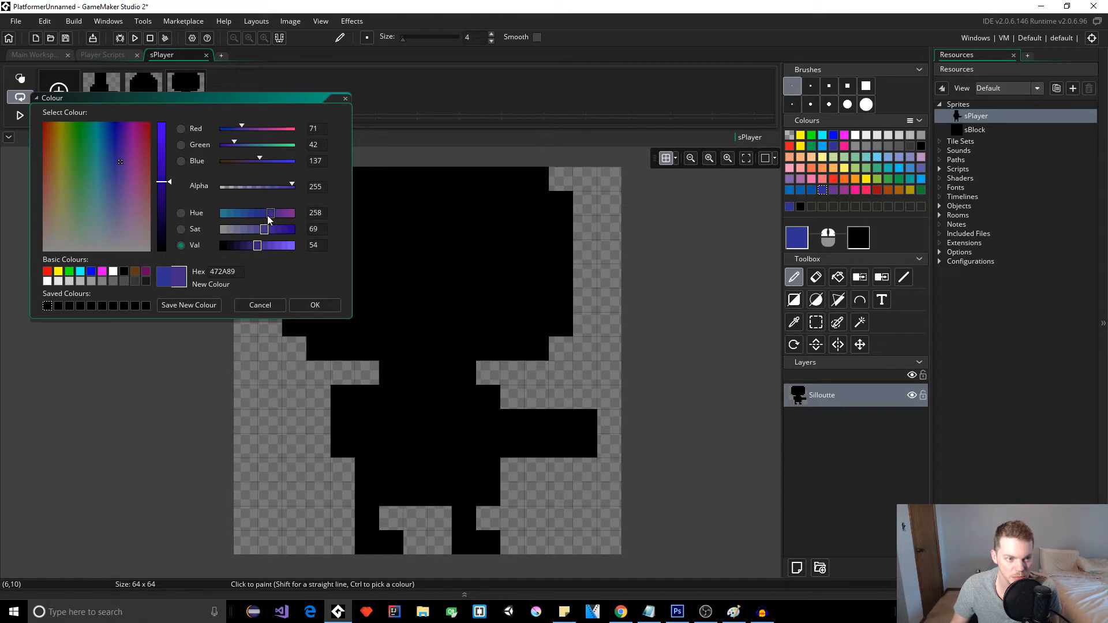
pyautogui.moveTo(264, 229); pyautogui.dragTo(251, 244)
pyautogui.click(253, 366)
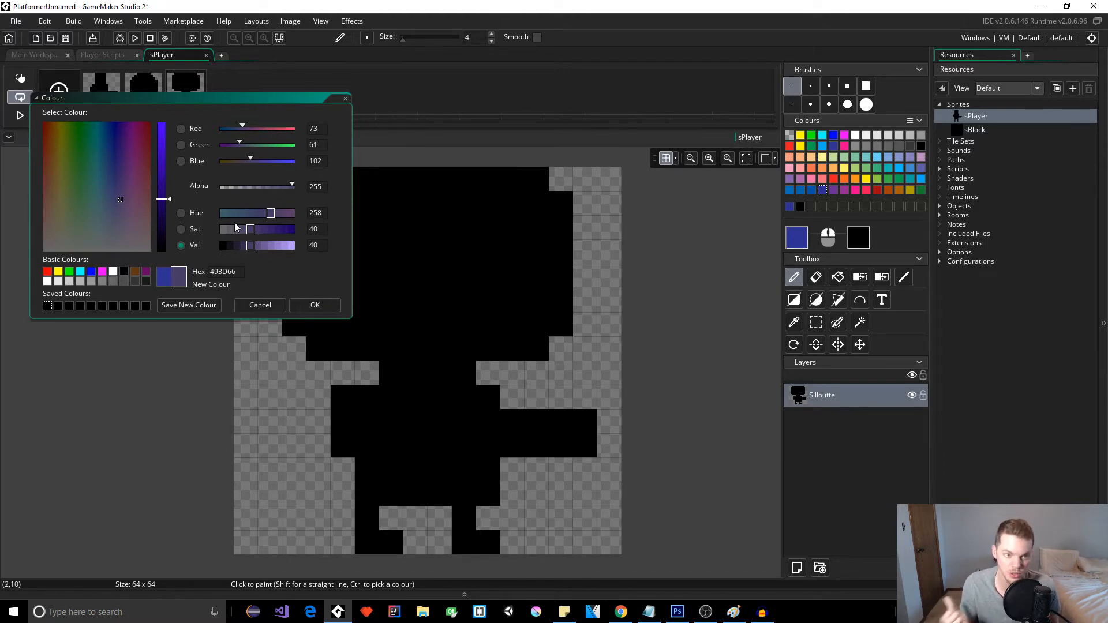
pyautogui.click(259, 305)
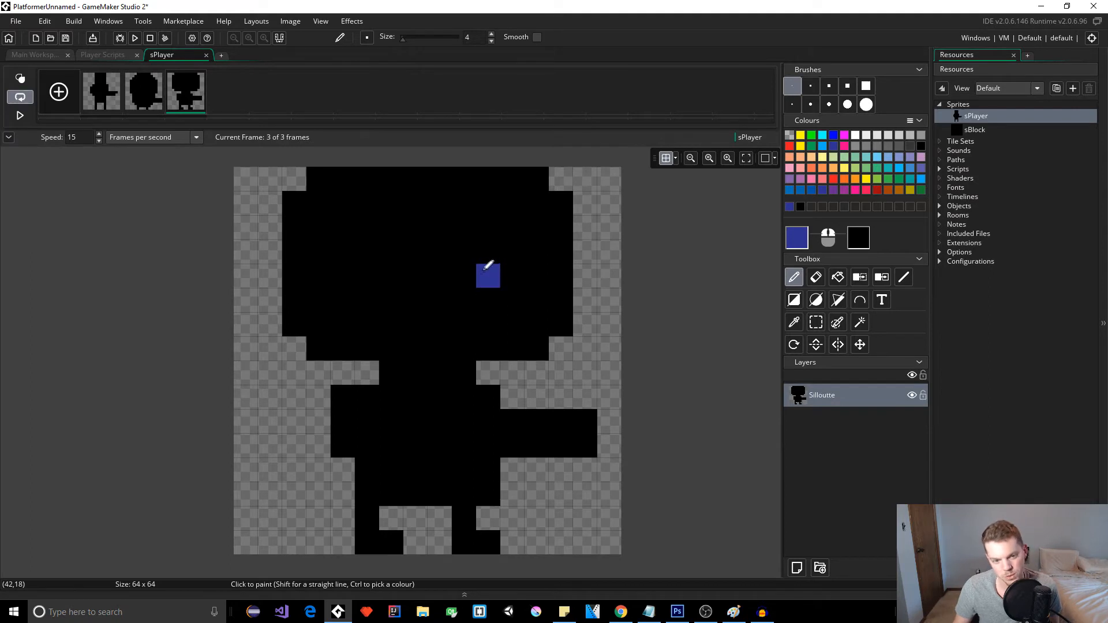
pyautogui.click(799, 236)
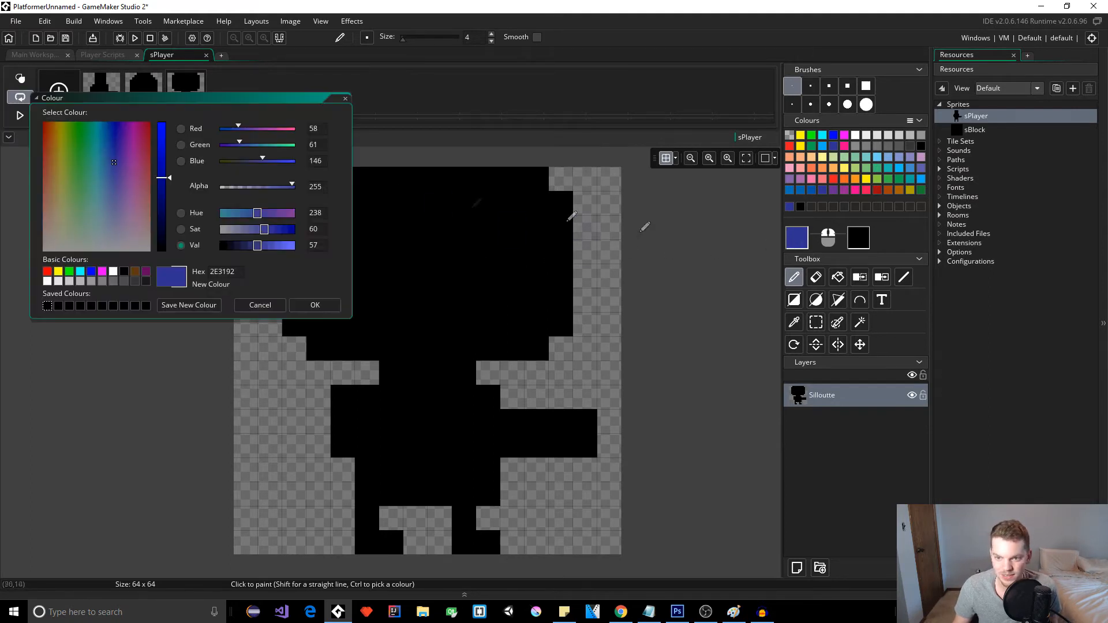
pyautogui.click(346, 99)
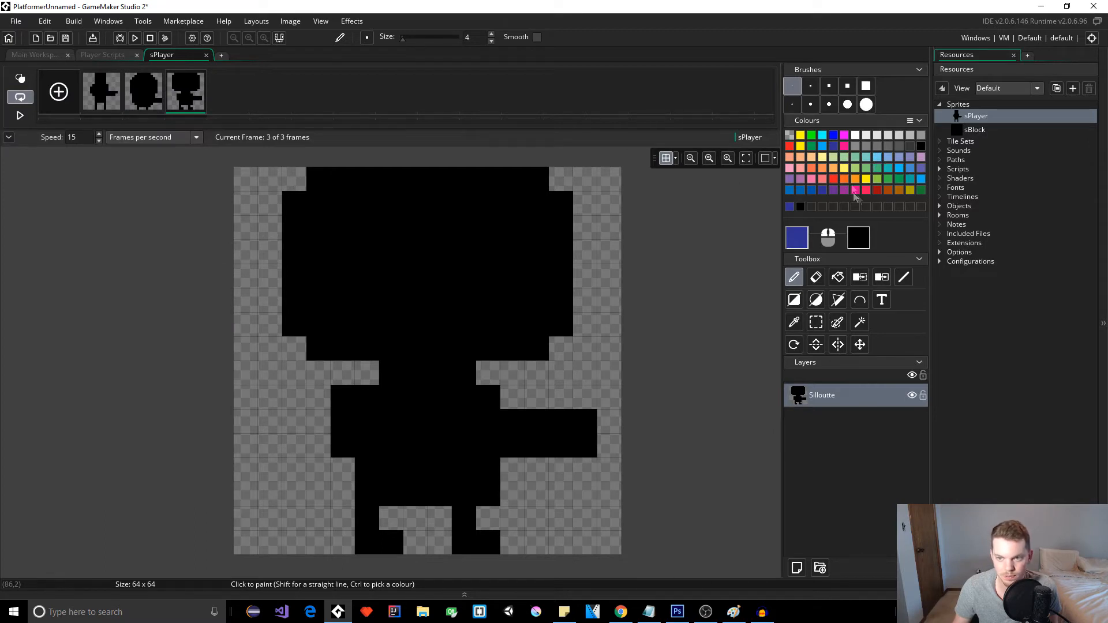
# Make the painting colour a pale blue by adjusting the palette's light sky blue to hue 207 with reduced saturation
pyautogui.click(877, 158)
pyautogui.click(874, 157)
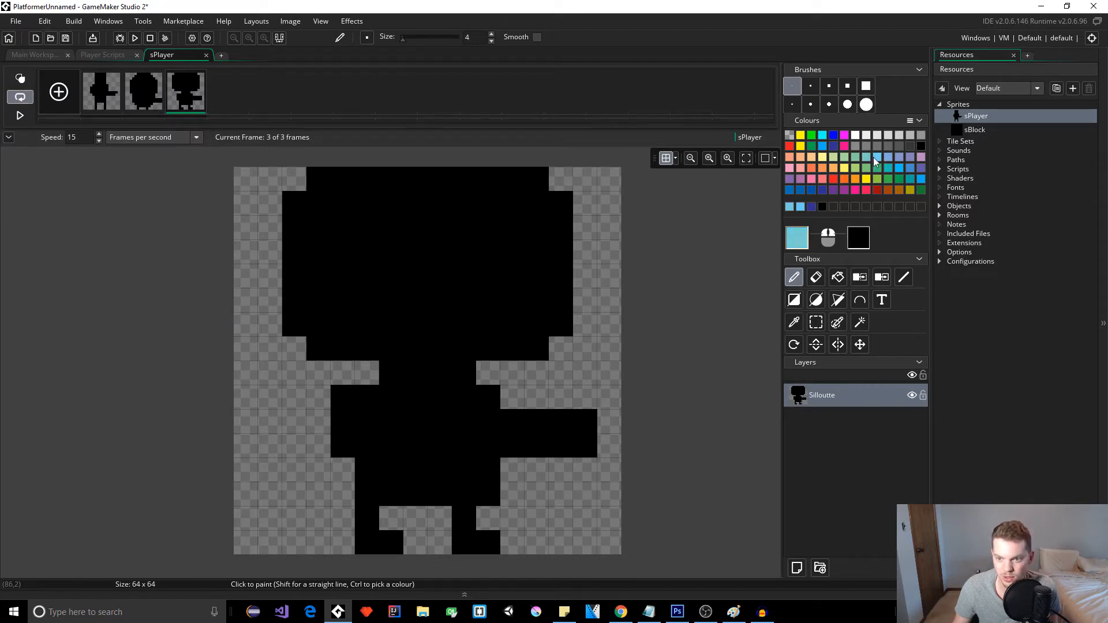
pyautogui.click(875, 158)
pyautogui.click(796, 241)
pyautogui.moveTo(104, 179); pyautogui.dragTo(105, 189)
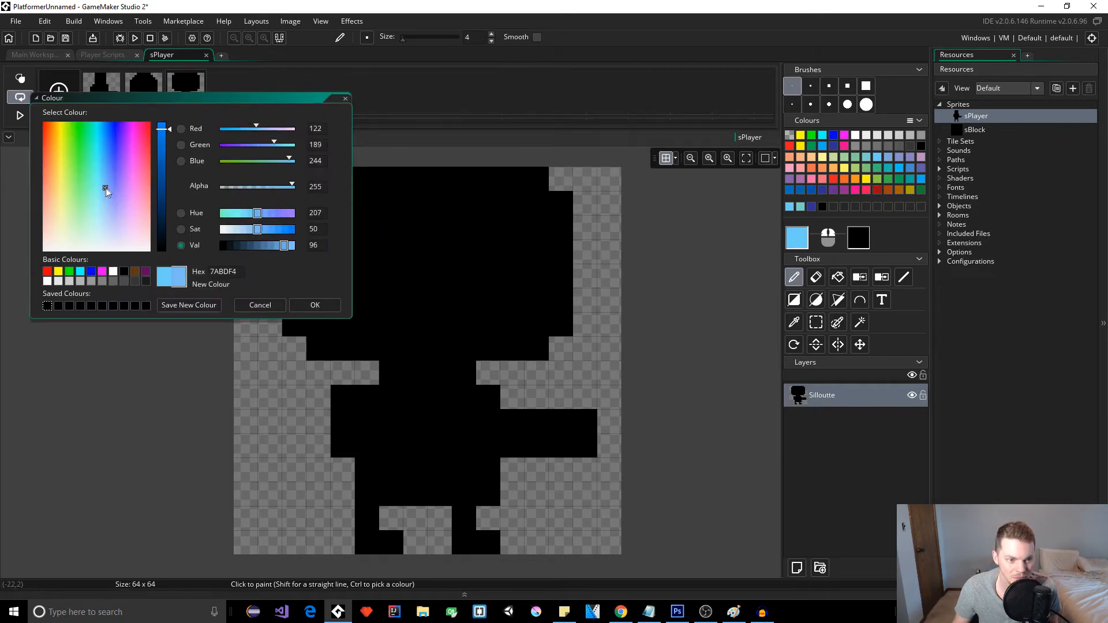
pyautogui.click(248, 229)
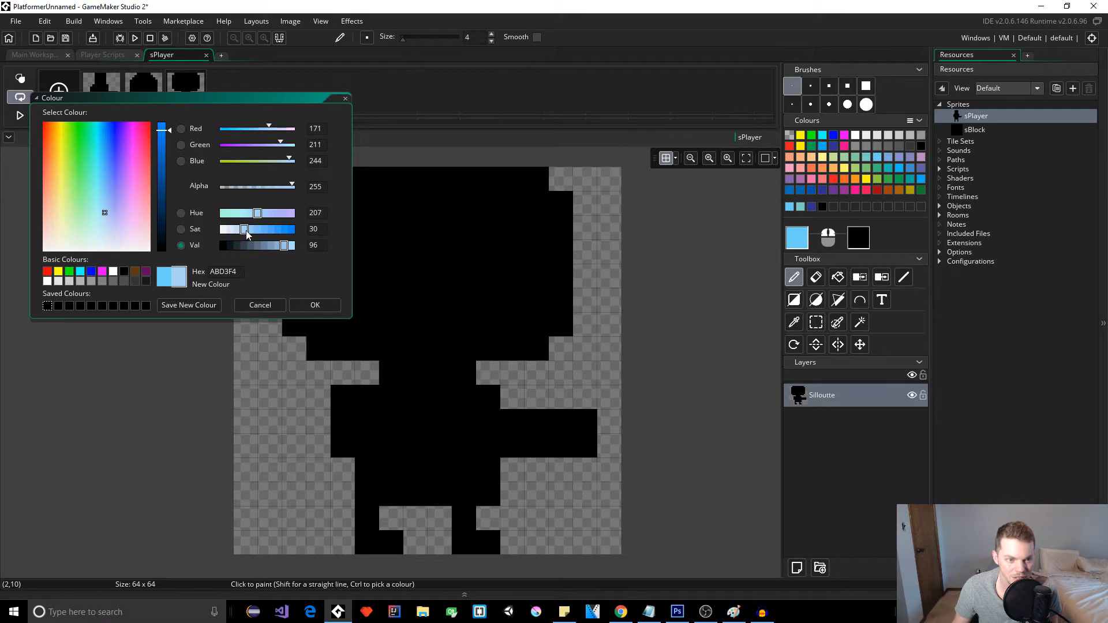
pyautogui.click(237, 232)
pyautogui.click(315, 305)
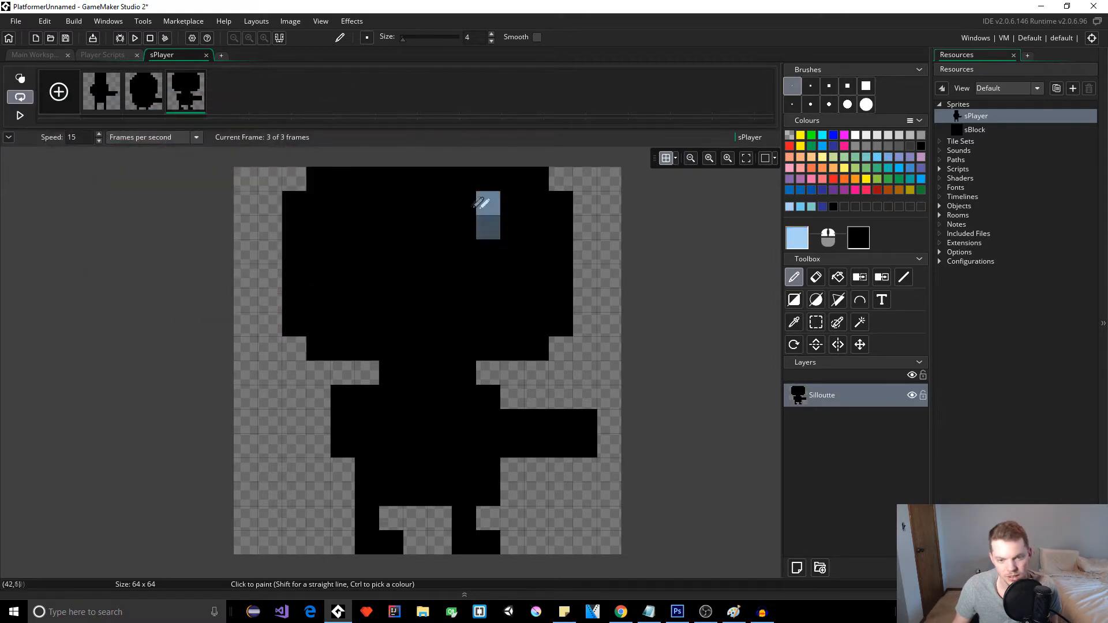
# Paint a pale blue face six cells wide and seven tall over the head's right part, starting at its top edge
pyautogui.click(440, 228)
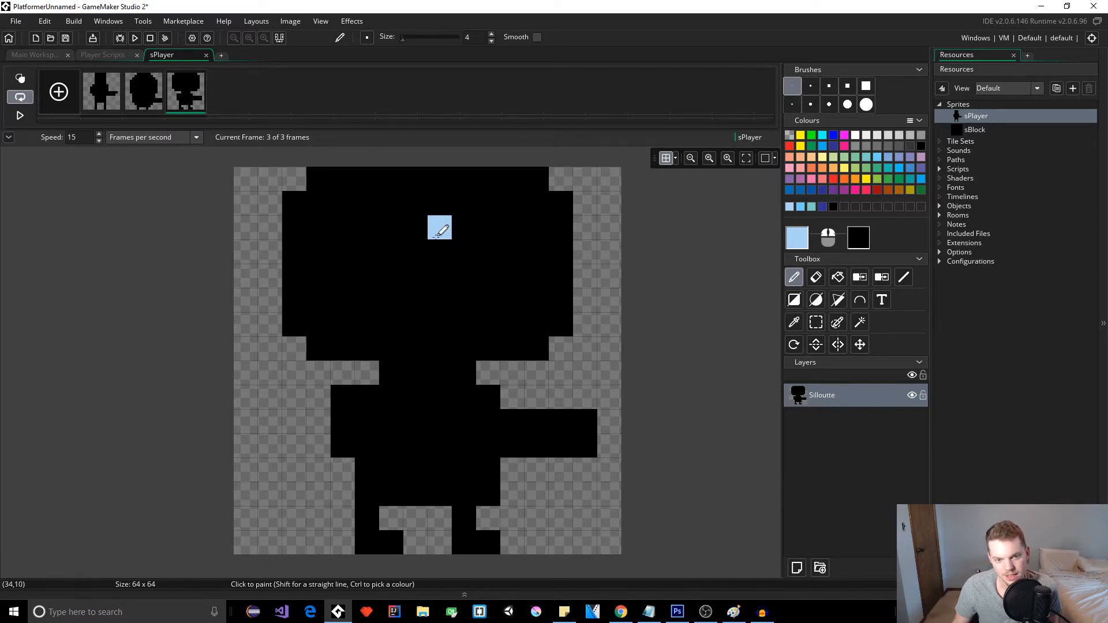
pyautogui.moveTo(467, 217)
pyautogui.mouseDown()
pyautogui.moveTo(559, 225)
pyautogui.moveTo(465, 245)
pyautogui.moveTo(454, 262)
pyautogui.moveTo(563, 276)
pyautogui.moveTo(448, 262)
pyautogui.moveTo(460, 287)
pyautogui.moveTo(549, 292)
pyautogui.moveTo(524, 314)
pyautogui.moveTo(503, 314)
pyautogui.moveTo(561, 310)
pyautogui.mouseUp()
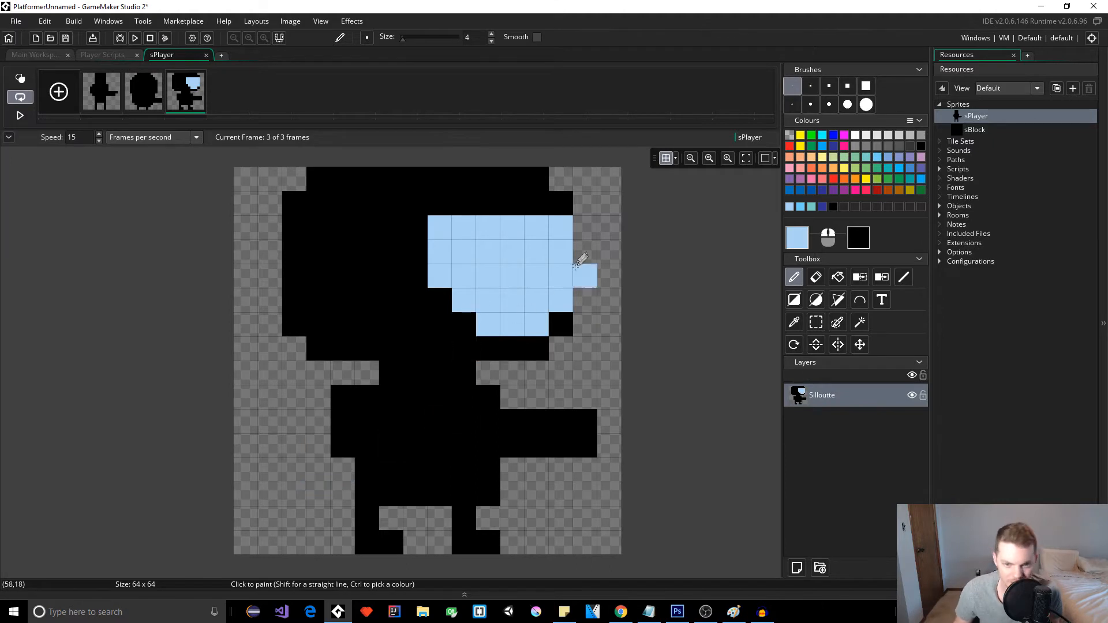
pyautogui.click(438, 298)
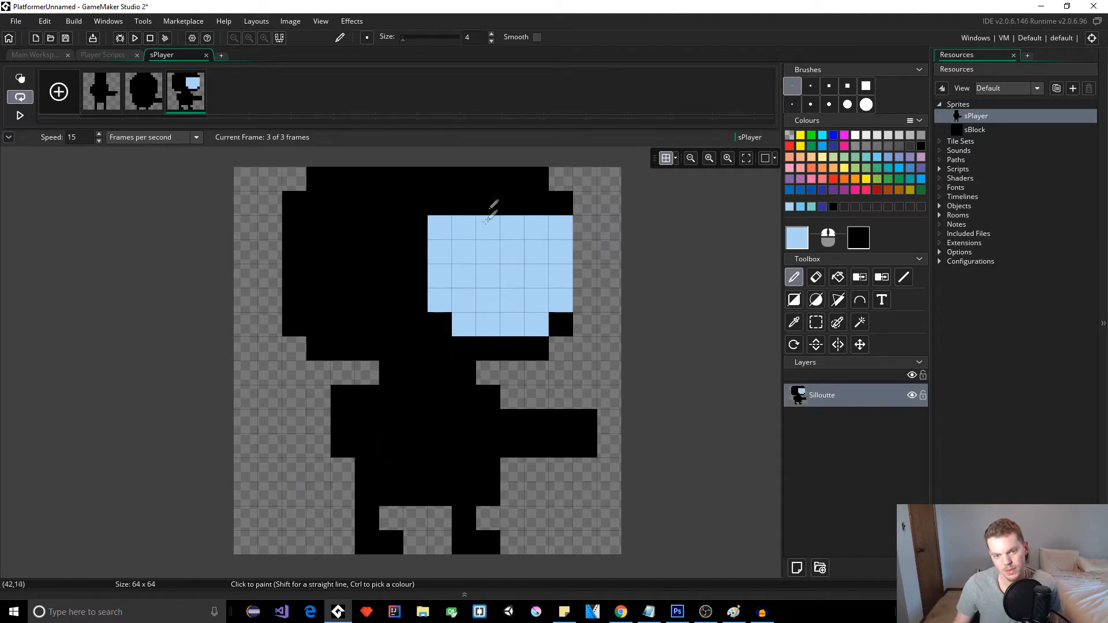
pyautogui.click(440, 204)
pyautogui.moveTo(461, 203)
pyautogui.mouseDown()
pyautogui.moveTo(558, 202)
pyautogui.moveTo(539, 173)
pyautogui.moveTo(475, 173)
pyautogui.mouseUp()
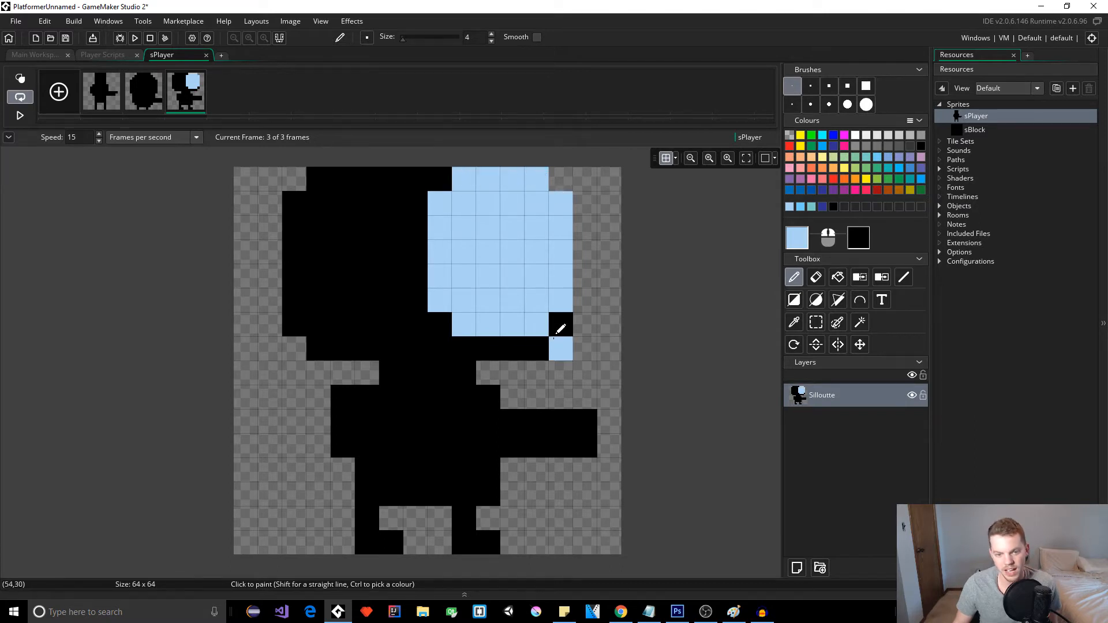
pyautogui.click(560, 321)
# Try extending the pale blue face into the head's bottom row and one cell below it, and undo those strokes
pyautogui.click(532, 345)
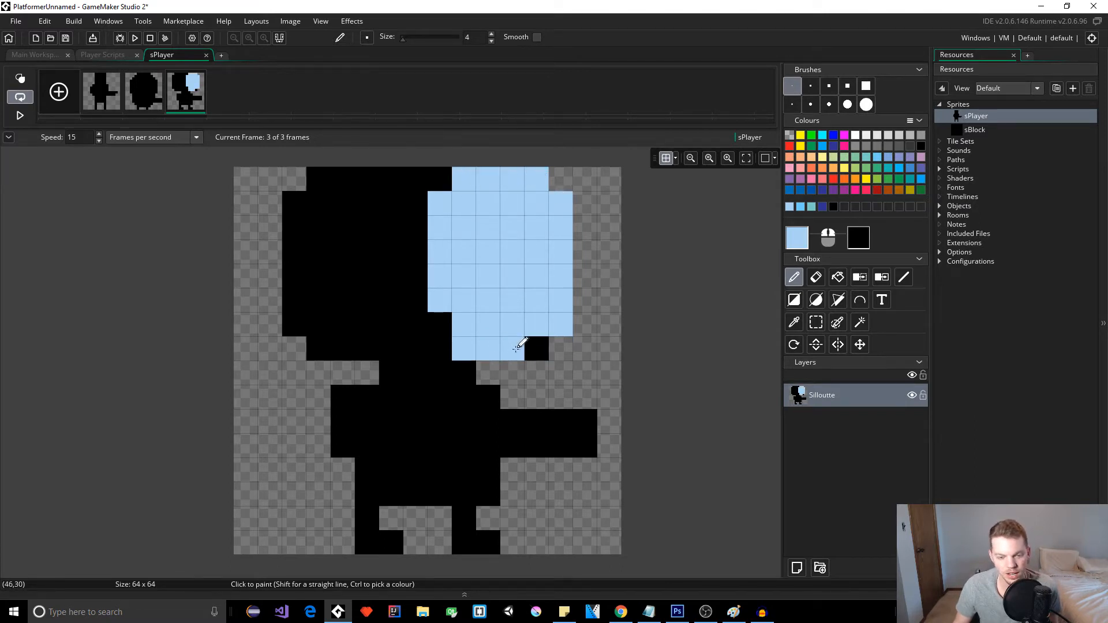
pyautogui.moveTo(527, 343); pyautogui.dragTo(502, 342)
pyautogui.click(537, 373)
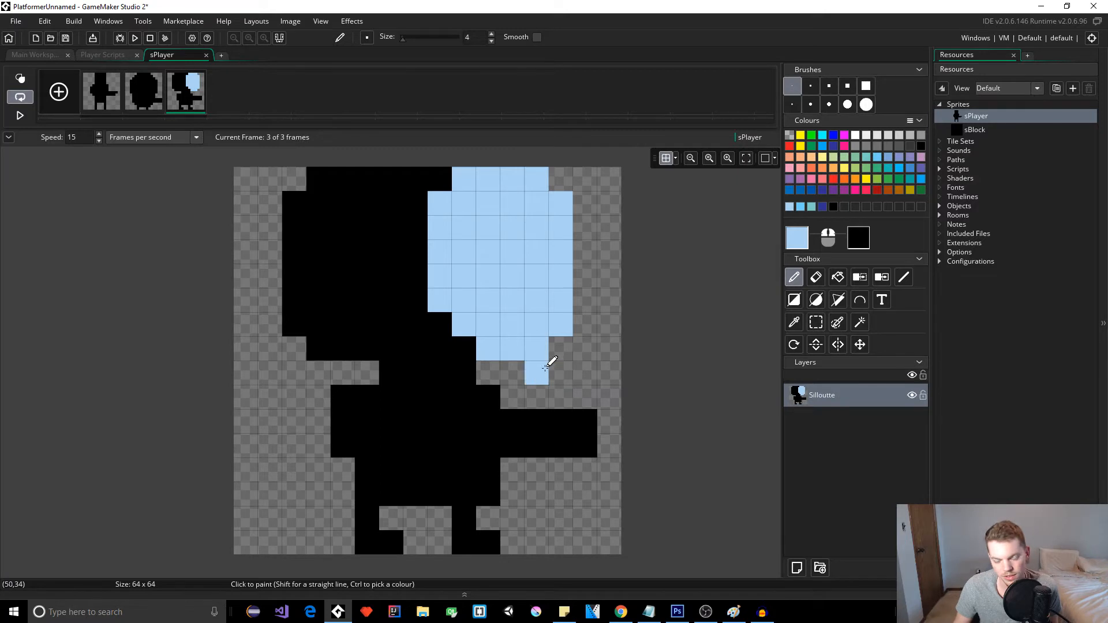
pyautogui.hotkey('ctrl', 'z')
pyautogui.hotkey('ctrl', 'z')
pyautogui.hotkey('ctrl', 'z')
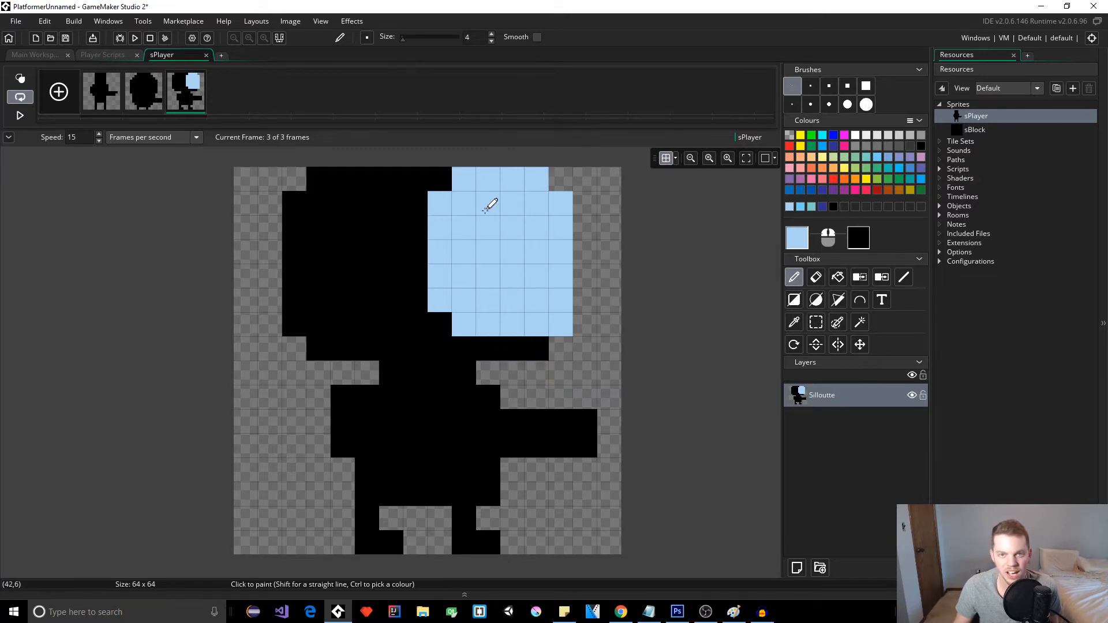
# Try extending the pale blue face one column to the left and into the head's bottom row, and undo those strokes
pyautogui.click(368, 227)
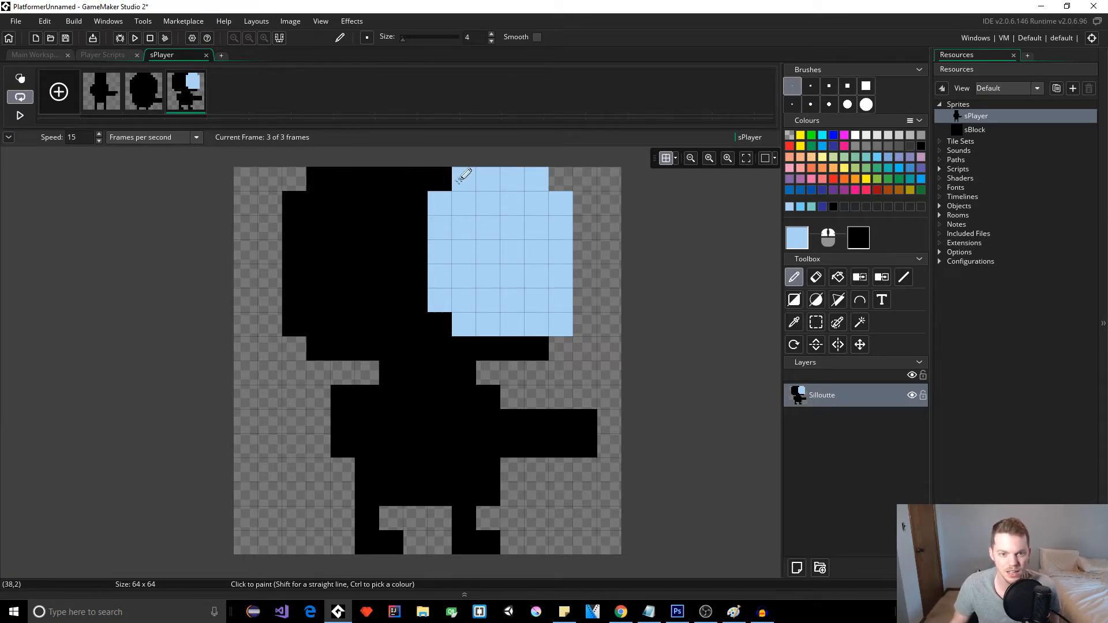
pyautogui.click(409, 247)
pyautogui.moveTo(418, 232); pyautogui.dragTo(418, 295)
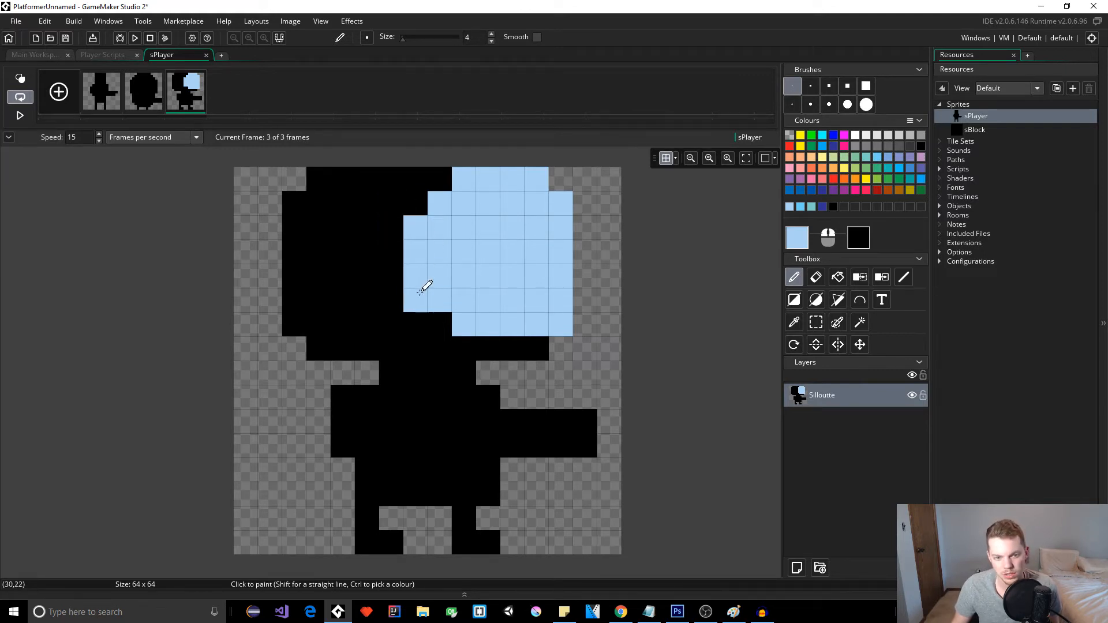
pyautogui.moveTo(456, 347); pyautogui.dragTo(539, 347)
pyautogui.hotkey('ctrl', 'z')
pyautogui.hotkey('ctrl', 'z')
pyautogui.hotkey('ctrl', 'z')
pyautogui.hotkey('ctrl', 'z')
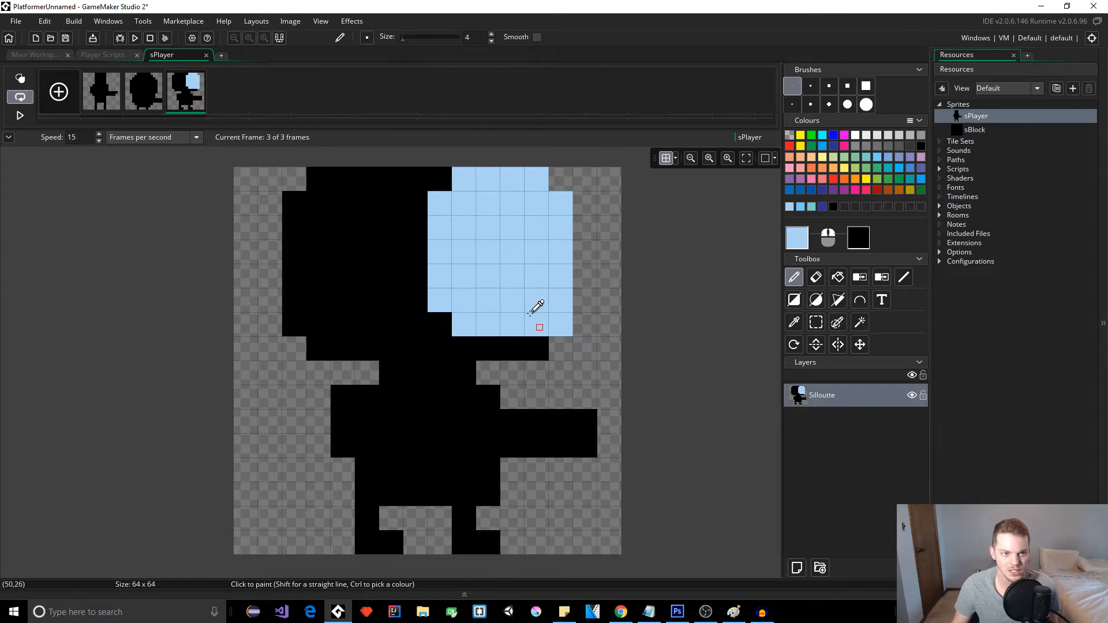
# Undo the face's earlier strokes back to a smaller pale blue patch
pyautogui.hotkey('ctrl', 'z')
pyautogui.hotkey('ctrl', 'z')
pyautogui.hotkey('ctrl', 'z')
pyautogui.hotkey('ctrl', 'z')
pyautogui.hotkey('ctrl', 'z')
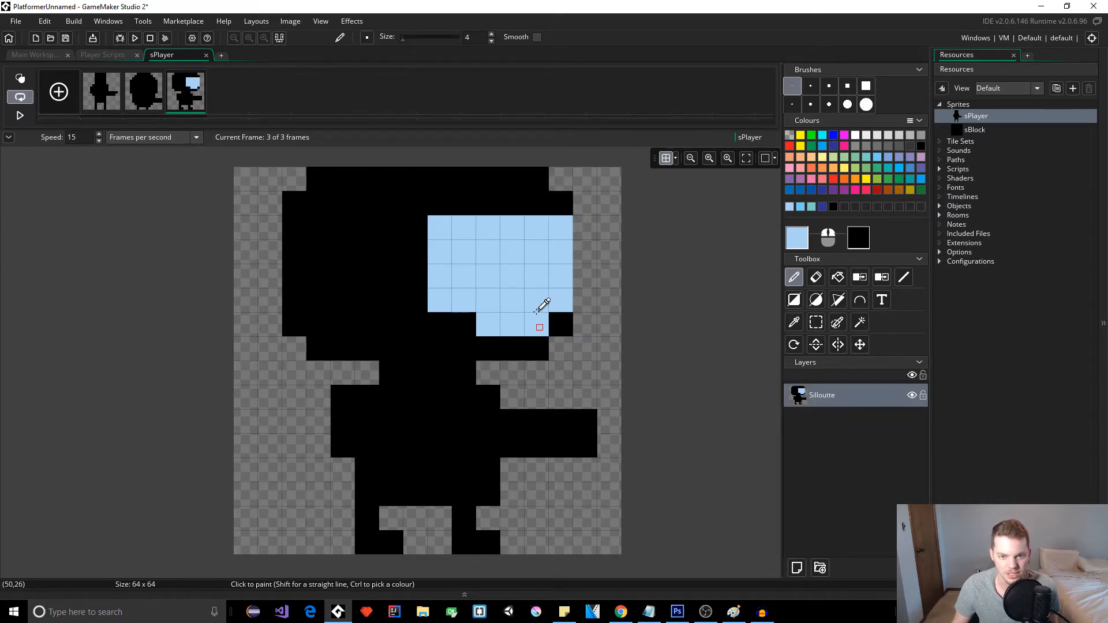
pyautogui.hotkey('ctrl', 'z')
pyautogui.hotkey('ctrl', 'z')
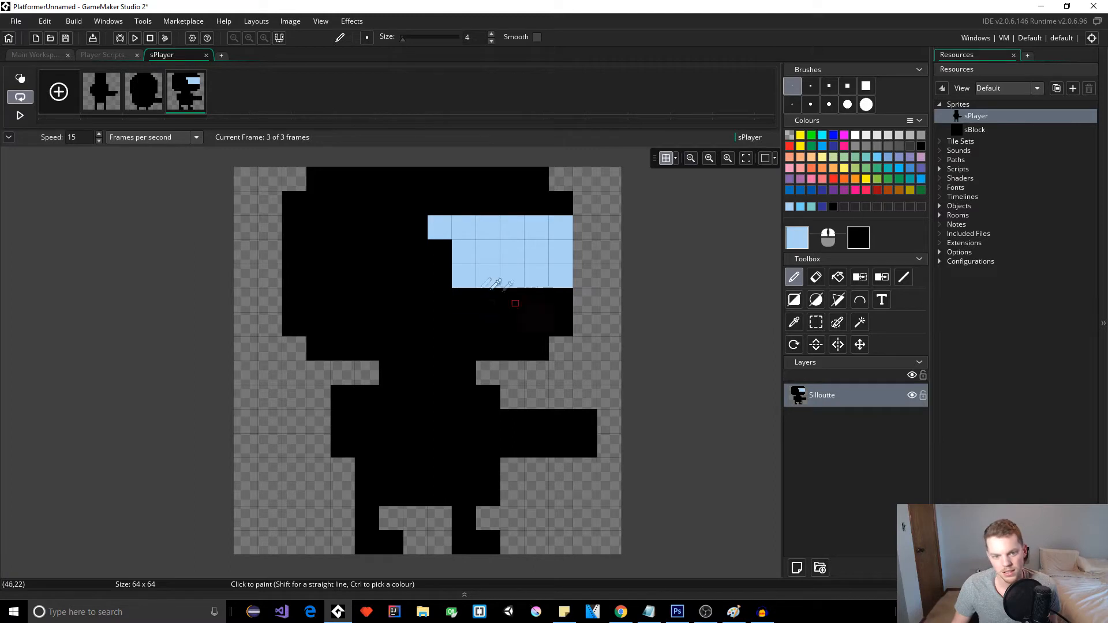
# Turn the whole head pale blue, bottom row included, filling its remaining black area while leaving the neck black
pyautogui.moveTo(448, 256); pyautogui.dragTo(449, 273)
pyautogui.moveTo(530, 298)
pyautogui.mouseDown()
pyautogui.moveTo(522, 345)
pyautogui.moveTo(388, 340)
pyautogui.moveTo(314, 325)
pyautogui.moveTo(294, 283)
pyautogui.moveTo(316, 187)
pyautogui.moveTo(537, 173)
pyautogui.moveTo(560, 198)
pyautogui.moveTo(563, 278)
pyautogui.moveTo(539, 312)
pyautogui.moveTo(460, 322)
pyautogui.moveTo(339, 297)
pyautogui.moveTo(365, 241)
pyautogui.mouseUp()
pyautogui.press('f')
pyautogui.click(363, 245)
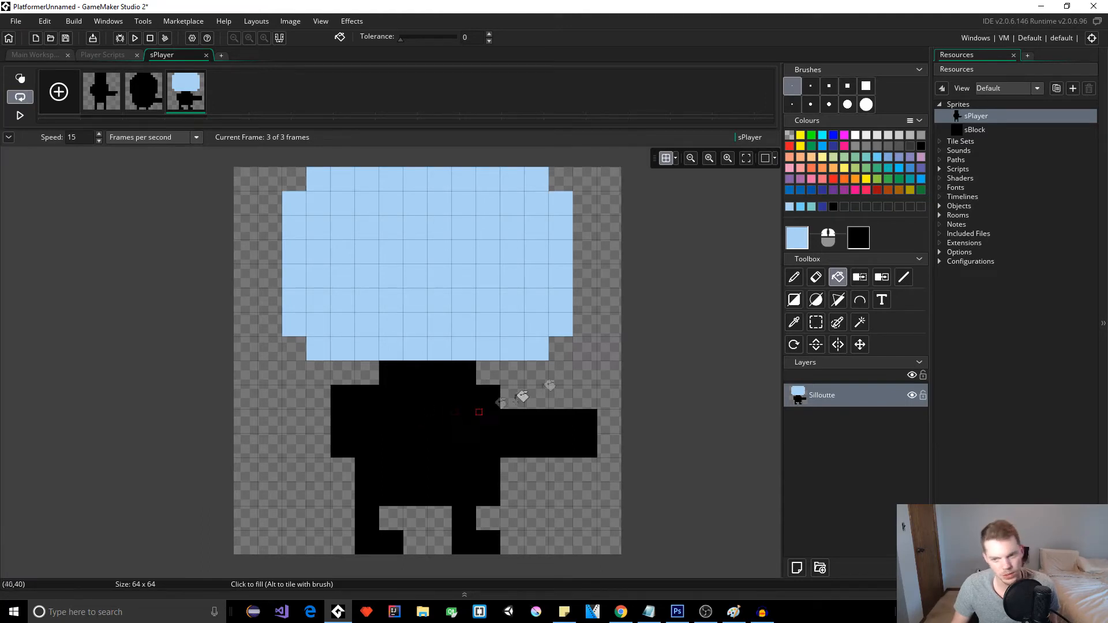
pyautogui.click(890, 159)
pyautogui.click(881, 149)
pyautogui.click(867, 146)
# Make the pencil's painting colour a coral orange by adjusting the palette orange to hue 15, saturation 66 and value 97
pyautogui.click(794, 278)
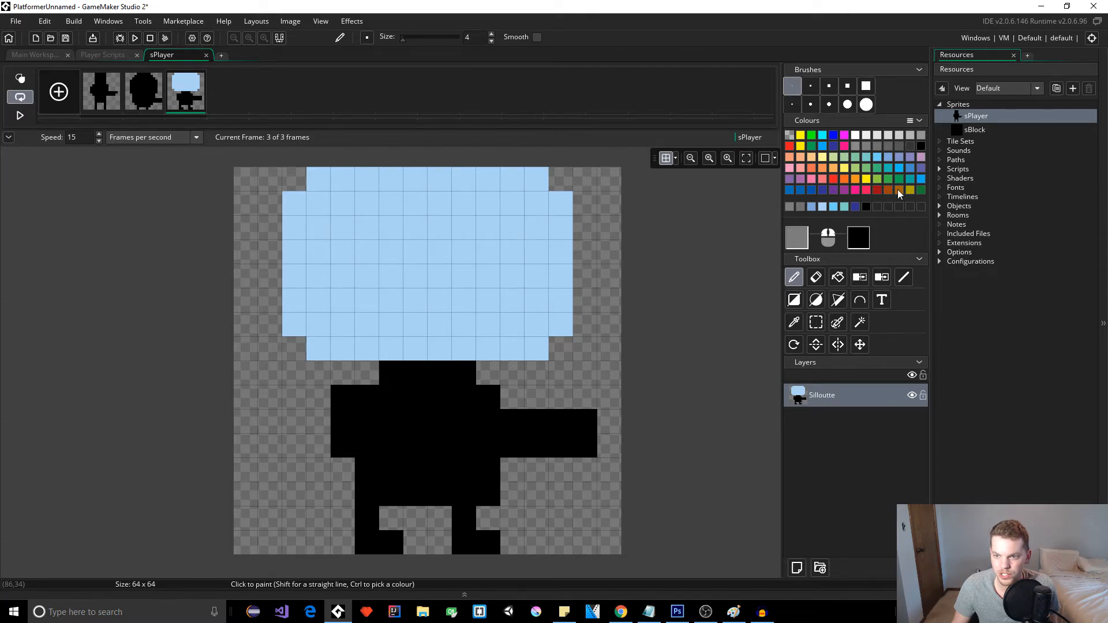
pyautogui.click(854, 179)
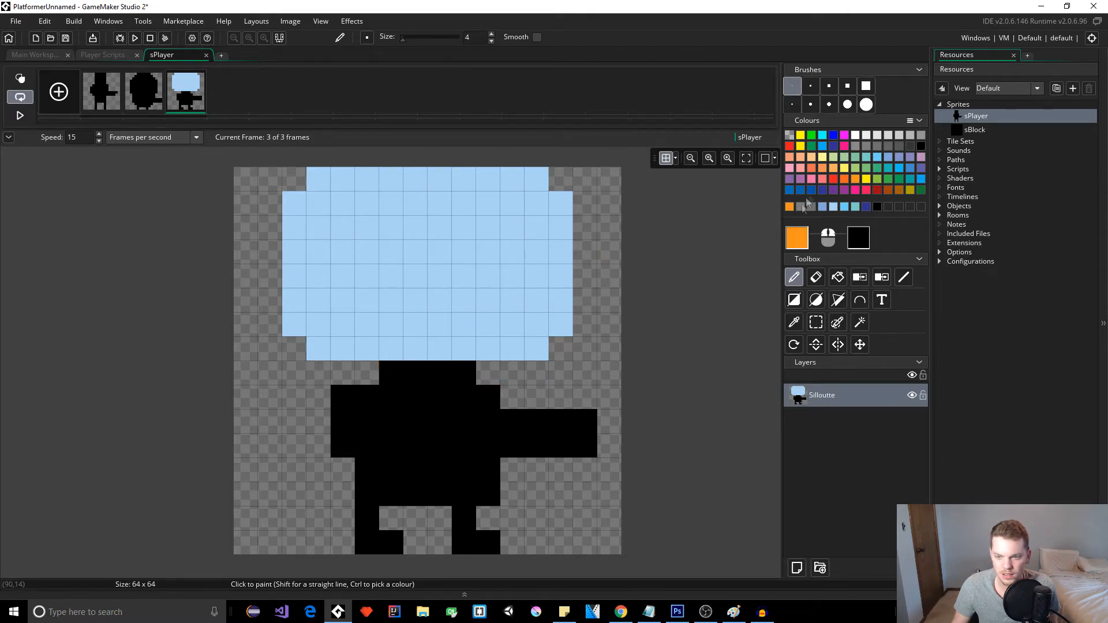
pyautogui.click(795, 238)
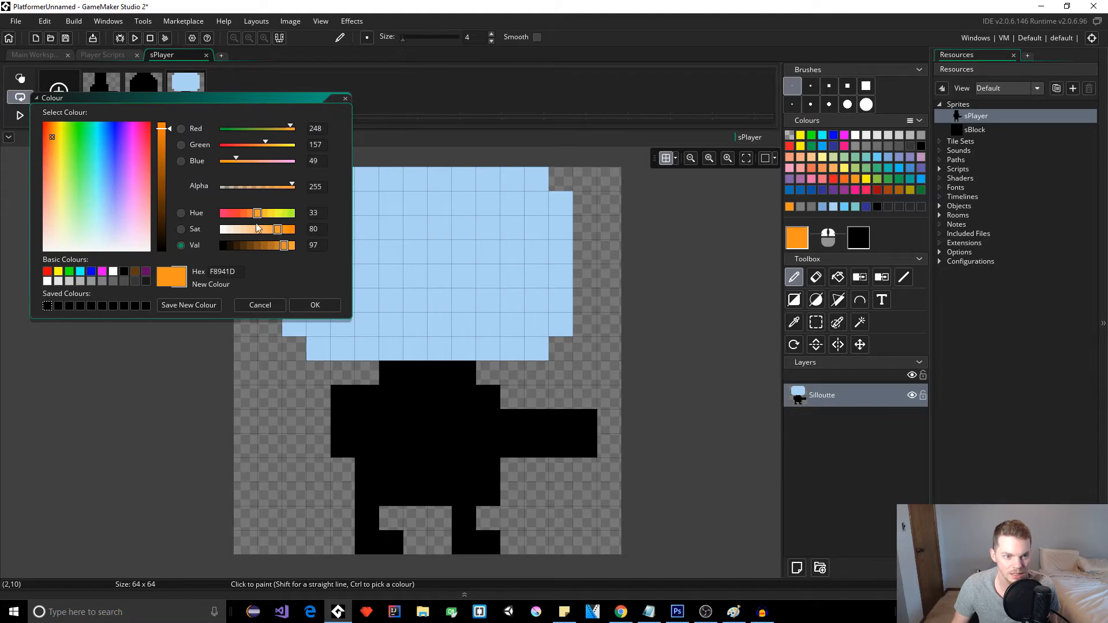
pyautogui.moveTo(271, 235); pyautogui.dragTo(266, 233)
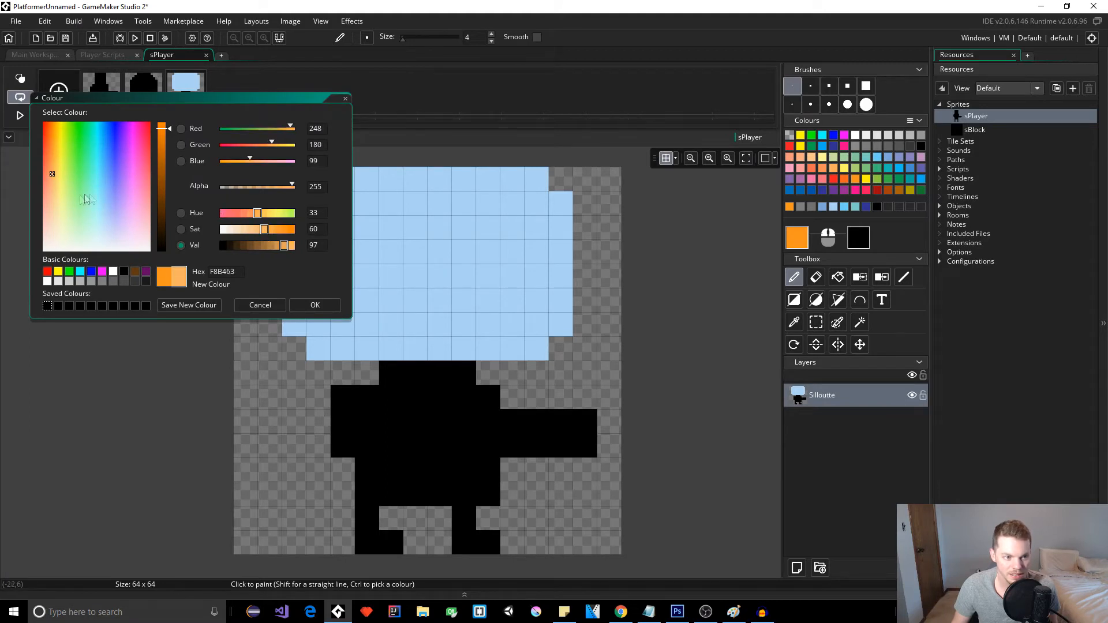
pyautogui.moveTo(53, 173)
pyautogui.mouseDown()
pyautogui.moveTo(51, 153)
pyautogui.moveTo(50, 165)
pyautogui.mouseUp()
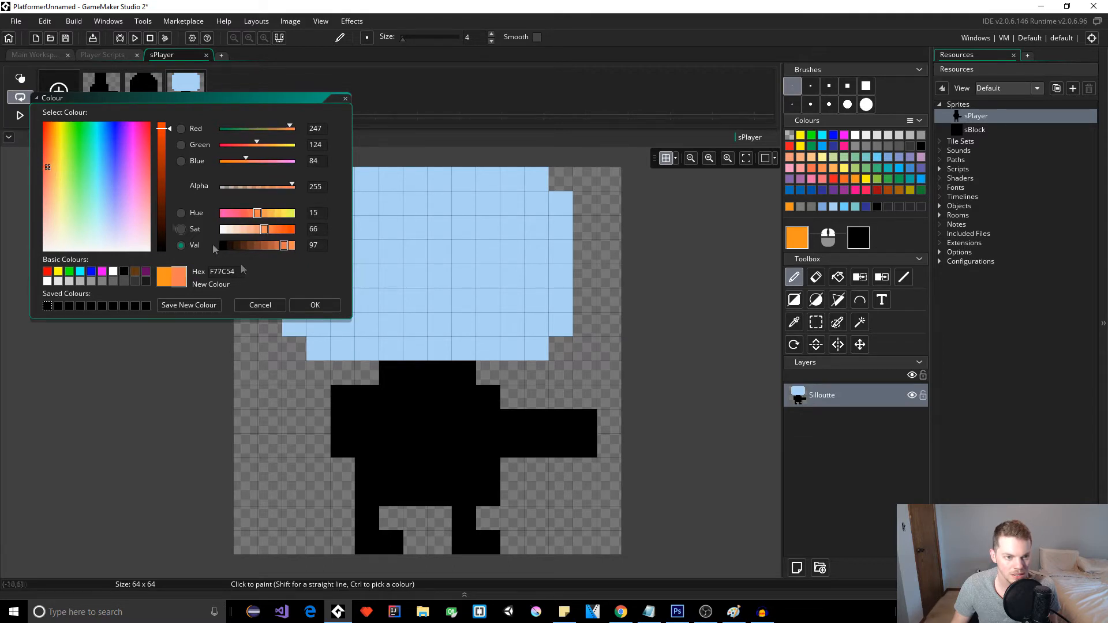
pyautogui.click(313, 305)
# Paint the torso coral orange, six cells wide and five tall, together with the three right-hand cells of the neck
pyautogui.click(393, 404)
pyautogui.moveTo(393, 405)
pyautogui.mouseDown()
pyautogui.moveTo(388, 418)
pyautogui.moveTo(404, 403)
pyautogui.moveTo(408, 418)
pyautogui.mouseUp()
pyautogui.moveTo(477, 398)
pyautogui.mouseDown()
pyautogui.moveTo(448, 440)
pyautogui.moveTo(479, 478)
pyautogui.moveTo(398, 465)
pyautogui.moveTo(485, 479)
pyautogui.moveTo(454, 420)
pyautogui.moveTo(465, 371)
pyautogui.moveTo(401, 384)
pyautogui.moveTo(370, 425)
pyautogui.moveTo(371, 488)
pyautogui.mouseUp()
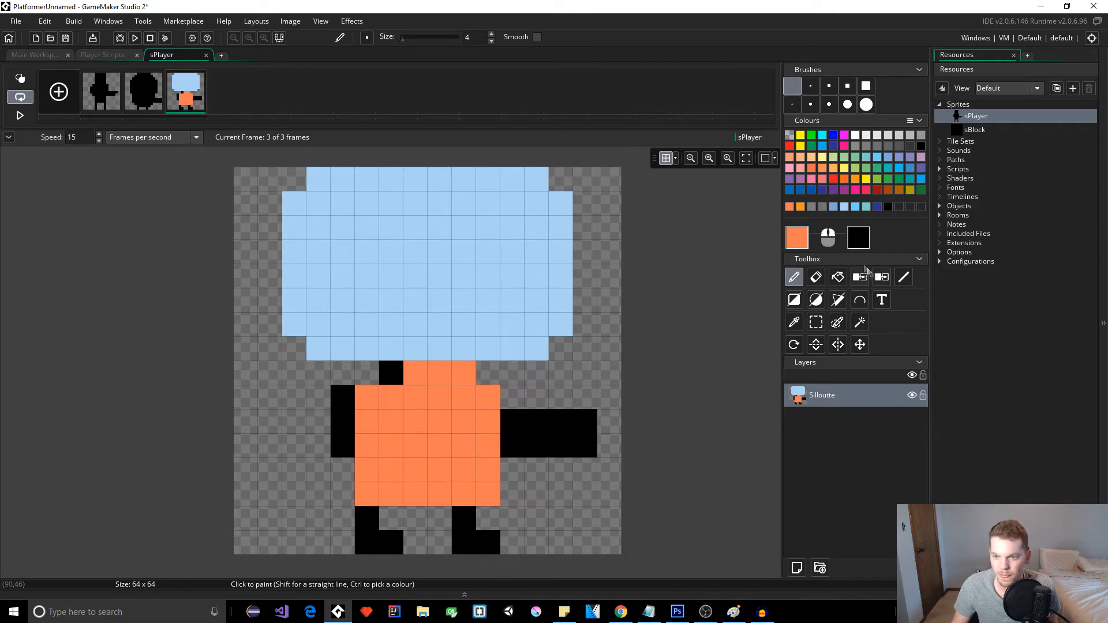
# Try a dark navy on both legs, adjusting the recent dark blue to hue 238, saturation 40 and value 24
pyautogui.doubleClick(878, 207)
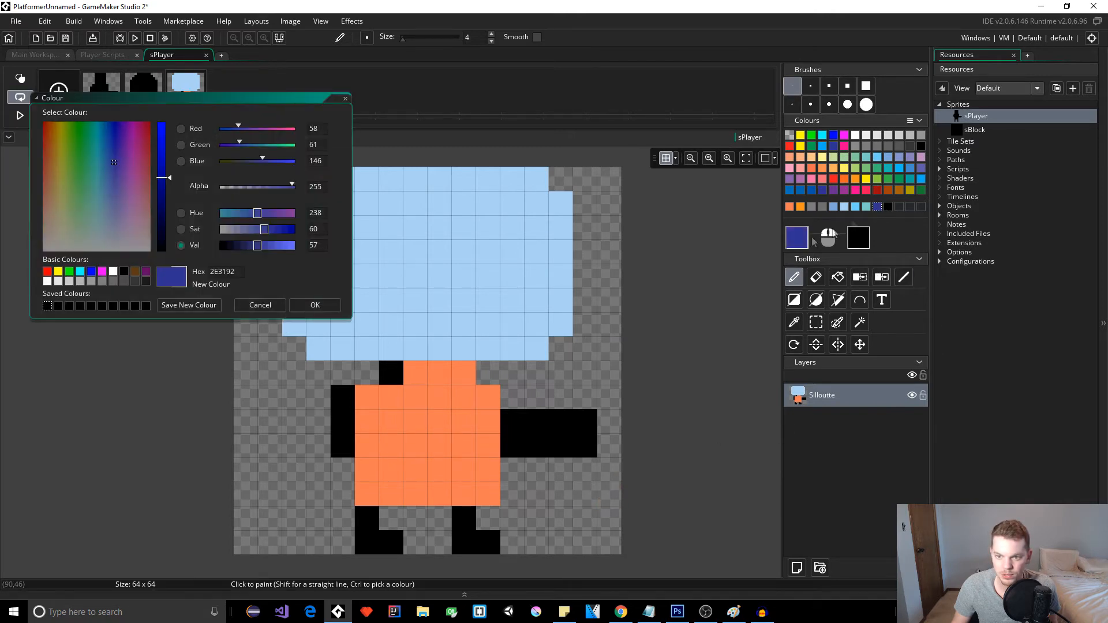
pyautogui.click(162, 230)
pyautogui.moveTo(257, 229); pyautogui.dragTo(251, 229)
pyautogui.moveTo(165, 228); pyautogui.dragTo(168, 221)
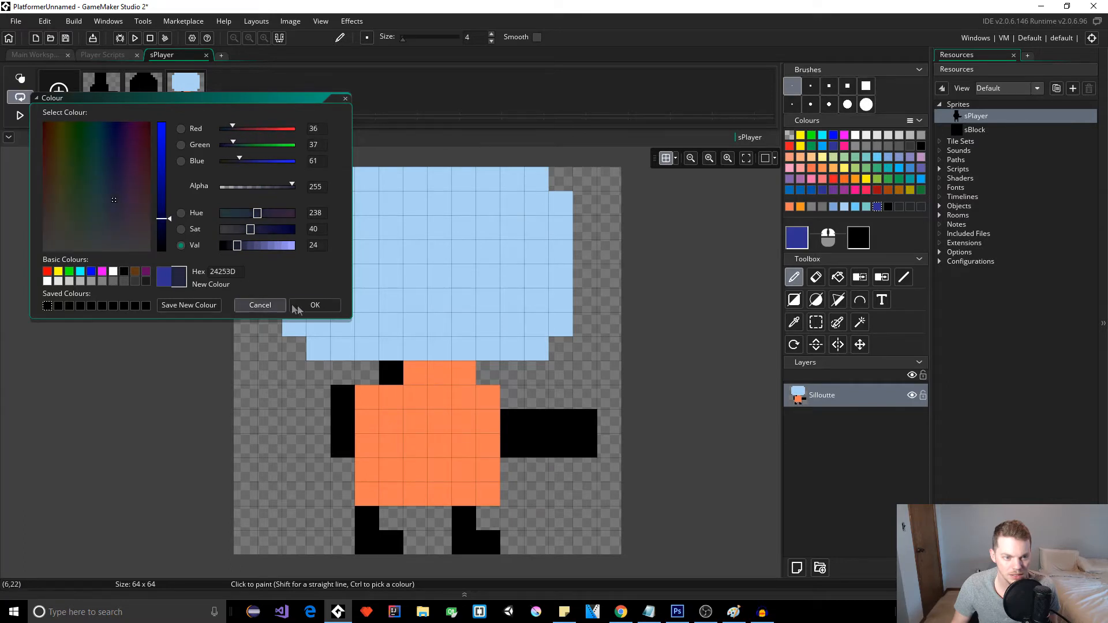
pyautogui.click(315, 304)
pyautogui.moveTo(367, 517)
pyautogui.mouseDown()
pyautogui.moveTo(370, 537)
pyautogui.moveTo(392, 542)
pyautogui.mouseUp()
pyautogui.moveTo(464, 519); pyautogui.dragTo(491, 541)
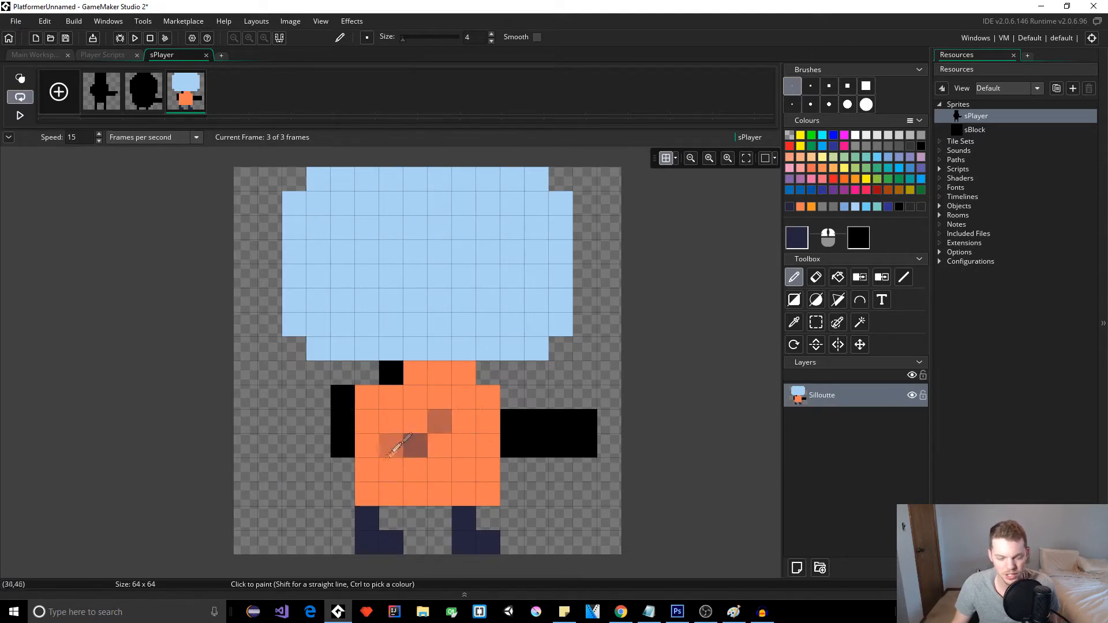
pyautogui.click(476, 411)
pyautogui.hotkey('ctrl', 'z')
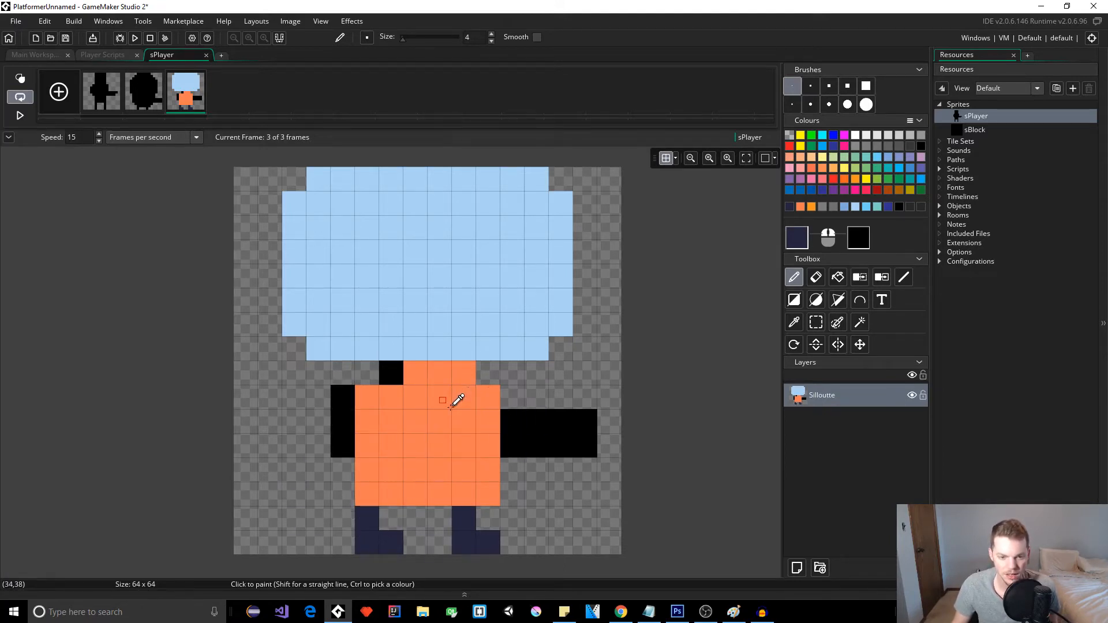
pyautogui.keyDown('ctrl'); pyautogui.click(451, 396); pyautogui.keyUp('ctrl')
pyautogui.click(527, 409)
pyautogui.hotkey('ctrl', 'z')
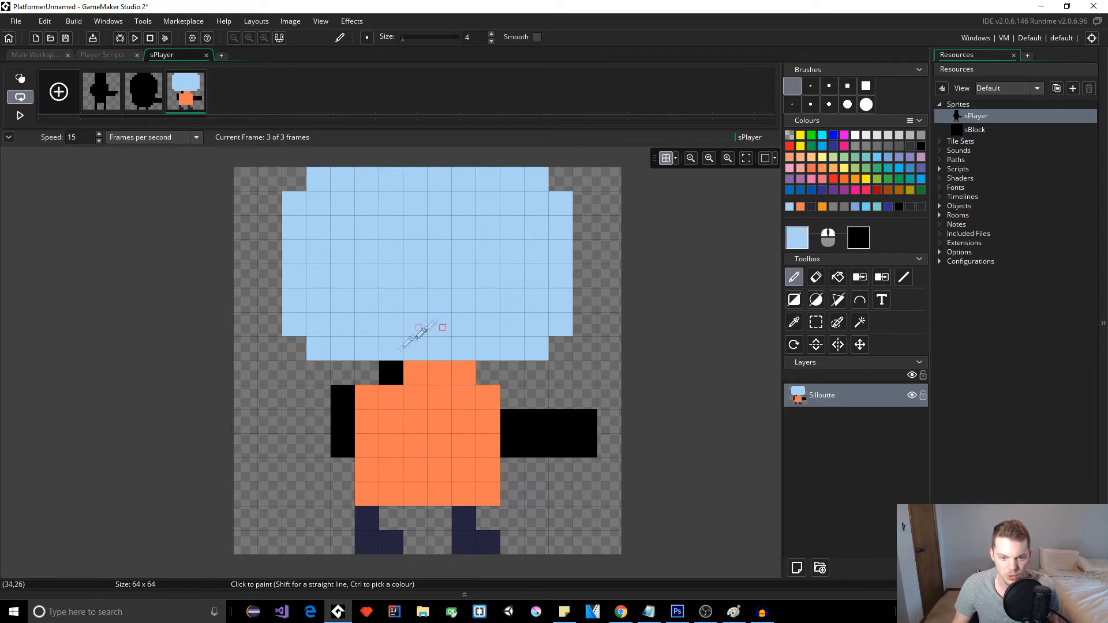
pyautogui.keyDown('ctrl'); pyautogui.click(465, 296); pyautogui.keyUp('ctrl')
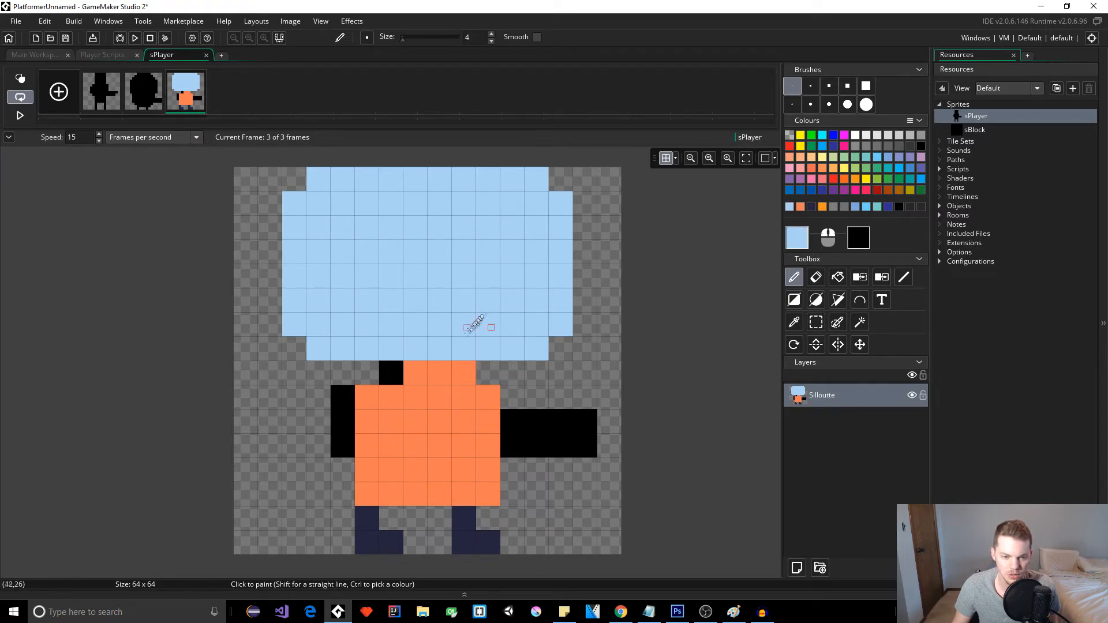
pyautogui.keyDown('ctrl'); pyautogui.click(451, 406); pyautogui.keyUp('ctrl')
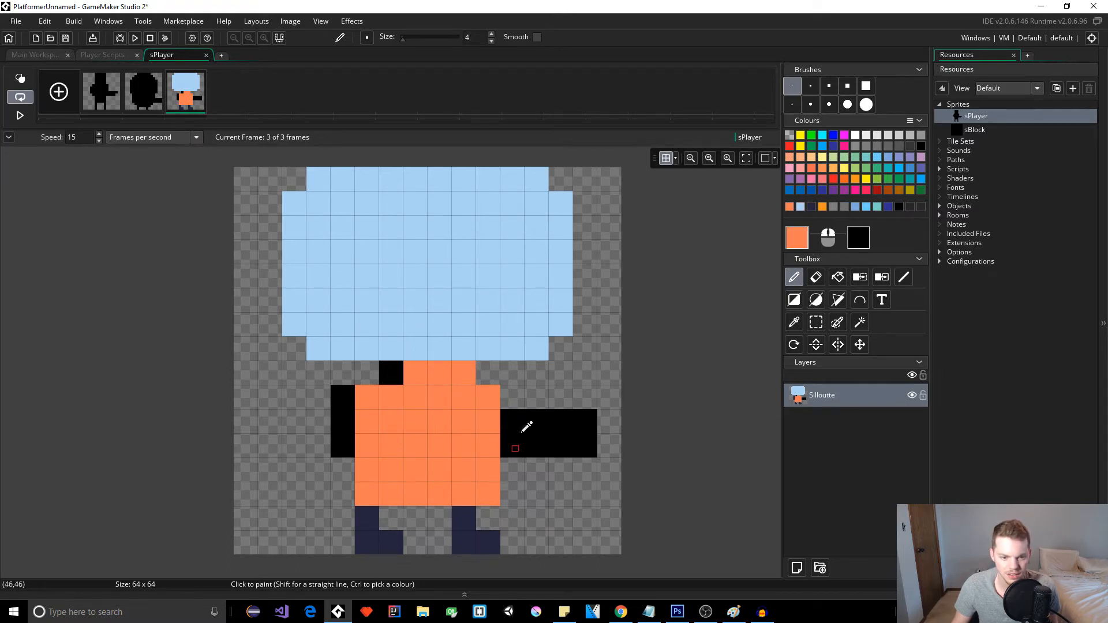
# Sample the arm's black and paint the torso's right-edge cell beside the arm and its two lowest right-edge cells
pyautogui.keyDown('ctrl'); pyautogui.click(541, 414); pyautogui.keyUp('ctrl')
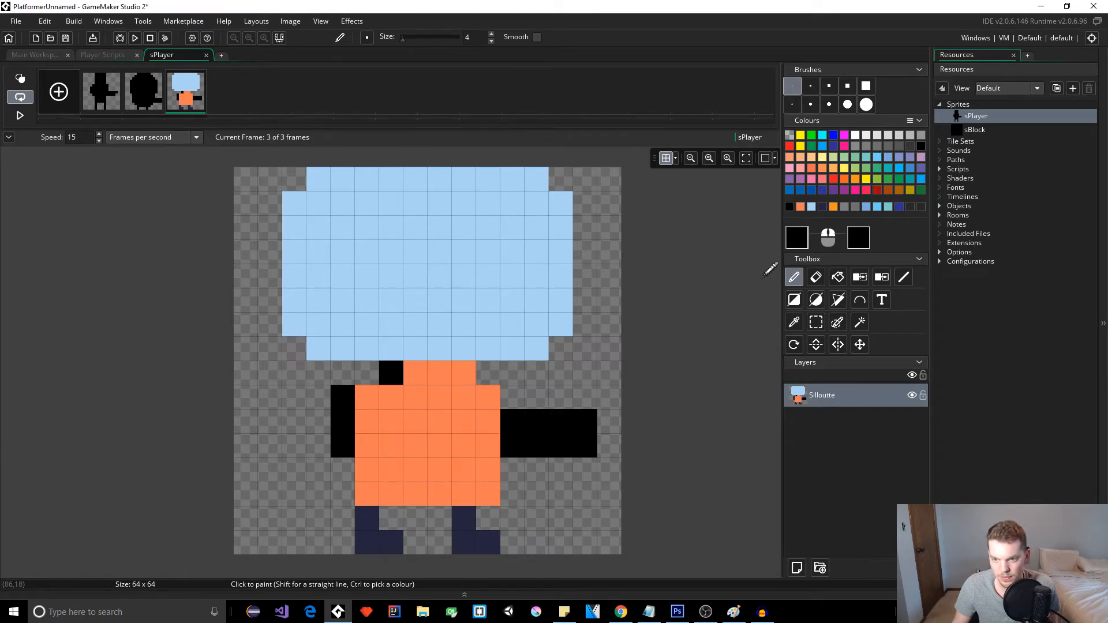
pyautogui.click(489, 422)
pyautogui.click(494, 462)
pyautogui.click(492, 485)
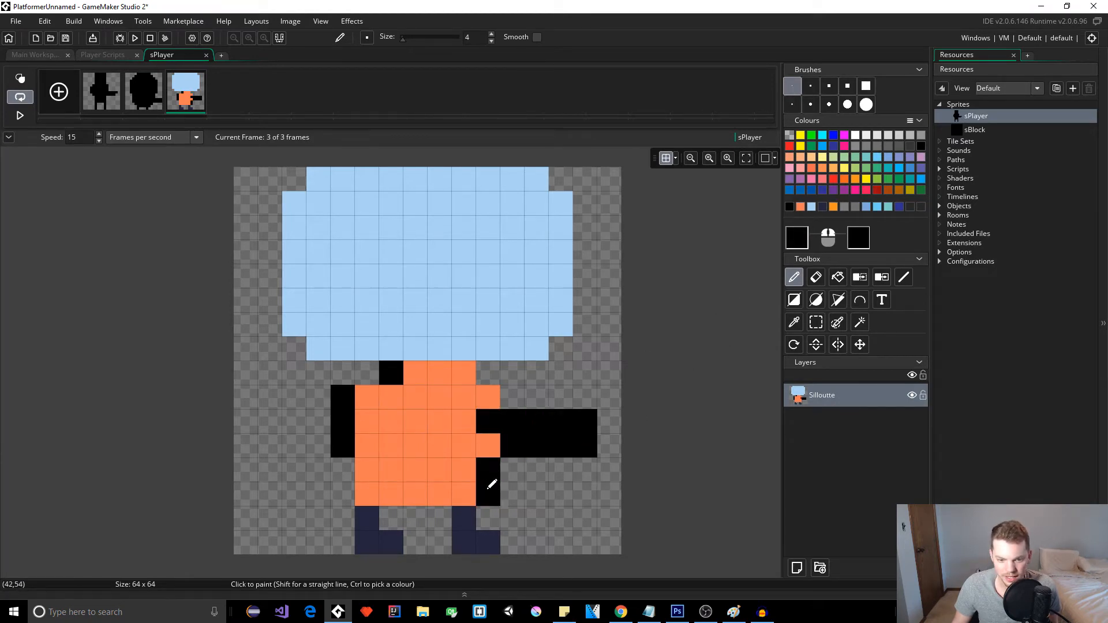
# Repaint both legs and feet black
pyautogui.click(465, 506)
pyautogui.click(467, 540)
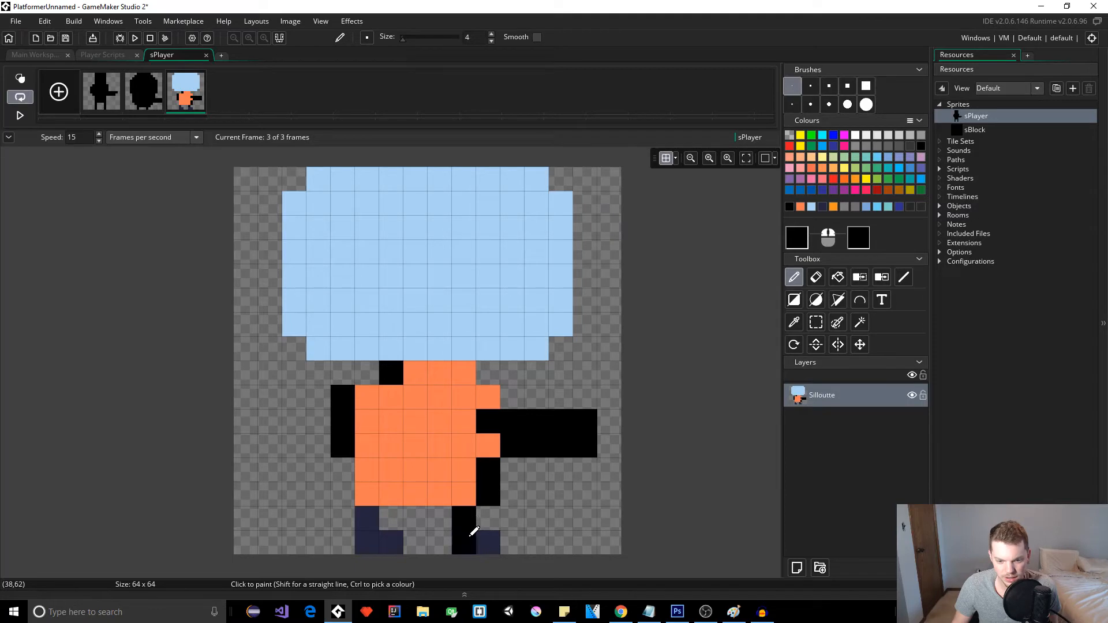
pyautogui.click(489, 540)
pyautogui.click(391, 543)
pyautogui.click(367, 543)
pyautogui.click(368, 518)
# Outline the torso in black with three cells in its bottom row and a stepped edge around its left side up to the head
pyautogui.click(391, 493)
pyautogui.moveTo(416, 494); pyautogui.dragTo(440, 494)
pyautogui.click(343, 493)
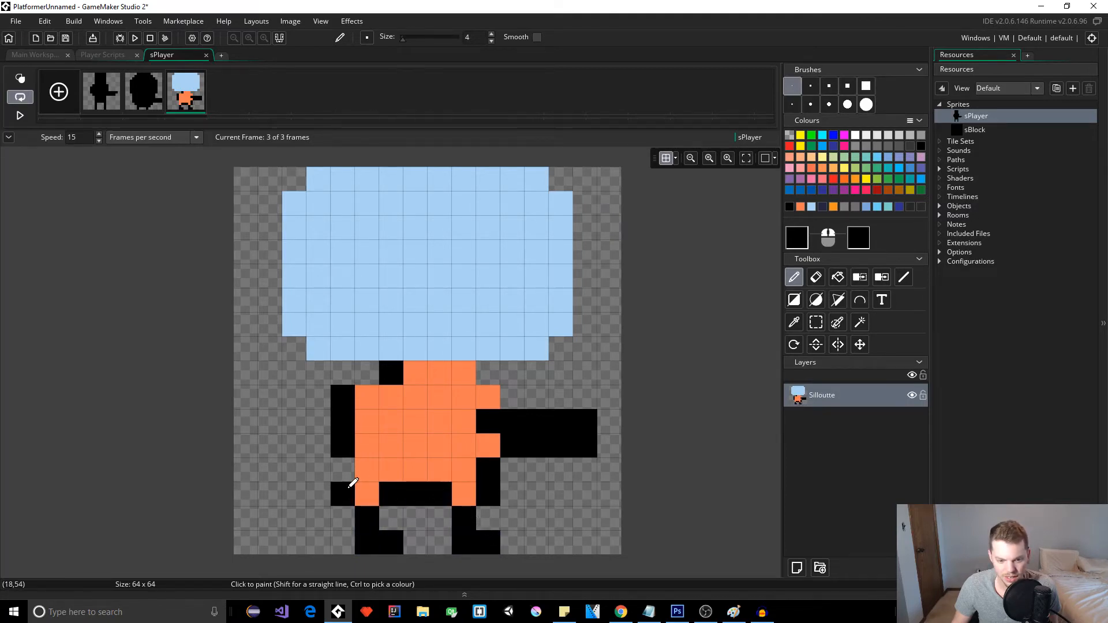
pyautogui.click(346, 469)
pyautogui.click(321, 448)
pyautogui.moveTo(322, 450)
pyautogui.mouseDown()
pyautogui.moveTo(319, 412)
pyautogui.moveTo(354, 392)
pyautogui.moveTo(348, 374)
pyautogui.mouseUp()
pyautogui.click(365, 370)
# Sample the torso's coral orange and fill the column inside the new left outline and two cells at the neck's left
pyautogui.keyDown('ctrl'); pyautogui.click(373, 403); pyautogui.keyUp('ctrl')
pyautogui.moveTo(347, 398); pyautogui.dragTo(345, 460)
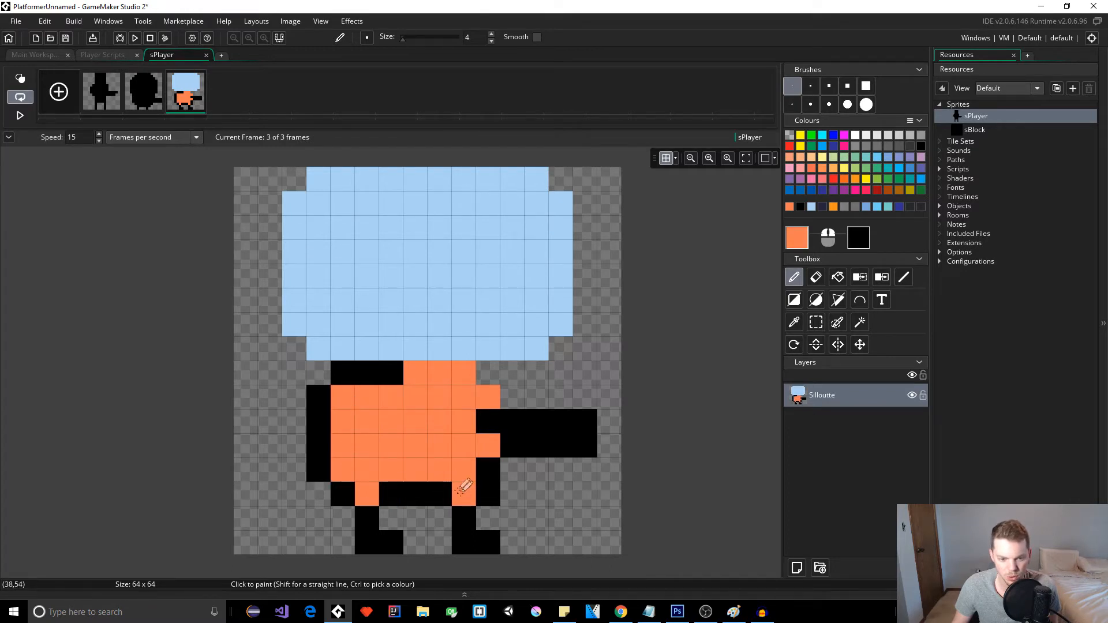
pyautogui.click(392, 375)
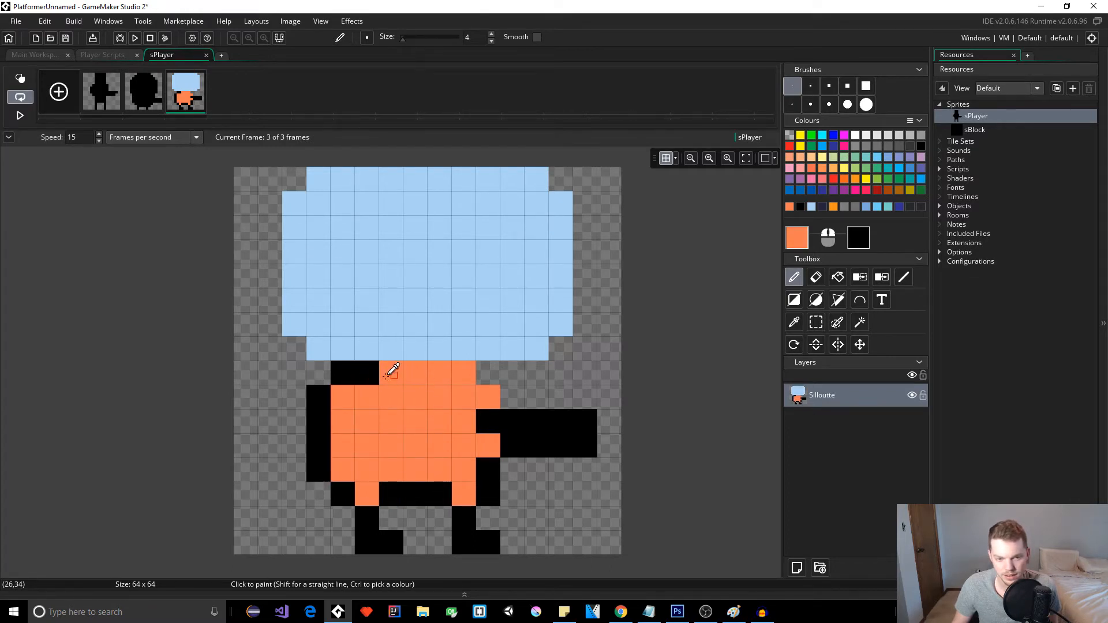
pyautogui.moveTo(392, 372); pyautogui.dragTo(373, 377)
# Outline the head, the neck's right side and the torso's upper-right cell in black, and paint the arm joint coral orange
pyautogui.keyDown('ctrl'); pyautogui.click(349, 370); pyautogui.keyUp('ctrl')
pyautogui.moveTo(319, 348)
pyautogui.mouseDown()
pyautogui.moveTo(295, 331)
pyautogui.moveTo(293, 271)
pyautogui.moveTo(320, 173)
pyautogui.moveTo(534, 173)
pyautogui.moveTo(566, 204)
pyautogui.moveTo(564, 302)
pyautogui.moveTo(540, 346)
pyautogui.moveTo(463, 360)
pyautogui.moveTo(487, 382)
pyautogui.mouseUp()
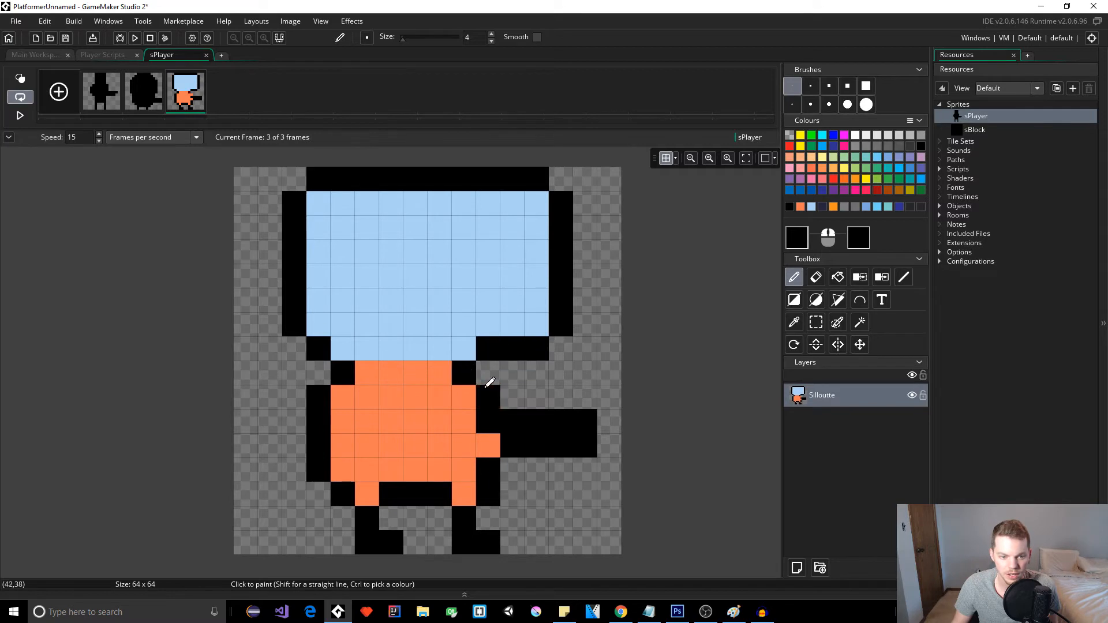
pyautogui.keyDown('ctrl'); pyautogui.click(461, 421); pyautogui.keyUp('ctrl')
pyautogui.click(488, 421)
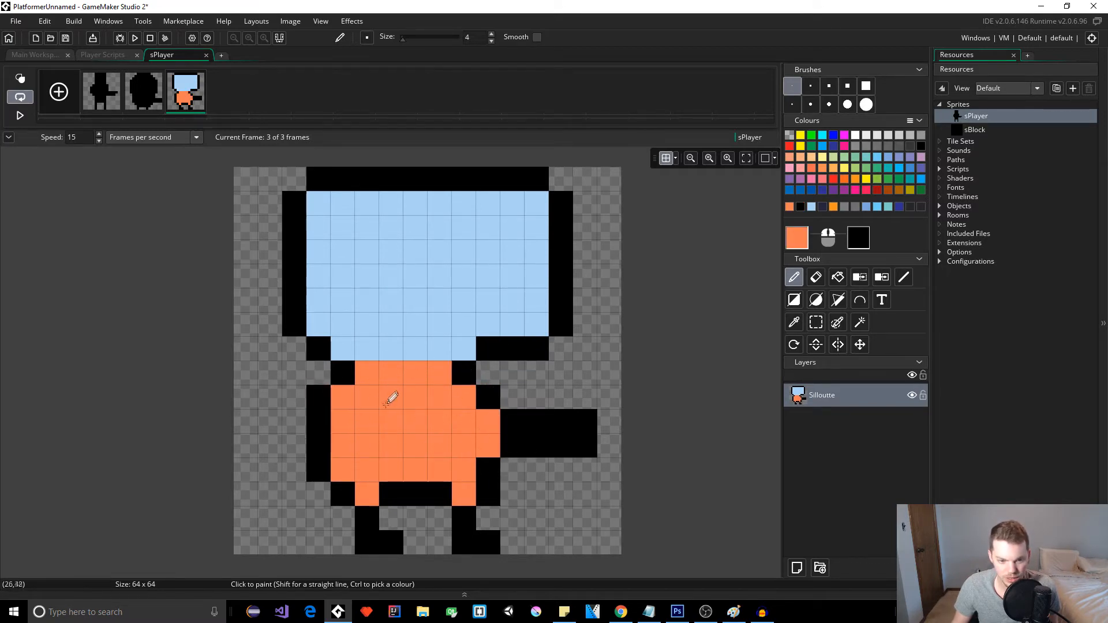
pyautogui.keyDown('ctrl'); pyautogui.click(342, 369); pyautogui.keyUp('ctrl')
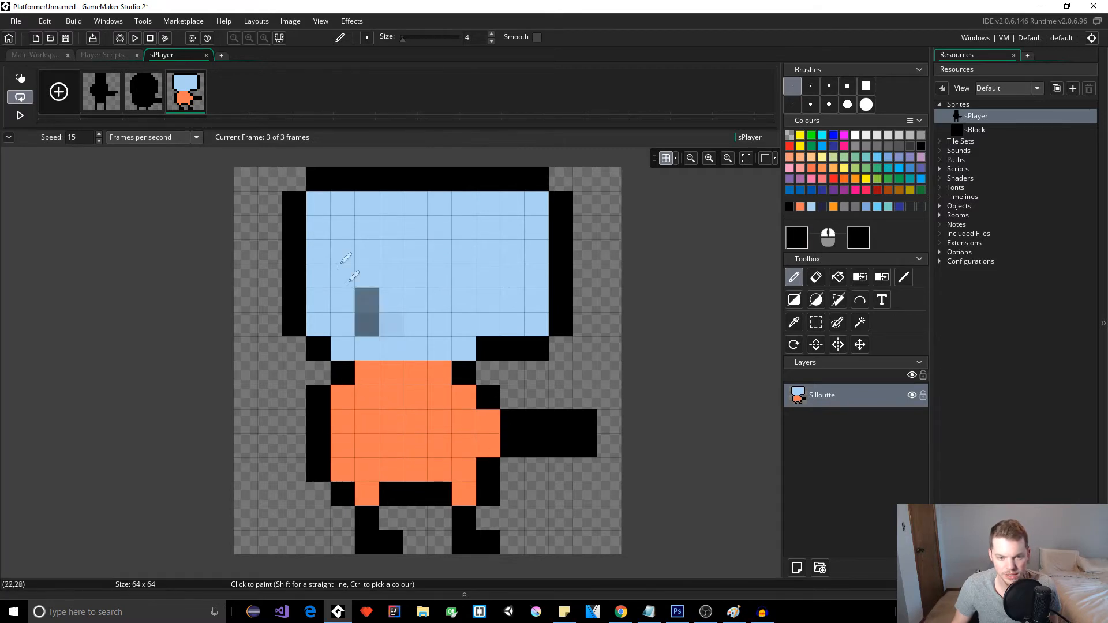
pyautogui.scroll(-2, 476, 370)
pyautogui.scroll(2, 475, 371)
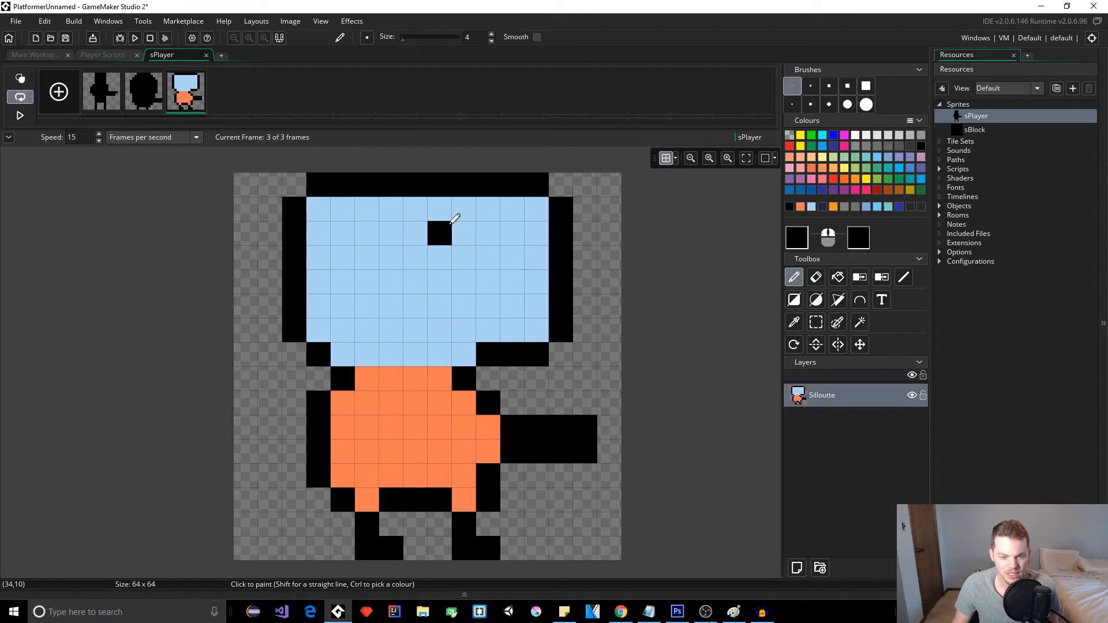
# Sample the head's pale blue and adjust it to a greyish blue with hue 217, saturation 18 and value 80
pyautogui.keyDown('ctrl'); pyautogui.click(419, 252); pyautogui.keyUp('ctrl')
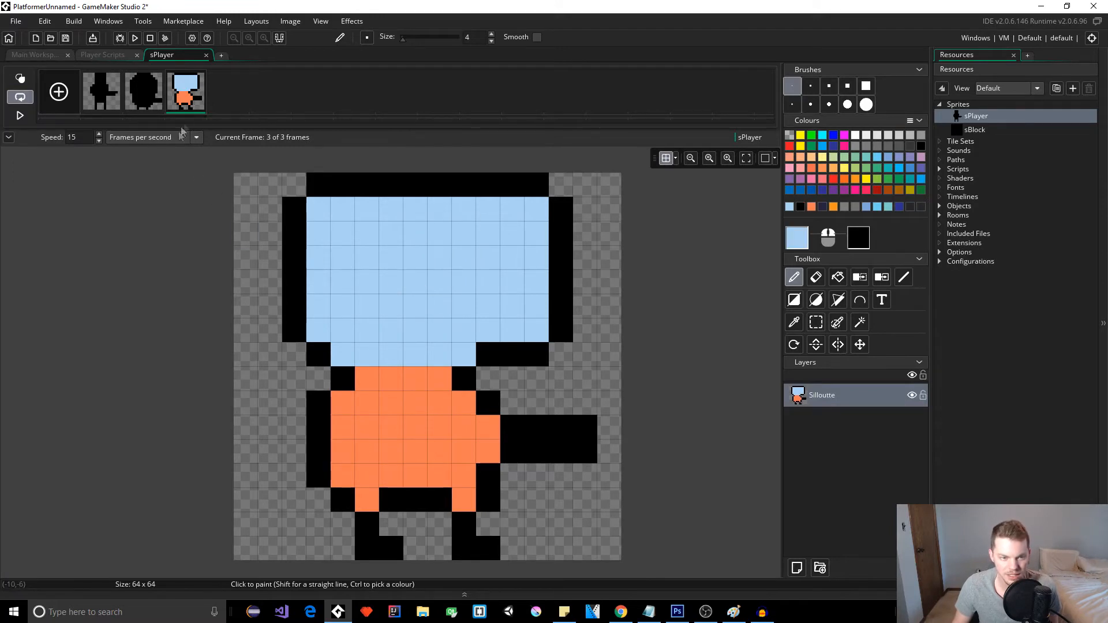
pyautogui.click(799, 248)
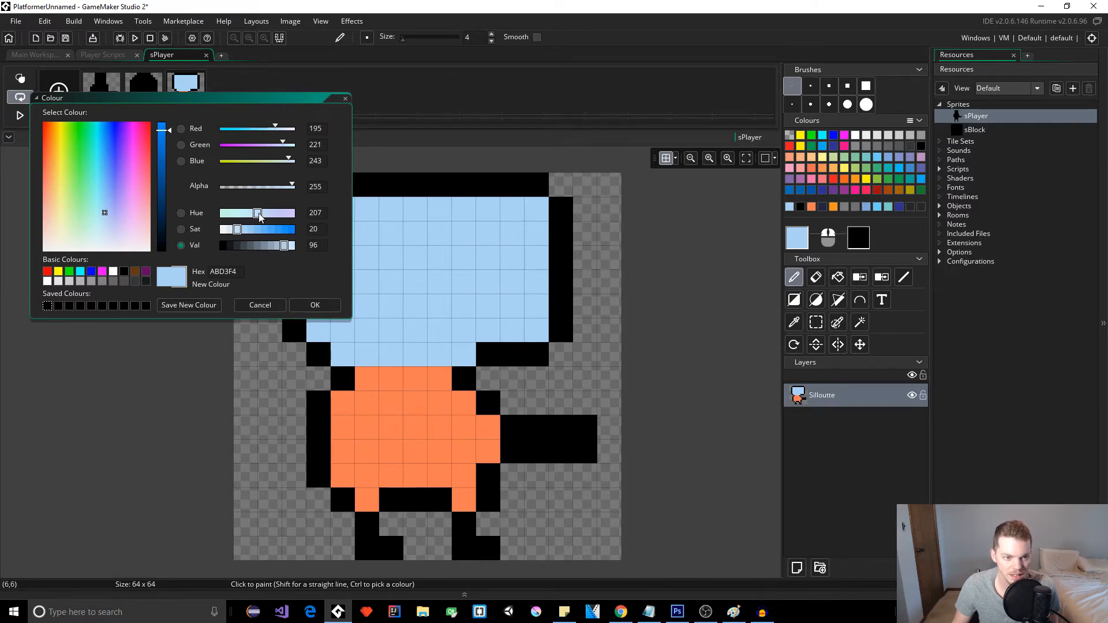
pyautogui.moveTo(259, 216); pyautogui.dragTo(266, 217)
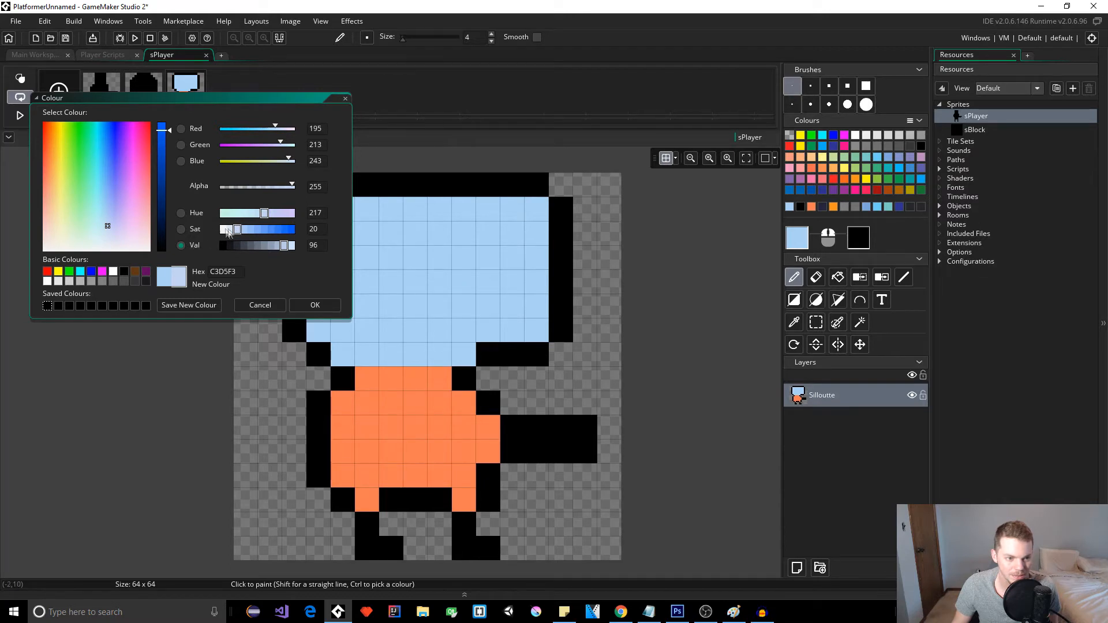
pyautogui.write('18')
pyautogui.press('Return')
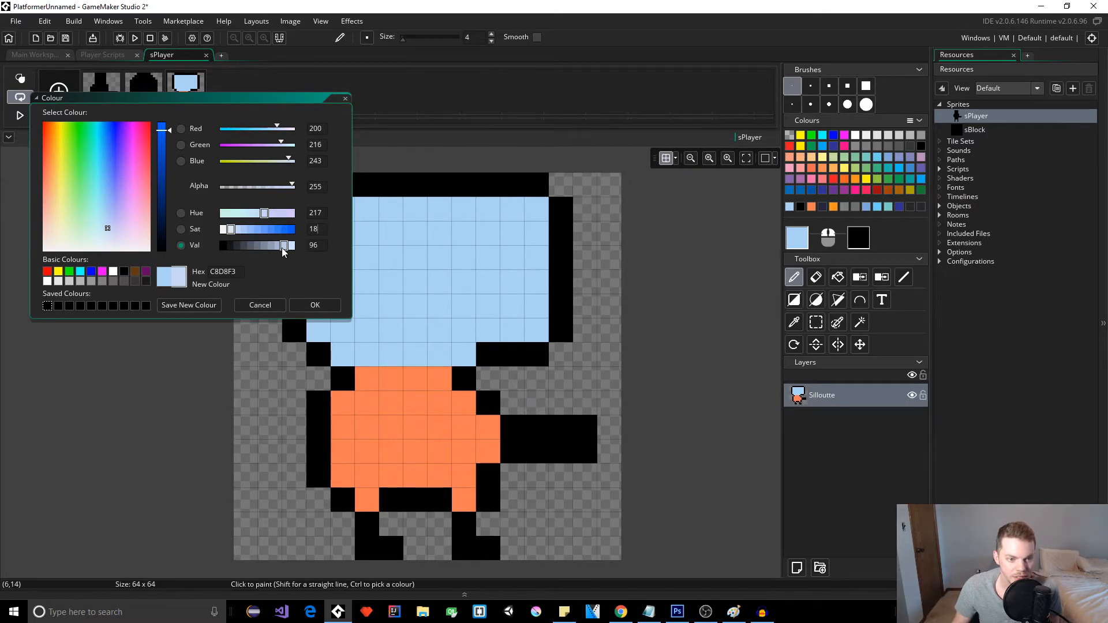
pyautogui.moveTo(282, 247); pyautogui.dragTo(276, 250)
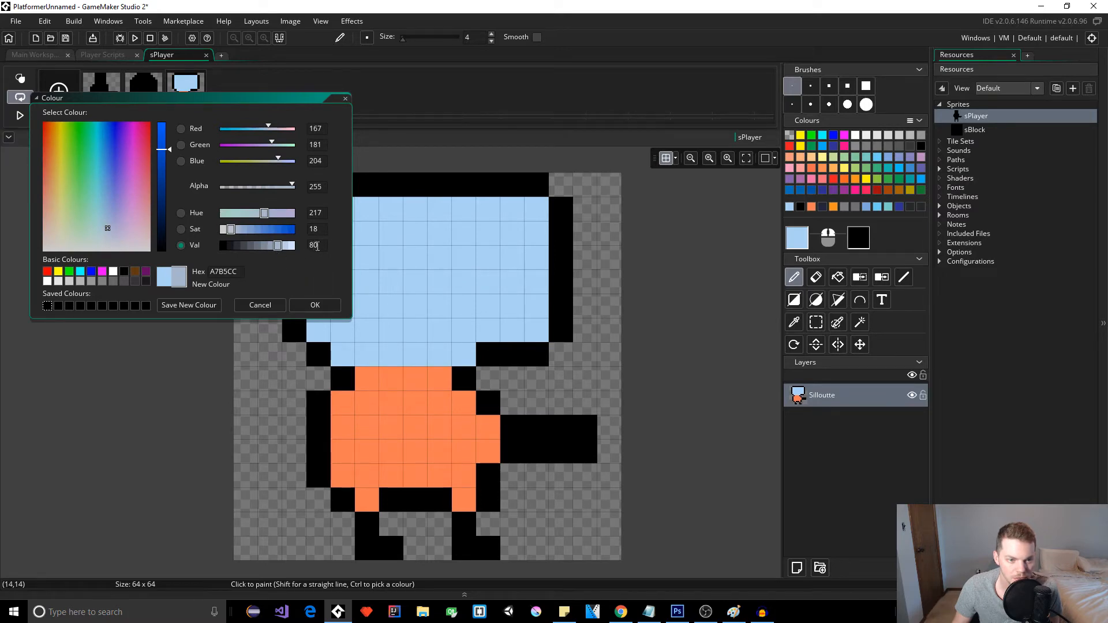
pyautogui.click(315, 305)
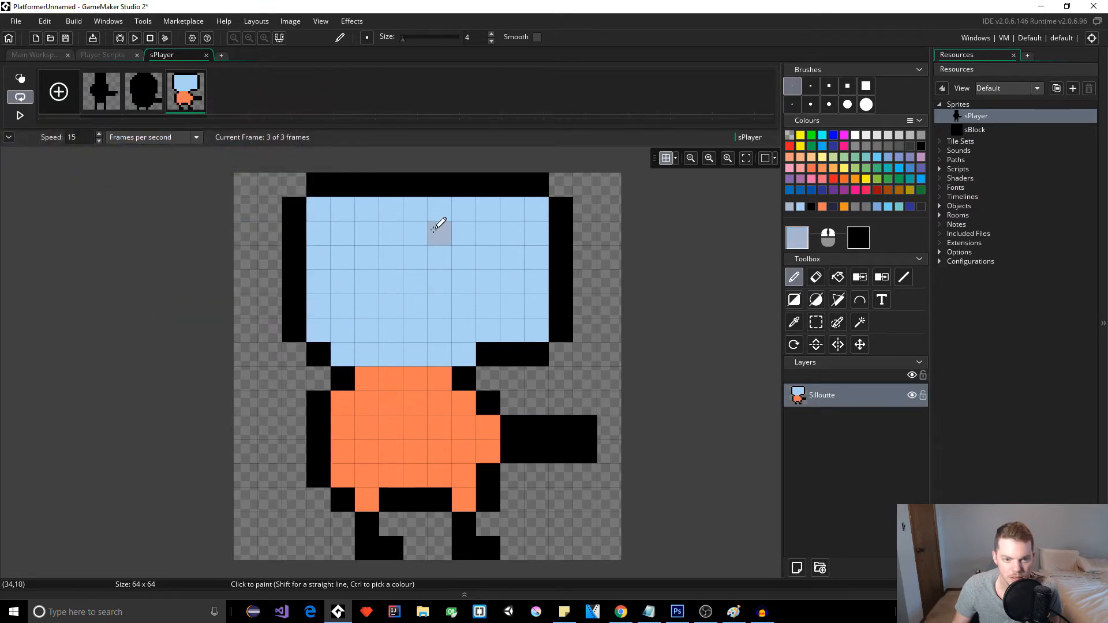
# Paint the head's left six columns greyish blue, and its bottom row a darker grey with hue 237 and saturation 10
pyautogui.moveTo(437, 209)
pyautogui.mouseDown()
pyautogui.moveTo(435, 317)
pyautogui.moveTo(348, 324)
pyautogui.moveTo(330, 307)
pyautogui.moveTo(416, 300)
pyautogui.moveTo(348, 268)
pyautogui.moveTo(423, 272)
pyautogui.moveTo(361, 248)
pyautogui.moveTo(316, 255)
pyautogui.moveTo(412, 234)
pyautogui.moveTo(411, 206)
pyautogui.moveTo(324, 203)
pyautogui.mouseUp()
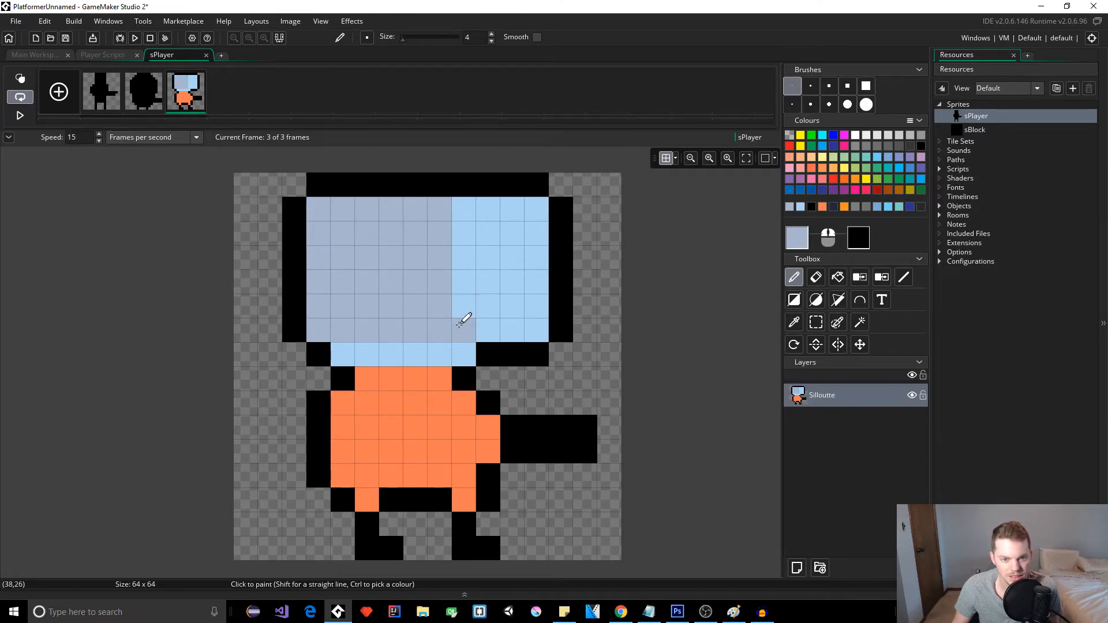
pyautogui.moveTo(438, 344); pyautogui.dragTo(338, 353)
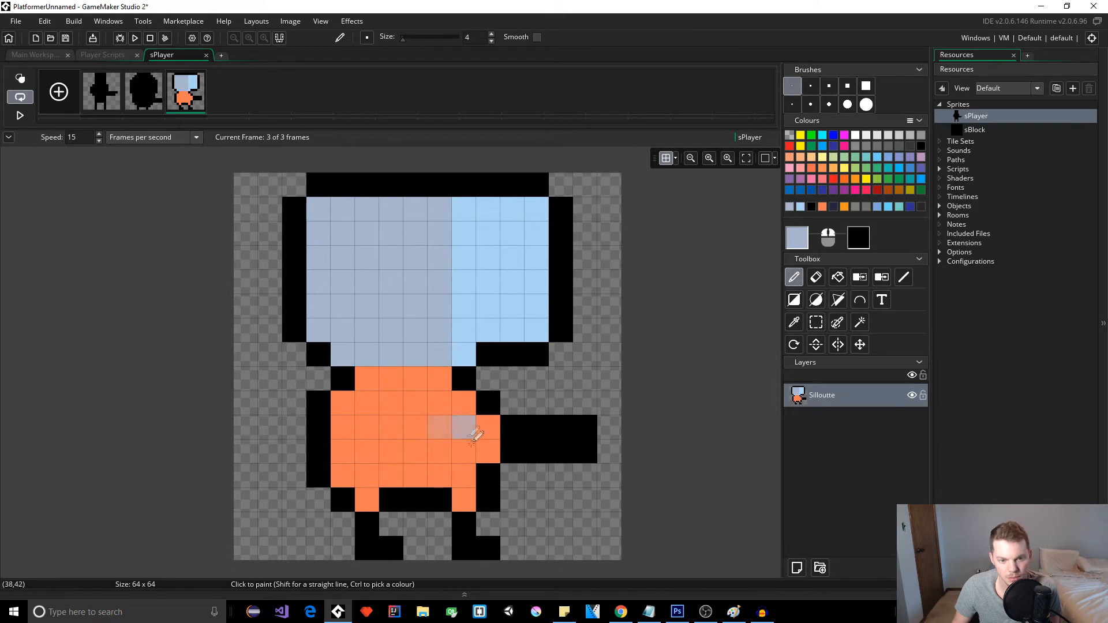
pyautogui.click(796, 241)
pyautogui.moveTo(277, 248); pyautogui.dragTo(272, 215)
pyautogui.click(308, 304)
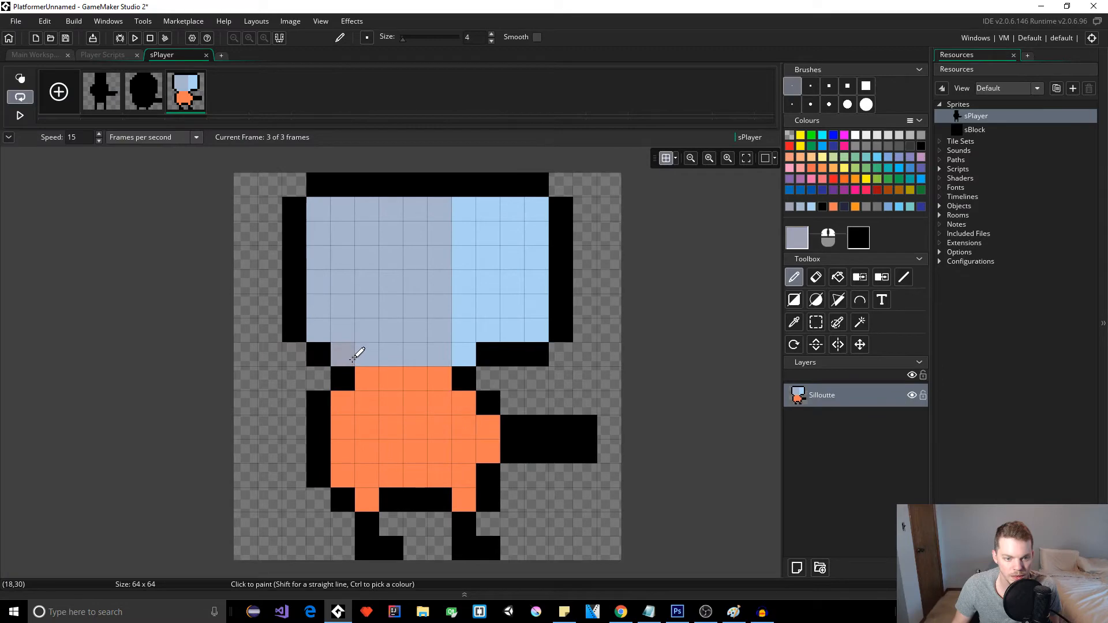
pyautogui.click(797, 242)
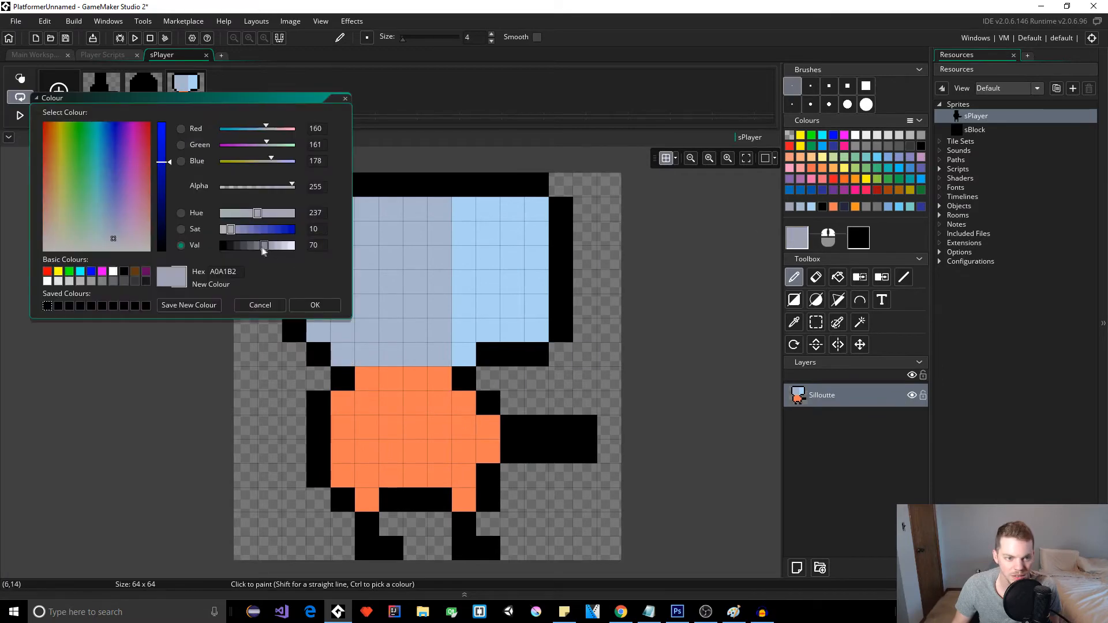
pyautogui.moveTo(263, 249); pyautogui.dragTo(254, 247)
pyautogui.click(315, 305)
pyautogui.moveTo(343, 354); pyautogui.dragTo(466, 354)
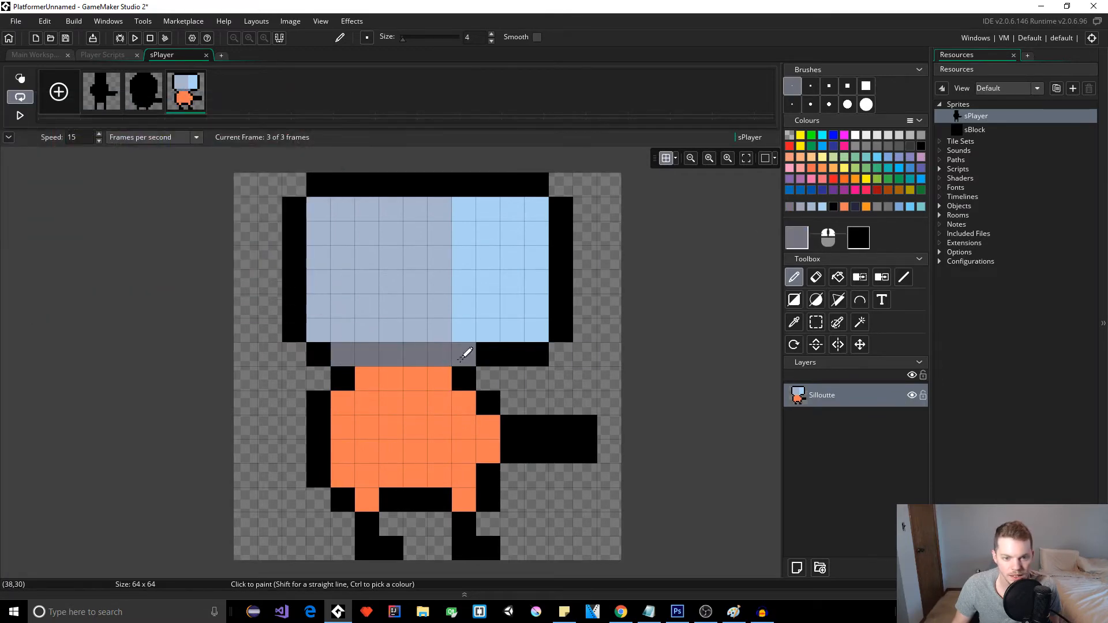
# Sample the head's pale blue, lighten it to saturation 10 and value 92, and paint a seven-cell highlight at the head's upper right
pyautogui.click(392, 427)
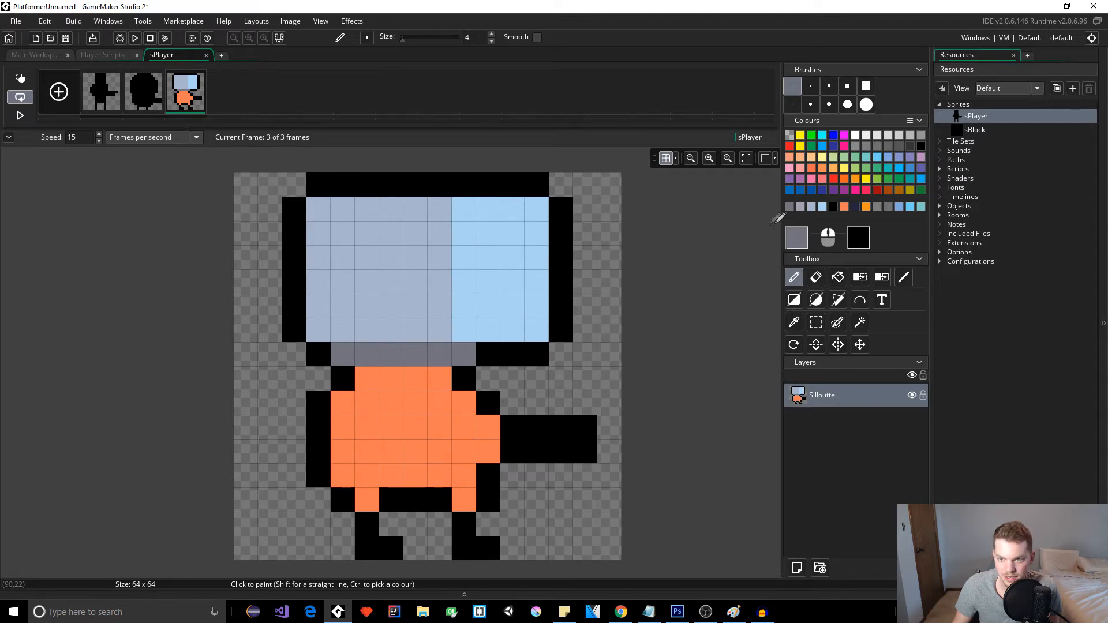
pyautogui.keyDown('ctrl'); pyautogui.click(508, 235); pyautogui.keyUp('ctrl')
pyautogui.click(805, 238)
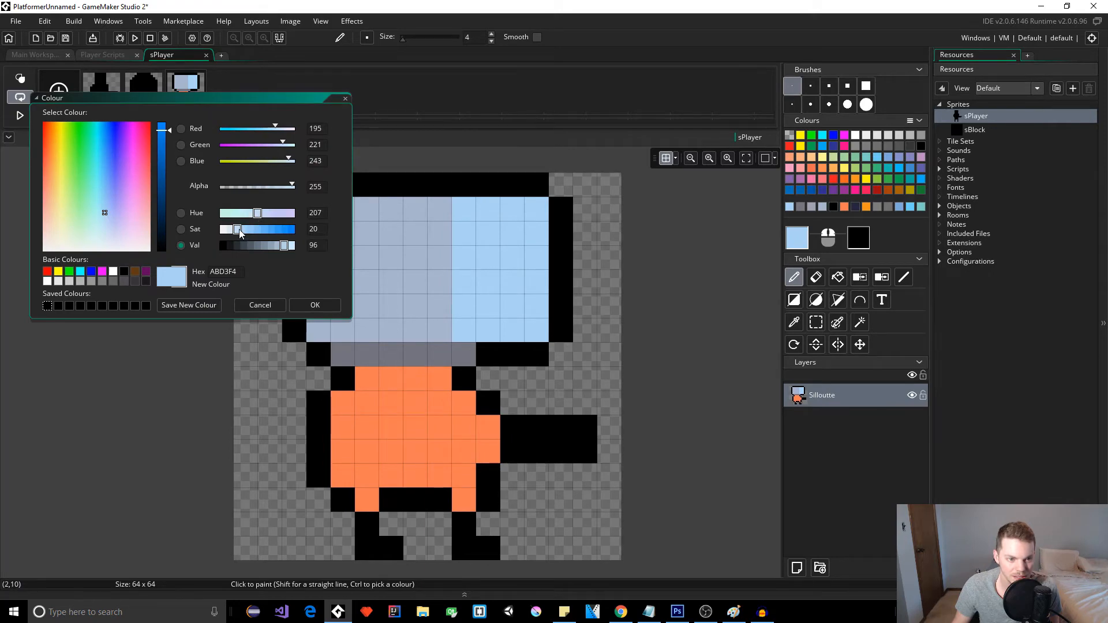
pyautogui.moveTo(243, 232); pyautogui.dragTo(234, 236)
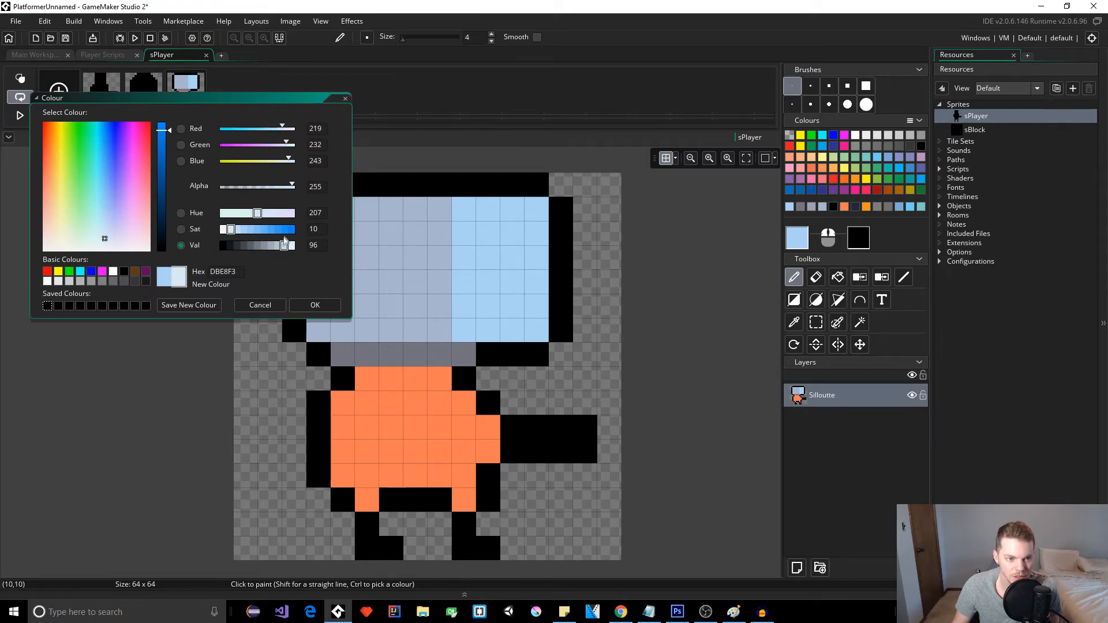
pyautogui.moveTo(283, 248); pyautogui.dragTo(286, 248)
pyautogui.write('92')
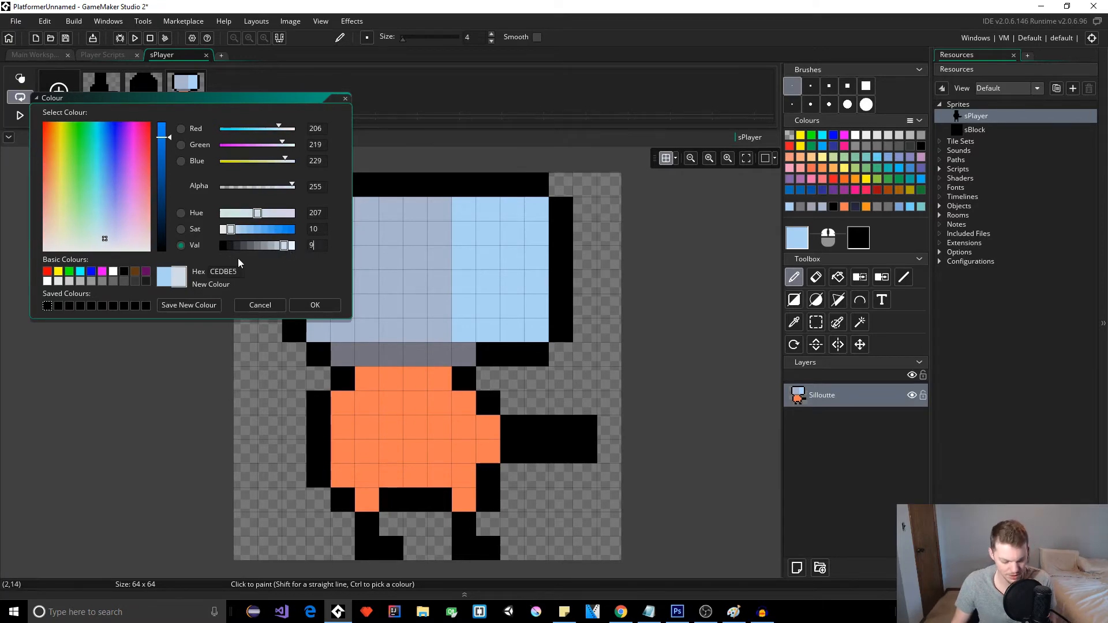
pyautogui.click(315, 305)
pyautogui.moveTo(537, 230)
pyautogui.mouseDown()
pyautogui.moveTo(532, 274)
pyautogui.moveTo(515, 237)
pyautogui.moveTo(520, 275)
pyautogui.mouseUp()
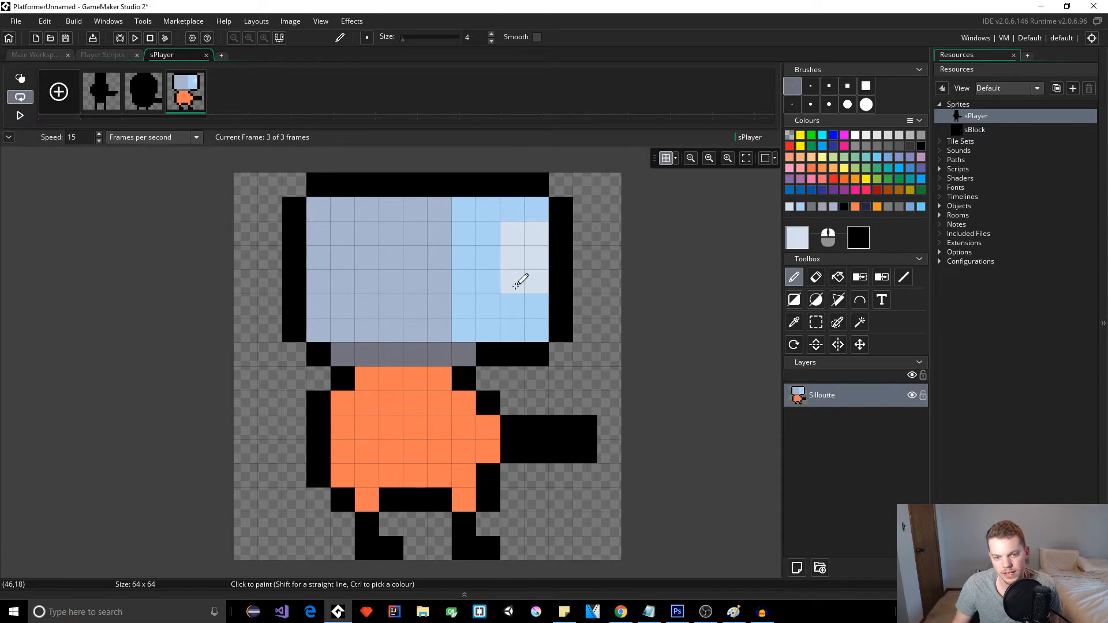
pyautogui.click(494, 233)
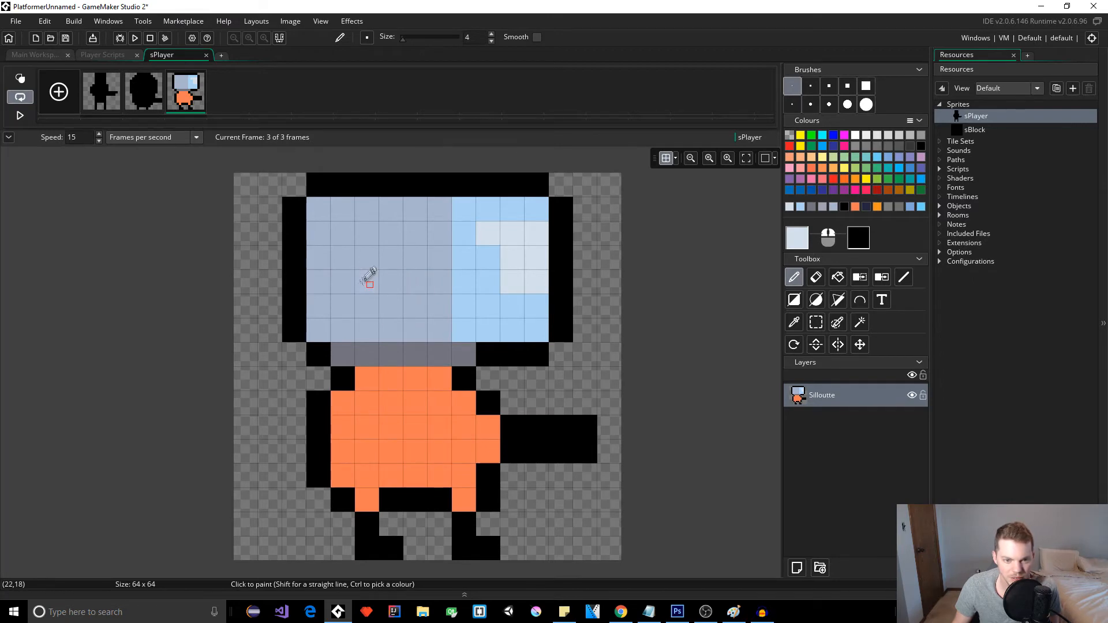
# Sample the head's greyish blue, set it to saturation 20 and value 70, and paint a three-by-two-cell block at the head's left edge
pyautogui.keyDown('ctrl'); pyautogui.click(368, 281); pyautogui.keyUp('ctrl')
pyautogui.click(797, 238)
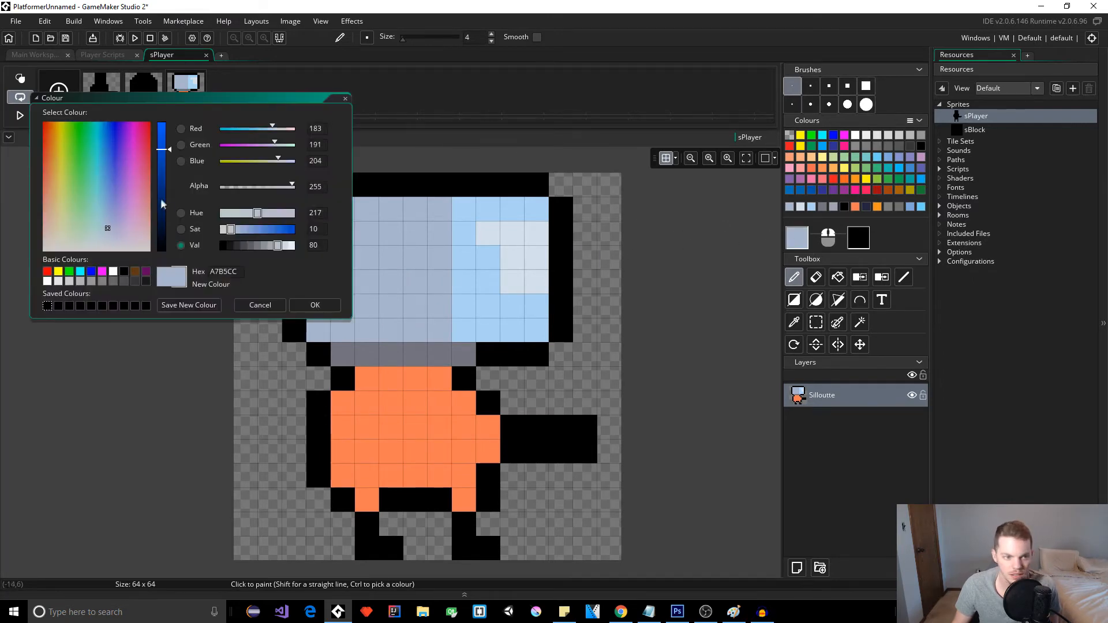
pyautogui.moveTo(273, 246); pyautogui.dragTo(266, 247)
pyautogui.click(237, 232)
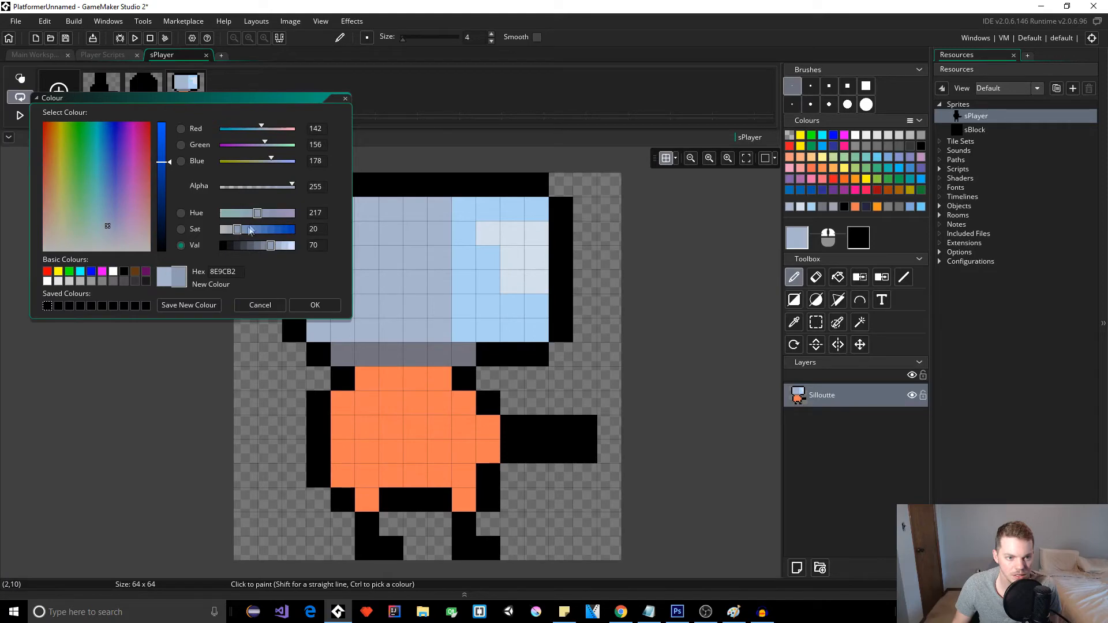
pyautogui.click(315, 304)
pyautogui.click(367, 258)
pyautogui.moveTo(345, 258)
pyautogui.mouseDown()
pyautogui.moveTo(381, 278)
pyautogui.moveTo(339, 248)
pyautogui.mouseUp()
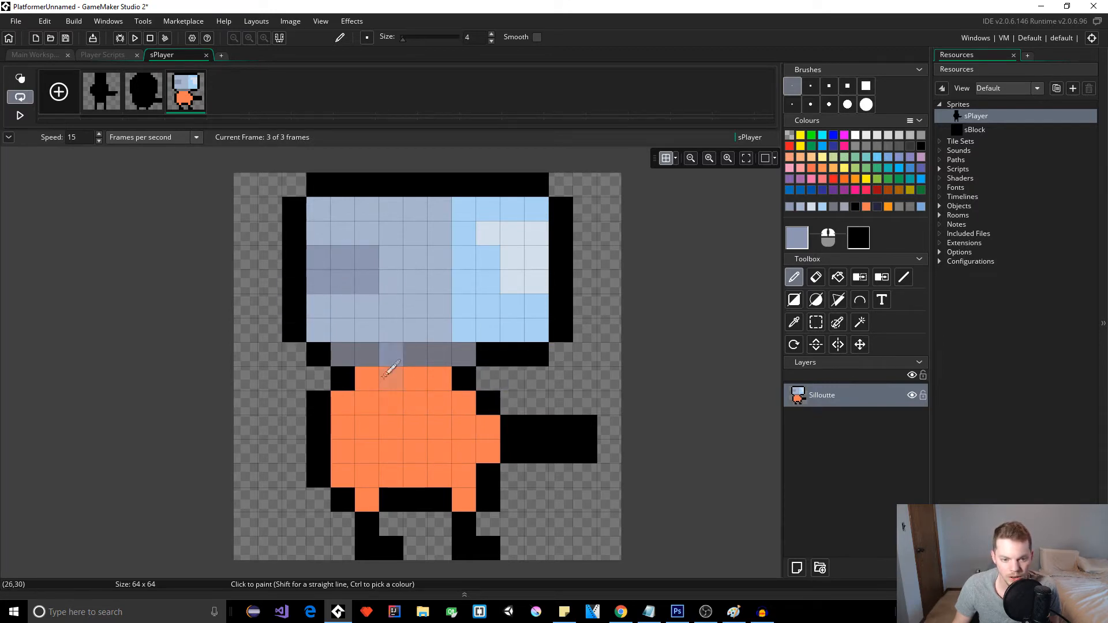
pyautogui.keyDown('ctrl'); pyautogui.click(359, 382); pyautogui.keyUp('ctrl')
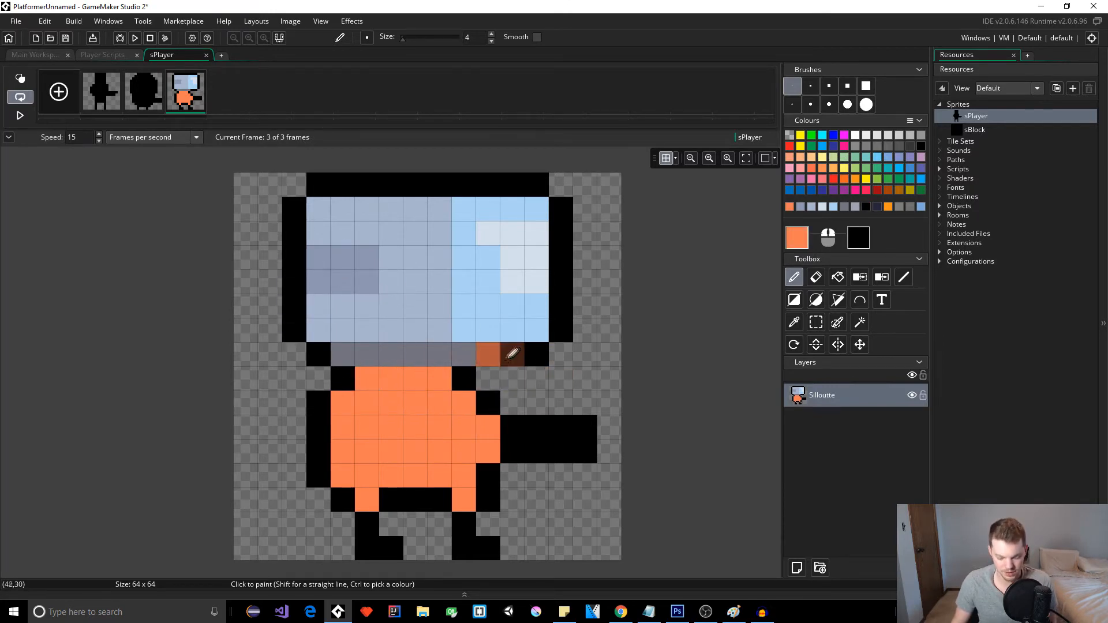
pyautogui.click(799, 232)
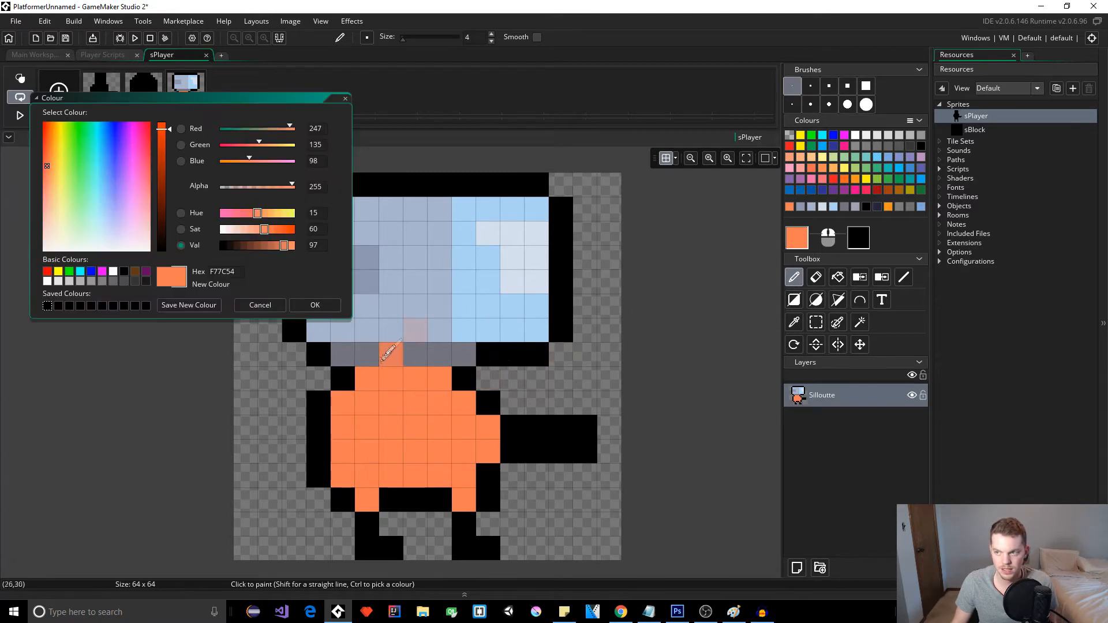
pyautogui.click(301, 306)
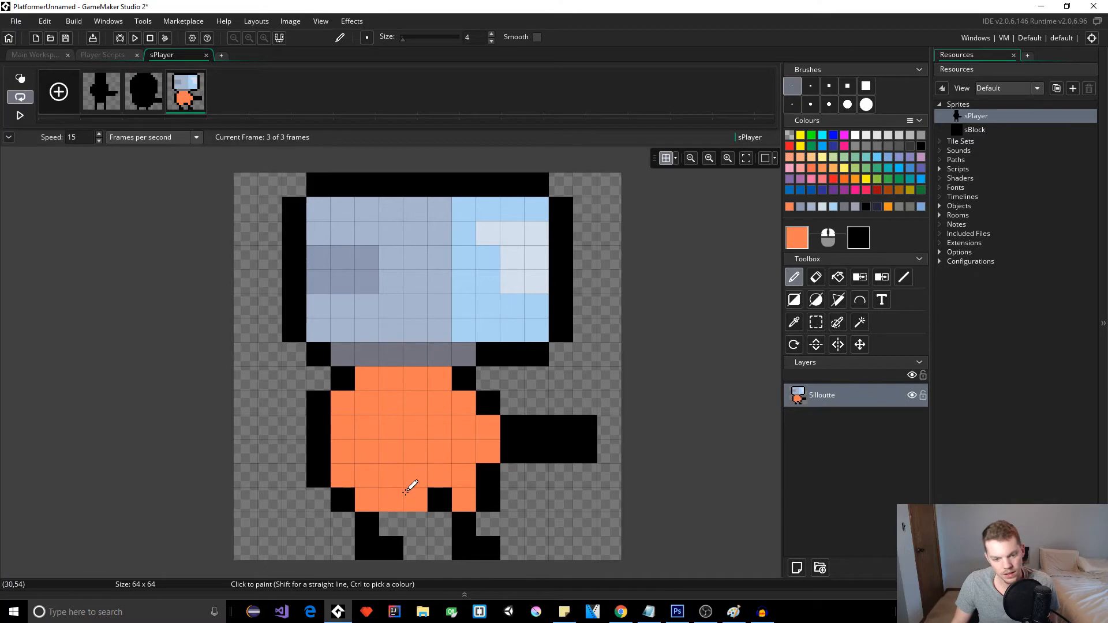
pyautogui.keyDown('ctrl'); pyautogui.click(346, 380); pyautogui.keyUp('ctrl')
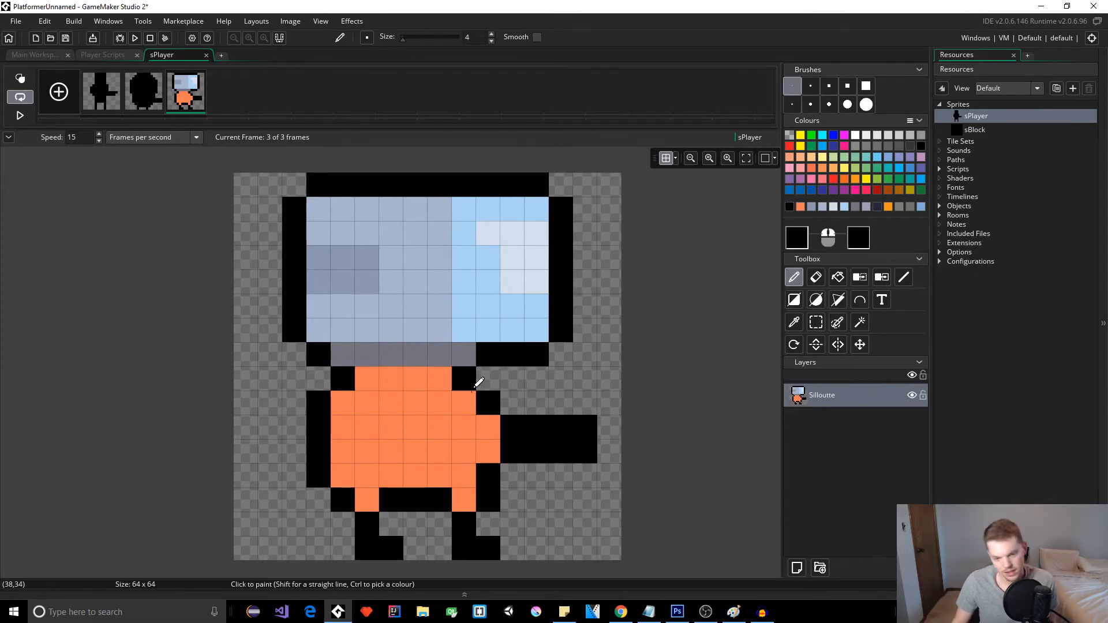
pyautogui.click(454, 378)
pyautogui.hotkey('ctrl', 'z')
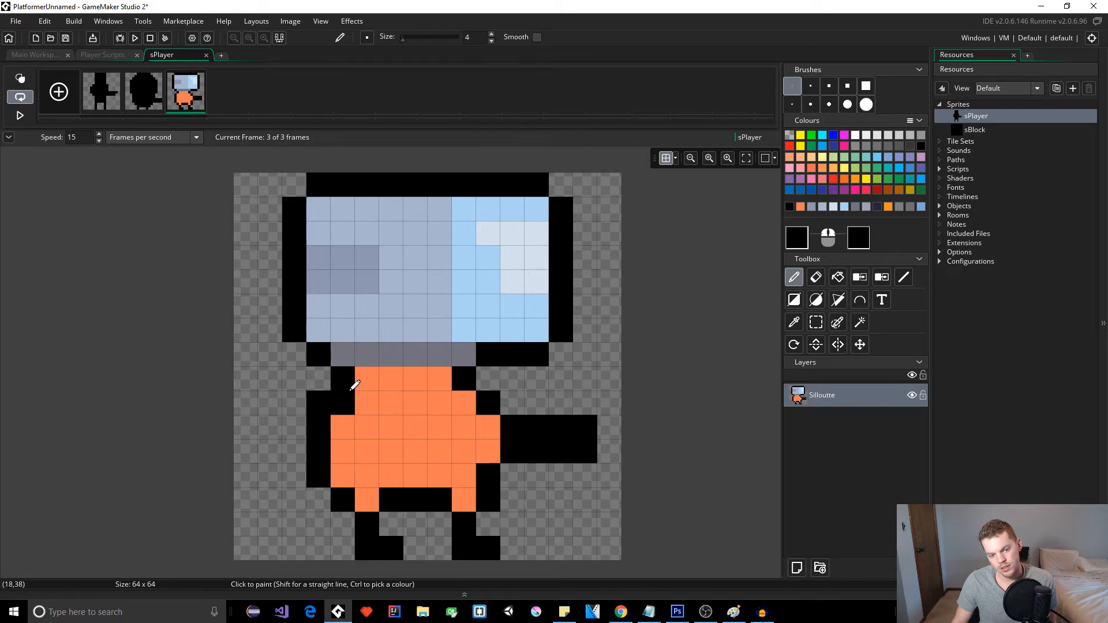
# Sample the torso's coral orange, lower its saturation to 40, and paint the neck row and the torso's left and middle cells with this peach
pyautogui.keyDown('ctrl'); pyautogui.click(384, 399); pyautogui.keyUp('ctrl')
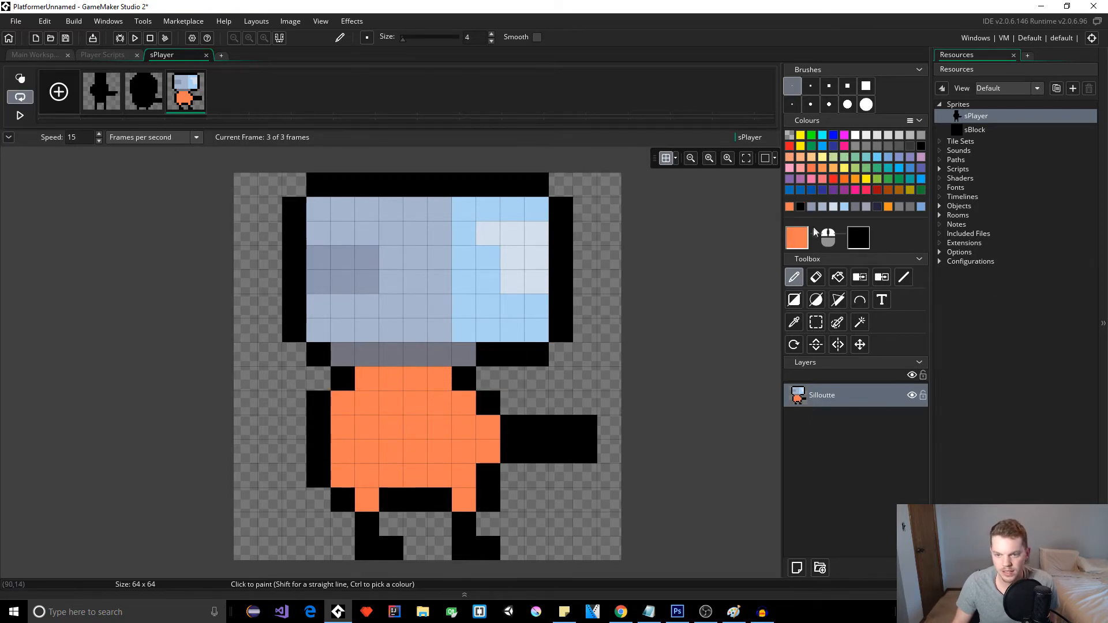
pyautogui.click(797, 241)
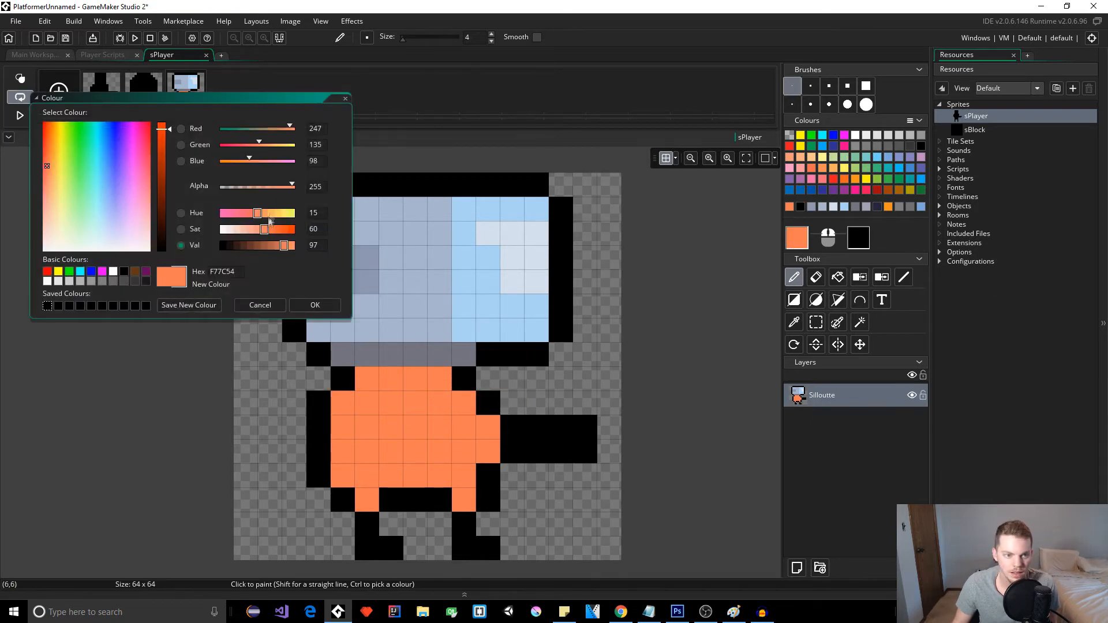
pyautogui.click(248, 228)
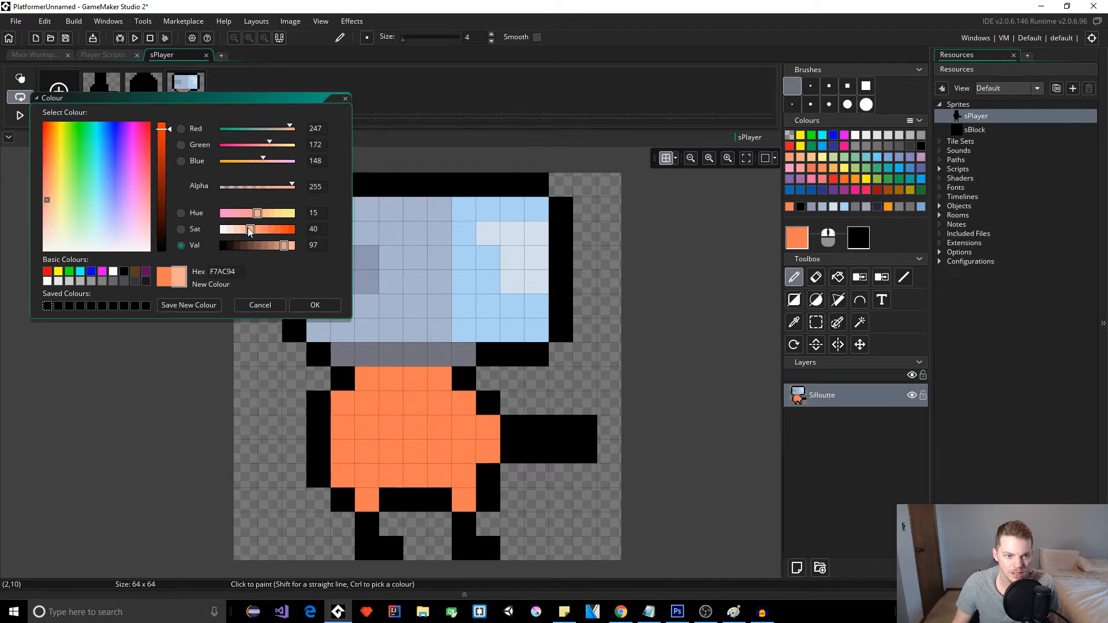
pyautogui.click(316, 305)
pyautogui.moveTo(365, 378); pyautogui.dragTo(451, 381)
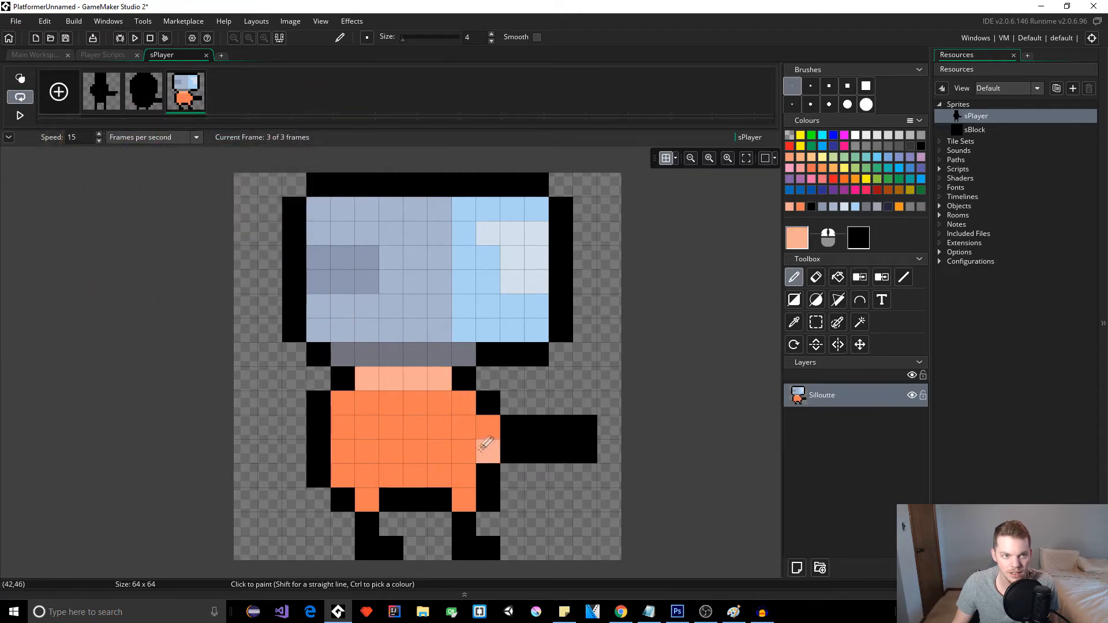
pyautogui.moveTo(365, 428); pyautogui.dragTo(414, 429)
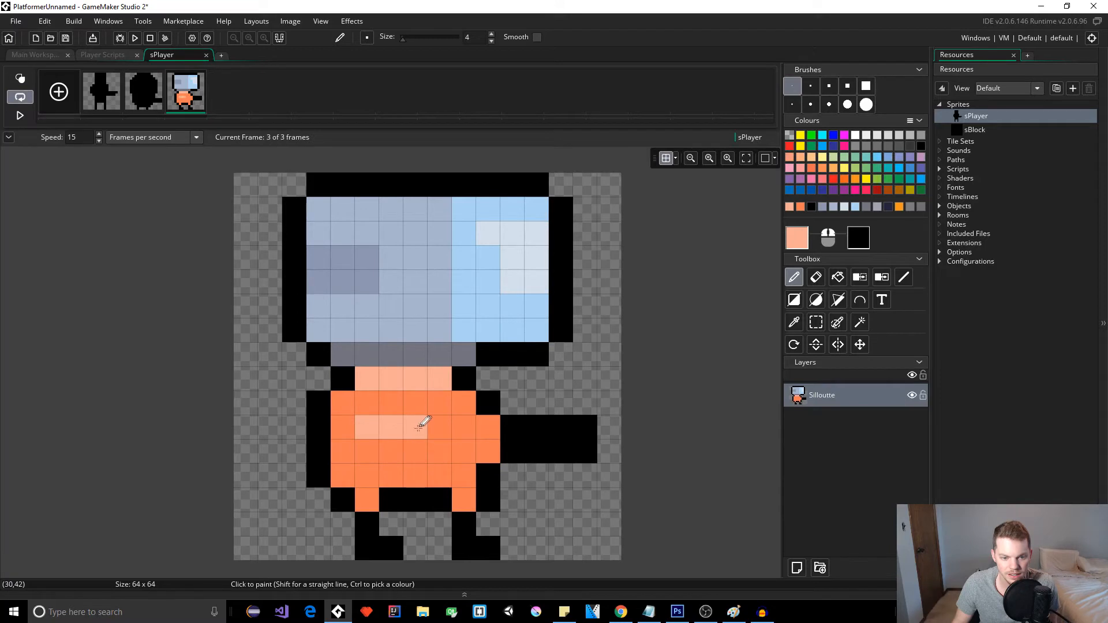
pyautogui.moveTo(337, 413)
pyautogui.mouseDown()
pyautogui.moveTo(363, 400)
pyautogui.moveTo(347, 422)
pyautogui.moveTo(415, 460)
pyautogui.moveTo(470, 453)
pyautogui.moveTo(488, 428)
pyautogui.moveTo(527, 430)
pyautogui.mouseUp()
# Extend the black arm three cells into the torso and one cell past its tip, and paint one coral orange cell in its lower row
pyautogui.keyDown('ctrl'); pyautogui.click(519, 432); pyautogui.keyUp('ctrl')
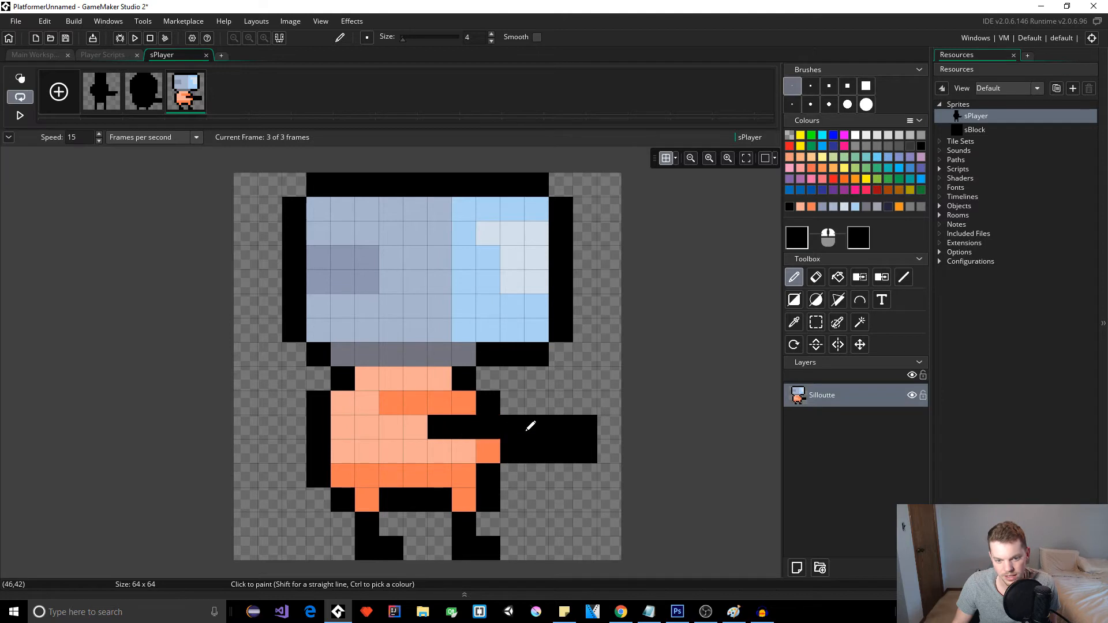
pyautogui.keyDown('ctrl'); pyautogui.click(489, 453); pyautogui.keyUp('ctrl')
pyautogui.click(558, 454)
pyautogui.keyDown('ctrl'); pyautogui.click(592, 429); pyautogui.keyUp('ctrl')
pyautogui.click(609, 427)
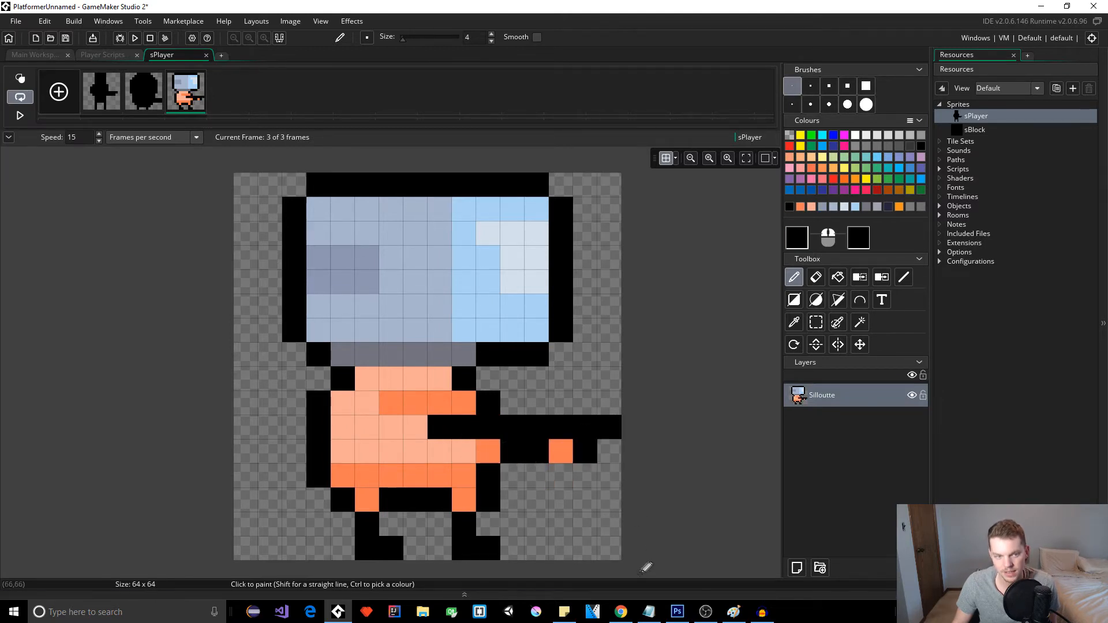
pyautogui.click(610, 548)
pyautogui.hotkey('ctrl', 'z')
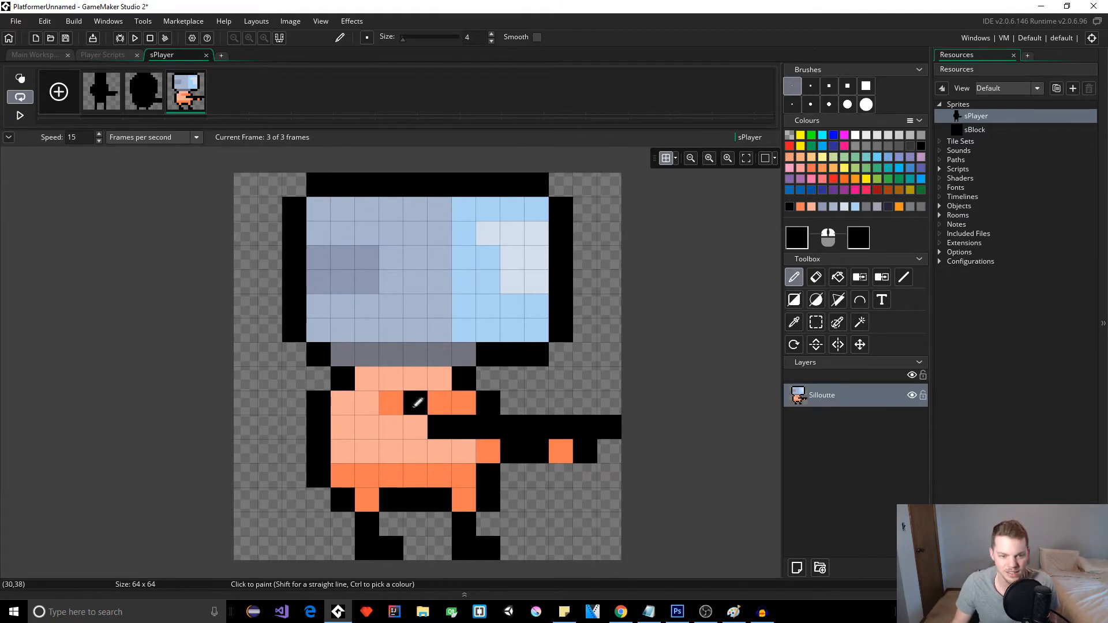
# Sample the coral orange and repaint the neck's three right cells and the second cell of the torso row below it
pyautogui.keyDown('ctrl'); pyautogui.click(377, 403); pyautogui.keyUp('ctrl')
pyautogui.moveTo(392, 379); pyautogui.dragTo(416, 379)
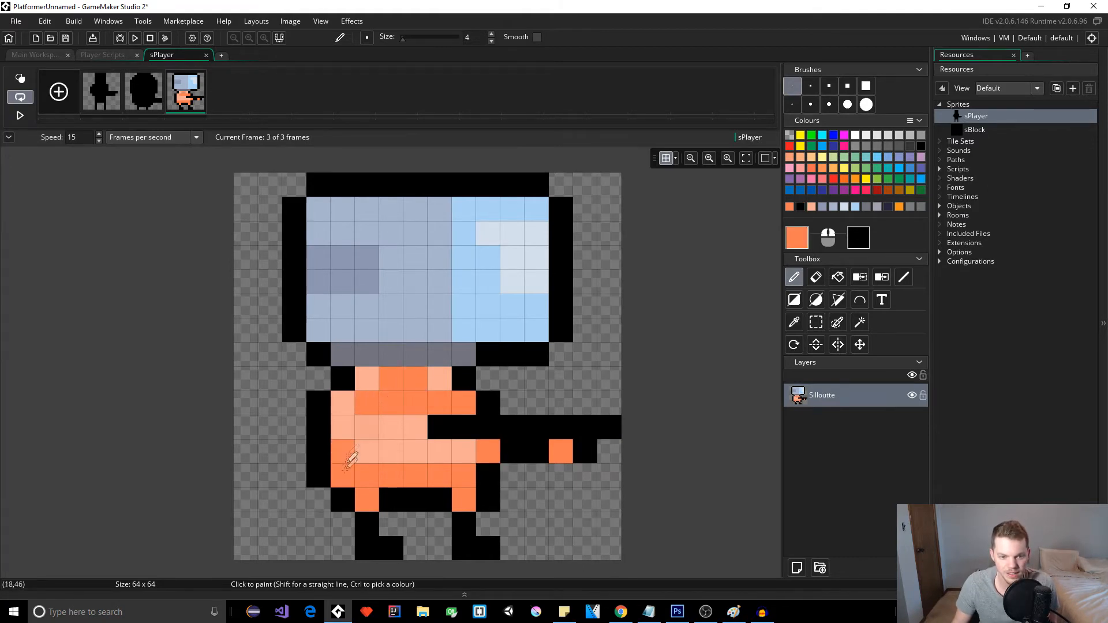
pyautogui.click(442, 379)
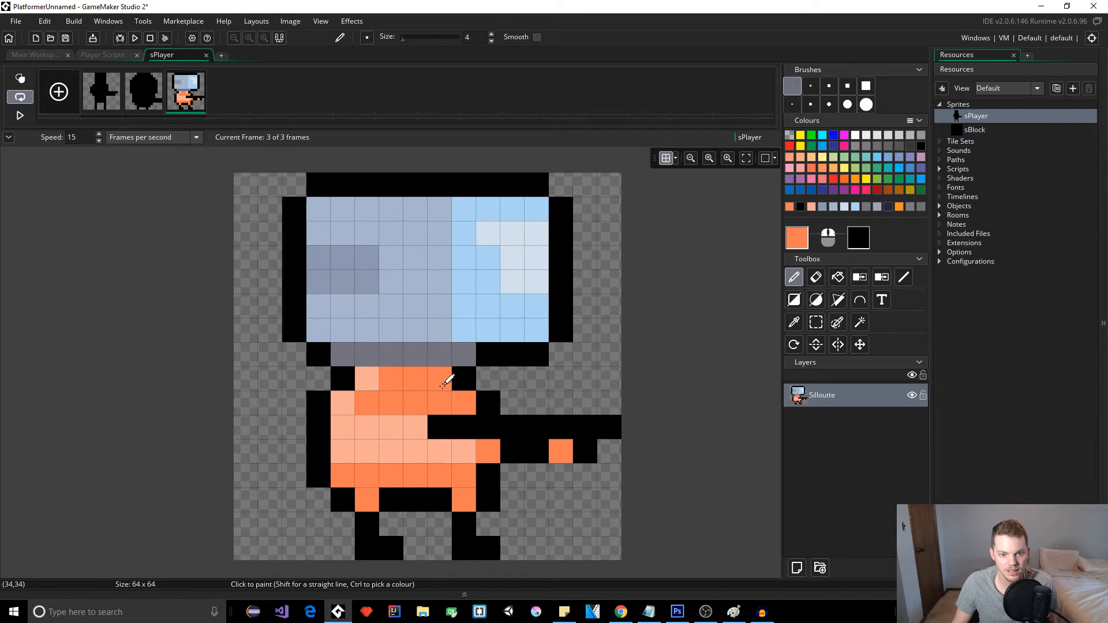
pyautogui.click(397, 525)
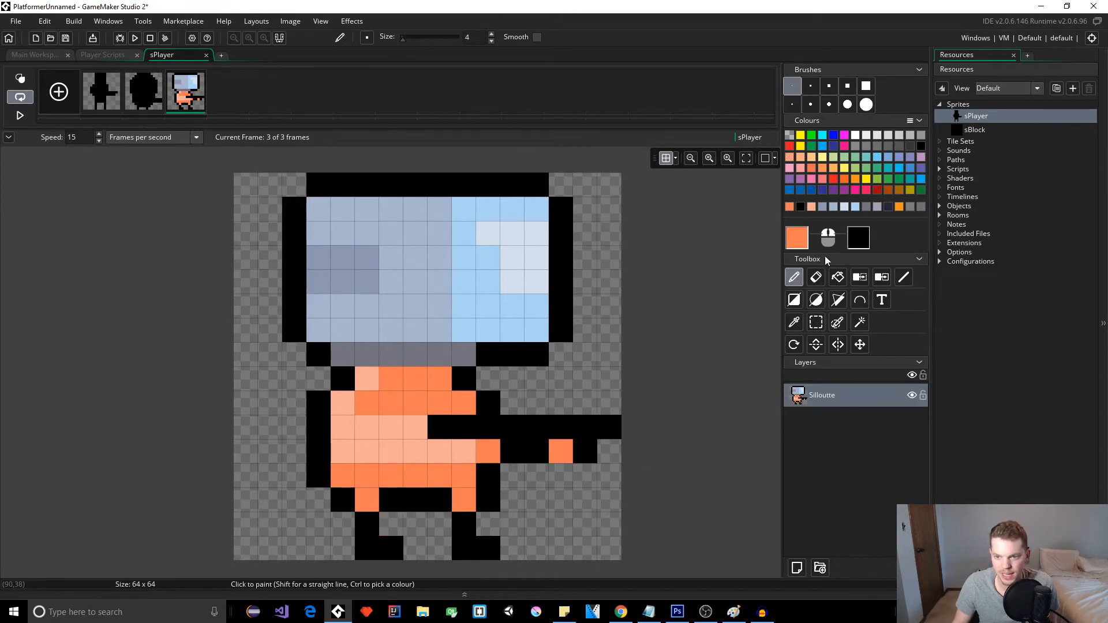
# Pick dark blue, reduce its saturation to 40, and paint the cell at the top of each leg with it
pyautogui.click(823, 190)
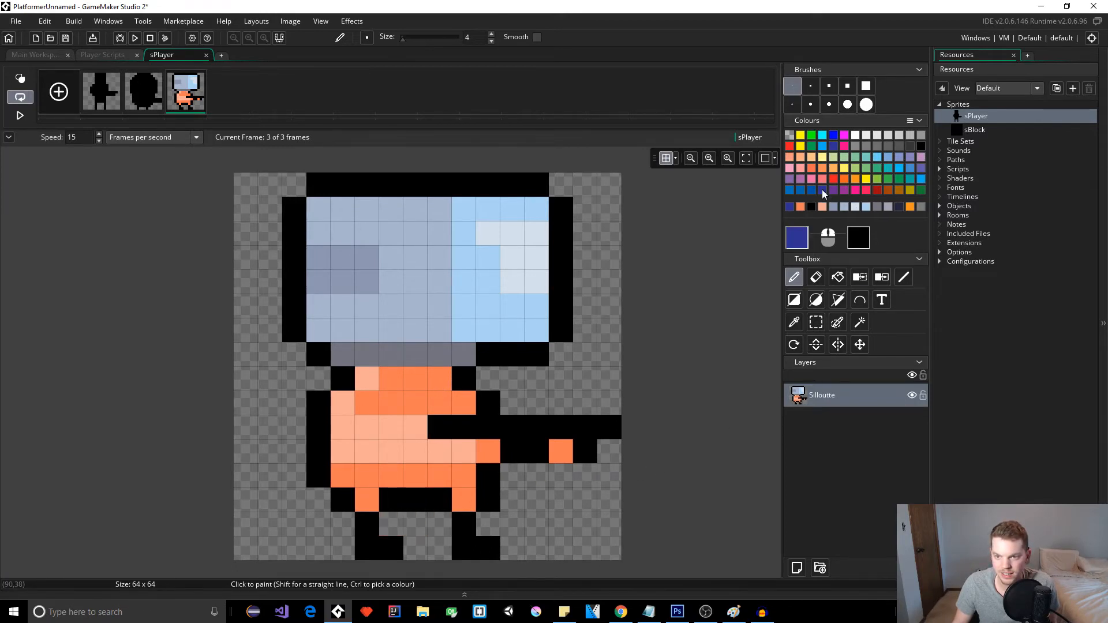
pyautogui.click(366, 500)
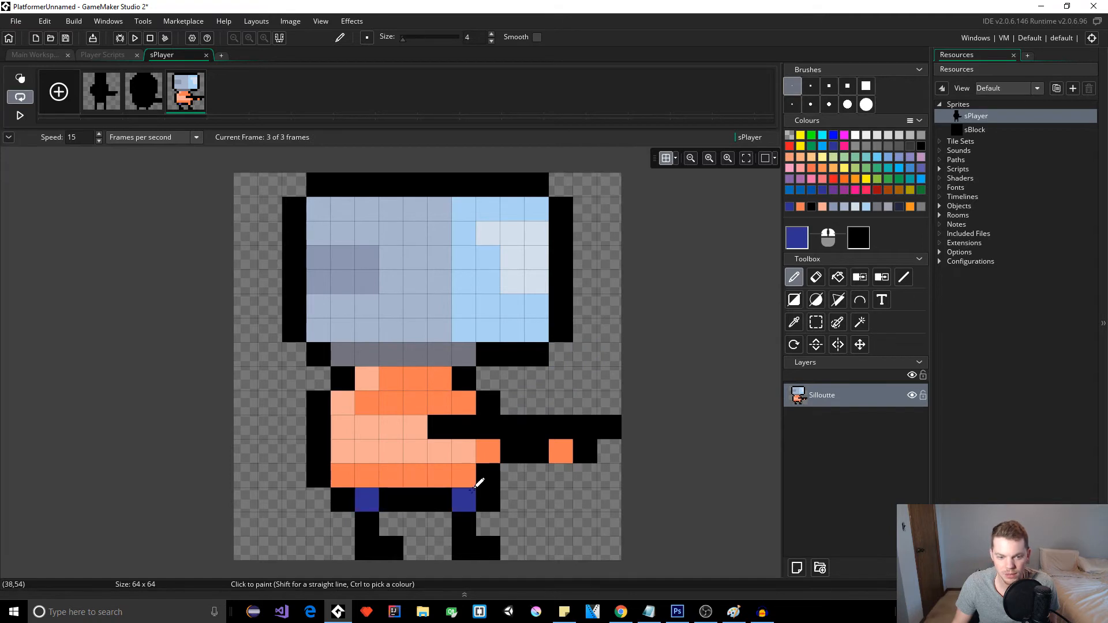
pyautogui.click(794, 247)
pyautogui.moveTo(260, 237); pyautogui.dragTo(254, 232)
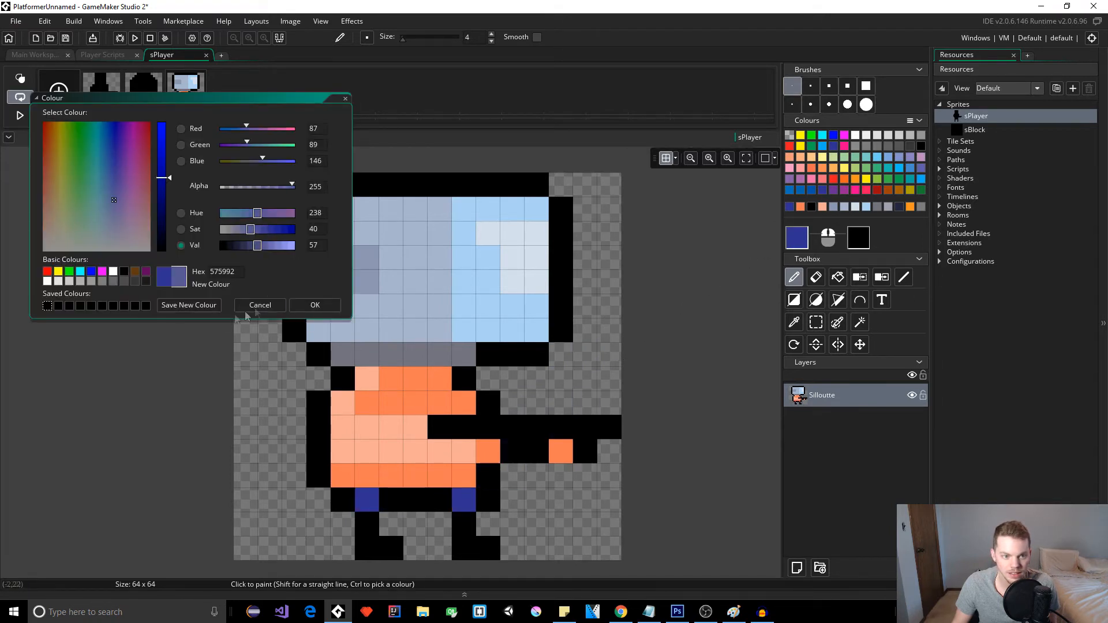
pyautogui.click(315, 305)
pyautogui.click(370, 498)
pyautogui.click(464, 497)
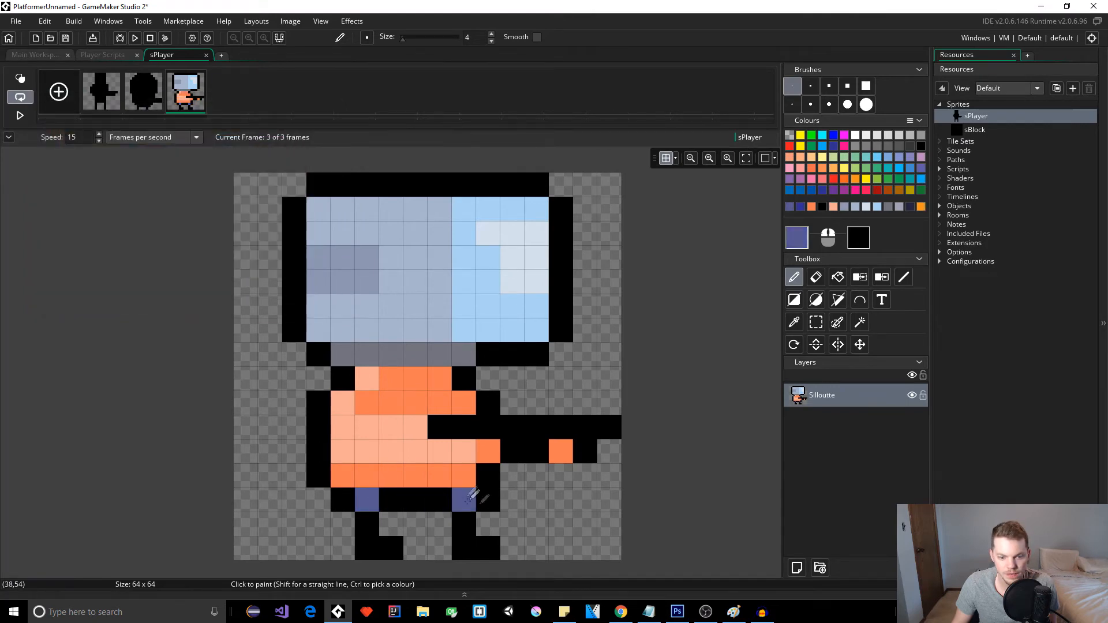
# Paint the torso's lowest full row and the heel cell of the right foot in the muted blue
pyautogui.click(462, 546)
pyautogui.rightClick(462, 546)
pyautogui.moveTo(365, 476)
pyautogui.mouseDown()
pyautogui.moveTo(469, 472)
pyautogui.moveTo(346, 477)
pyautogui.mouseUp()
pyautogui.click(470, 550)
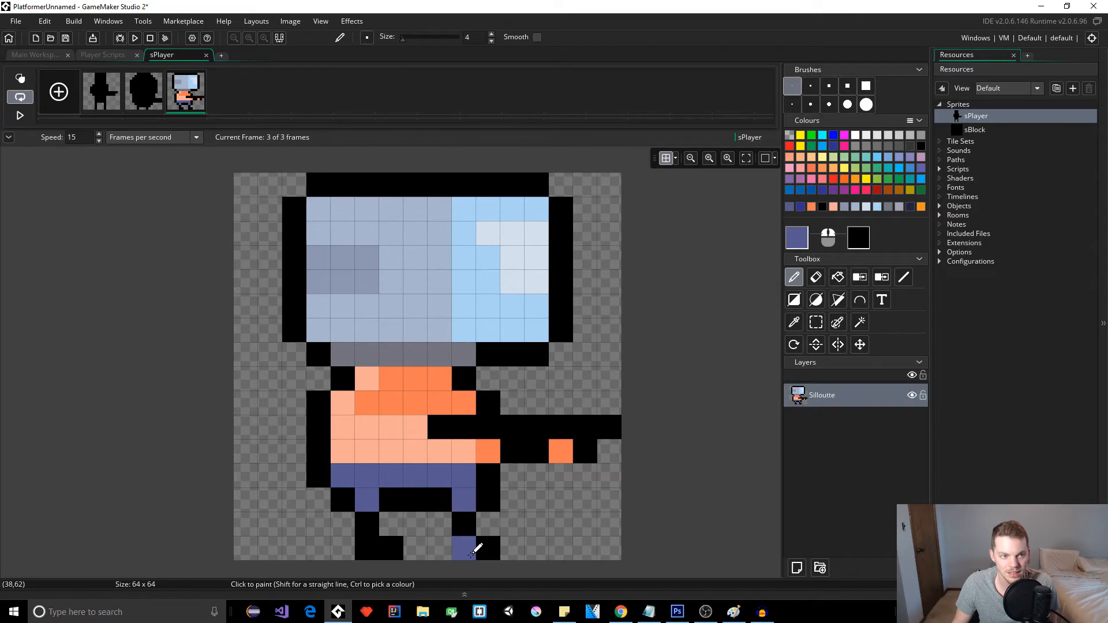
# Sample the darker grey-blue from the helmet's side patch and paint the full-height column directly behind the visor with it
pyautogui.scroll(-5, 448, 283)
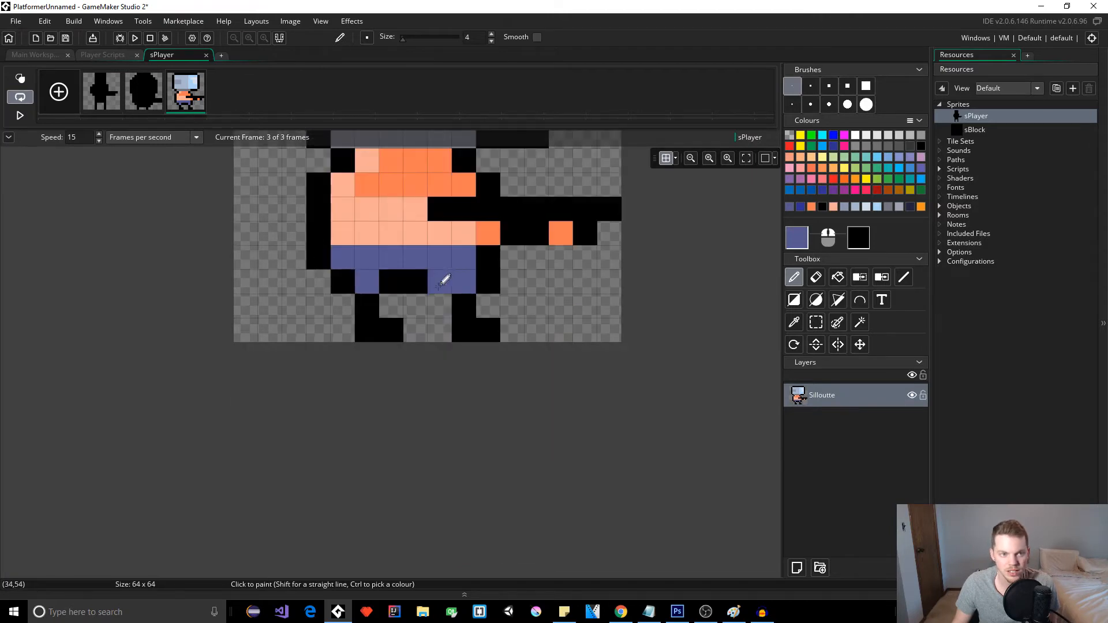
pyautogui.scroll(5, 448, 283)
pyautogui.keyDown('ctrl'); pyautogui.click(373, 282); pyautogui.keyUp('ctrl')
pyautogui.moveTo(445, 232); pyautogui.dragTo(445, 361)
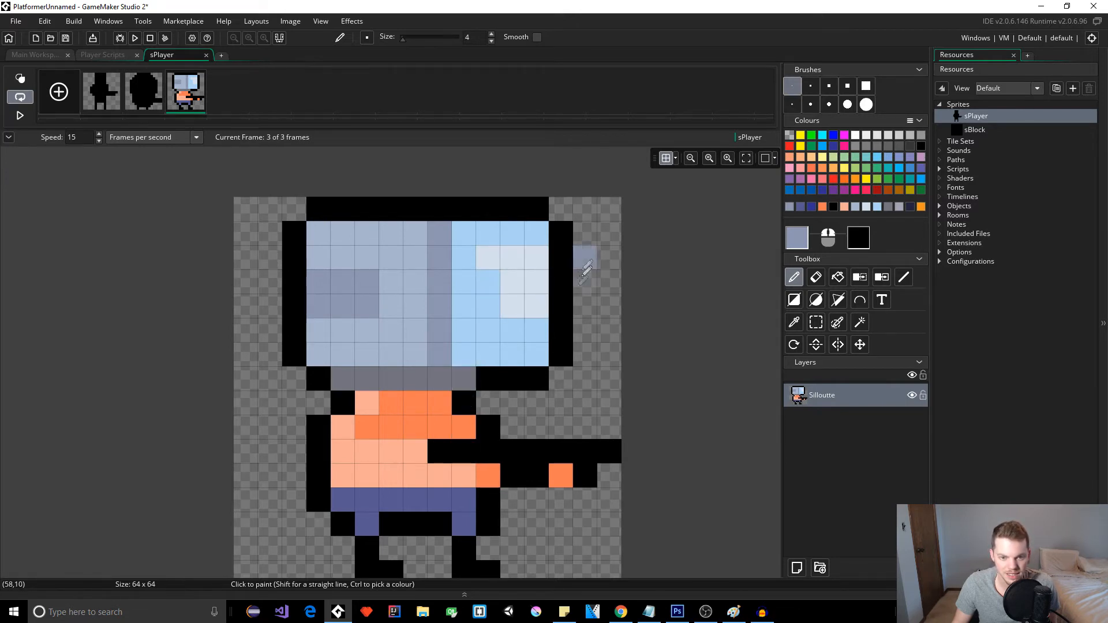
pyautogui.scroll(-1, 300, 270)
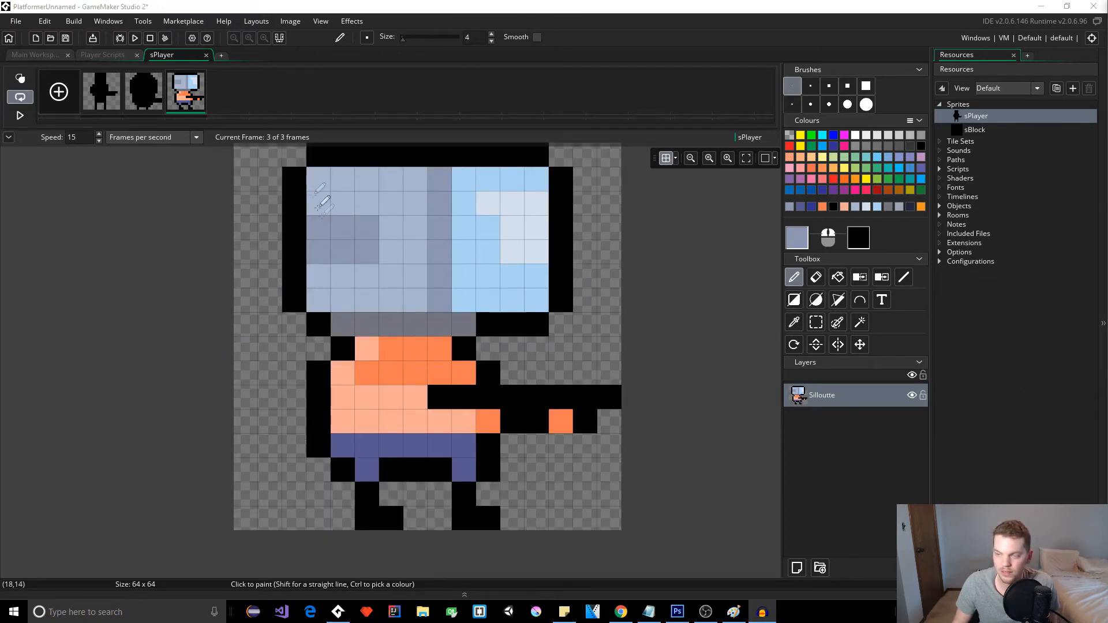
# On the second frame, draw the inner edge of the rounded head in light grey-blue and fill its interior with the same colour
pyautogui.click(138, 89)
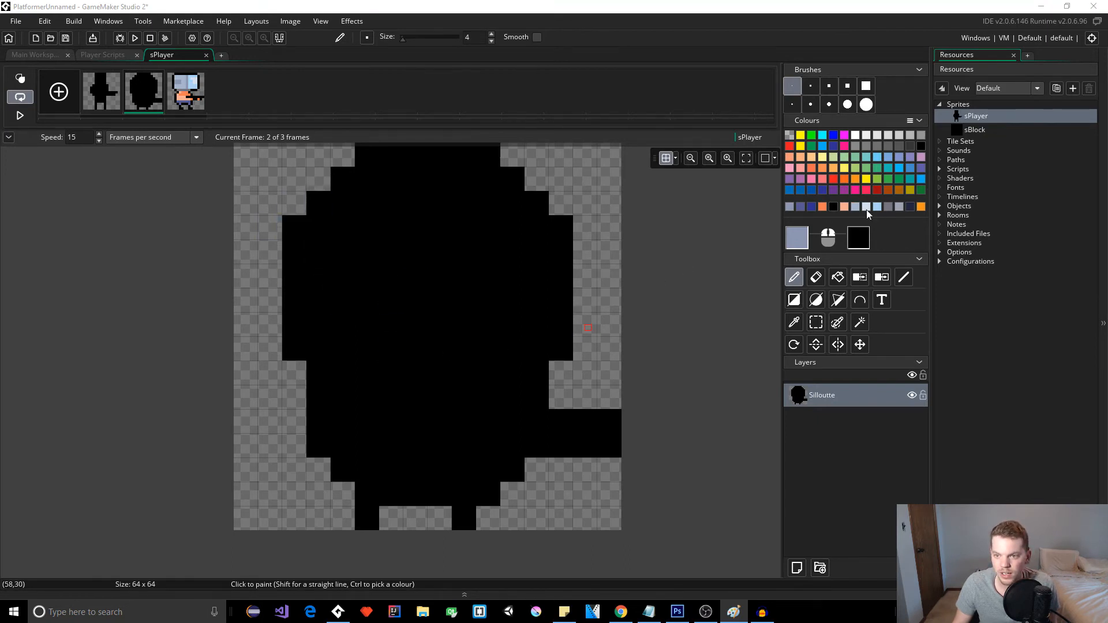
pyautogui.moveTo(319, 228)
pyautogui.mouseDown()
pyautogui.moveTo(318, 349)
pyautogui.moveTo(345, 199)
pyautogui.mouseUp()
pyautogui.click(367, 179)
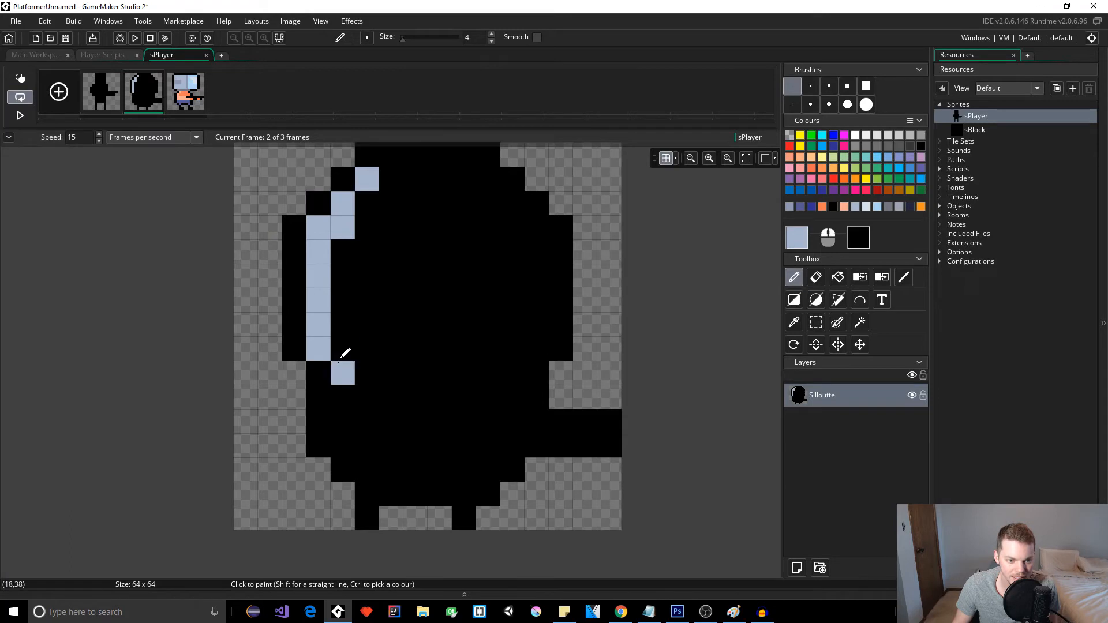
pyautogui.moveTo(348, 351)
pyautogui.mouseDown()
pyautogui.moveTo(346, 254)
pyautogui.moveTo(380, 179)
pyautogui.moveTo(508, 176)
pyautogui.moveTo(546, 230)
pyautogui.moveTo(542, 334)
pyautogui.moveTo(510, 366)
pyautogui.moveTo(507, 354)
pyautogui.moveTo(354, 348)
pyautogui.mouseUp()
pyautogui.click(419, 300)
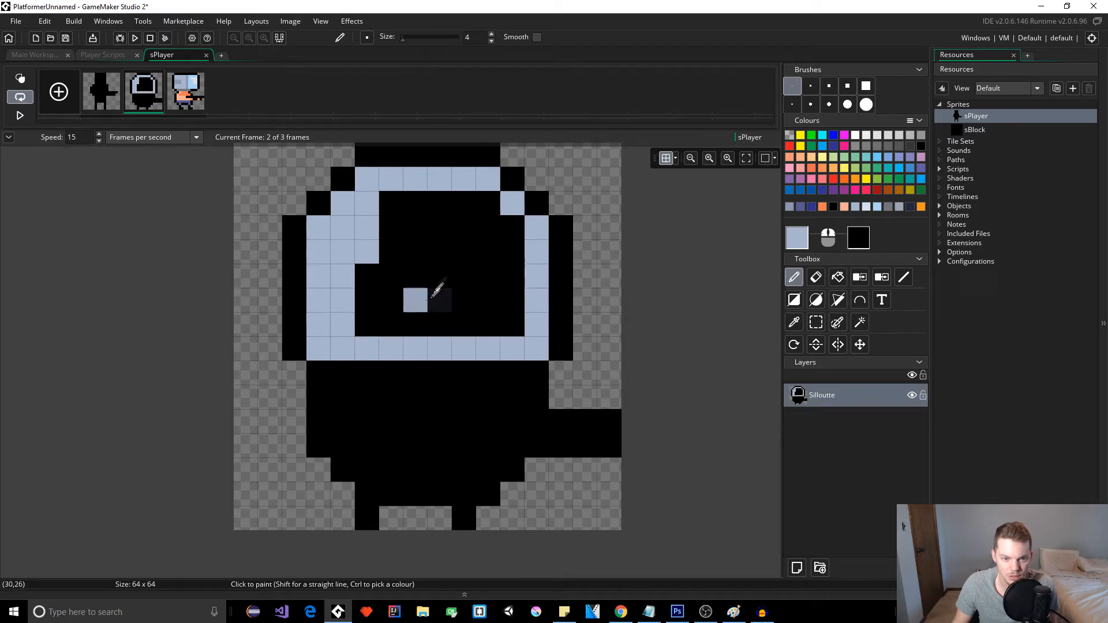
pyautogui.hotkey('ctrl', 'z')
pyautogui.press('f')
pyautogui.click(511, 340)
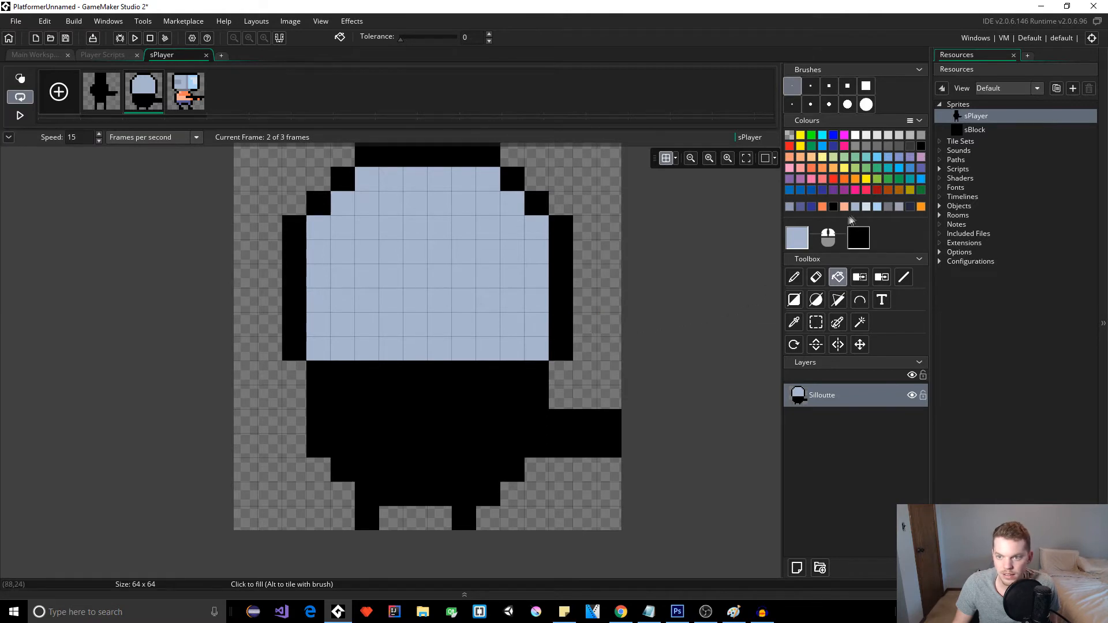
# Change the colour to pale blue CEDBE5 with saturation 10 and value 90, and refill the second character's head
pyautogui.click(804, 244)
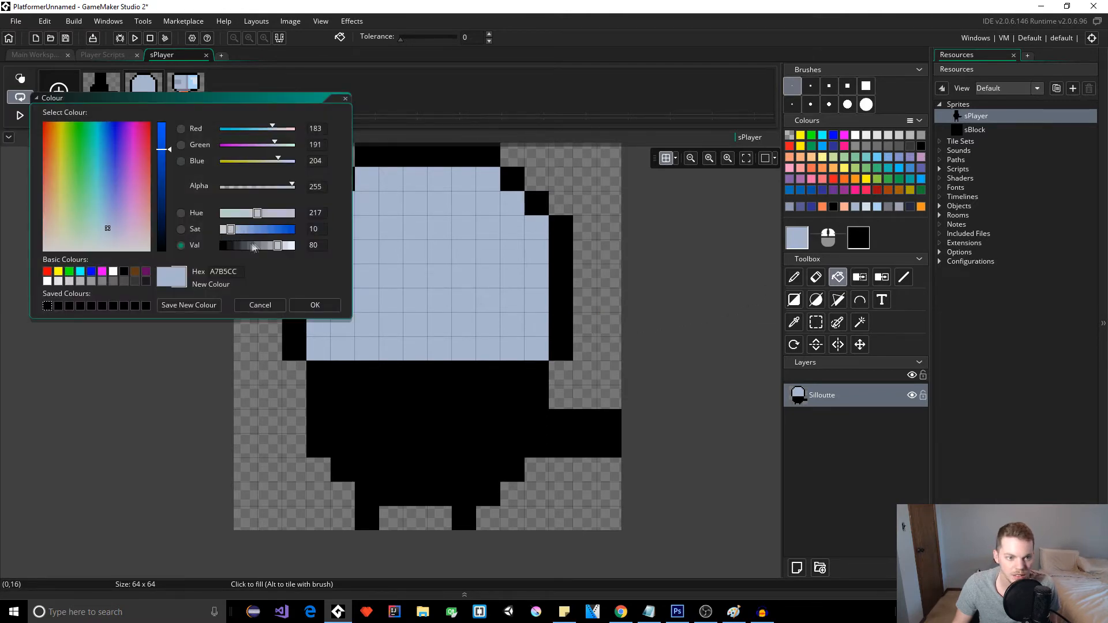
pyautogui.click(285, 247)
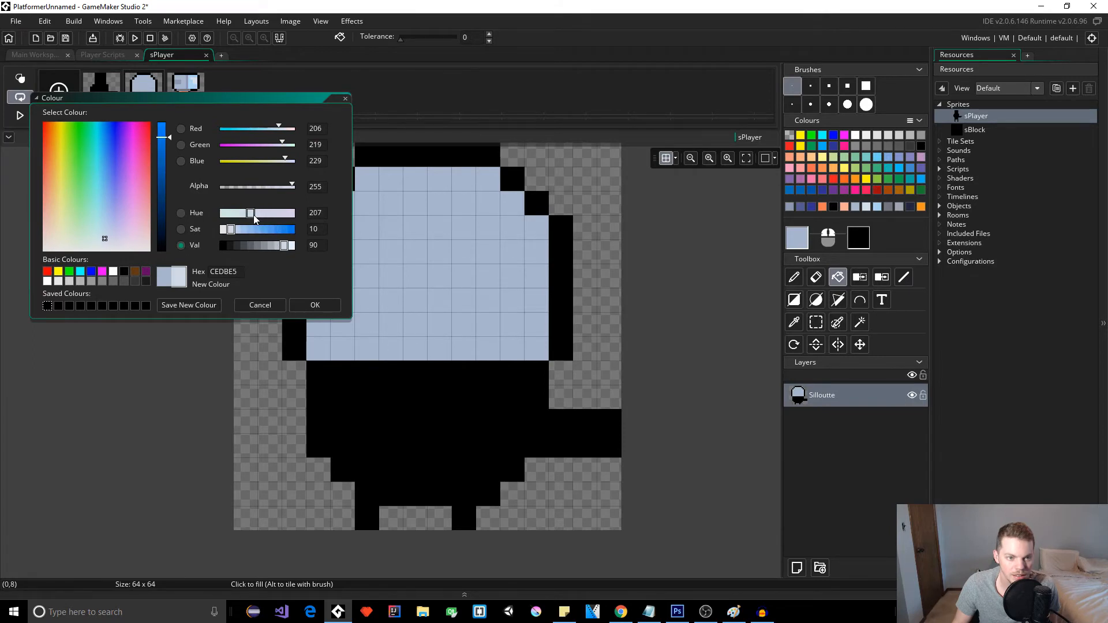
pyautogui.click(315, 305)
pyautogui.click(441, 288)
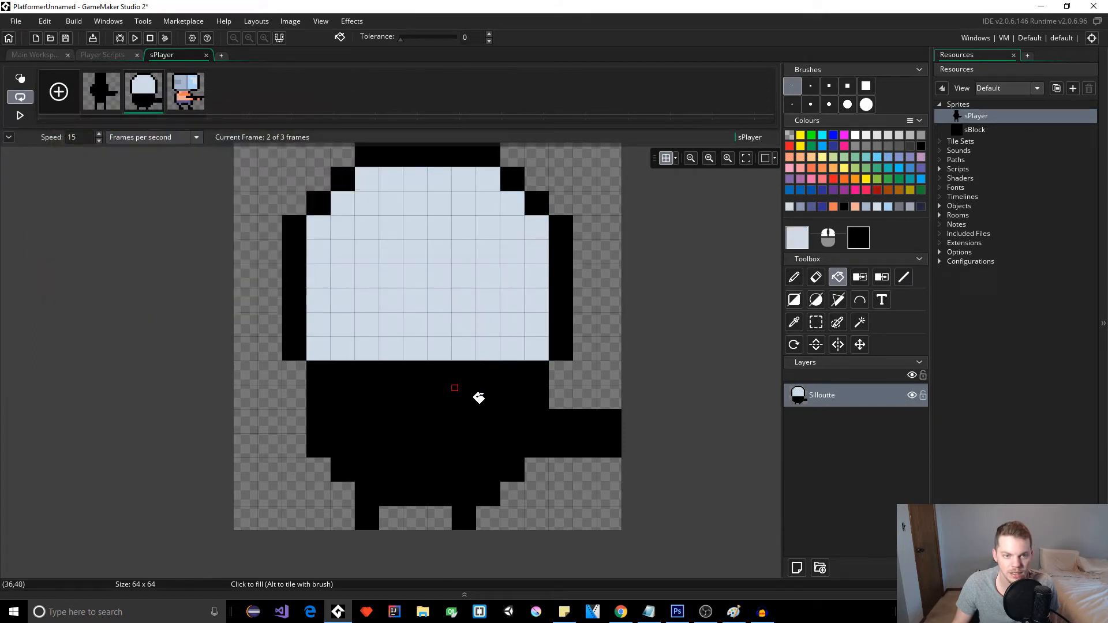
# Set the colour to saturation 30 and value 70, and paint the head's interior, leaving a one-cell pale border at the top and sides
pyautogui.click(798, 239)
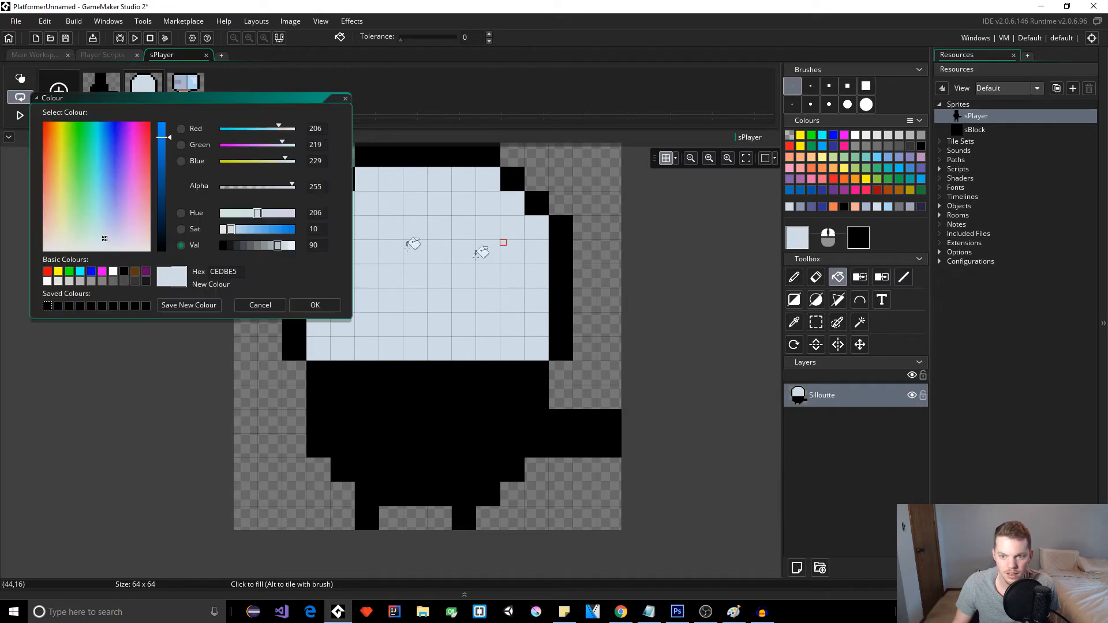
pyautogui.moveTo(234, 230); pyautogui.dragTo(255, 231)
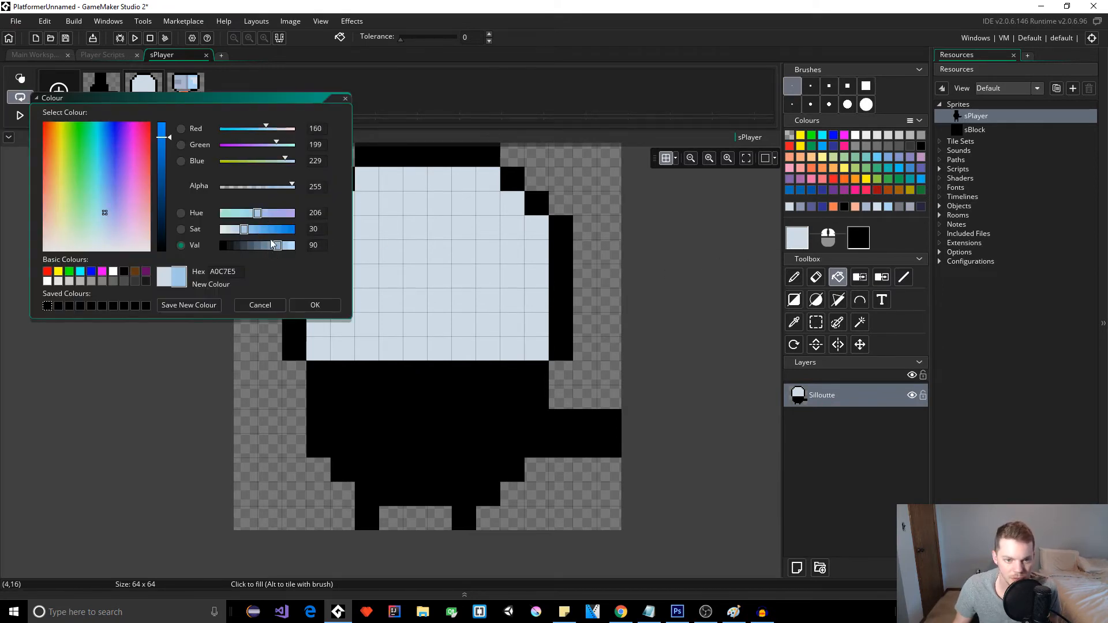
pyautogui.moveTo(251, 217)
pyautogui.mouseDown()
pyautogui.moveTo(245, 246)
pyautogui.moveTo(259, 217)
pyautogui.mouseUp()
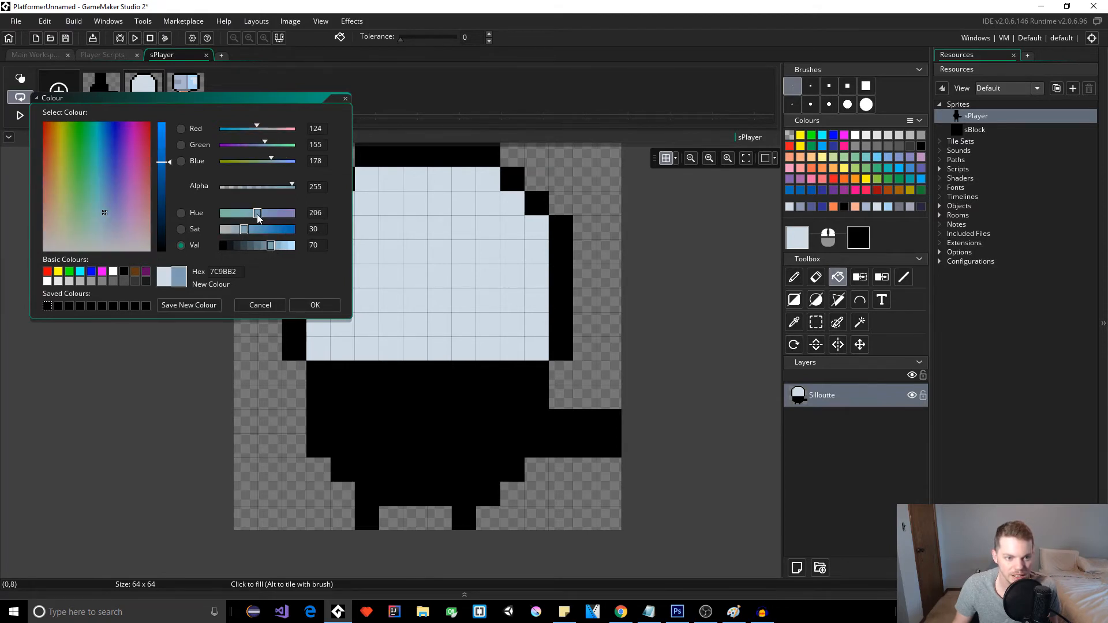
pyautogui.click(314, 305)
pyautogui.press('d')
pyautogui.moveTo(393, 346)
pyautogui.mouseDown()
pyautogui.moveTo(391, 292)
pyautogui.moveTo(379, 324)
pyautogui.moveTo(366, 272)
pyautogui.moveTo(348, 322)
pyautogui.moveTo(369, 226)
pyautogui.moveTo(417, 199)
pyautogui.moveTo(485, 194)
pyautogui.moveTo(488, 228)
pyautogui.moveTo(392, 241)
pyautogui.moveTo(401, 282)
pyautogui.moveTo(474, 230)
pyautogui.moveTo(494, 329)
pyautogui.moveTo(510, 324)
pyautogui.moveTo(503, 237)
pyautogui.moveTo(503, 283)
pyautogui.mouseUp()
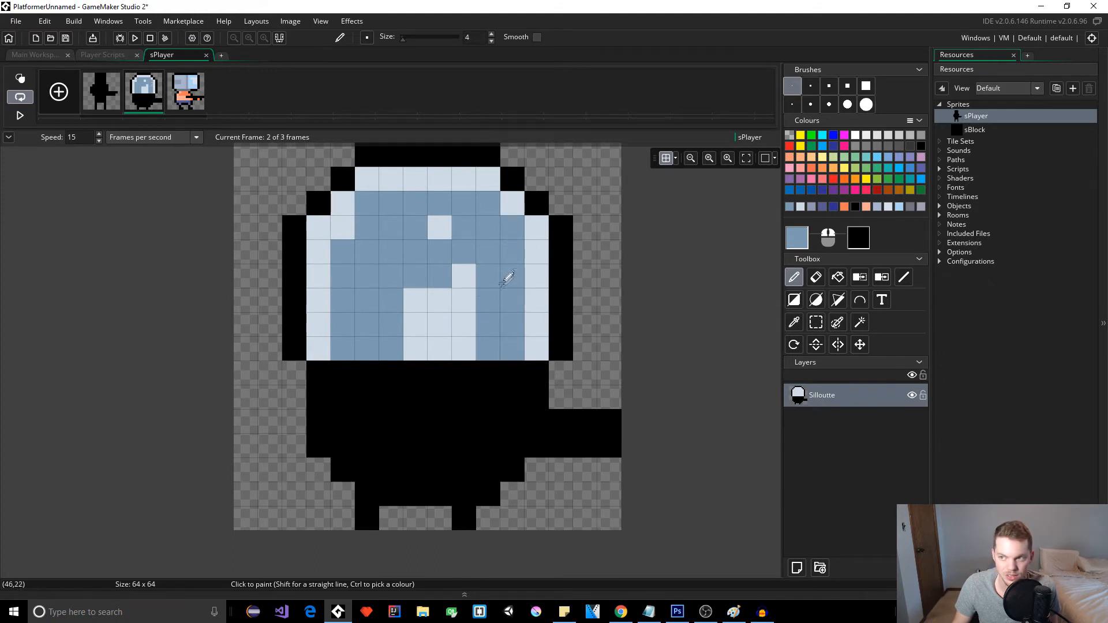
pyautogui.moveTo(503, 325)
pyautogui.mouseDown()
pyautogui.moveTo(448, 227)
pyautogui.moveTo(473, 324)
pyautogui.moveTo(416, 328)
pyautogui.mouseUp()
pyautogui.moveTo(384, 290)
pyautogui.mouseDown()
pyautogui.moveTo(344, 225)
pyautogui.moveTo(366, 292)
pyautogui.moveTo(358, 248)
pyautogui.moveTo(324, 335)
pyautogui.mouseUp()
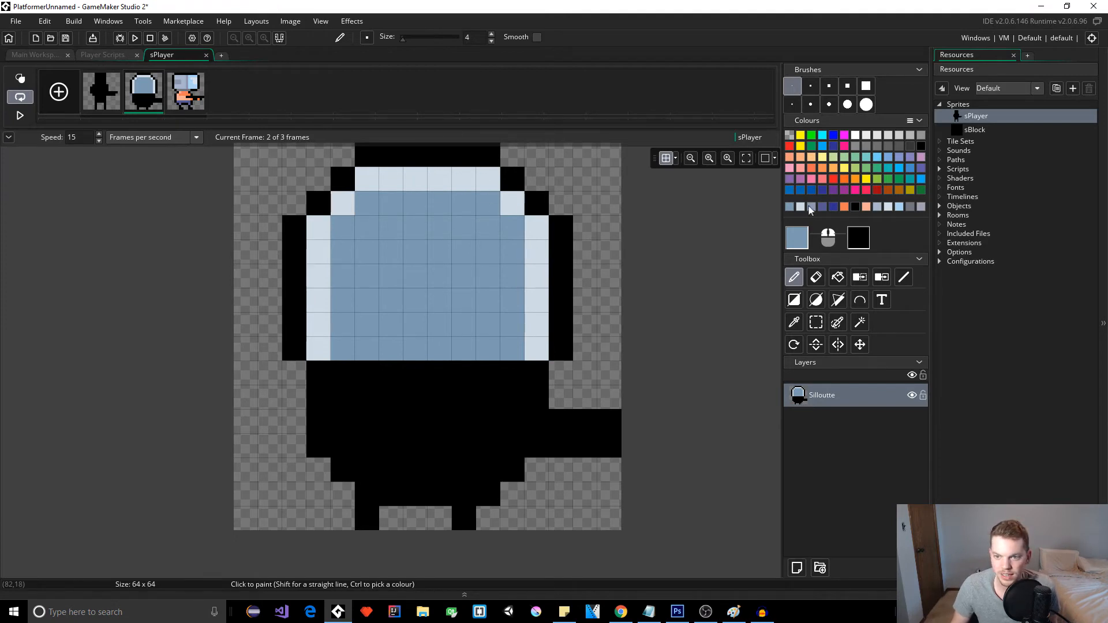
# Paint the four middle cells of the head's top row white and the four cells directly below in the sampled pale blue
pyautogui.click(856, 134)
pyautogui.moveTo(396, 174)
pyautogui.mouseDown()
pyautogui.moveTo(465, 168)
pyautogui.moveTo(460, 198)
pyautogui.mouseUp()
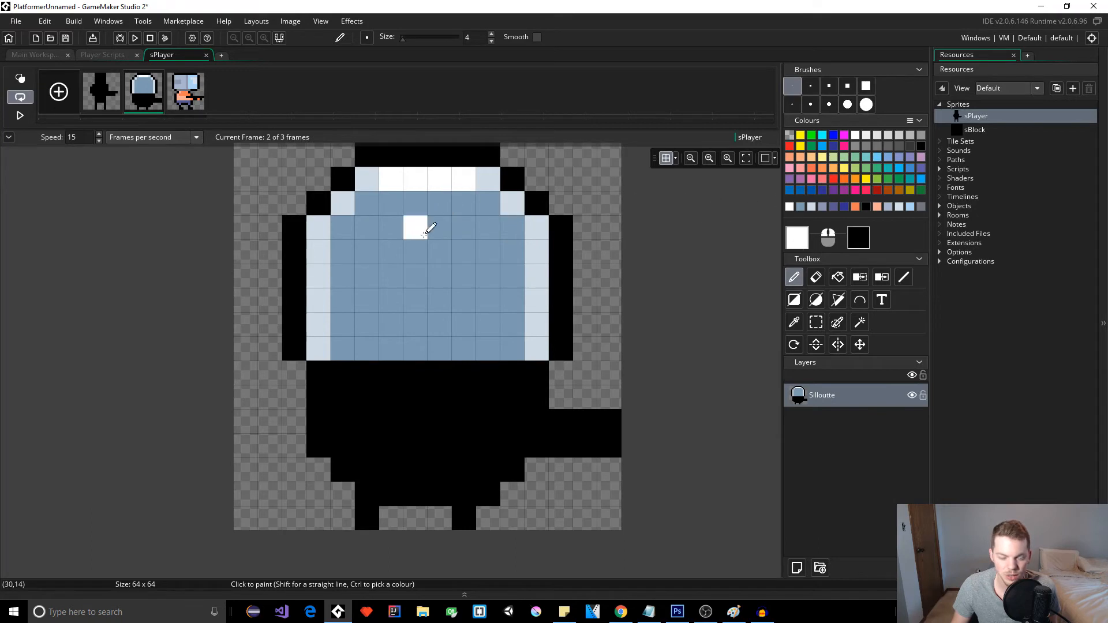
pyautogui.keyDown('ctrl'); pyautogui.click(370, 181); pyautogui.keyUp('ctrl')
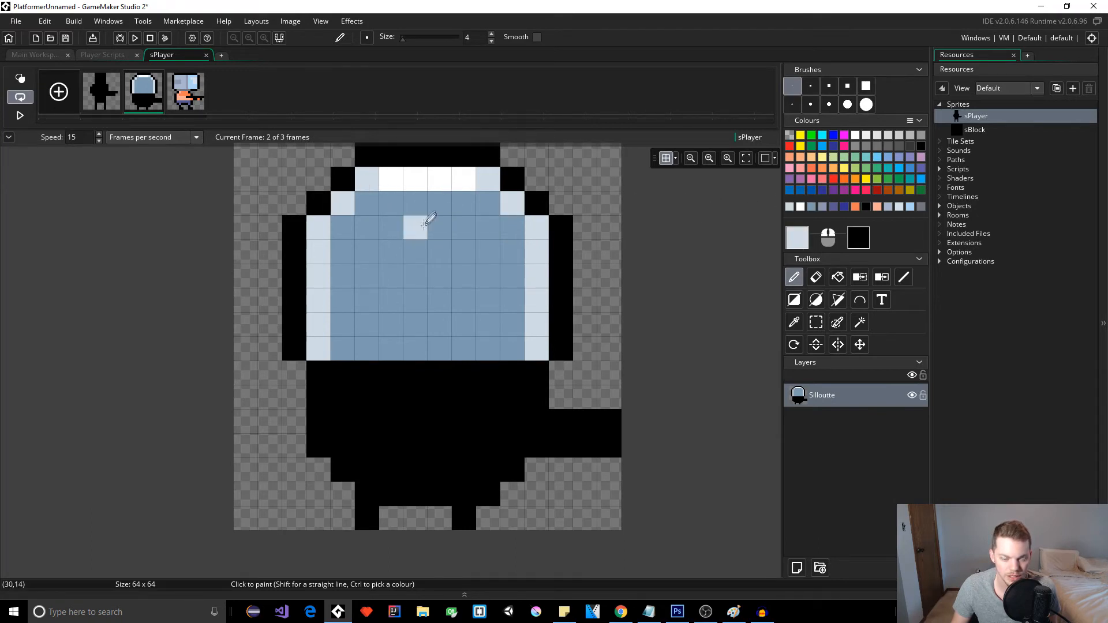
pyautogui.moveTo(404, 200); pyautogui.dragTo(462, 201)
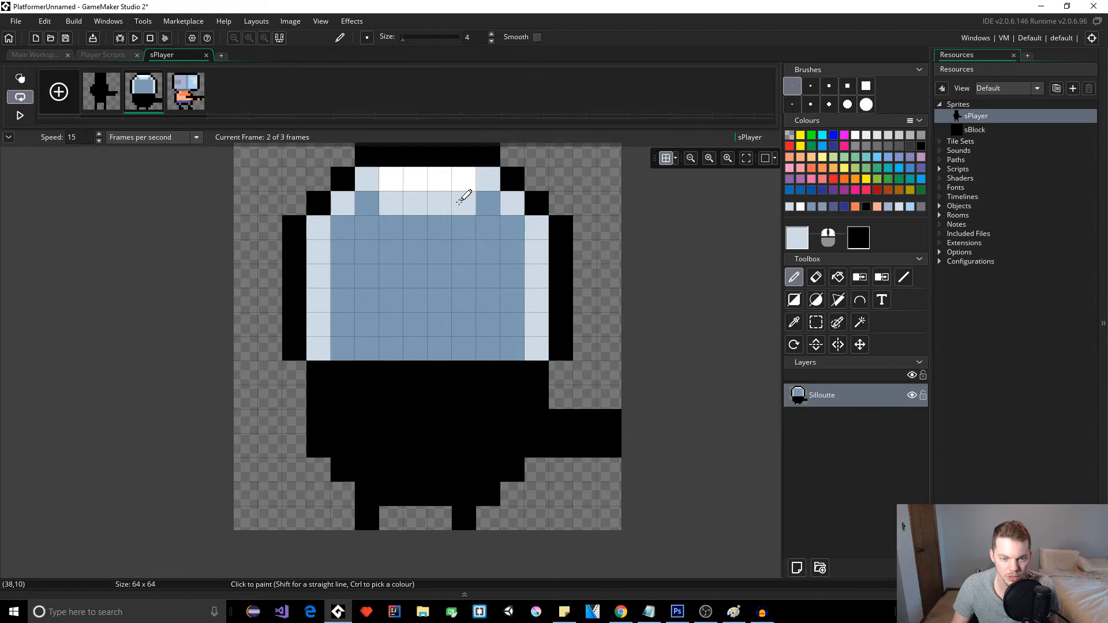
pyautogui.moveTo(368, 203); pyautogui.dragTo(376, 224)
pyautogui.scroll(-1, 479, 223)
pyautogui.scroll(1, 466, 223)
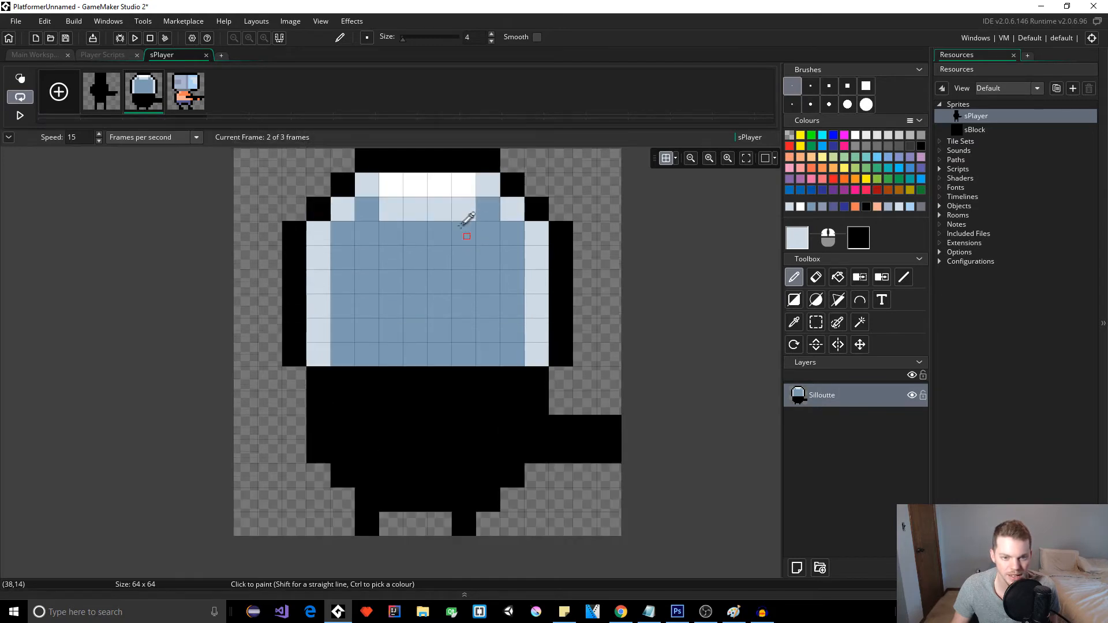
# Paint two white eyes of three by three cells on the face, one column apart, the front one reaching the outline
pyautogui.keyDown('ctrl'); pyautogui.scroll(-3, 462, 231); pyautogui.keyUp('ctrl')
pyautogui.keyDown('ctrl'); pyautogui.scroll(-2, 461, 231); pyautogui.keyUp('ctrl')
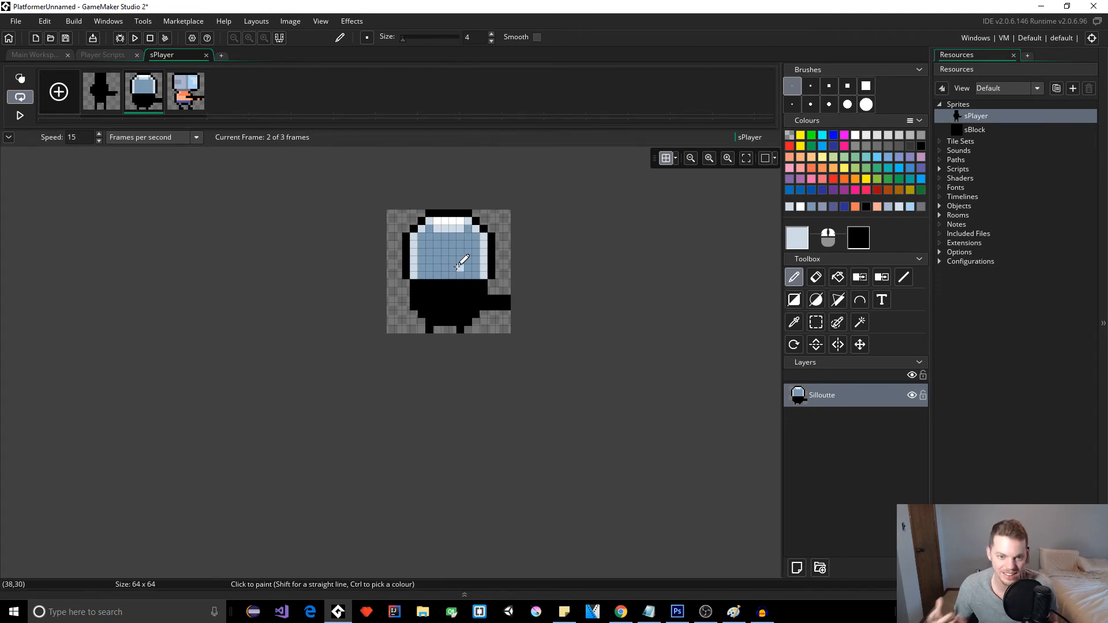
pyautogui.keyDown('ctrl'); pyautogui.scroll(3, 450, 254); pyautogui.keyUp('ctrl')
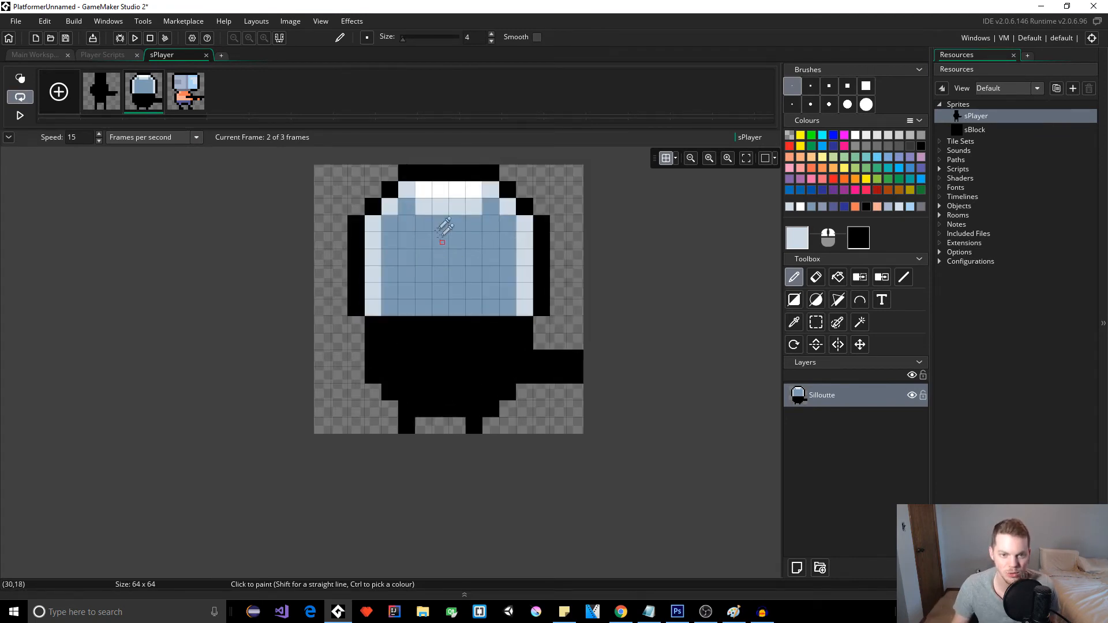
pyautogui.keyDown('ctrl'); pyautogui.scroll(1, 459, 214); pyautogui.keyUp('ctrl')
pyautogui.click(478, 245)
pyautogui.hotkey('ctrl', 'z')
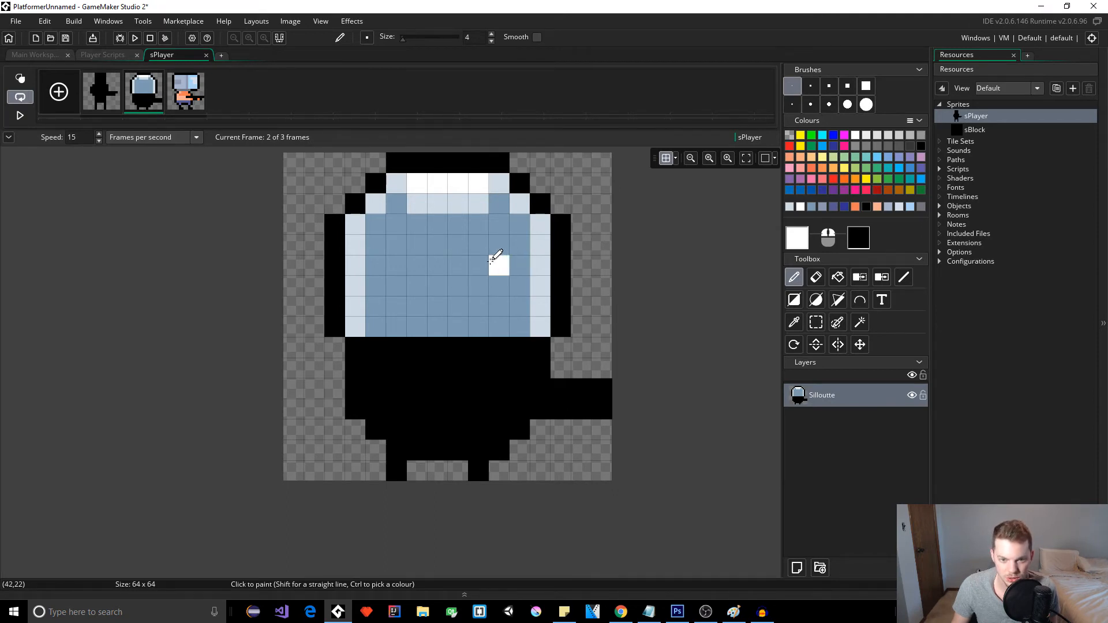
pyautogui.moveTo(493, 260)
pyautogui.mouseDown()
pyautogui.moveTo(540, 265)
pyautogui.moveTo(542, 298)
pyautogui.moveTo(497, 293)
pyautogui.moveTo(518, 285)
pyautogui.mouseUp()
pyautogui.moveTo(457, 258)
pyautogui.mouseDown()
pyautogui.moveTo(445, 301)
pyautogui.moveTo(424, 295)
pyautogui.moveTo(440, 257)
pyautogui.moveTo(437, 283)
pyautogui.mouseUp()
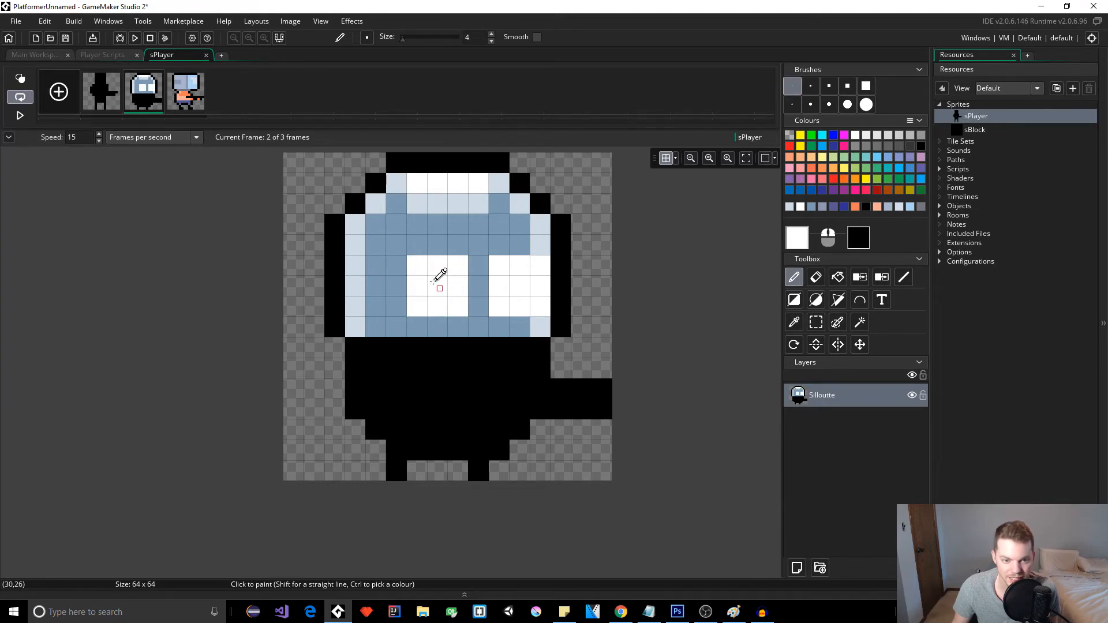
# Darken the white to value 80 and shade the rear column of each eye with the resulting grey
pyautogui.click(795, 245)
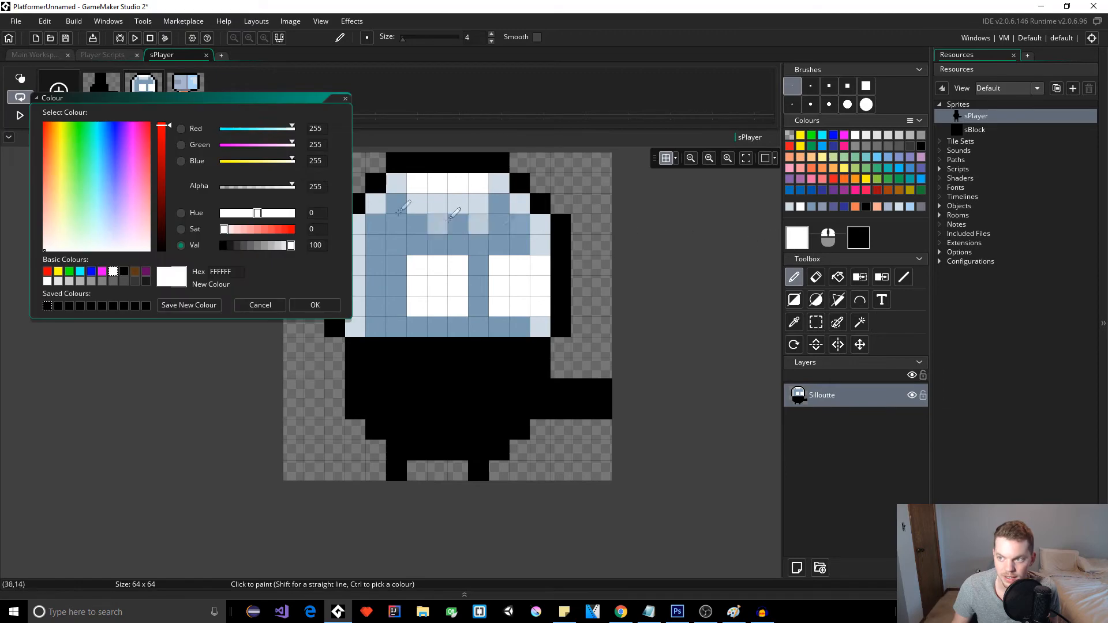
pyautogui.click(283, 246)
pyautogui.click(315, 305)
pyautogui.click(797, 238)
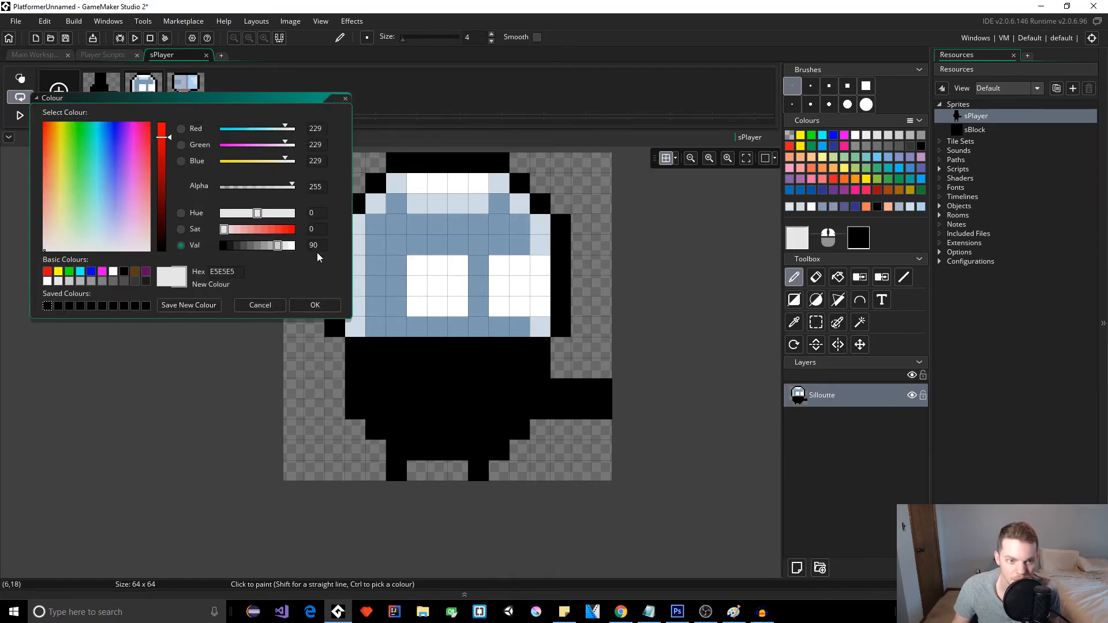
pyautogui.moveTo(324, 246); pyautogui.dragTo(248, 264)
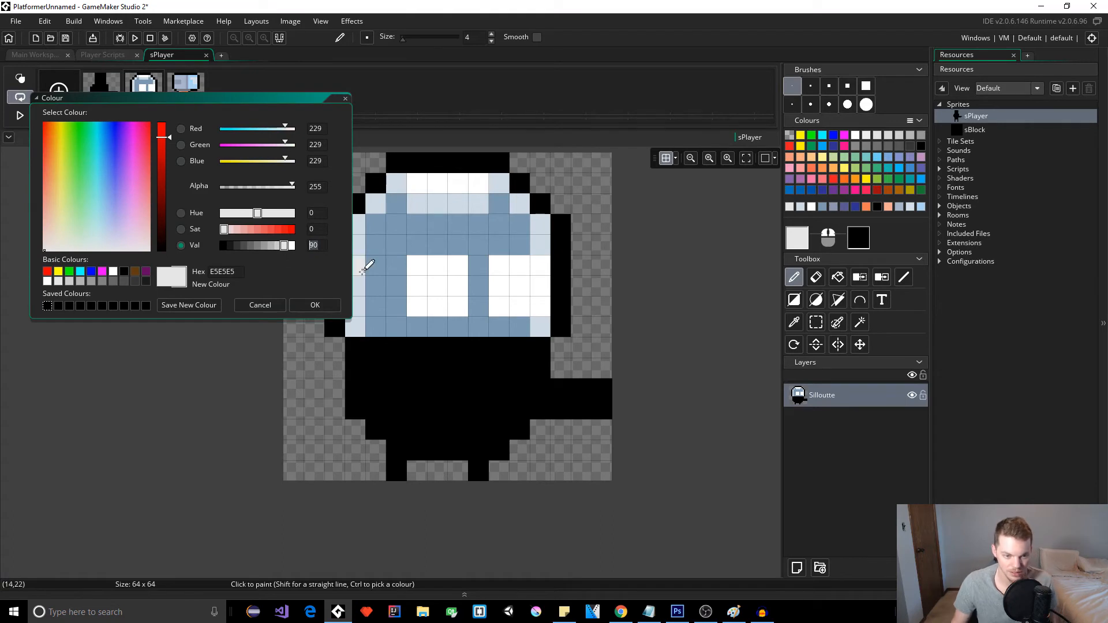
pyautogui.write('80')
pyautogui.press('Return')
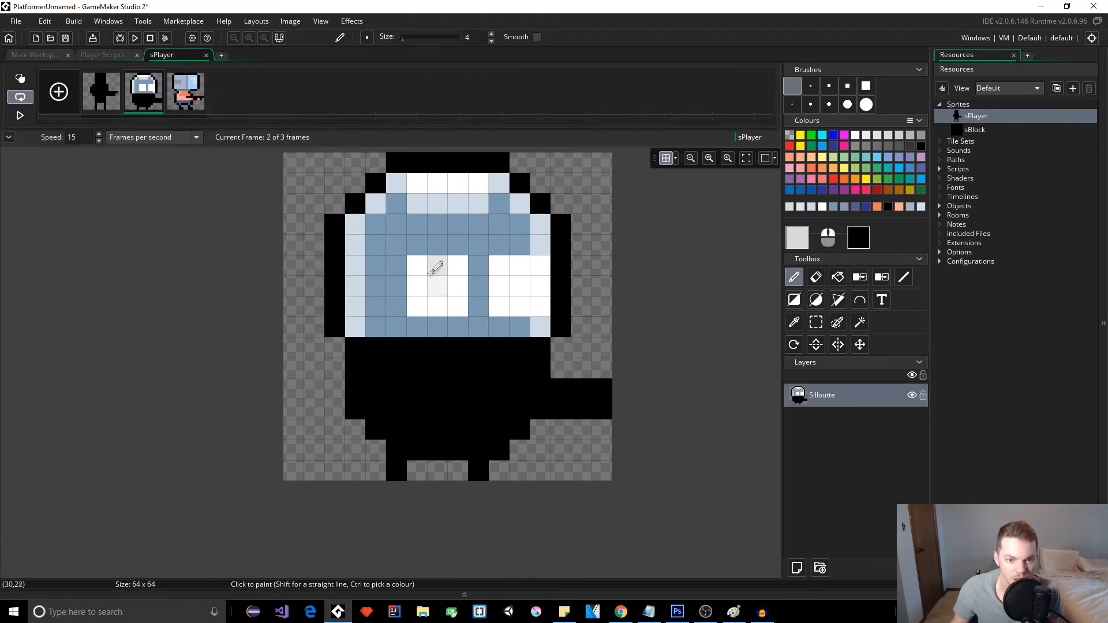
pyautogui.moveTo(412, 266); pyautogui.dragTo(416, 311)
pyautogui.moveTo(497, 260)
pyautogui.mouseDown()
pyautogui.moveTo(502, 297)
pyautogui.moveTo(517, 309)
pyautogui.mouseUp()
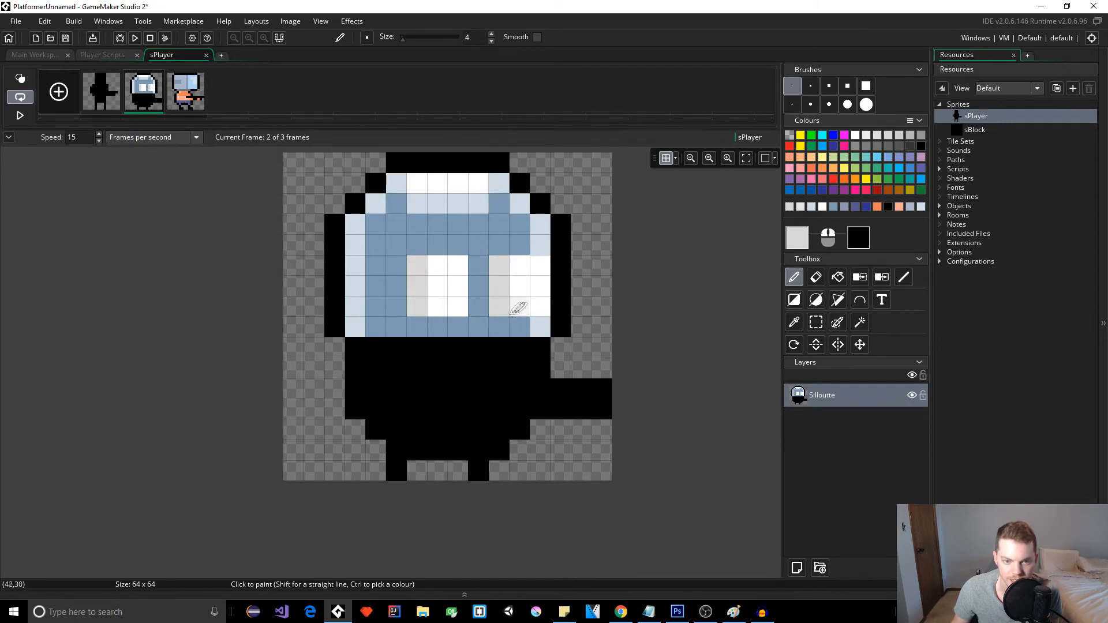
# Paint a dark blue pupil in the middle front cell of each eye and recolour both with a less saturated blue
pyautogui.click(835, 148)
pyautogui.click(540, 285)
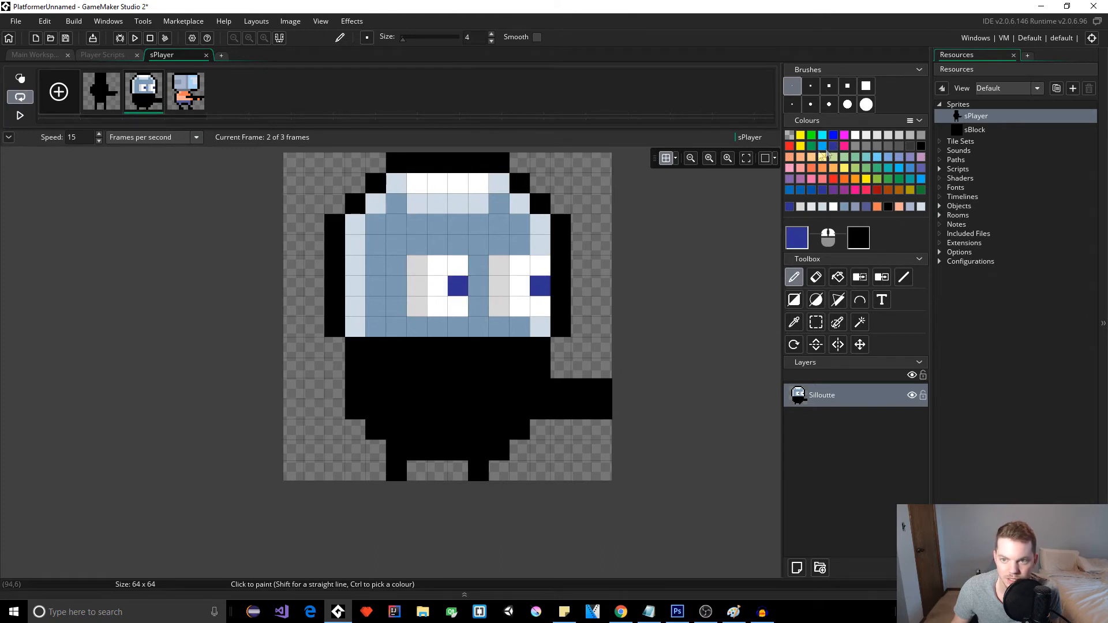
pyautogui.click(797, 235)
pyautogui.moveTo(266, 228); pyautogui.dragTo(255, 229)
pyautogui.click(312, 304)
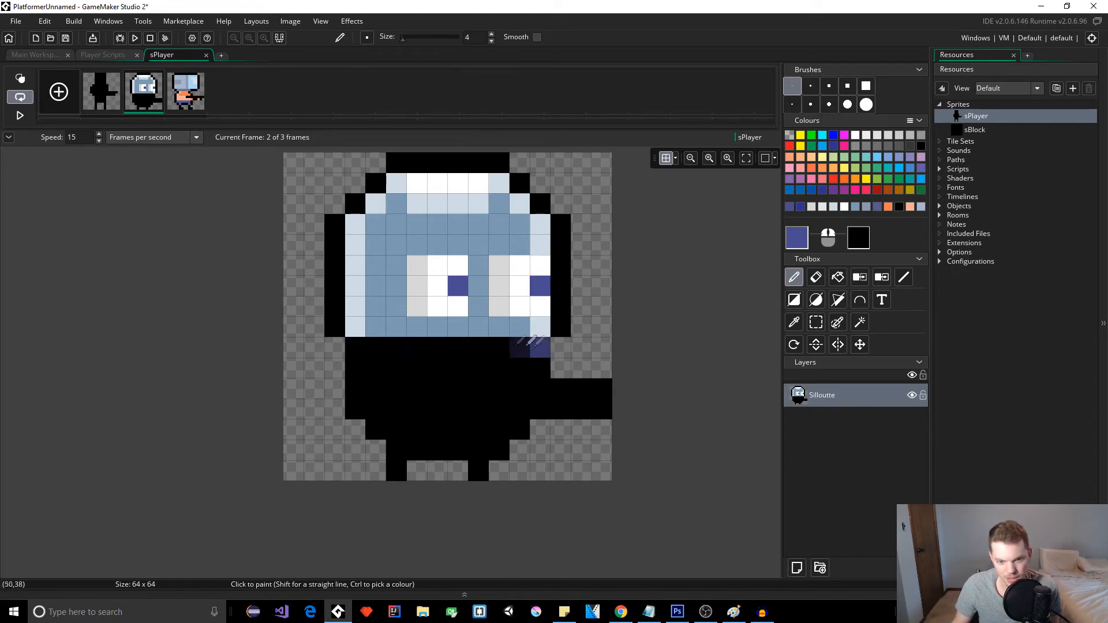
# Sample the face's grey-blue and extend the face downward with a centred row of six cells
pyautogui.keyDown('ctrl'); pyautogui.click(398, 328); pyautogui.keyUp('ctrl')
pyautogui.moveTo(392, 346); pyautogui.dragTo(522, 346)
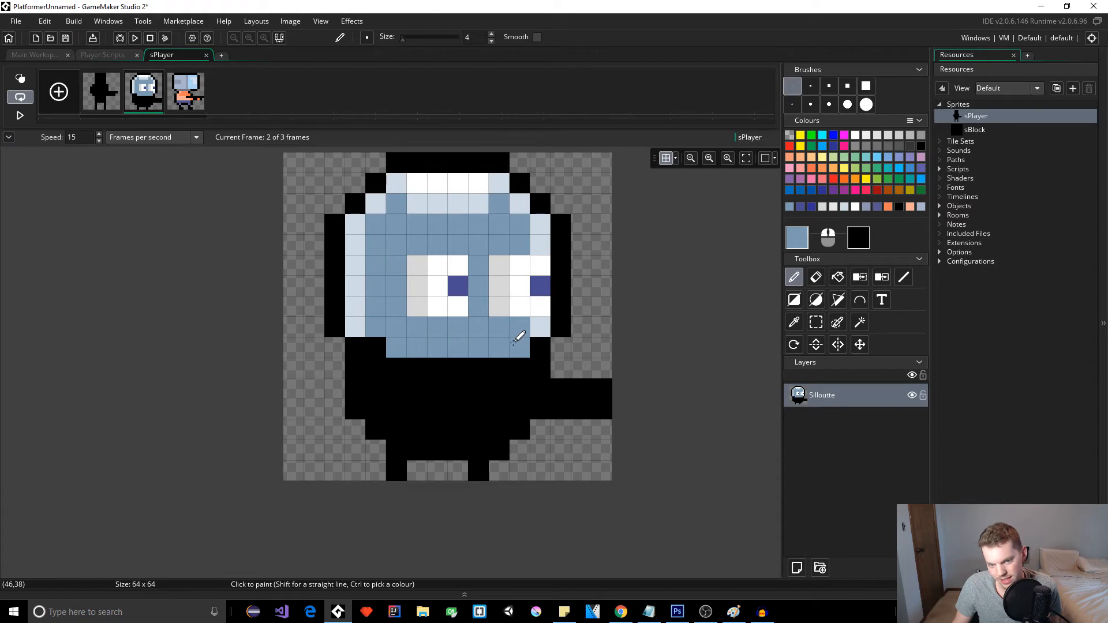
pyautogui.click(374, 348)
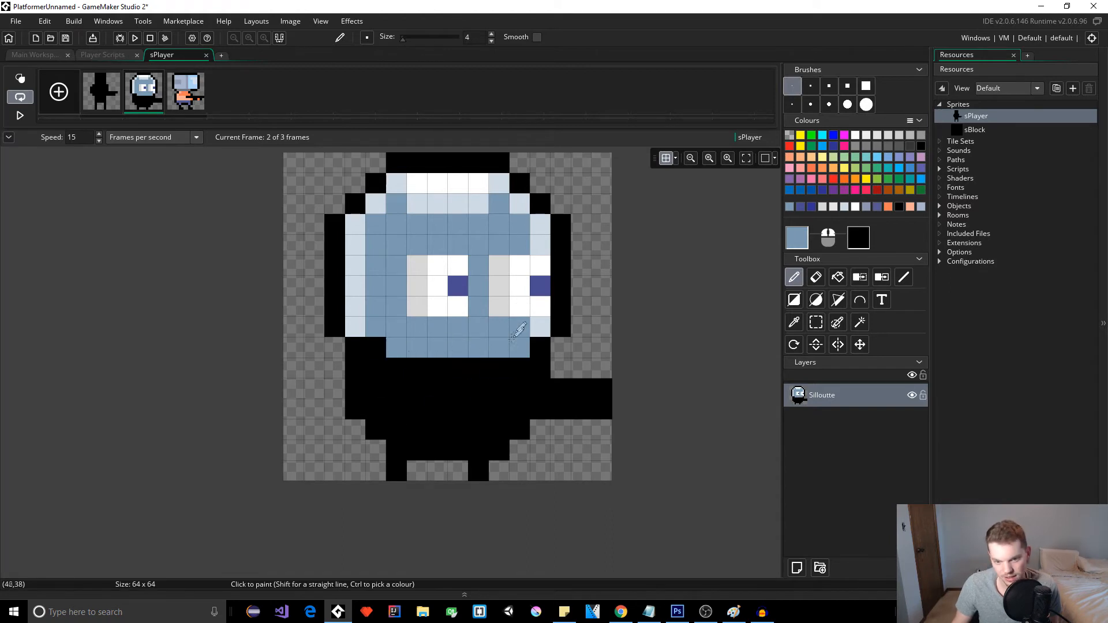
pyautogui.hotkey('ctrl', 'z')
pyautogui.moveTo(403, 341); pyautogui.dragTo(508, 346)
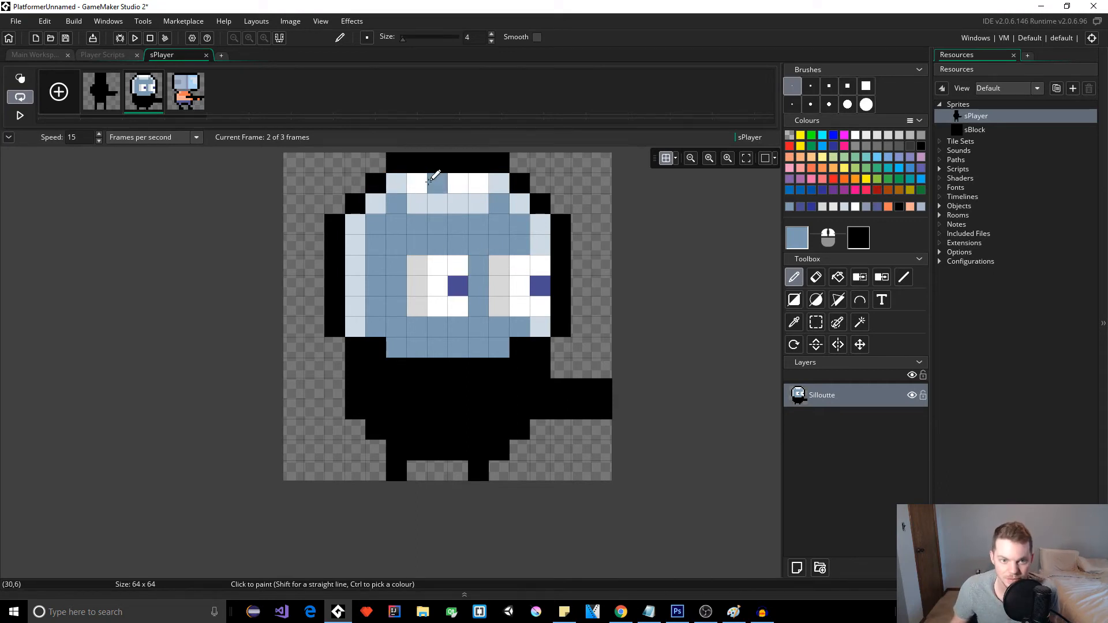
pyautogui.scroll(-8, 408, 359)
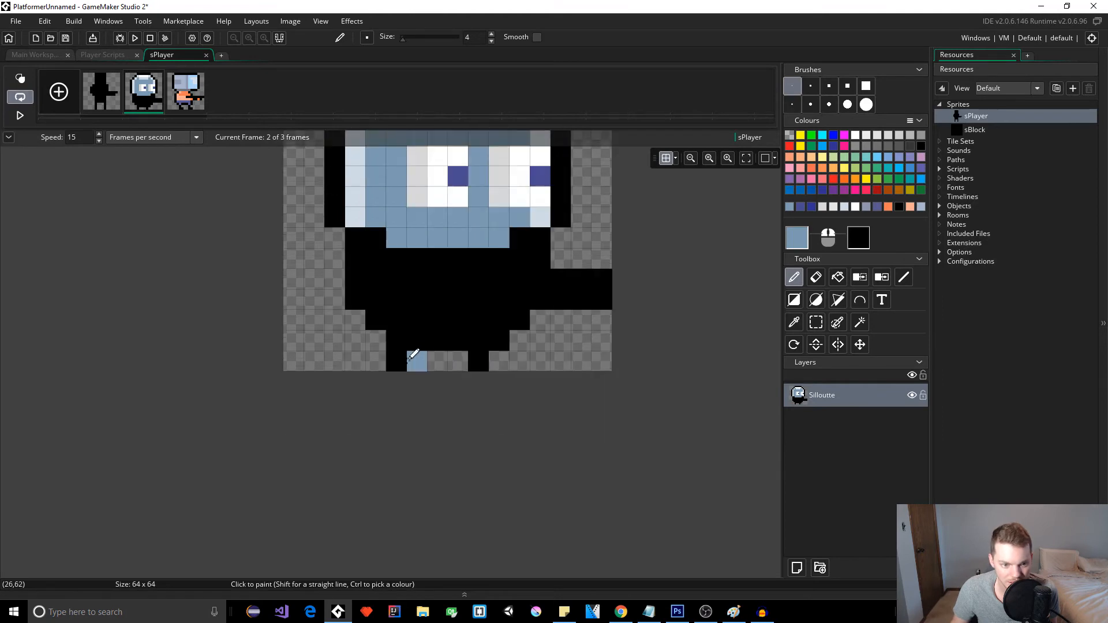
pyautogui.scroll(9, 428, 370)
pyautogui.click(434, 381)
pyautogui.scroll(1, 435, 379)
pyautogui.scroll(-3, 441, 377)
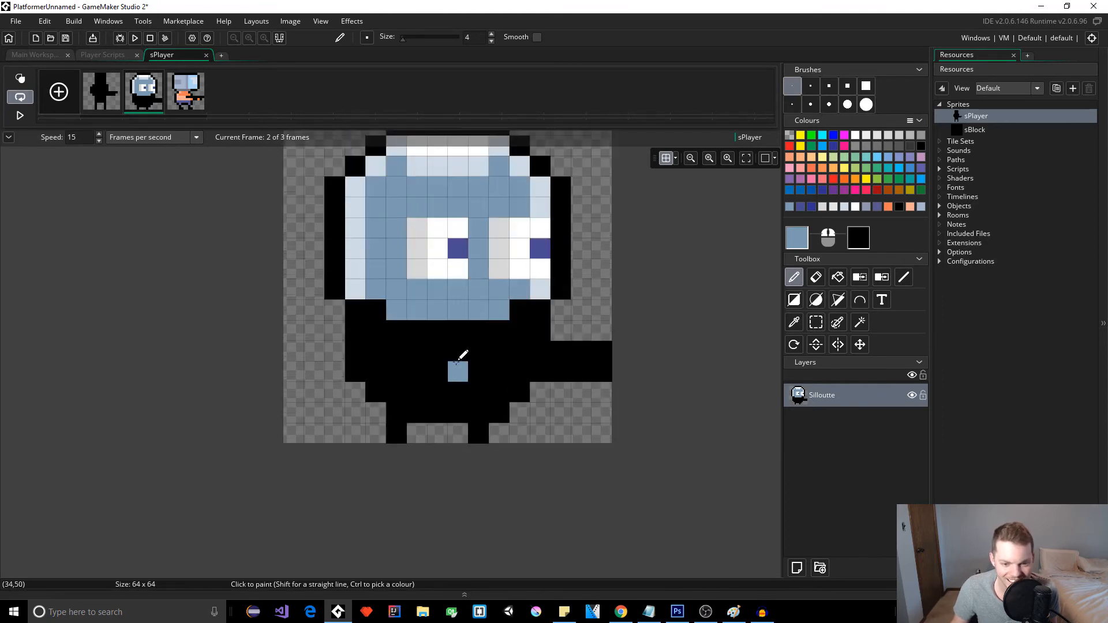
# Mix a darker shade from the face's grey-blue with hue 226 and value 40, and raise its saturation above 20
pyautogui.scroll(1, 458, 357)
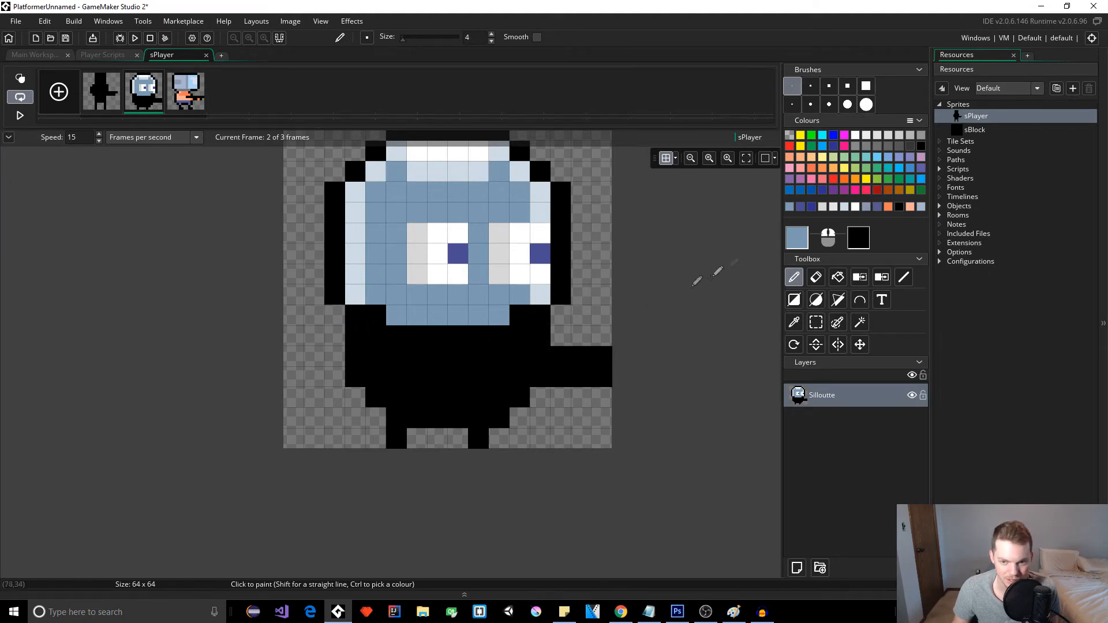
pyautogui.click(797, 245)
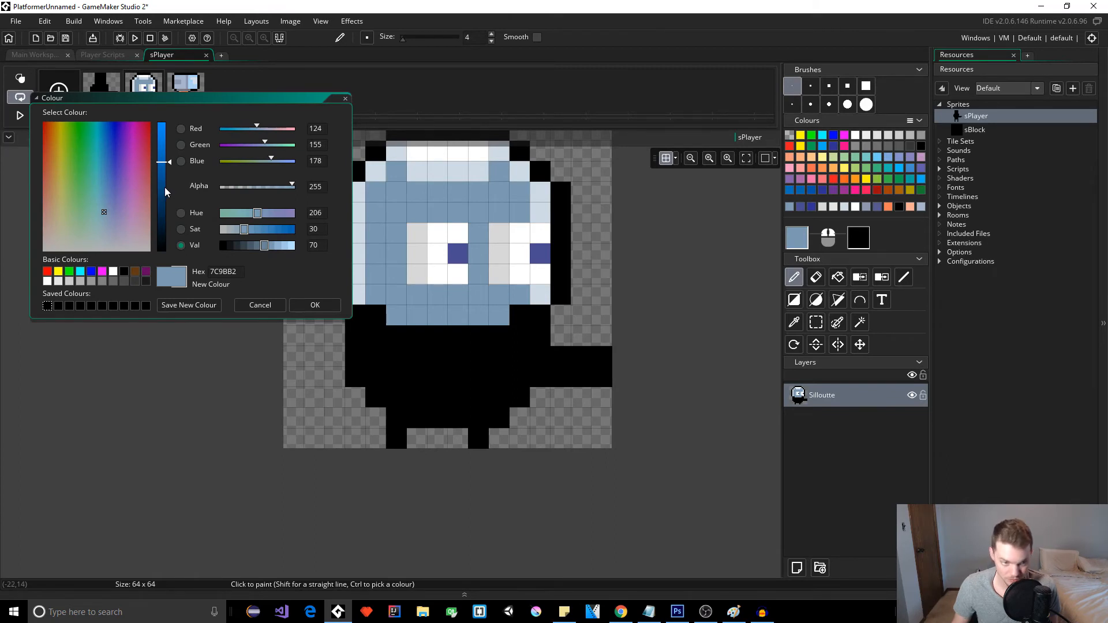
pyautogui.click(374, 312)
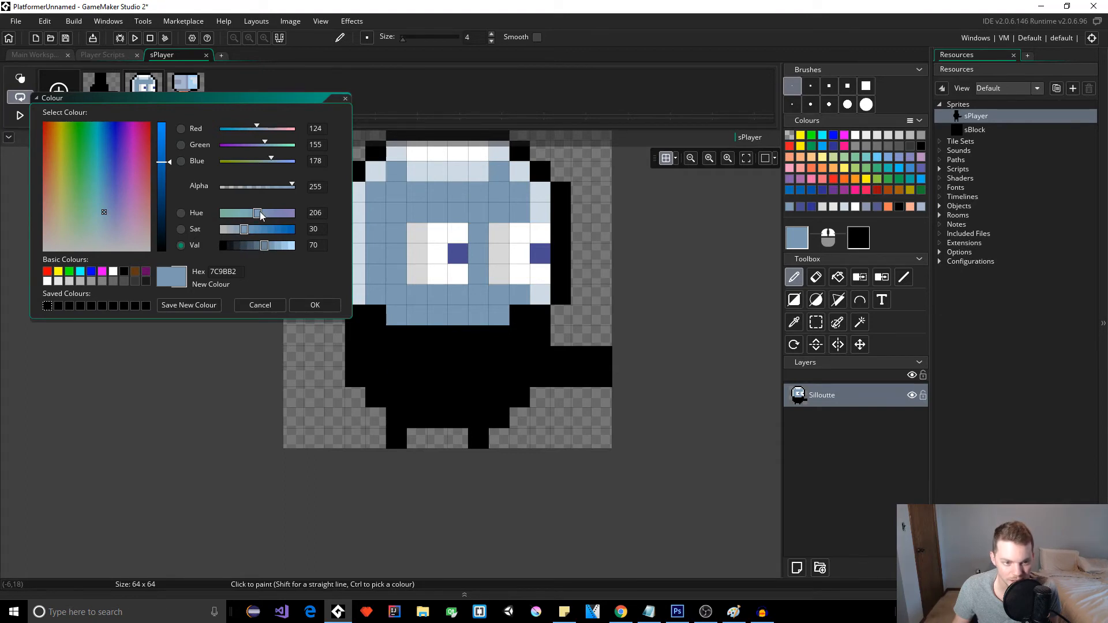
pyautogui.moveTo(258, 215); pyautogui.dragTo(248, 247)
pyautogui.click(291, 307)
pyautogui.click(404, 319)
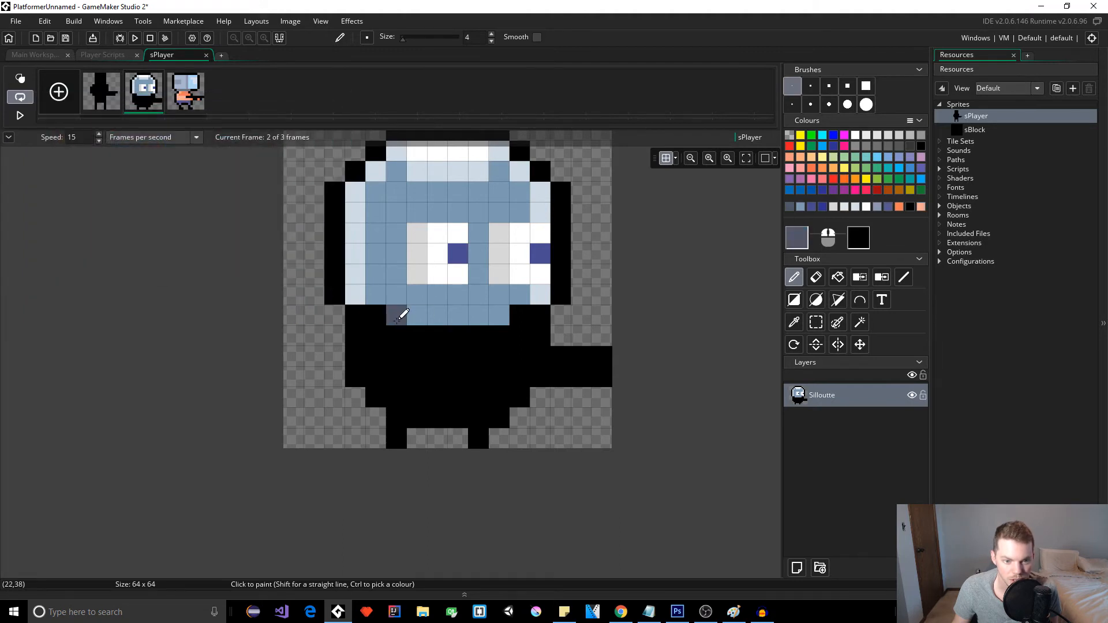
pyautogui.click(796, 242)
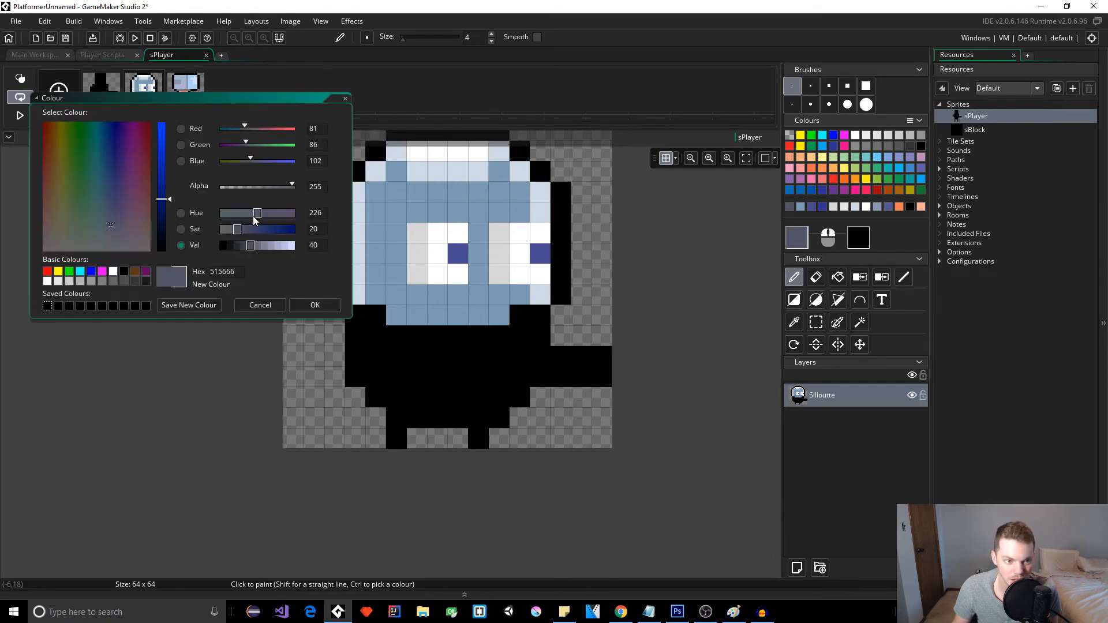
pyautogui.click(316, 305)
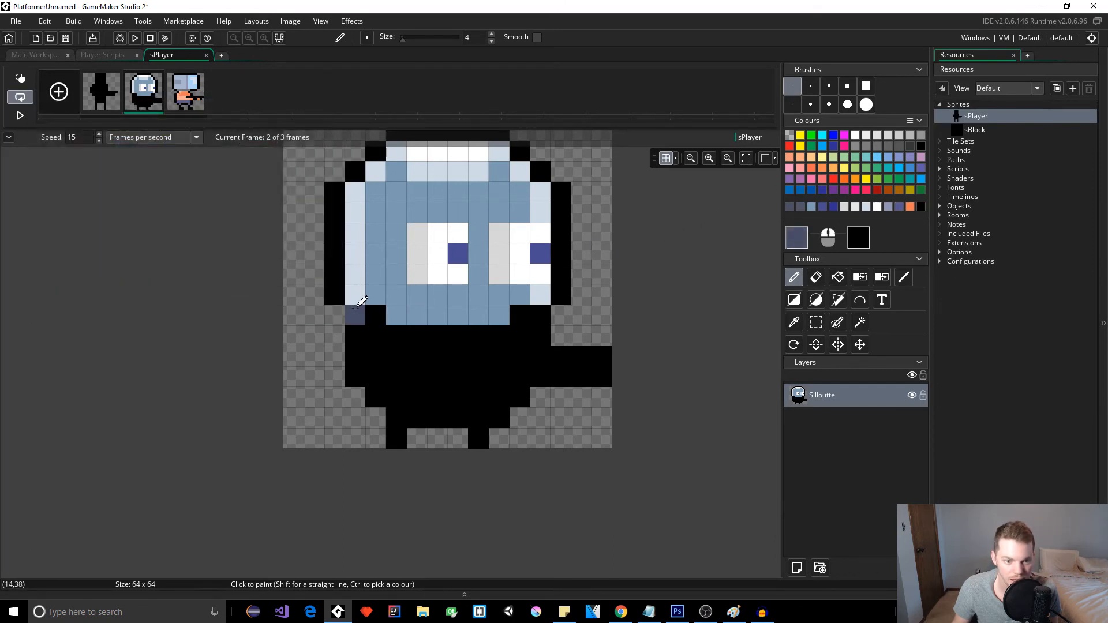
# Paint a dark shadow row of six cells beneath the face with one higher cell at each end, and erase the protruding arm
pyautogui.click(376, 312)
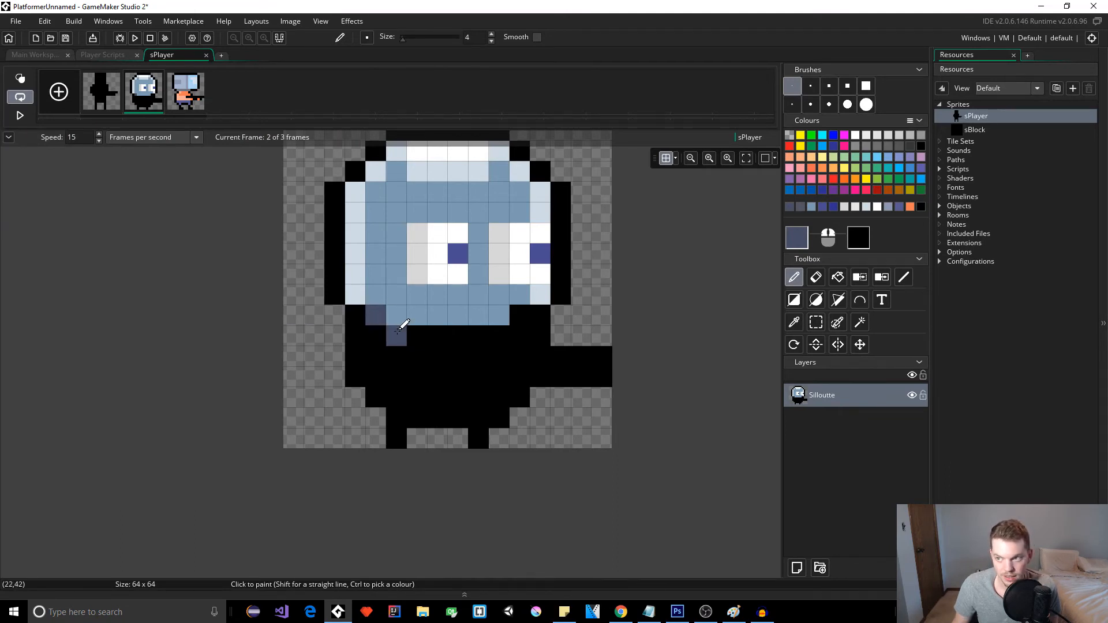
pyautogui.moveTo(399, 333); pyautogui.dragTo(531, 319)
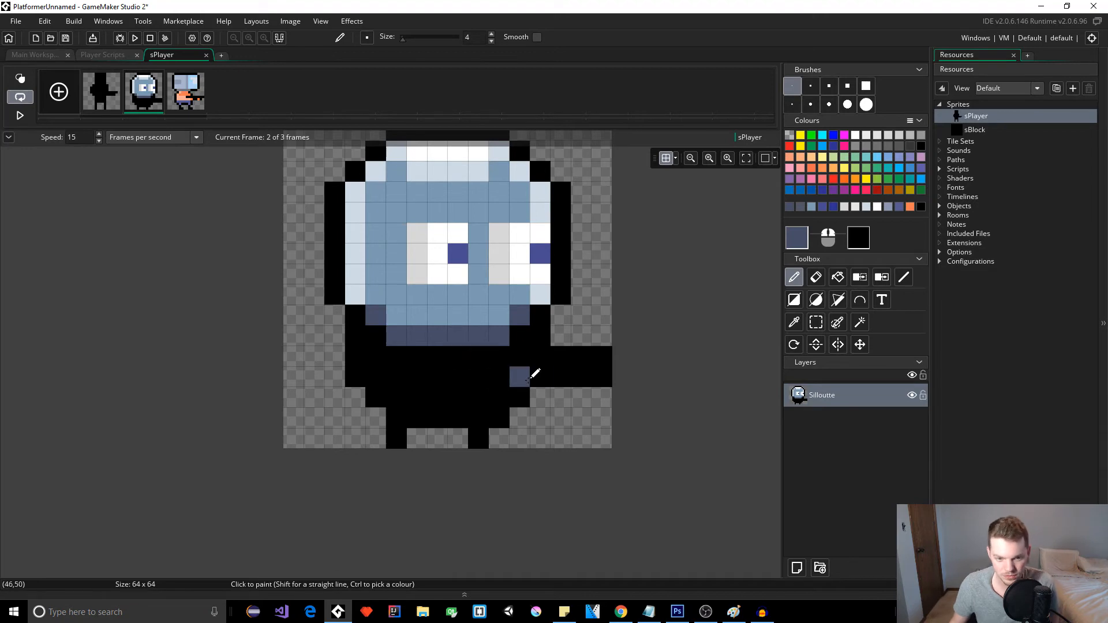
pyautogui.click(516, 316)
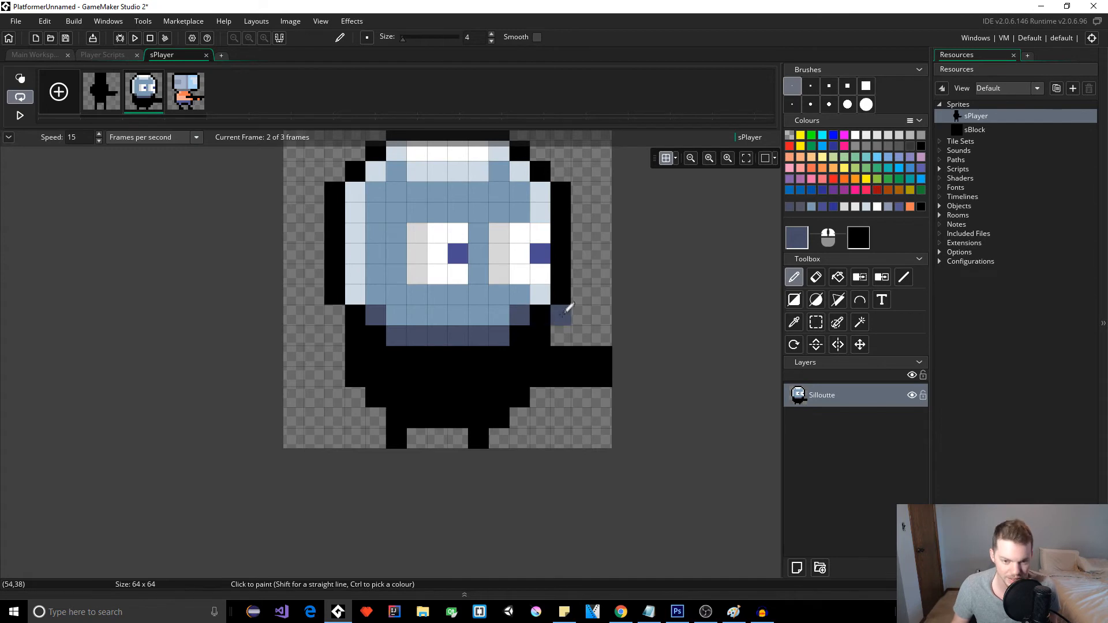
pyautogui.press('e')
pyautogui.moveTo(559, 351)
pyautogui.mouseDown()
pyautogui.moveTo(559, 380)
pyautogui.moveTo(594, 394)
pyautogui.moveTo(581, 357)
pyautogui.mouseUp()
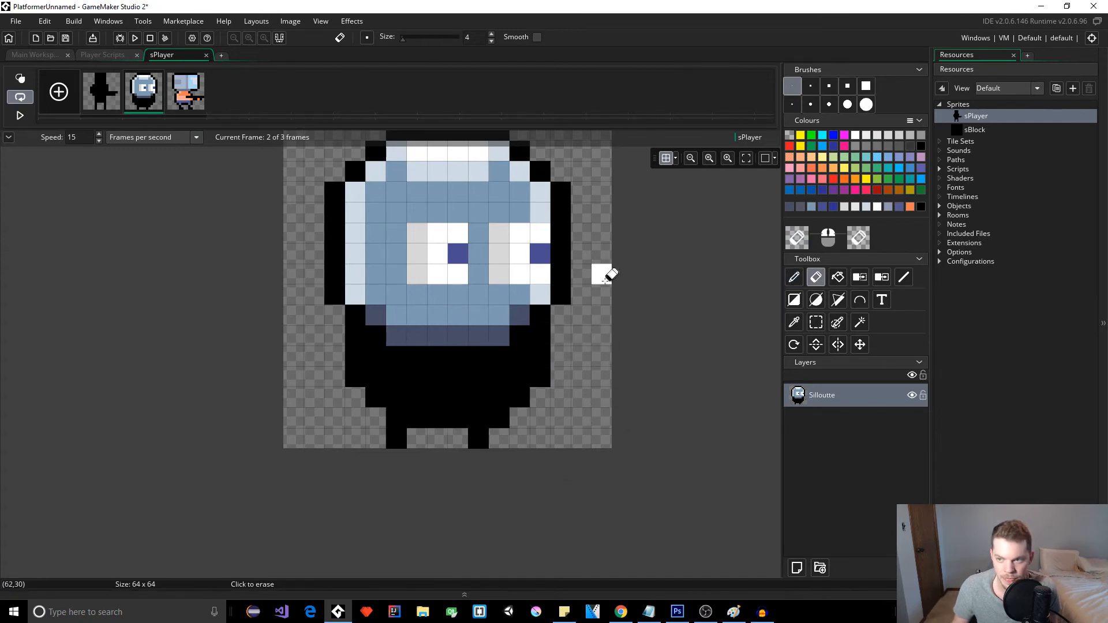
# Choose a light orange drawing colour and set its saturation to 80 and value to 88
pyautogui.click(833, 168)
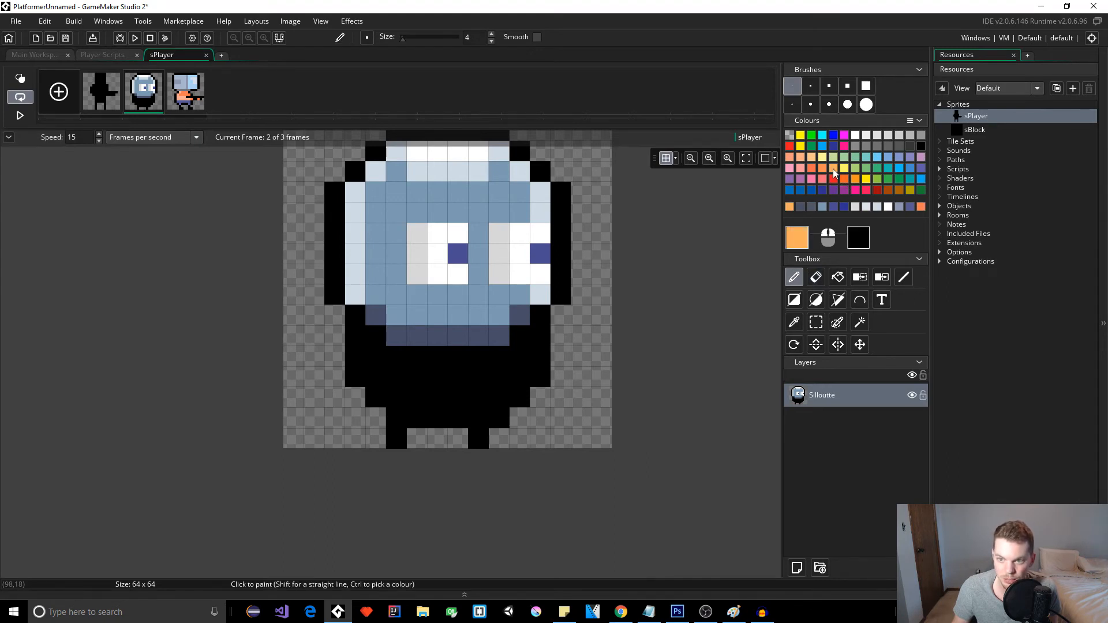
pyautogui.doubleClick(833, 169)
pyautogui.moveTo(169, 129); pyautogui.dragTo(165, 153)
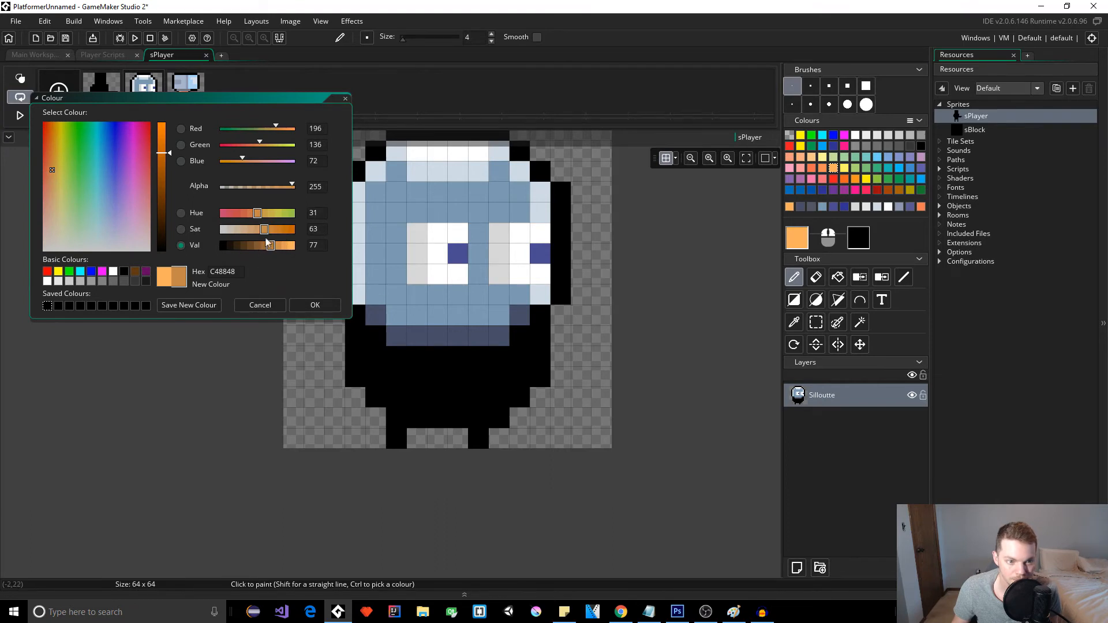
pyautogui.moveTo(164, 168); pyautogui.dragTo(165, 137)
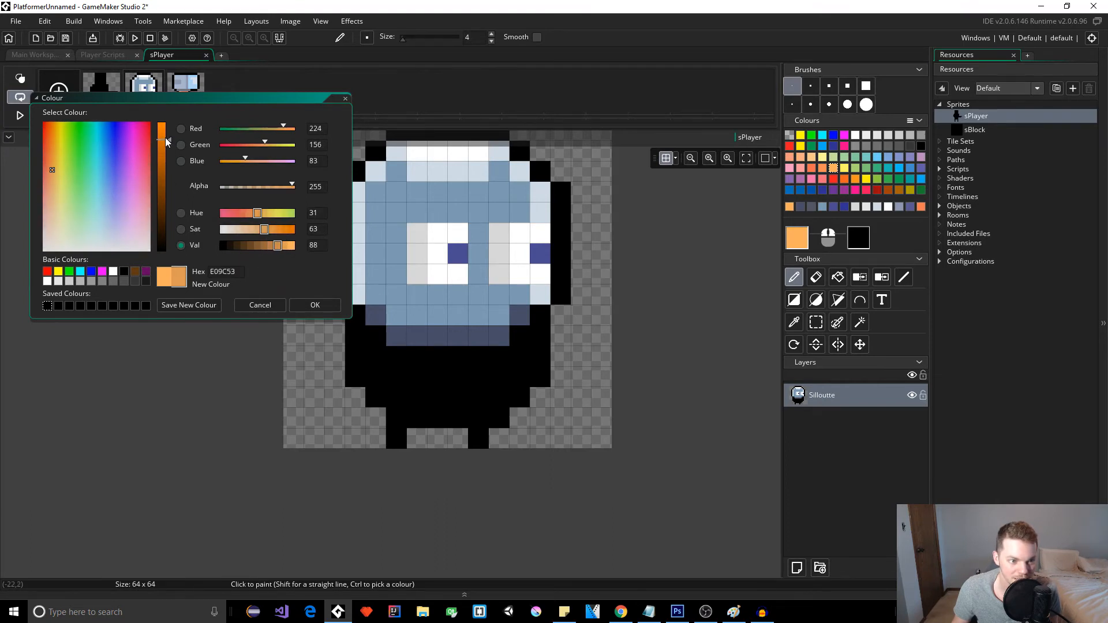
pyautogui.click(277, 230)
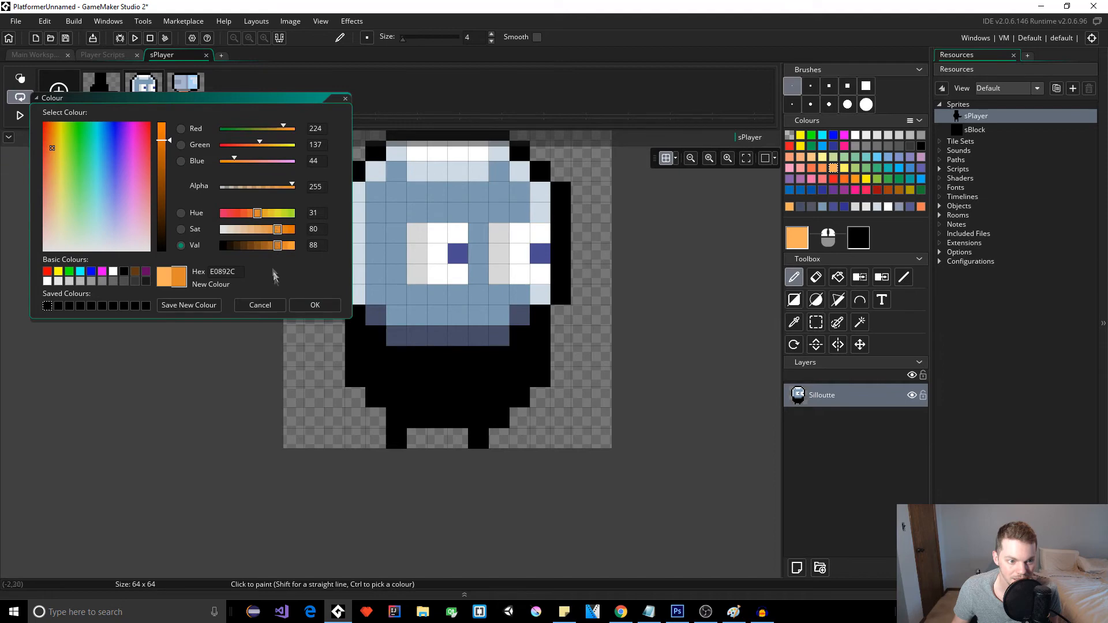
pyautogui.click(314, 305)
# Fill the body below the face shadow with the orange, keeping a one-cell black outline on both sides and the lower corners
pyautogui.click(397, 378)
pyautogui.moveTo(412, 369)
pyautogui.mouseDown()
pyautogui.moveTo(397, 355)
pyautogui.moveTo(493, 356)
pyautogui.mouseUp()
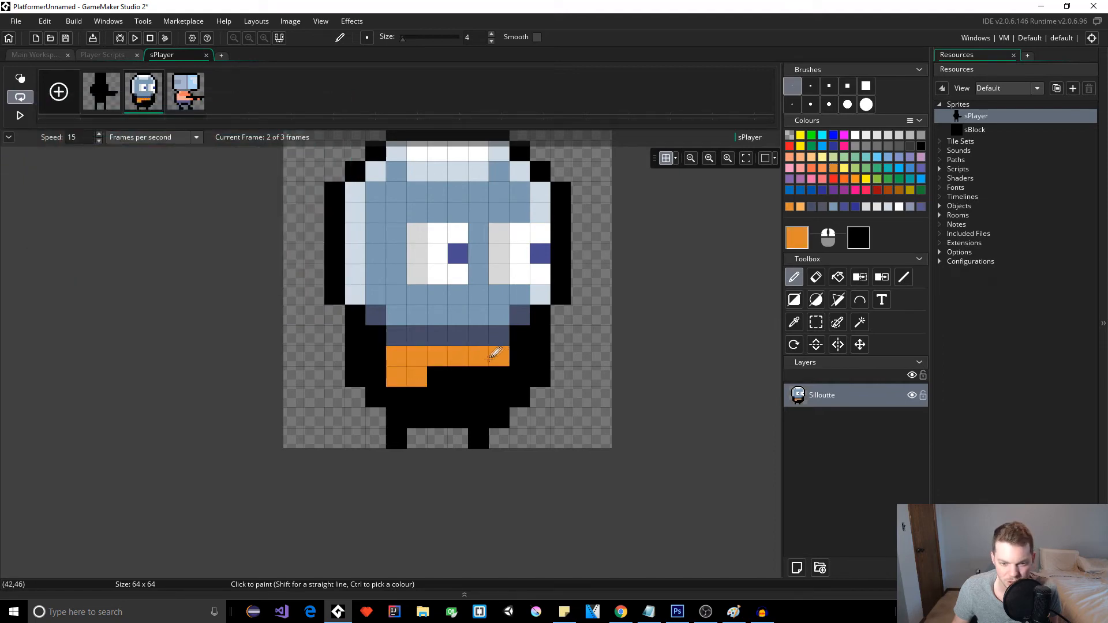
pyautogui.moveTo(377, 341)
pyautogui.mouseDown()
pyautogui.moveTo(378, 372)
pyautogui.moveTo(416, 410)
pyautogui.moveTo(481, 397)
pyautogui.moveTo(548, 319)
pyautogui.mouseUp()
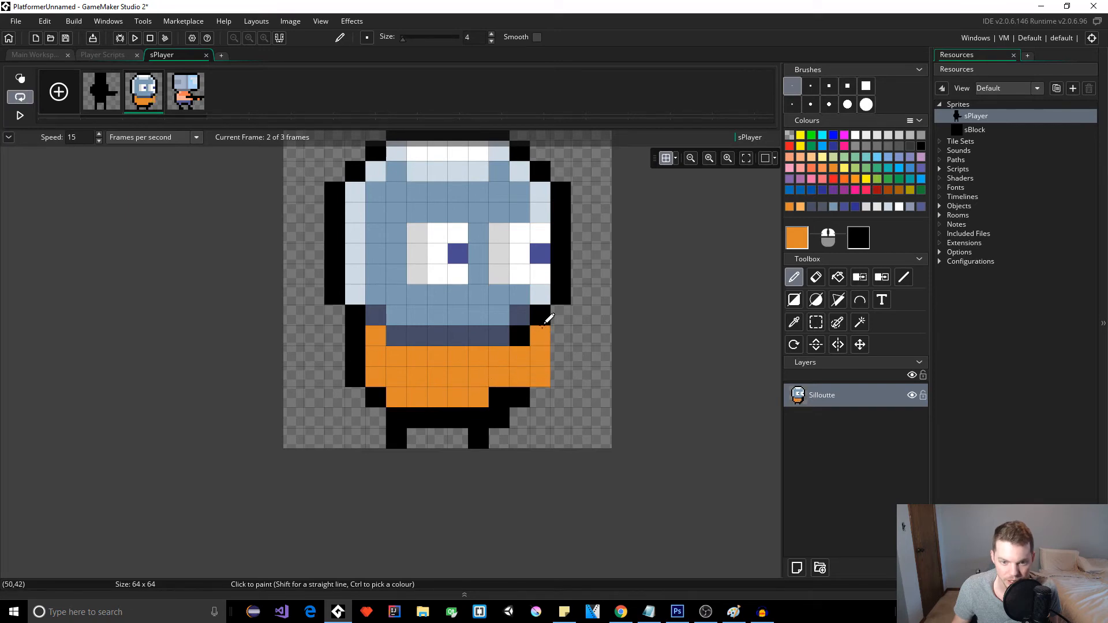
pyautogui.moveTo(497, 398); pyautogui.dragTo(518, 393)
pyautogui.hotkey('ctrl', 'z')
pyautogui.hotkey('ctrl', 'z')
pyautogui.moveTo(521, 353)
pyautogui.mouseDown()
pyautogui.moveTo(519, 370)
pyautogui.moveTo(527, 339)
pyautogui.mouseUp()
pyautogui.click(502, 396)
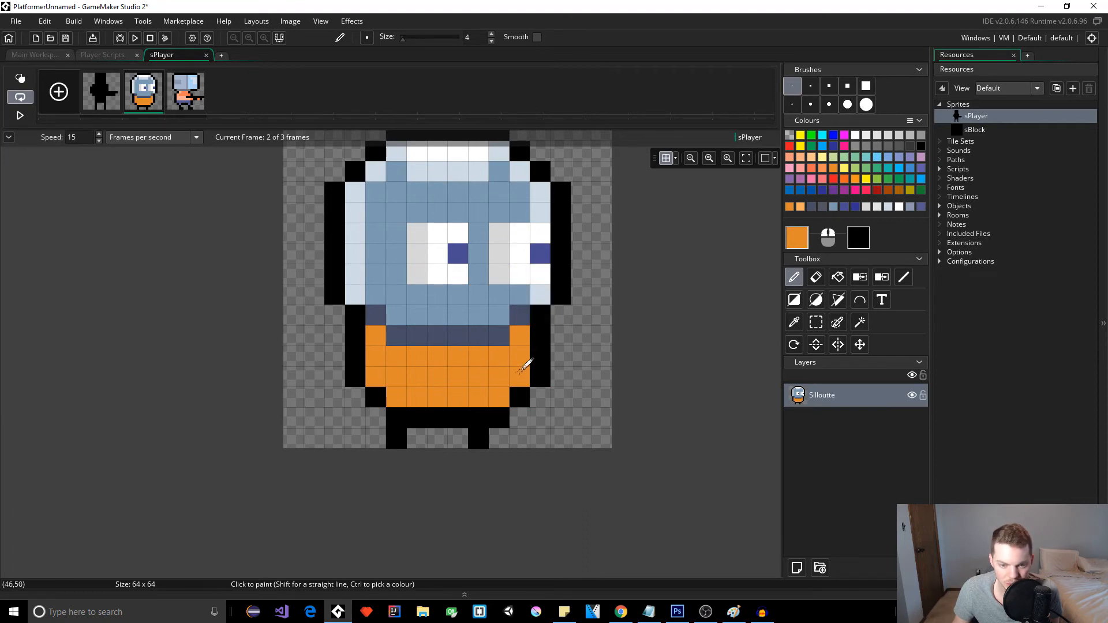
# Change the orange to hue 21, saturation 70 and value 70, and shade the body's upper edge with six cells plus one higher at each end
pyautogui.click(805, 245)
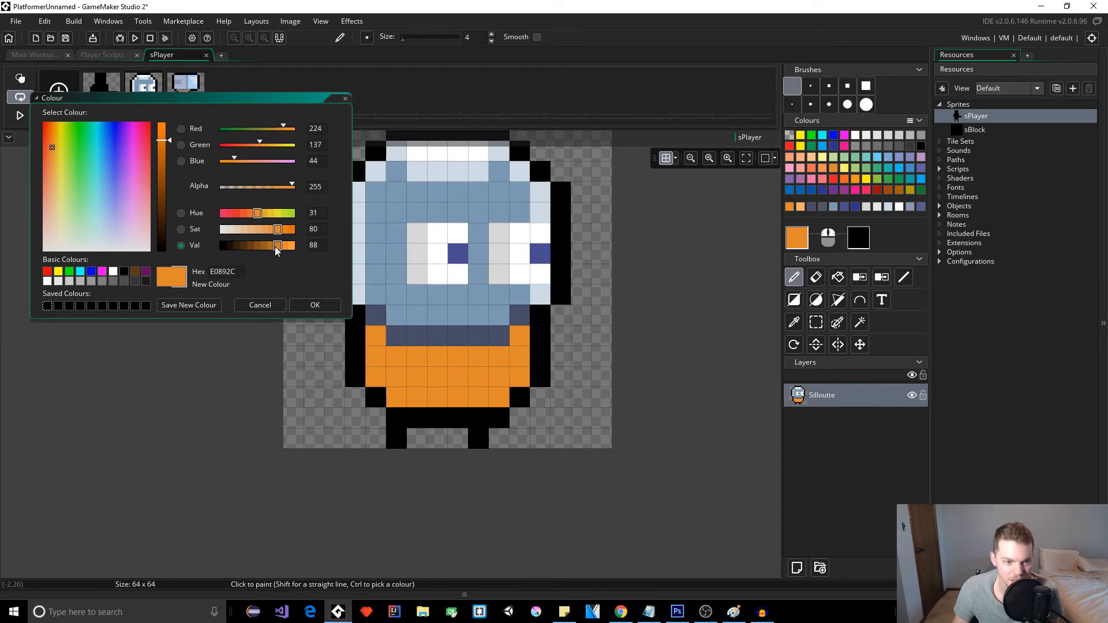
pyautogui.moveTo(276, 247); pyautogui.dragTo(273, 233)
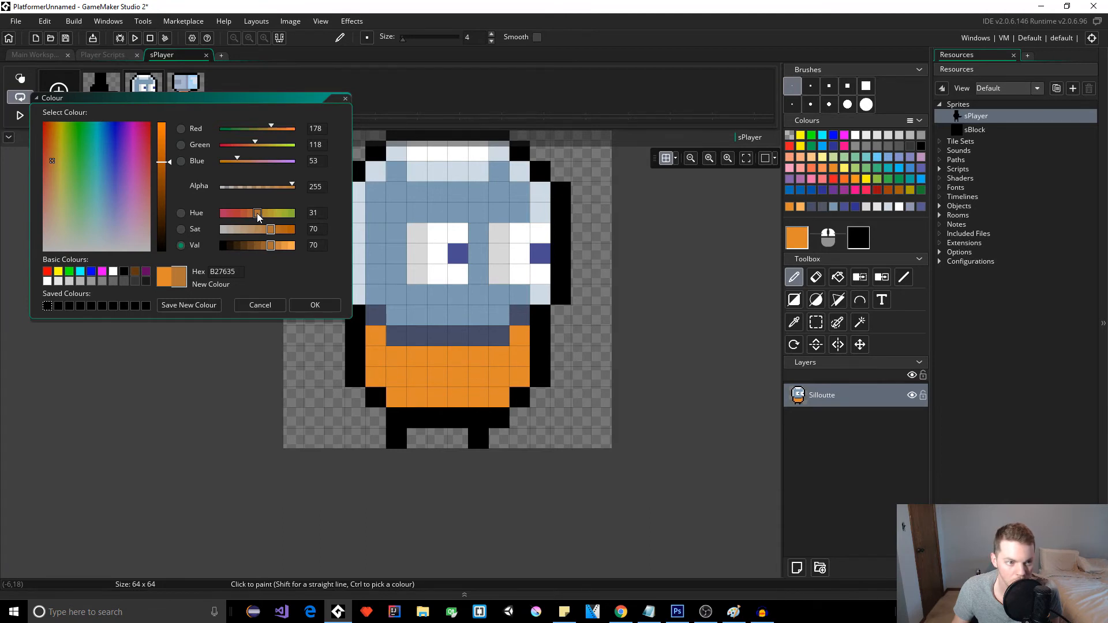
pyautogui.moveTo(258, 213); pyautogui.dragTo(252, 216)
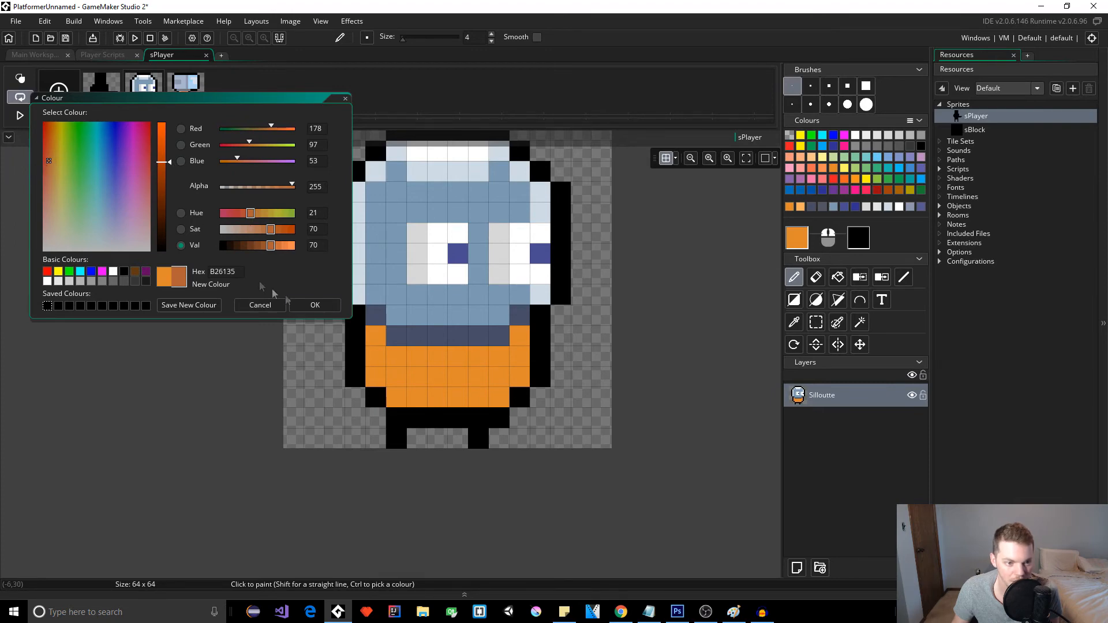
pyautogui.click(315, 305)
pyautogui.click(376, 335)
pyautogui.moveTo(396, 355); pyautogui.dragTo(490, 356)
pyautogui.click(511, 341)
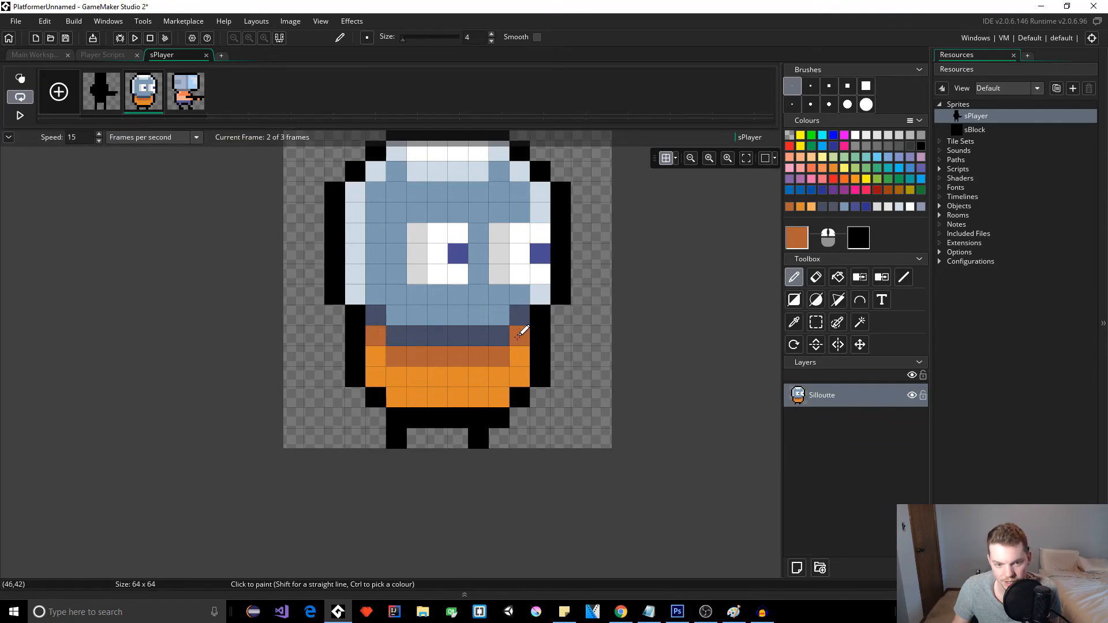
pyautogui.scroll(-2, 455, 367)
pyautogui.scroll(3, 456, 366)
pyautogui.click(443, 359)
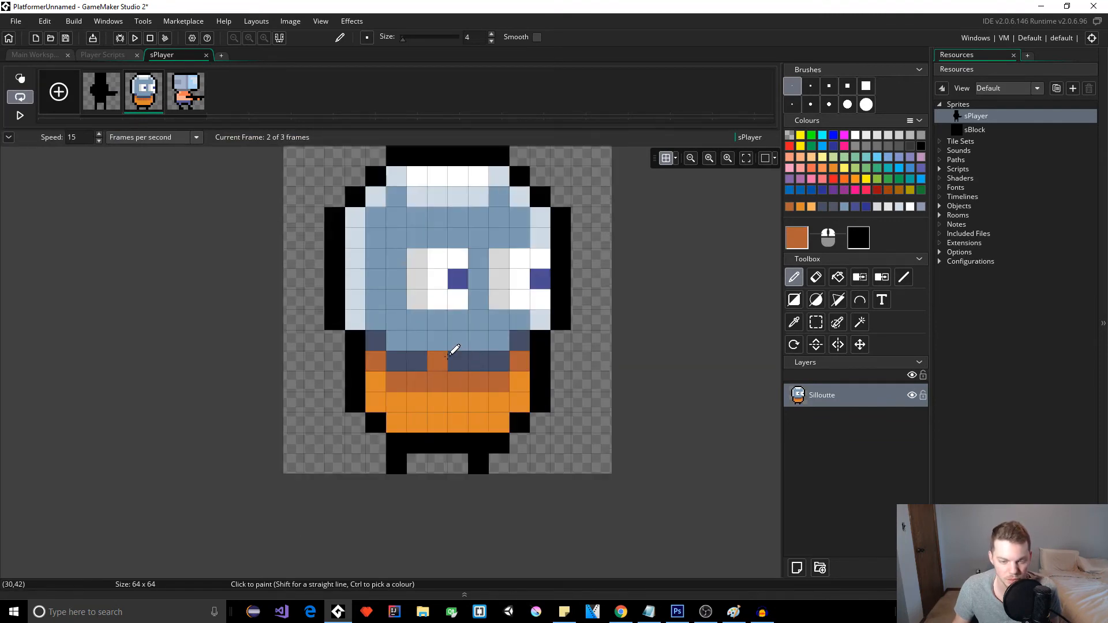
pyautogui.hotkey('ctrl', 'z')
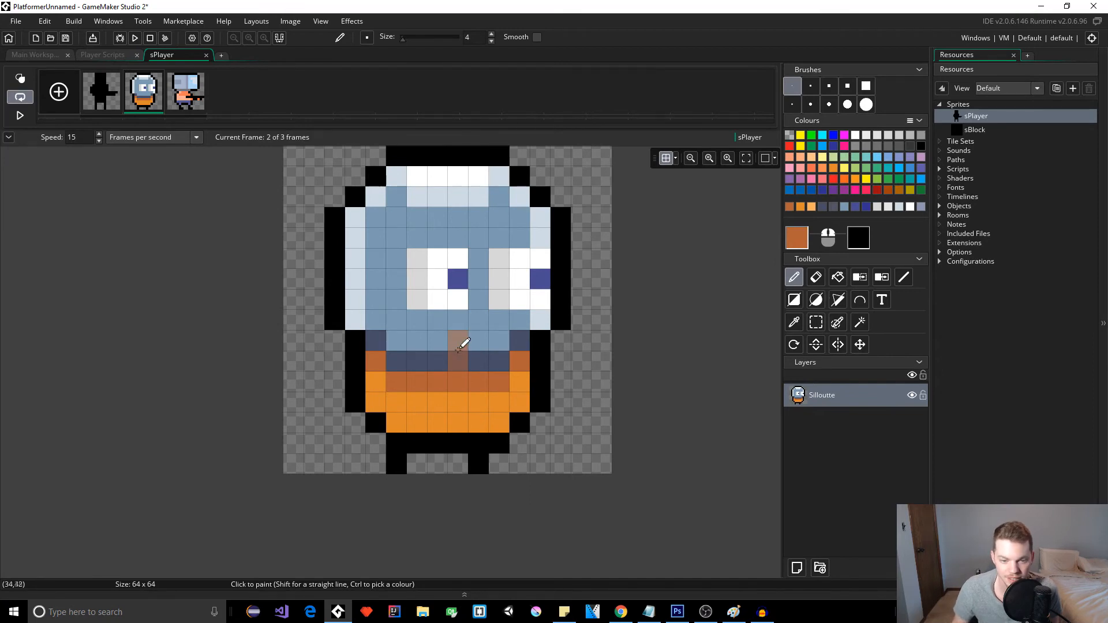
pyautogui.click(485, 362)
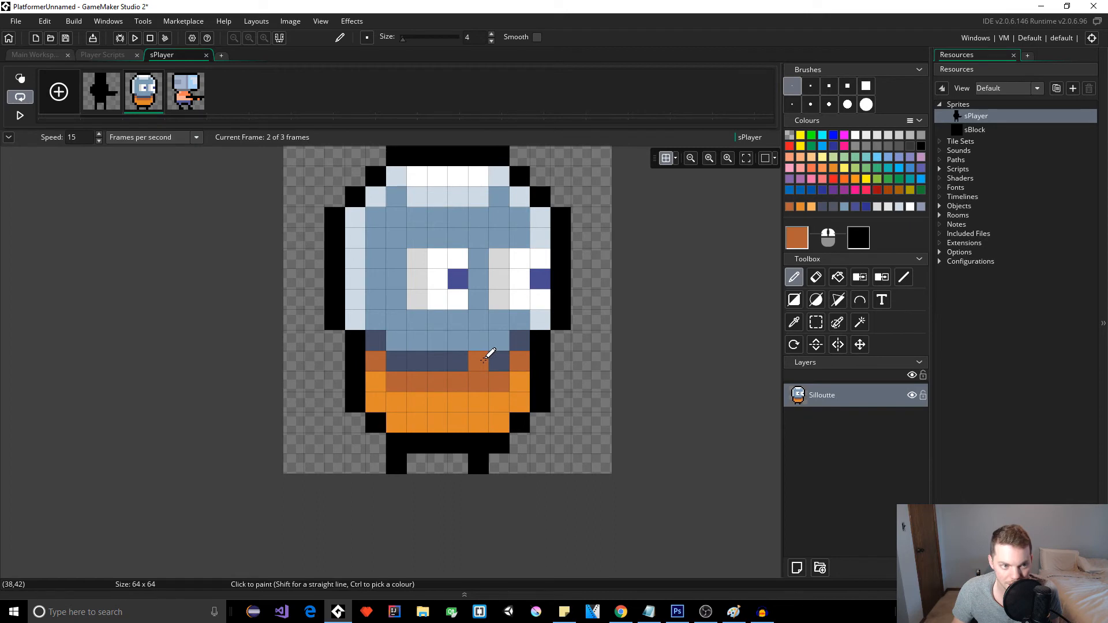
# Lower the grid's alpha until its lines no longer show over the sprite
pyautogui.scroll(-5, 486, 356)
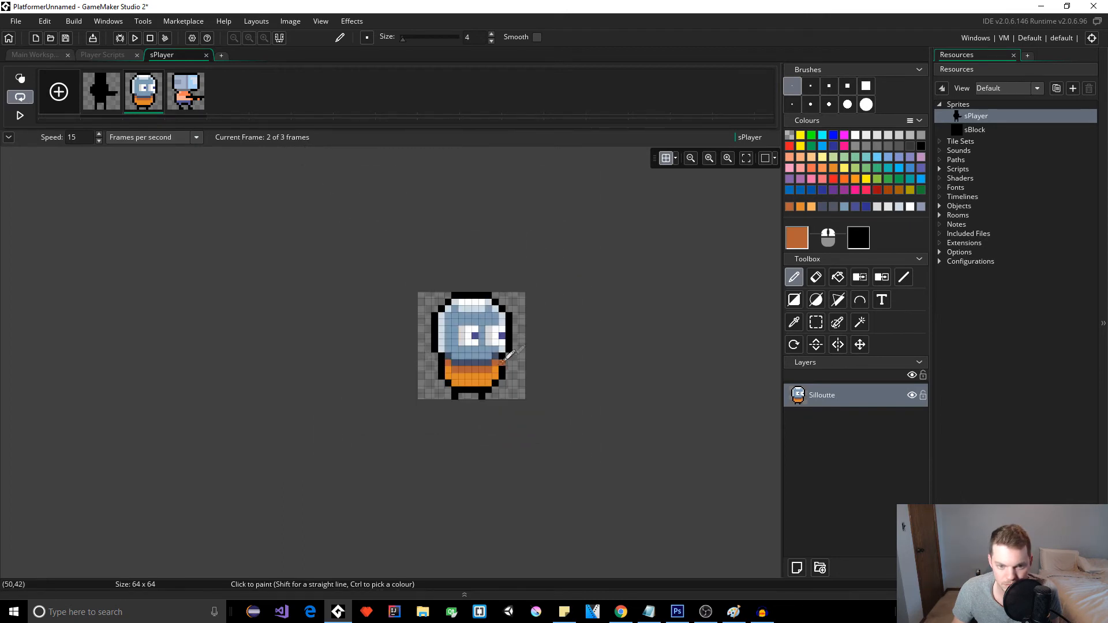
pyautogui.click(666, 158)
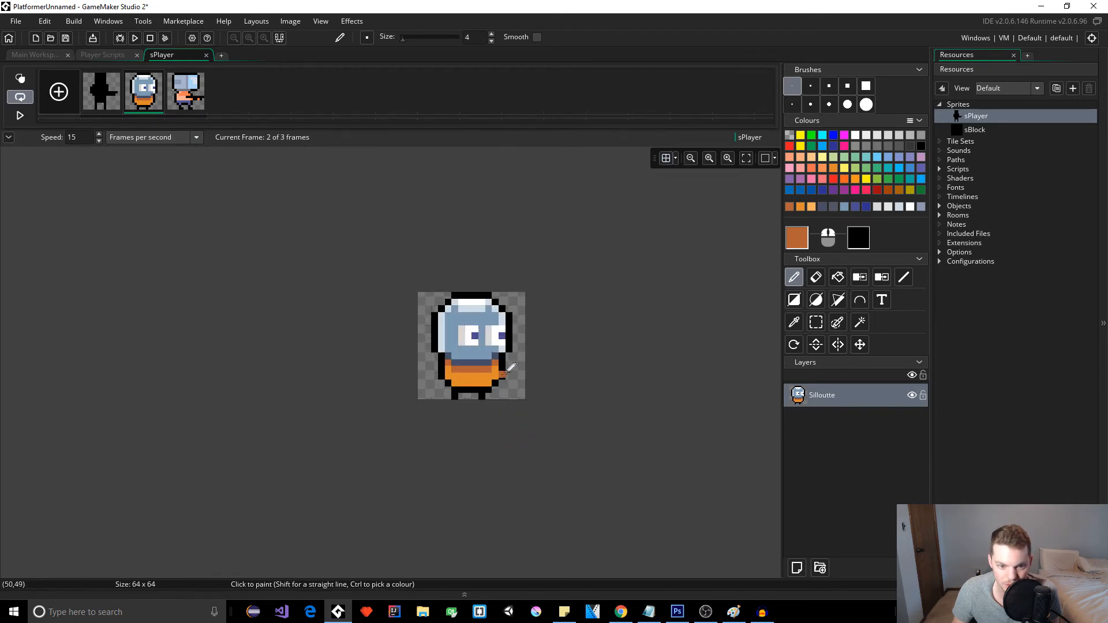
pyautogui.click(666, 158)
pyautogui.click(675, 158)
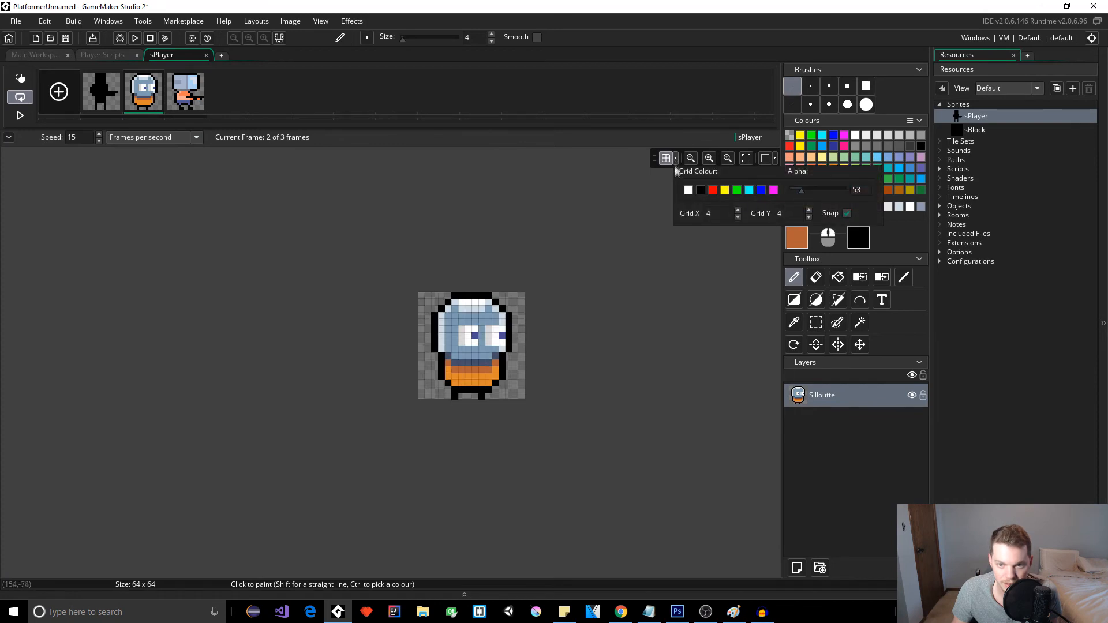
pyautogui.moveTo(802, 192); pyautogui.dragTo(790, 192)
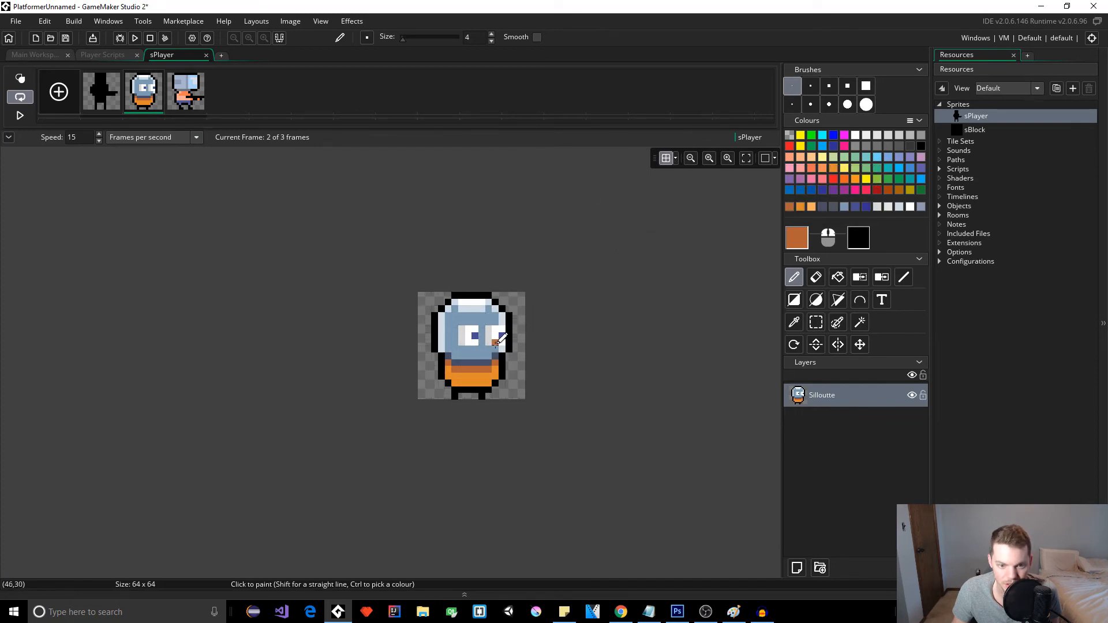
pyautogui.scroll(-4, 497, 342)
pyautogui.scroll(-1, 499, 340)
pyautogui.scroll(1, 499, 340)
pyautogui.scroll(6, 491, 319)
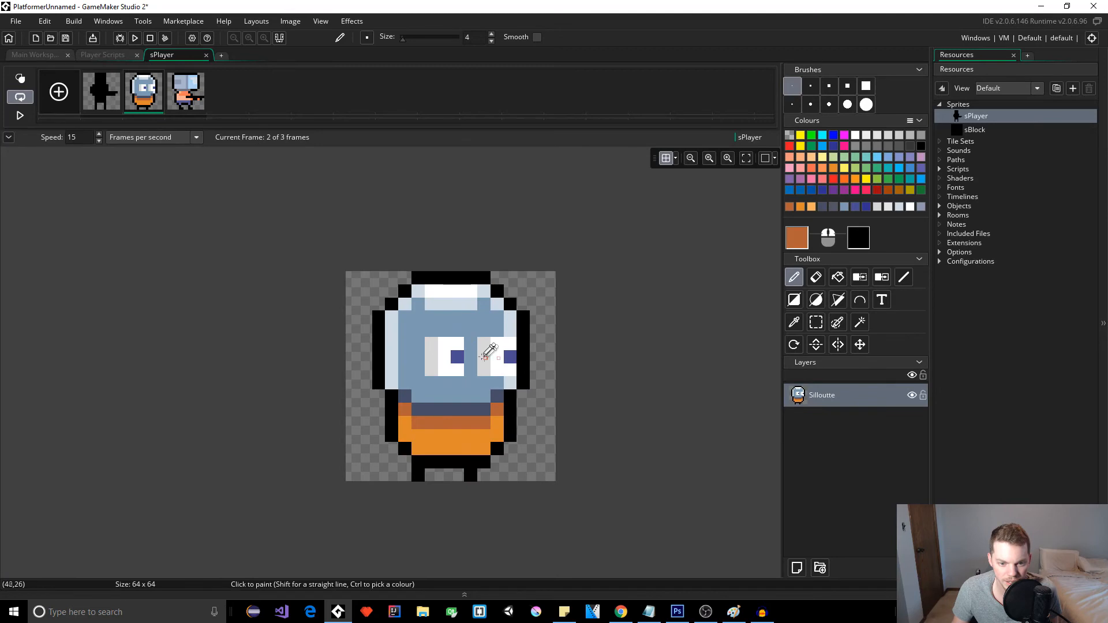
pyautogui.scroll(2, 491, 358)
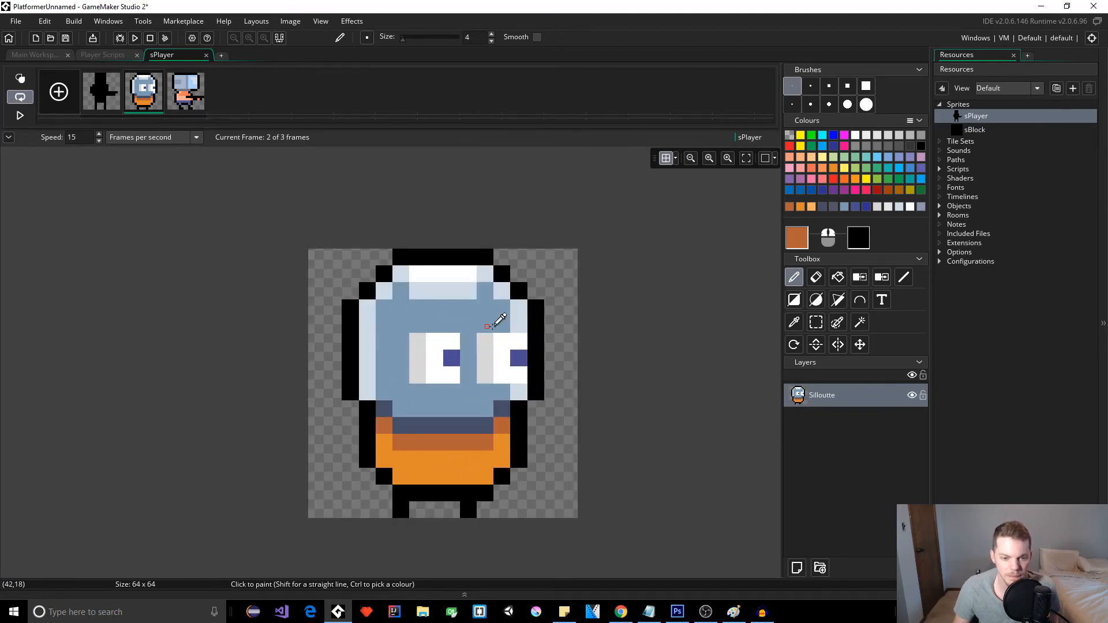
pyautogui.scroll(-1, 480, 329)
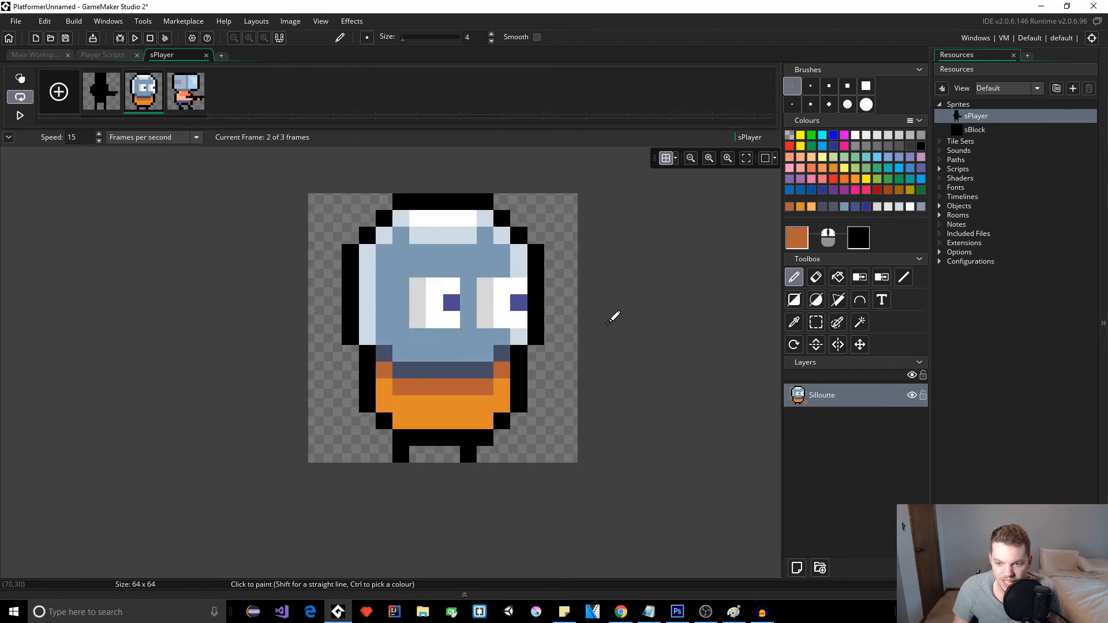
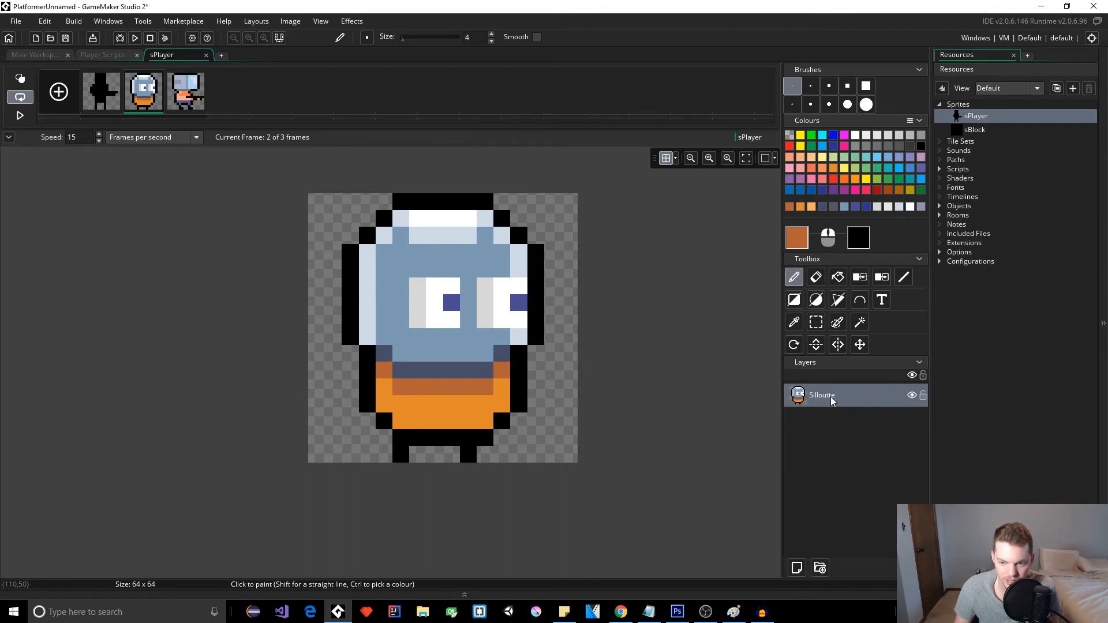
# Rename the Silloutte layer as Player Body and add a new layer above it in all frames
pyautogui.doubleClick(840, 395)
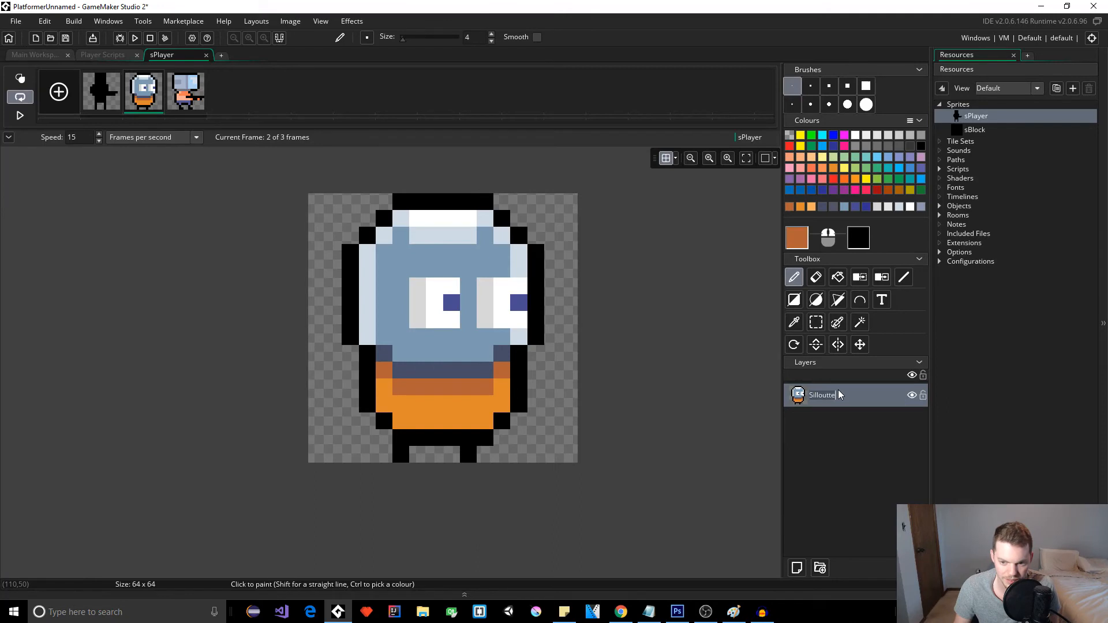
pyautogui.write('Player Body')
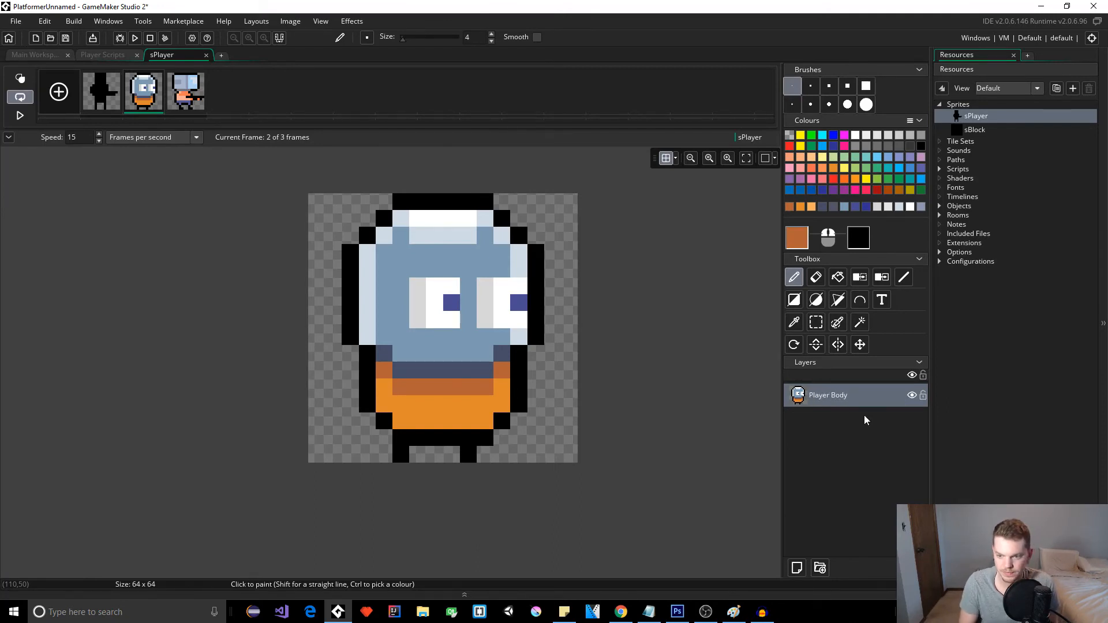
pyautogui.click(798, 569)
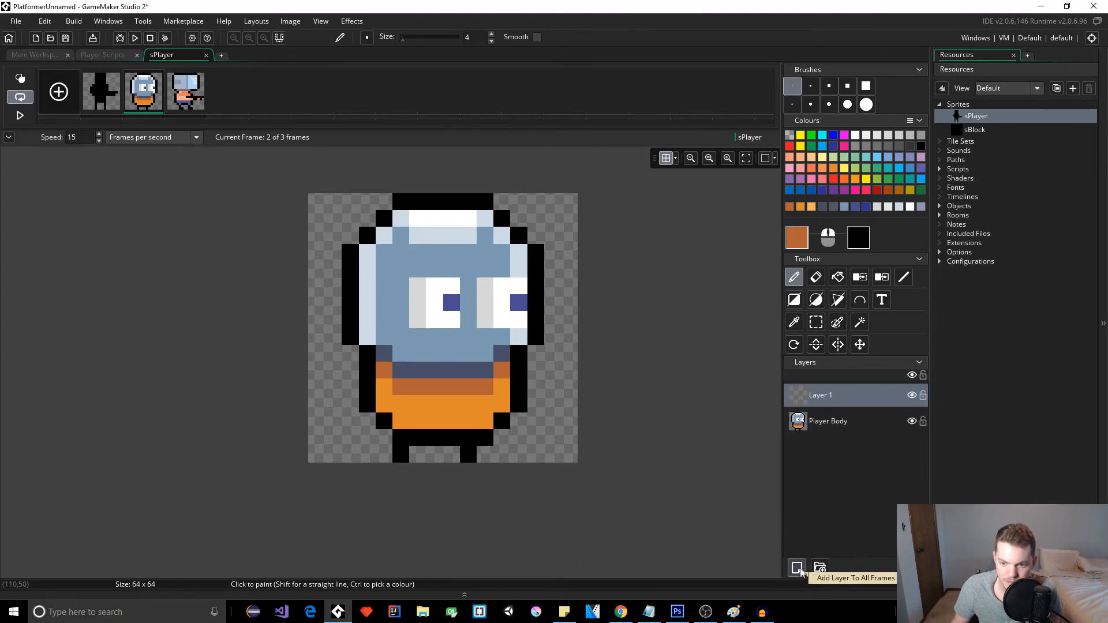
# Rename the new layer above Player Body as Player Gun
pyautogui.doubleClick(833, 397)
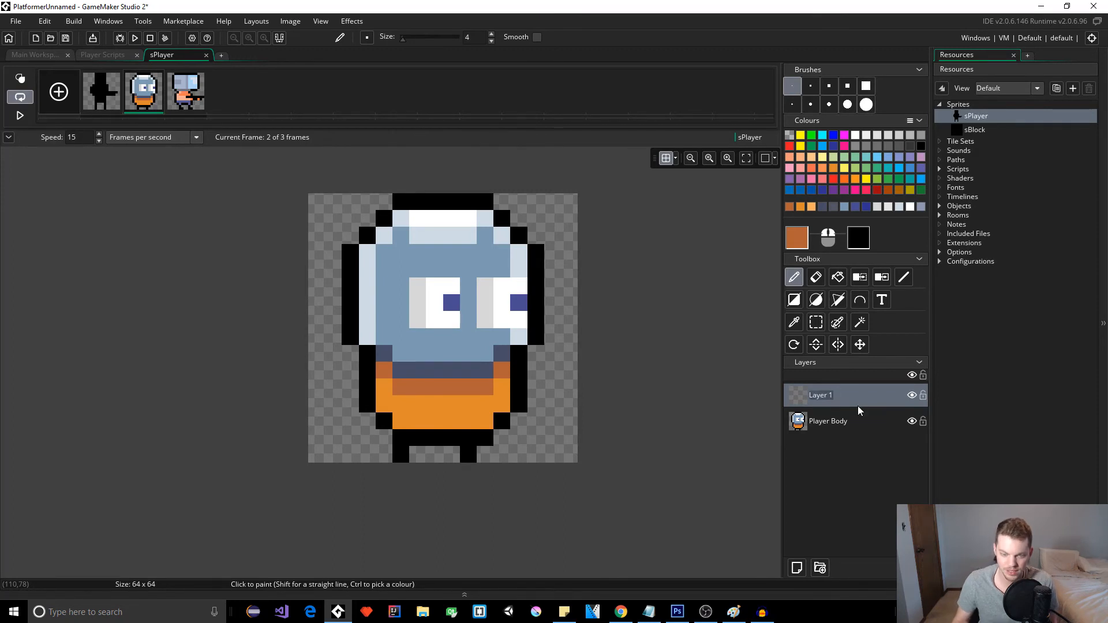
pyautogui.write('Pl')
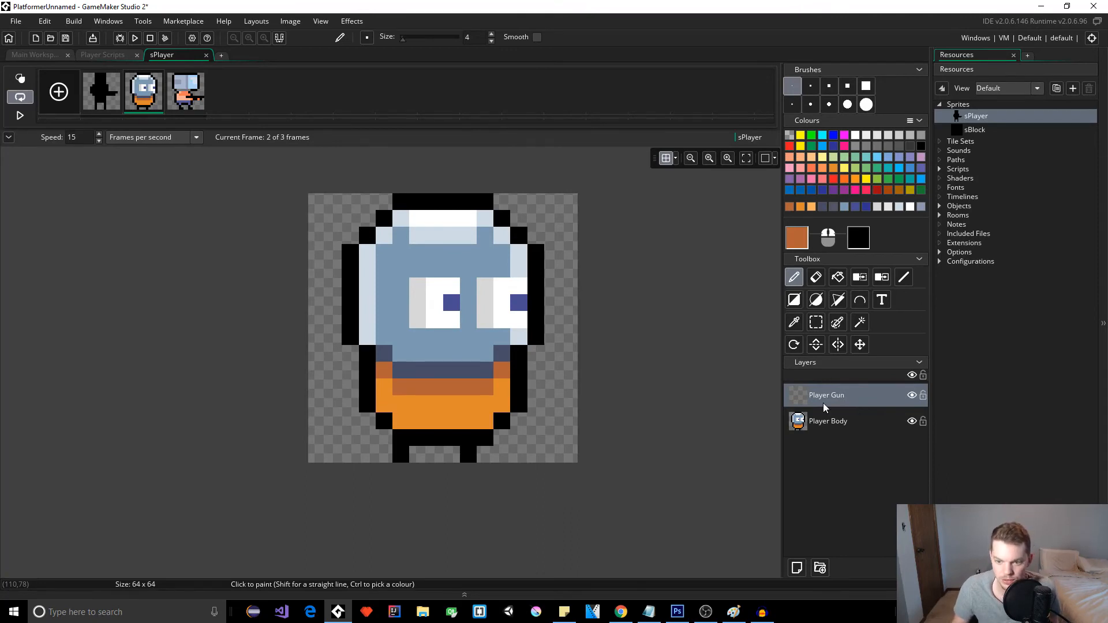
# Scribble orange test dots across the Player Gun layer with a 1-pixel brush and toggle the layer's visibility
pyautogui.click(797, 84)
pyautogui.moveTo(482, 284)
pyautogui.mouseDown()
pyautogui.moveTo(461, 272)
pyautogui.moveTo(397, 336)
pyautogui.moveTo(429, 351)
pyautogui.moveTo(378, 399)
pyautogui.mouseUp()
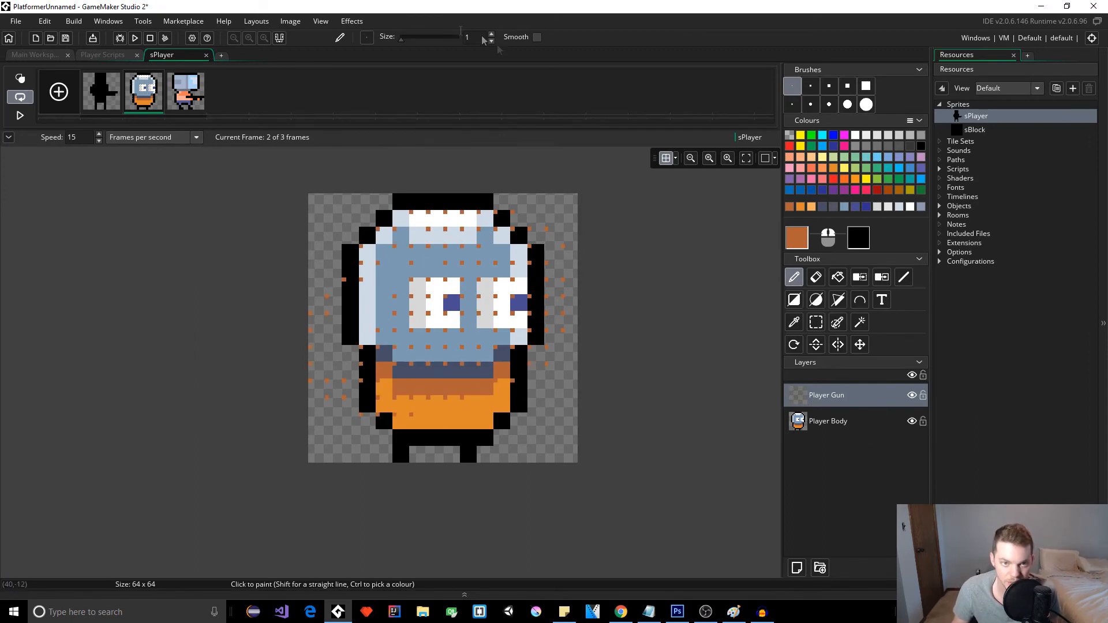
pyautogui.click(909, 398)
pyautogui.click(909, 398)
pyautogui.click(908, 398)
pyautogui.click(910, 398)
pyautogui.click(911, 397)
pyautogui.click(911, 398)
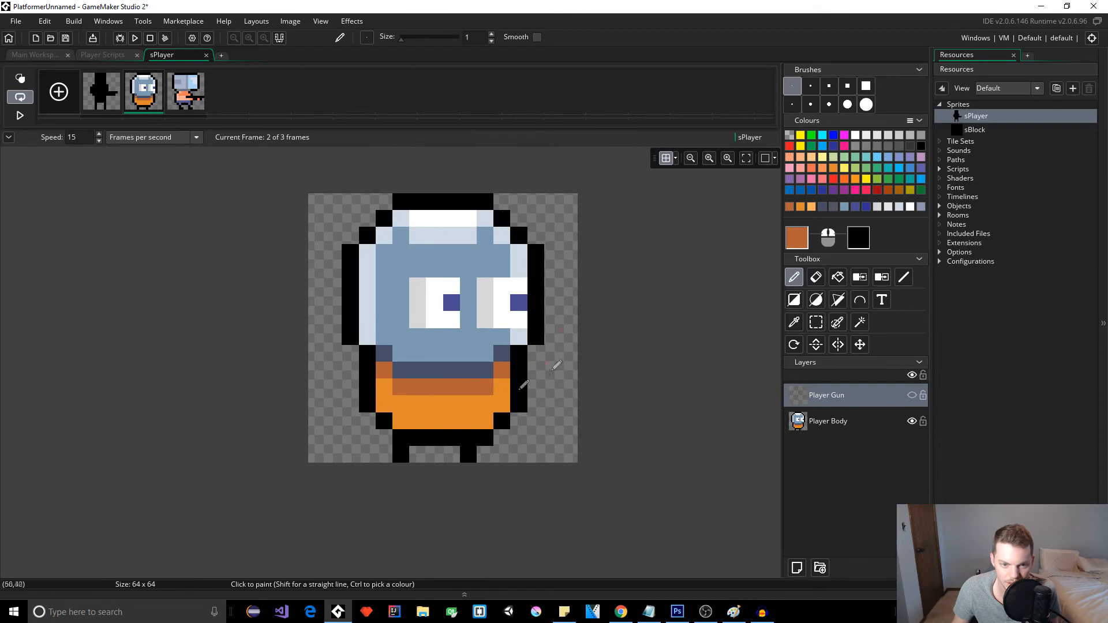
pyautogui.click(912, 396)
pyautogui.hotkey('ctrl', 'z')
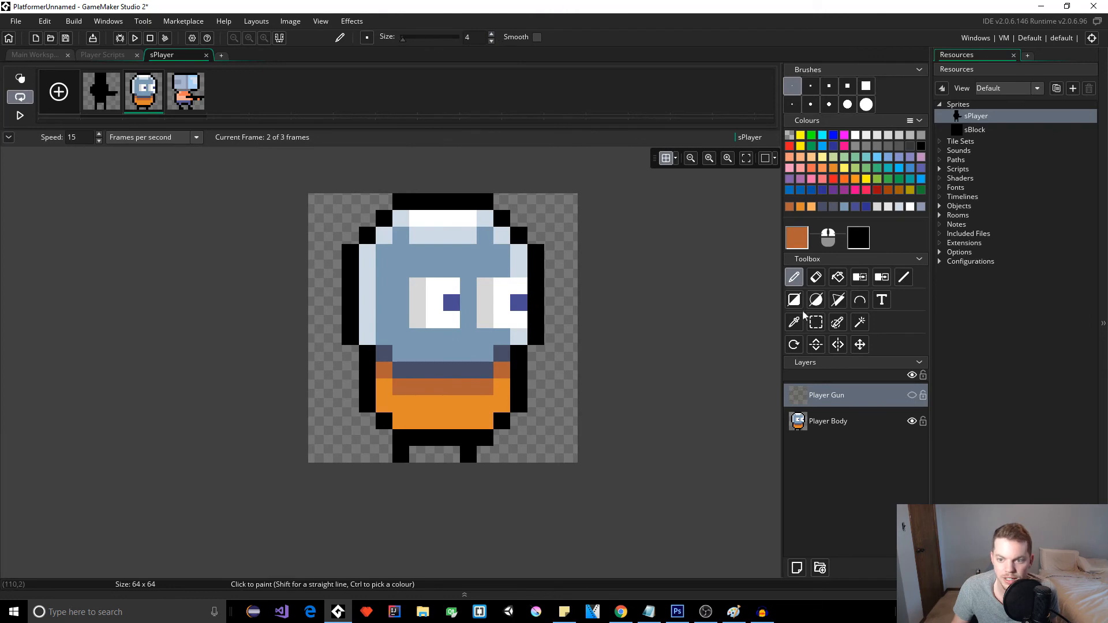
# Show the Player Gun layer again and remove its orange test dots, with black set as the drawing colour
pyautogui.click(921, 147)
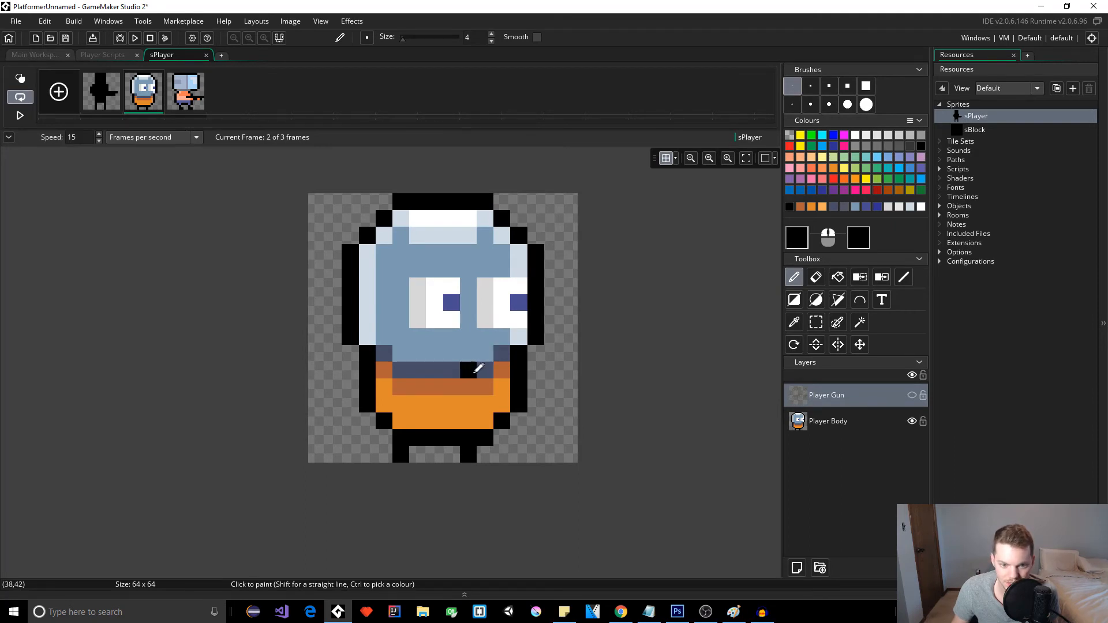
pyautogui.click(483, 371)
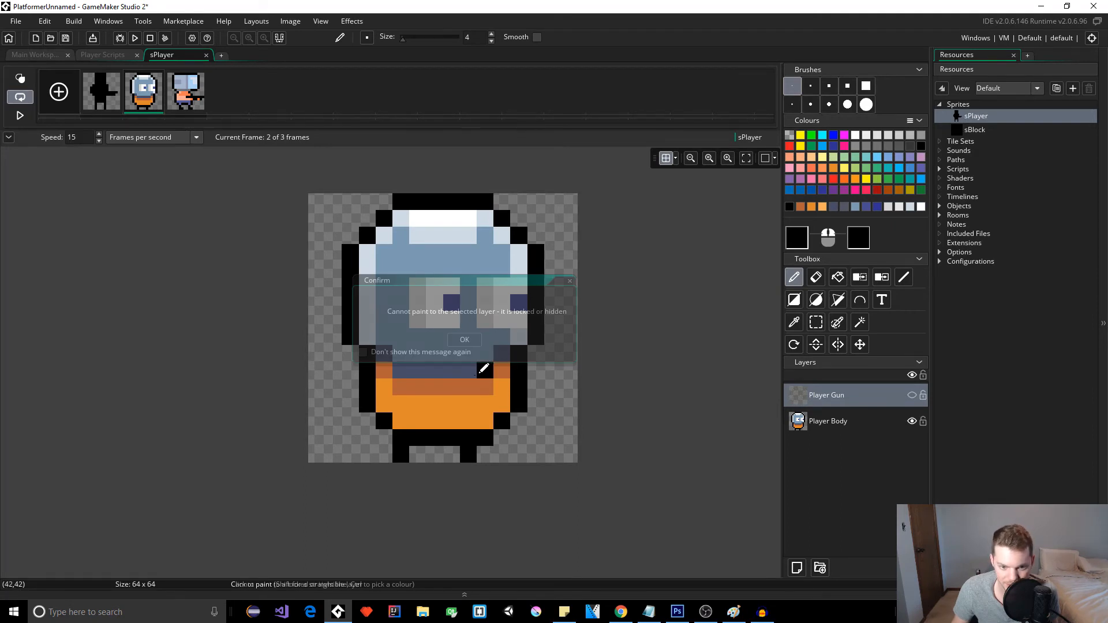
pyautogui.click(464, 340)
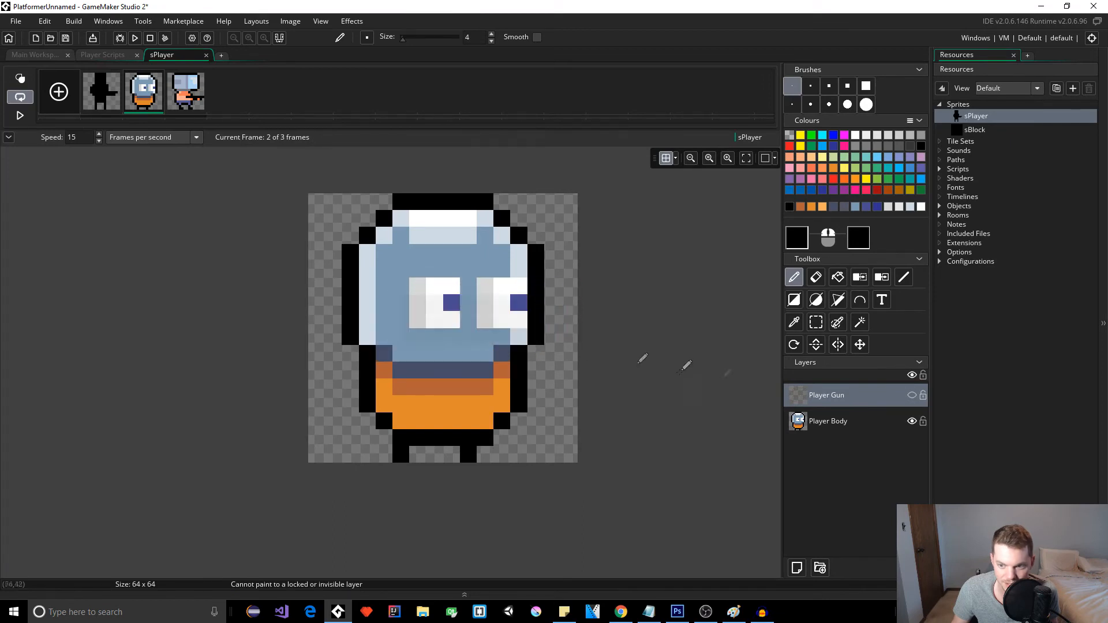
pyautogui.click(912, 395)
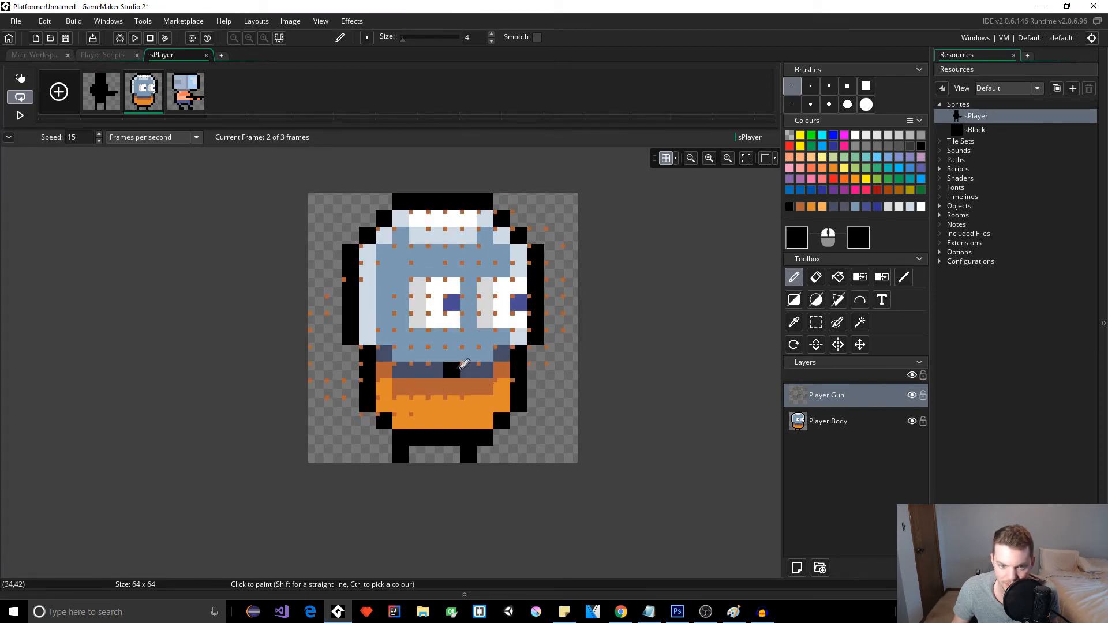
pyautogui.click(912, 396)
pyautogui.click(912, 396)
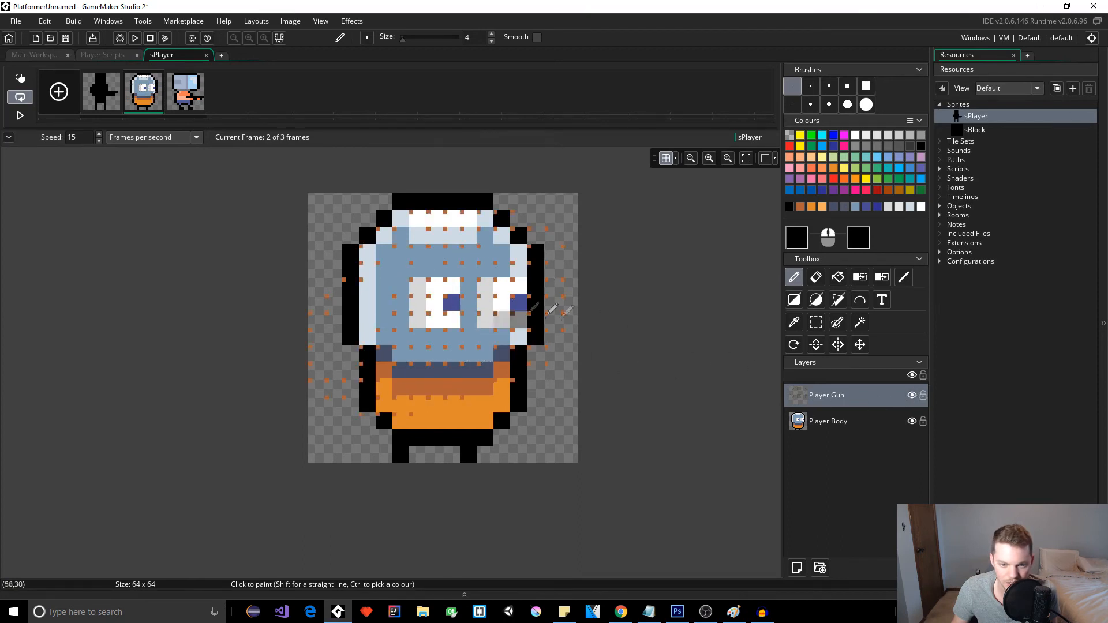
pyautogui.click(860, 277)
pyautogui.click(533, 264)
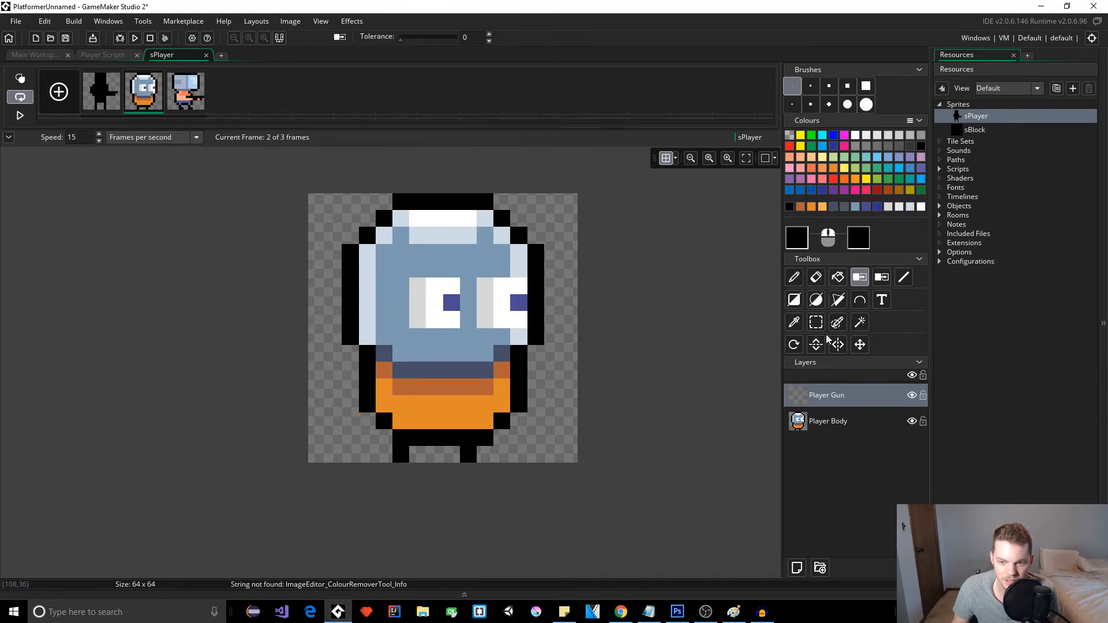
# Draw a black gun outline across the lower body on the Player Gun layer, with its muzzle extending past the body's front edge
pyautogui.click(794, 278)
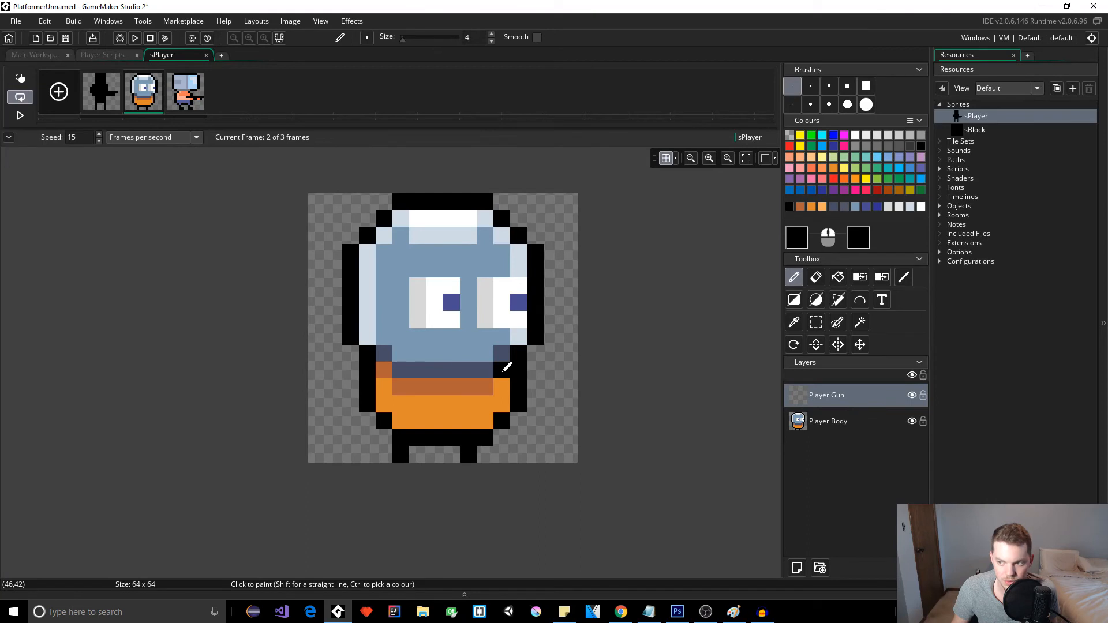
pyautogui.moveTo(525, 365); pyautogui.dragTo(482, 380)
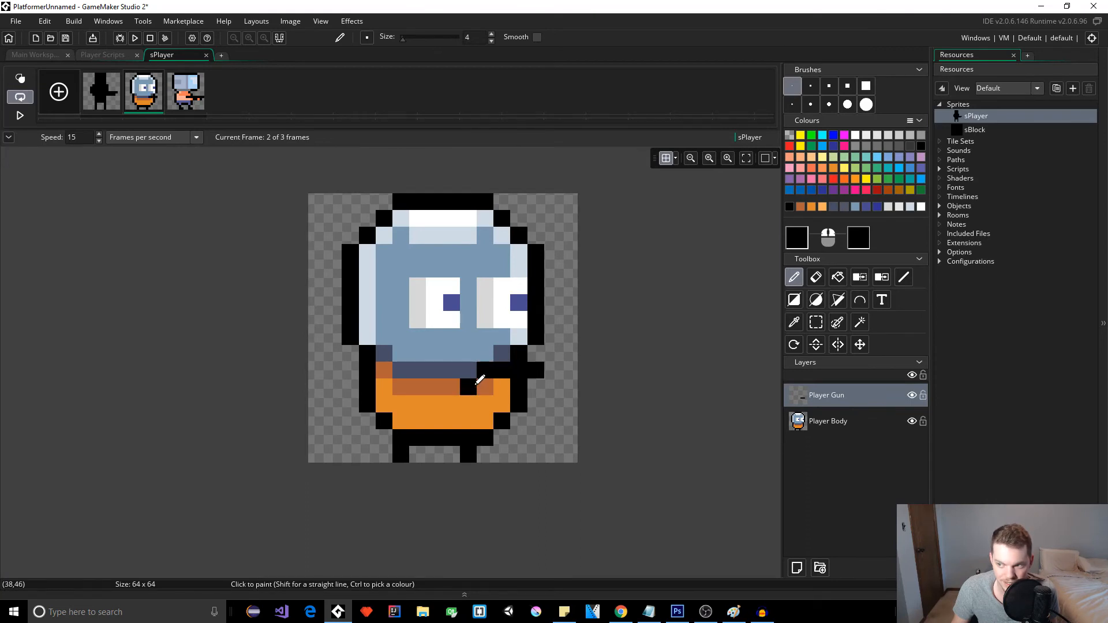
pyautogui.moveTo(462, 397)
pyautogui.mouseDown()
pyautogui.moveTo(462, 414)
pyautogui.moveTo(477, 415)
pyautogui.mouseUp()
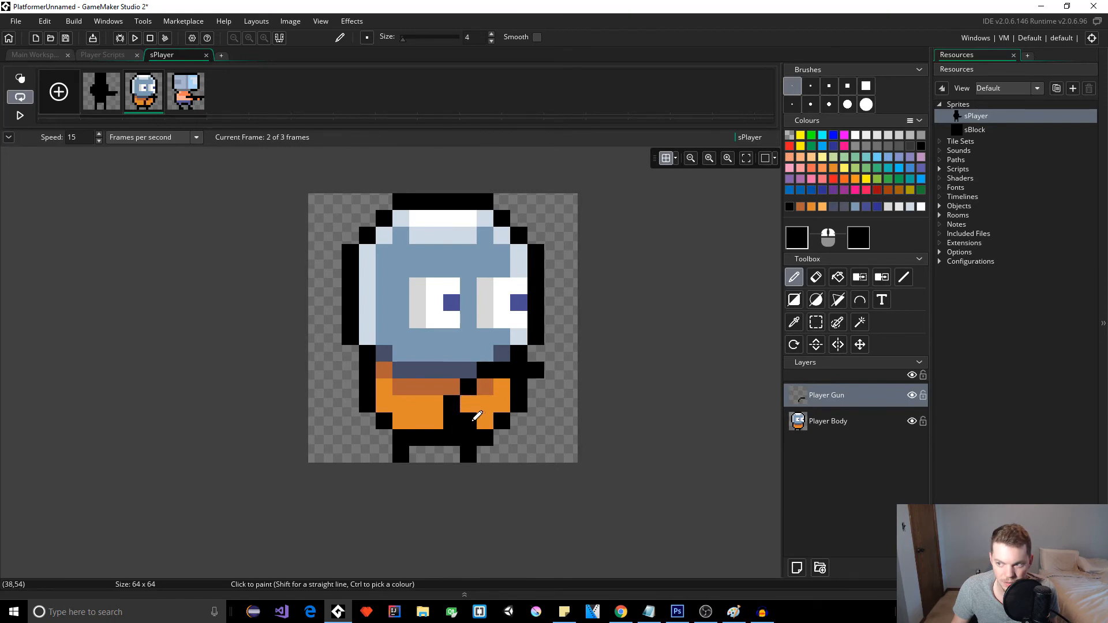
pyautogui.hotkey('ctrl', 'z')
pyautogui.click(467, 405)
pyautogui.hotkey('ctrl', 'z')
pyautogui.click(555, 382)
pyautogui.click(553, 404)
pyautogui.click(535, 404)
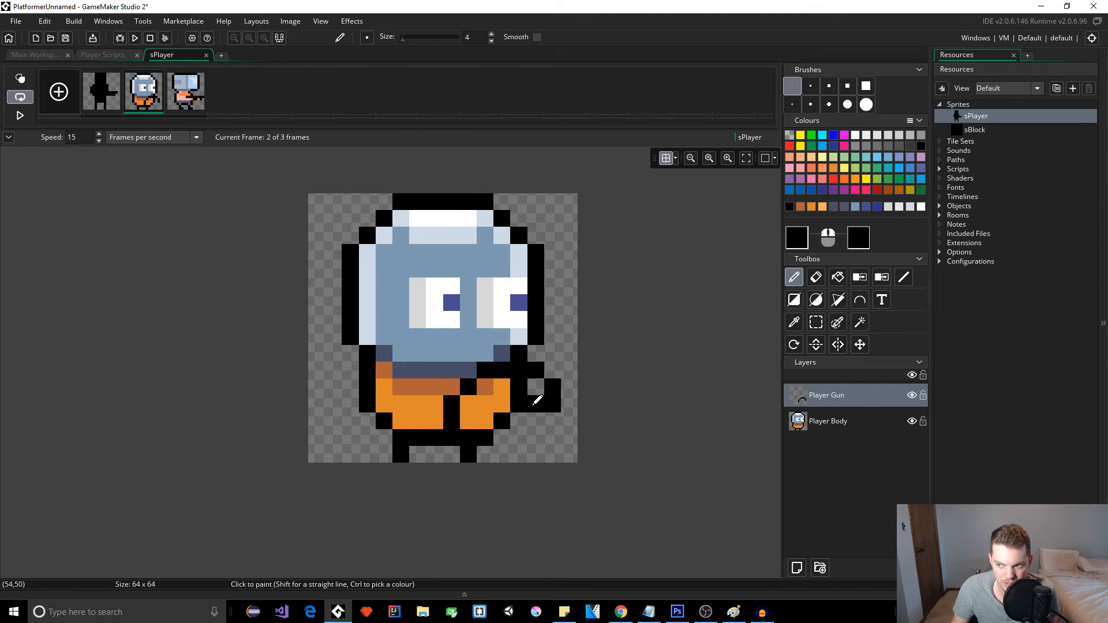
pyautogui.moveTo(533, 400); pyautogui.dragTo(480, 418)
# Hide the Player Body layer and redraw the gun outline's lower edge one cell further down, closing the rear with two black cells
pyautogui.click(912, 422)
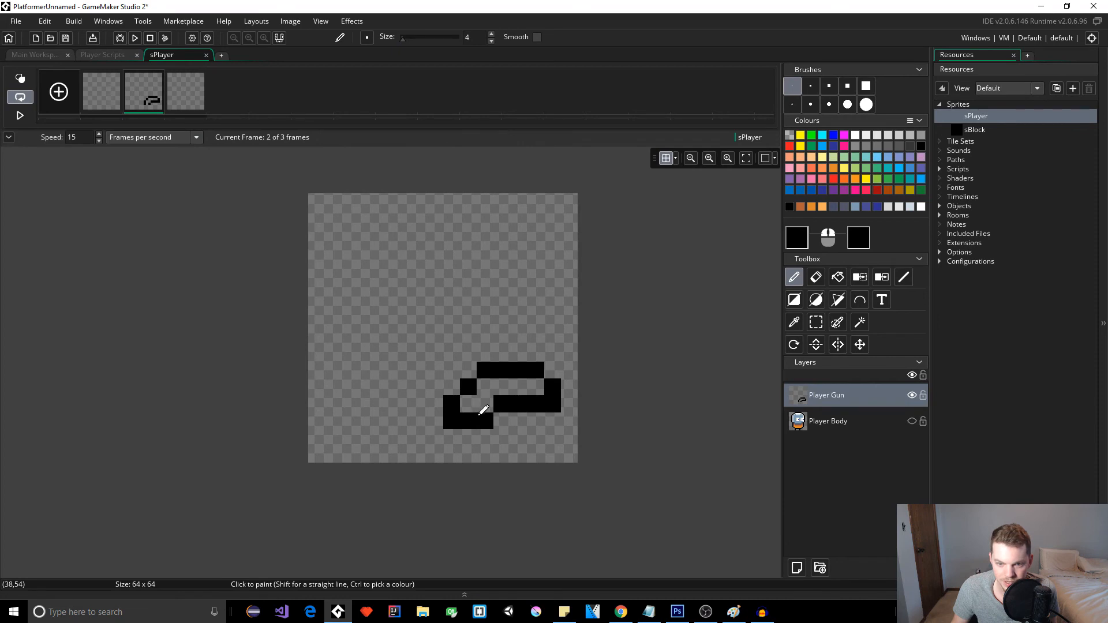
pyautogui.press('e')
pyautogui.click(502, 398)
pyautogui.press('d')
pyautogui.click(468, 421)
pyautogui.press('e')
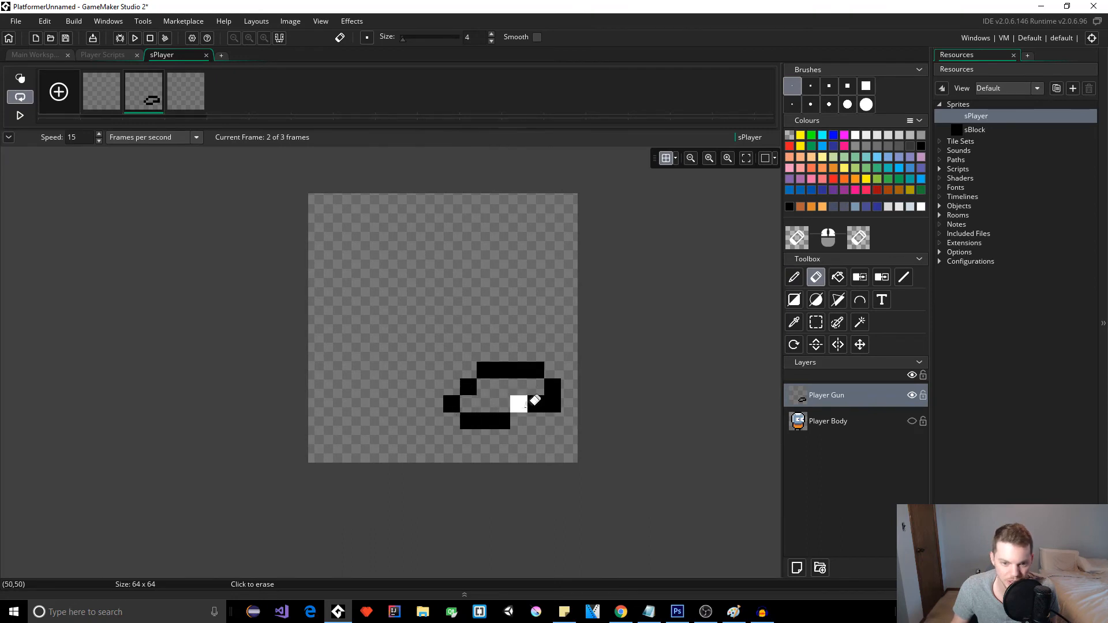
pyautogui.press('d')
pyautogui.moveTo(553, 405)
pyautogui.mouseDown()
pyautogui.moveTo(552, 422)
pyautogui.moveTo(470, 439)
pyautogui.moveTo(532, 402)
pyautogui.mouseUp()
pyautogui.hotkey('ctrl', 'z')
pyautogui.press('e')
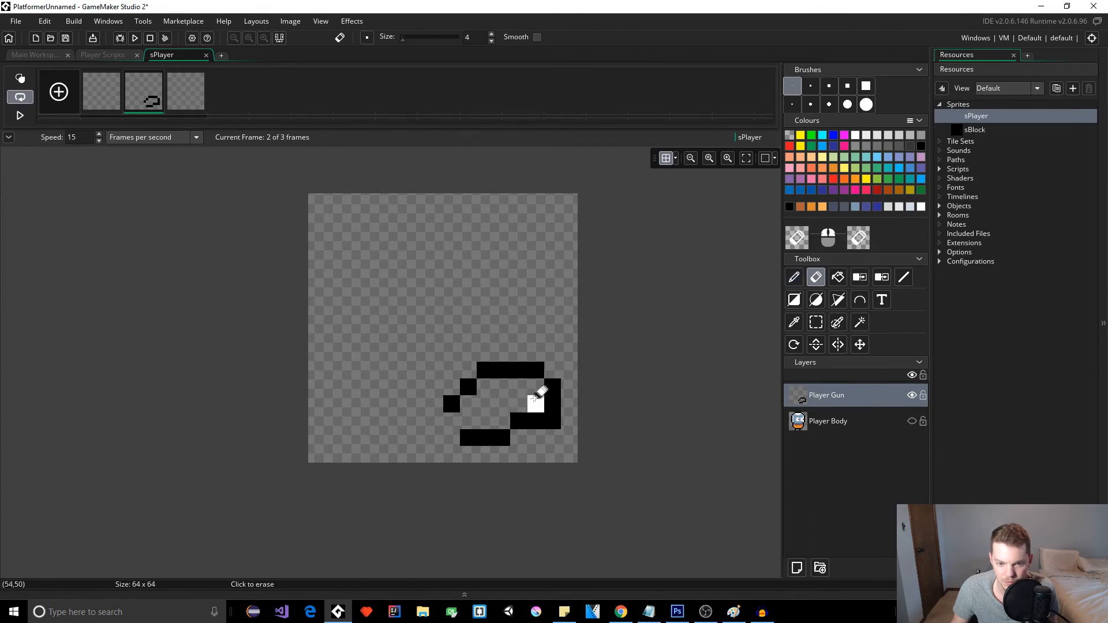
pyautogui.press('d')
pyautogui.click(452, 418)
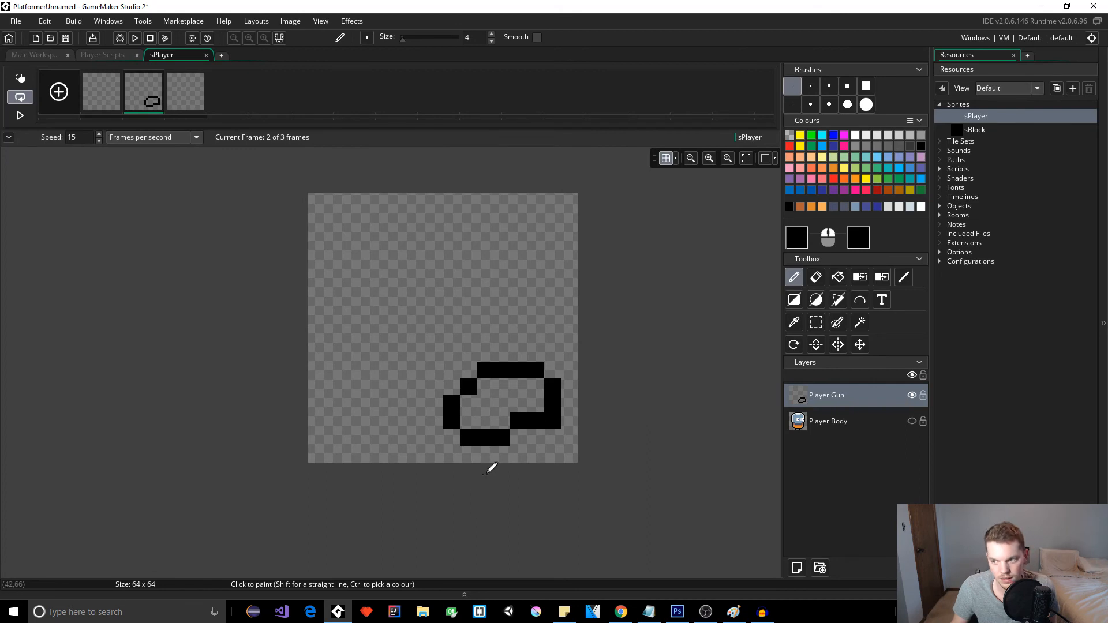
# Lengthen the gun outline by one cell at the muzzle, up to the canvas edge, and by one cell at the rear
pyautogui.click(555, 370)
pyautogui.moveTo(569, 387)
pyautogui.mouseDown()
pyautogui.moveTo(568, 416)
pyautogui.moveTo(552, 406)
pyautogui.mouseUp()
pyautogui.press('e')
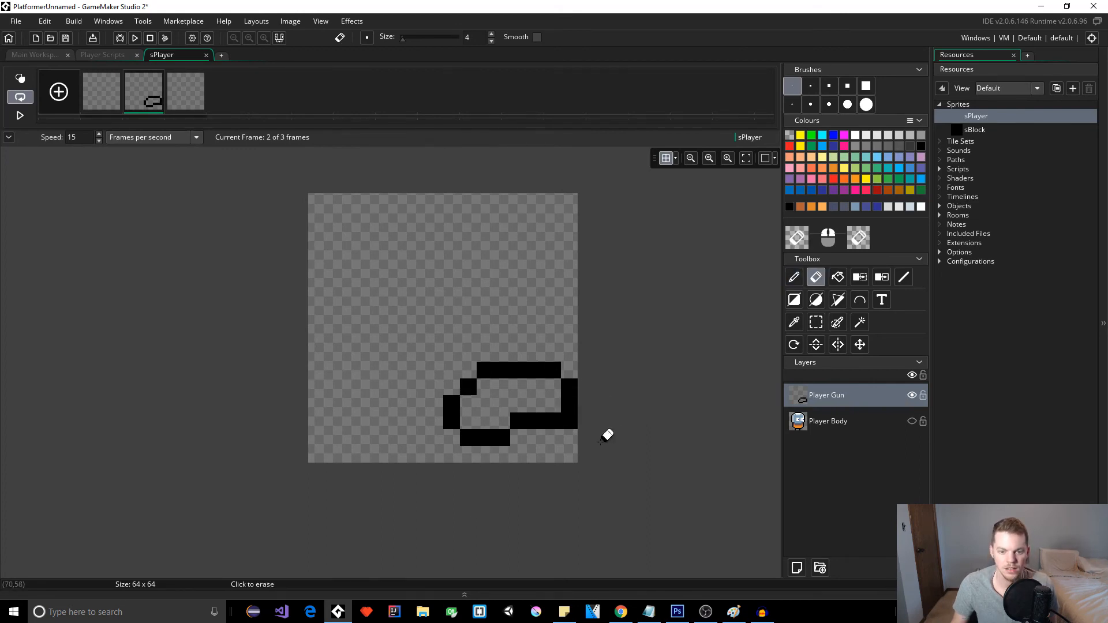
pyautogui.press('d')
pyautogui.click(534, 420)
pyautogui.moveTo(485, 367)
pyautogui.mouseDown()
pyautogui.moveTo(443, 393)
pyautogui.moveTo(454, 431)
pyautogui.moveTo(470, 386)
pyautogui.moveTo(514, 424)
pyautogui.mouseUp()
pyautogui.press('e')
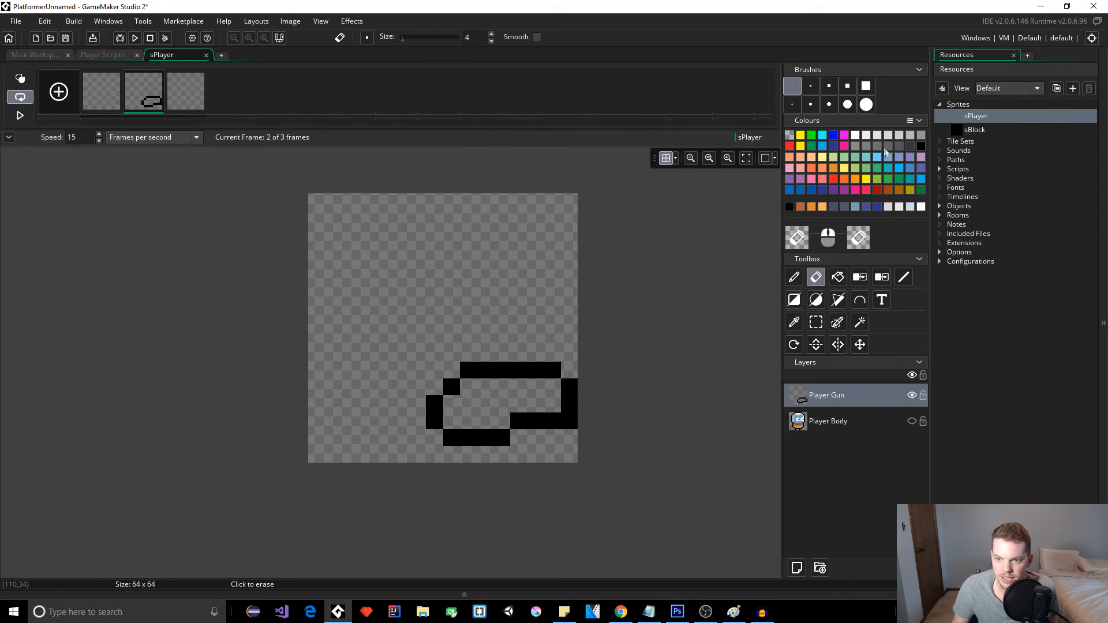
# Fill the row under the gun's top outline with mid grey and the row beneath it with dark grey
pyautogui.click(857, 149)
pyautogui.moveTo(465, 388); pyautogui.dragTo(577, 387)
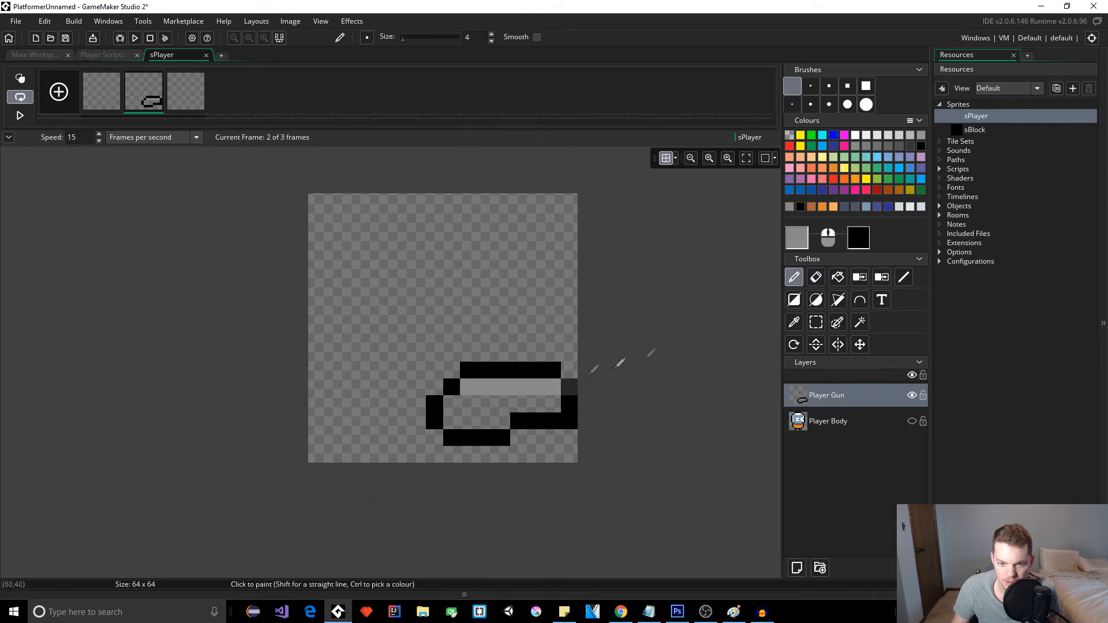
pyautogui.click(903, 148)
pyautogui.moveTo(485, 403)
pyautogui.mouseDown()
pyautogui.moveTo(465, 403)
pyautogui.moveTo(551, 401)
pyautogui.mouseUp()
# Lighten the mid grey by raising its value and repaint the barrel's upper row with it
pyautogui.doubleClick(857, 148)
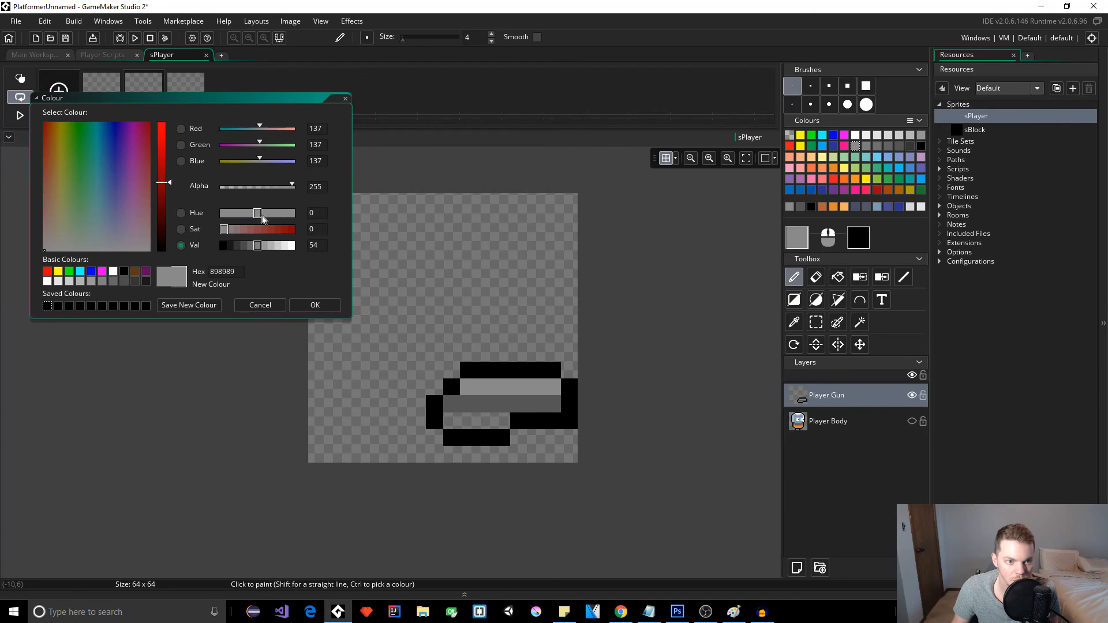
pyautogui.click(272, 246)
pyautogui.click(306, 306)
pyautogui.moveTo(462, 387); pyautogui.dragTo(551, 387)
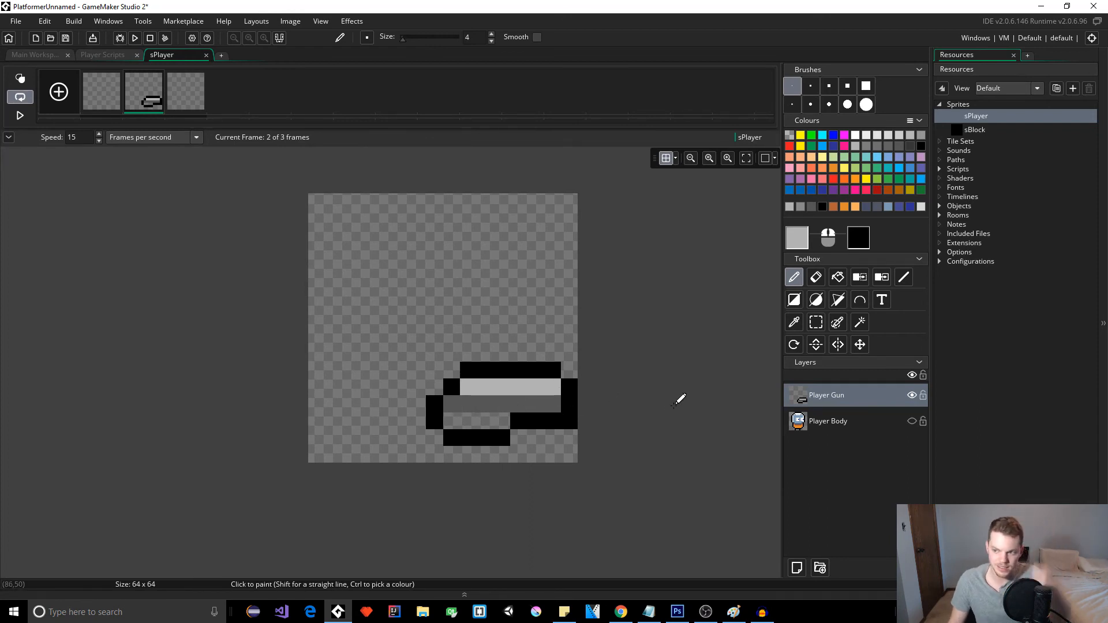
# Divide the opening below the barrel into two parts with one black cell and erase the outline cell beneath that divider
pyautogui.press('e')
pyautogui.press('d')
pyautogui.press('e')
pyautogui.press('d')
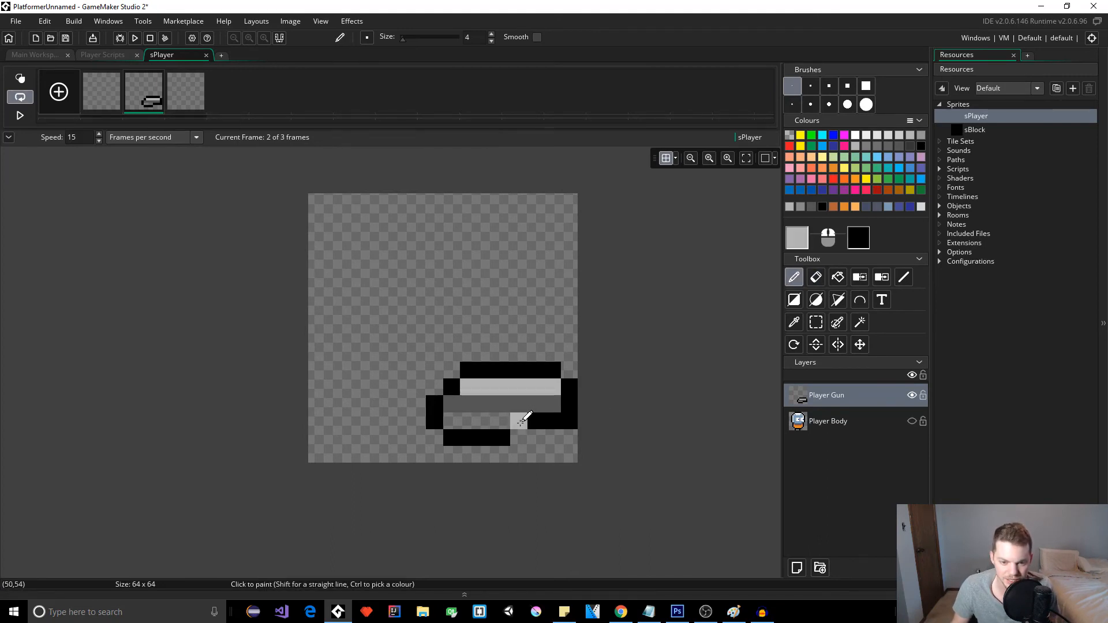
pyautogui.keyDown('ctrl'); pyautogui.click(523, 420); pyautogui.keyUp('ctrl')
pyautogui.moveTo(508, 421)
pyautogui.mouseDown()
pyautogui.moveTo(492, 420)
pyautogui.moveTo(500, 438)
pyautogui.mouseUp()
pyautogui.press('e')
pyautogui.press('d')
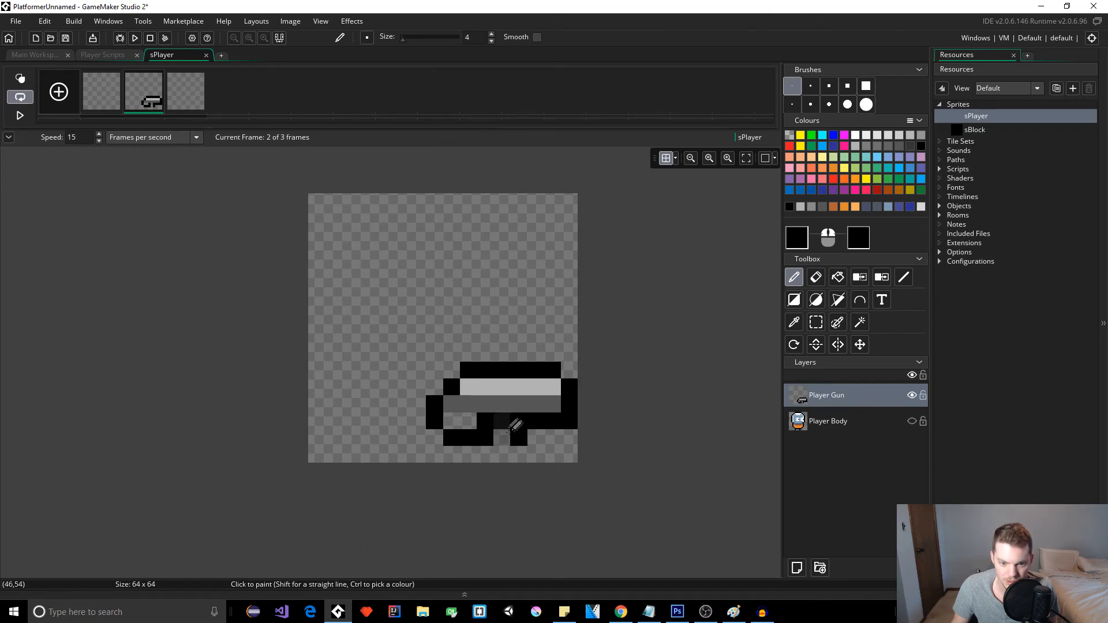
pyautogui.press('e')
pyautogui.click(485, 440)
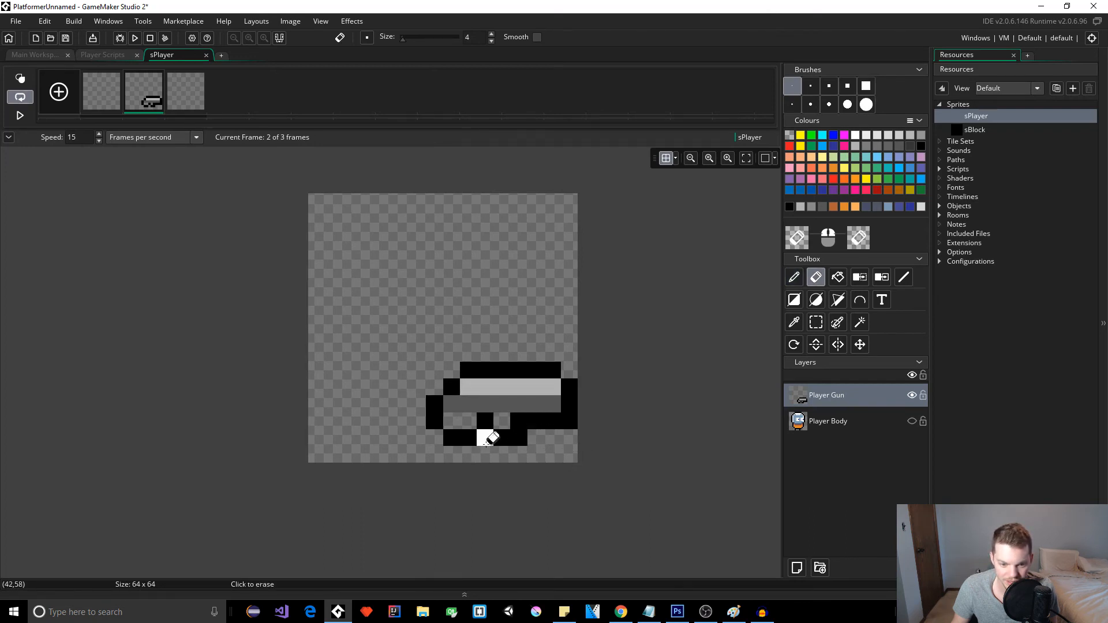
# Widen the front opening under the barrel to three cells and extend its black lower edge to match
pyautogui.press('d')
pyautogui.click(536, 440)
pyautogui.press('e')
pyautogui.moveTo(524, 422); pyautogui.dragTo(537, 422)
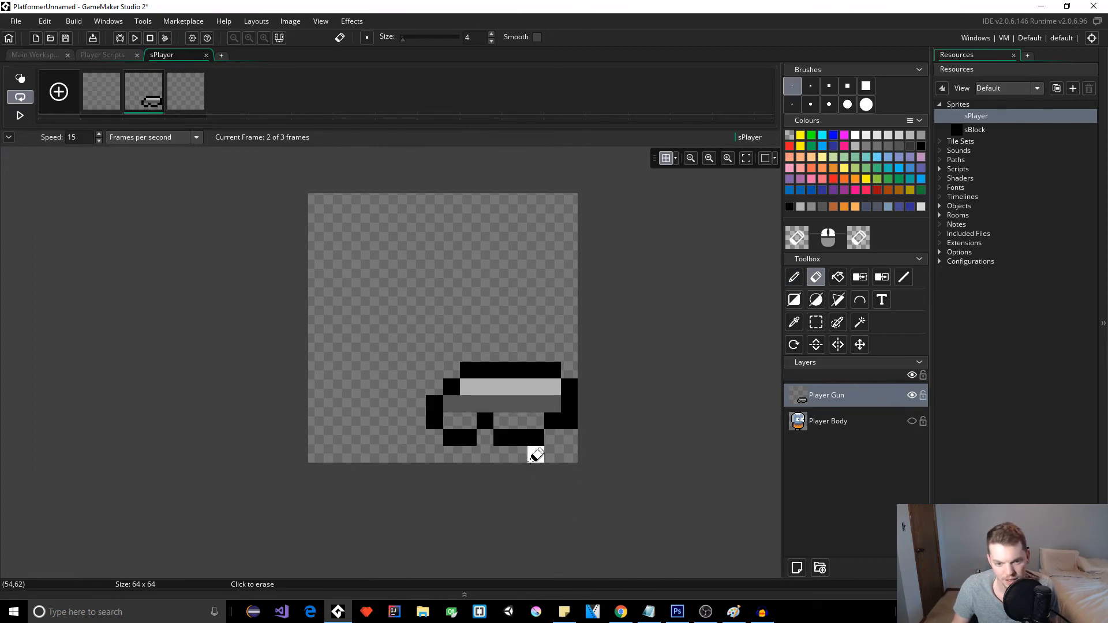
# Sample the body's orange and fill the two openings under the barrel on the Player Gun layer, with Player Body hidden
pyautogui.click(827, 423)
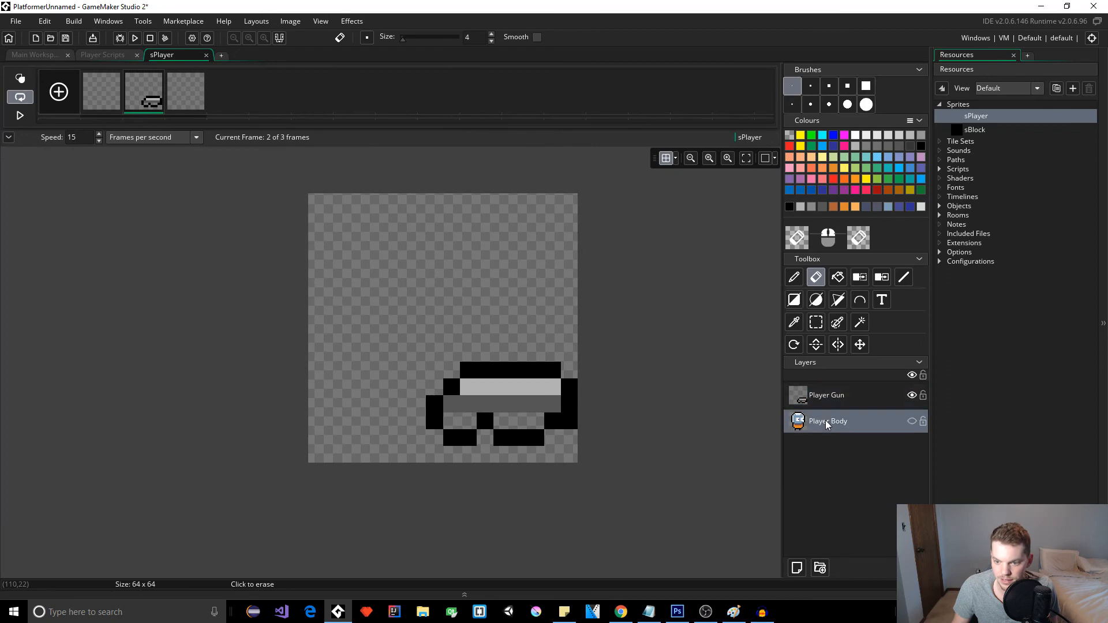
pyautogui.click(912, 422)
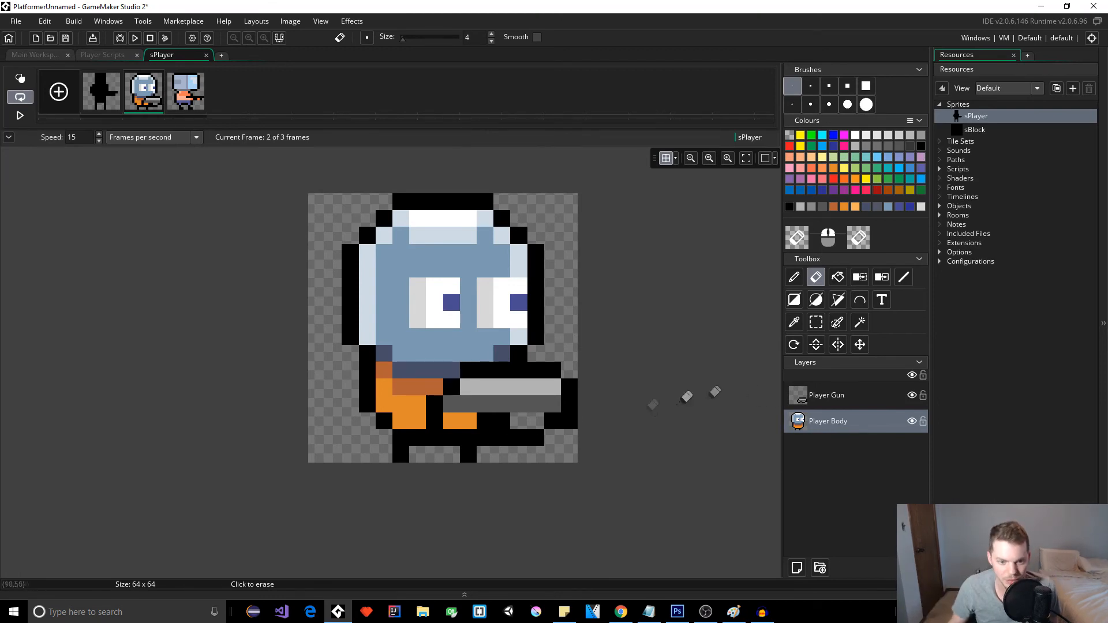
pyautogui.keyDown('ctrl'); pyautogui.click(406, 398); pyautogui.keyUp('ctrl')
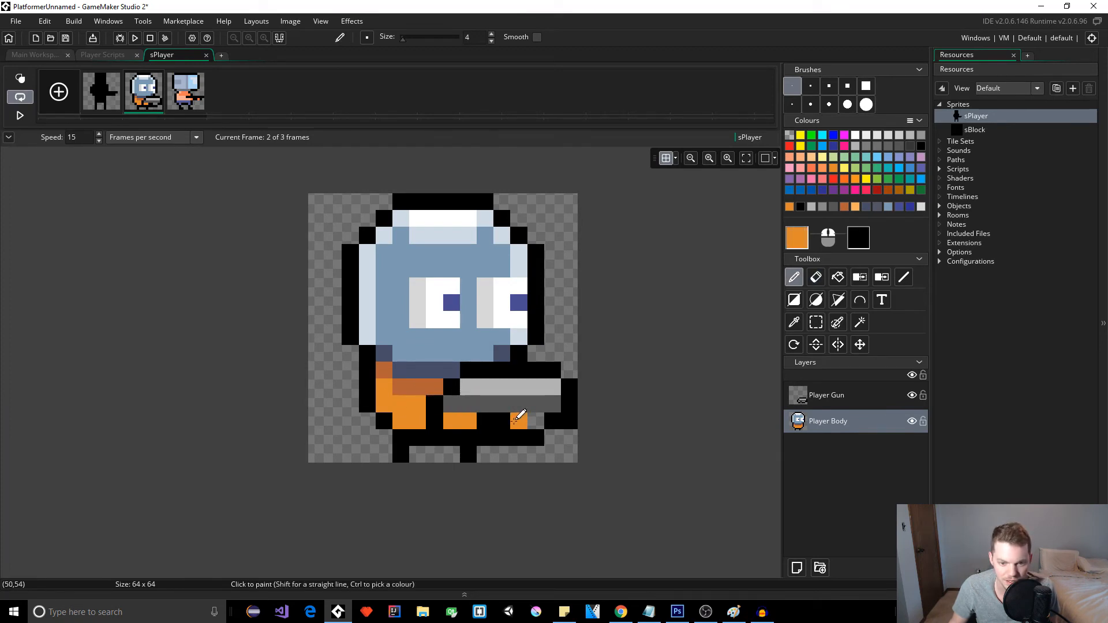
pyautogui.click(912, 422)
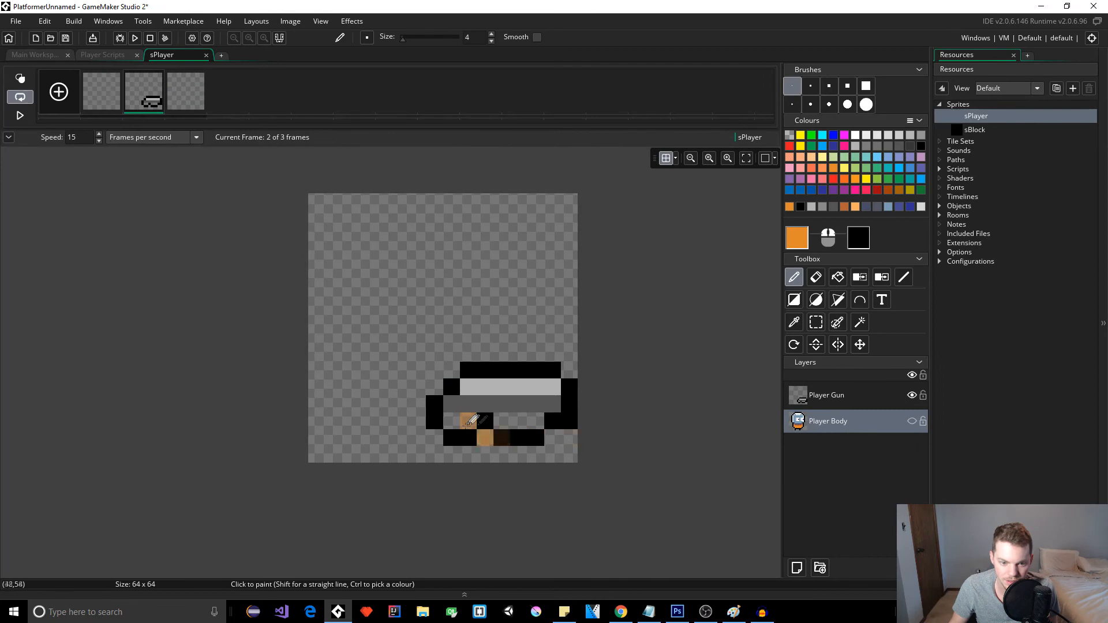
pyautogui.click(453, 420)
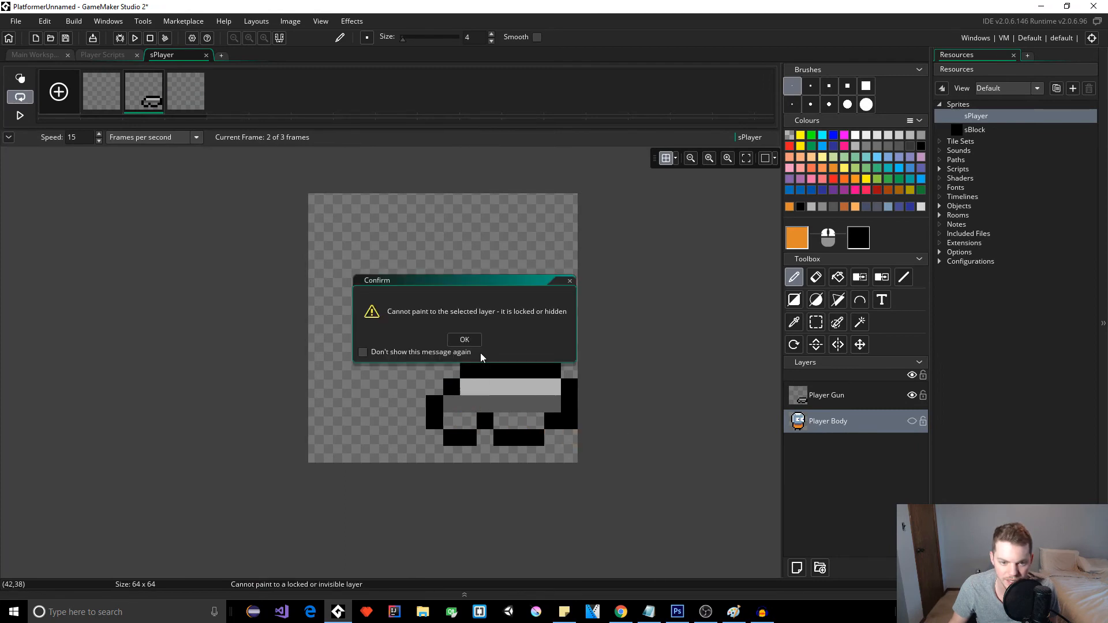
pyautogui.click(481, 336)
pyautogui.click(833, 402)
pyautogui.moveTo(452, 421); pyautogui.dragTo(531, 421)
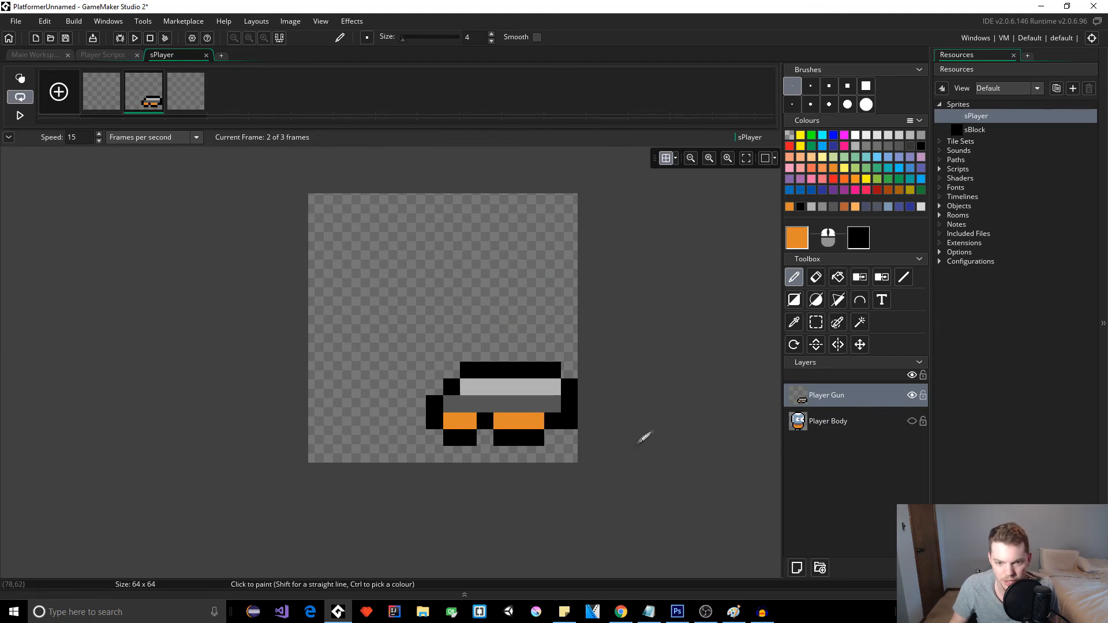
# Paint the three cells of the barrel's upper row behind the muzzle blue, using hue 204, saturation 70 and value 74
pyautogui.click(789, 191)
pyautogui.moveTo(479, 385); pyautogui.dragTo(513, 381)
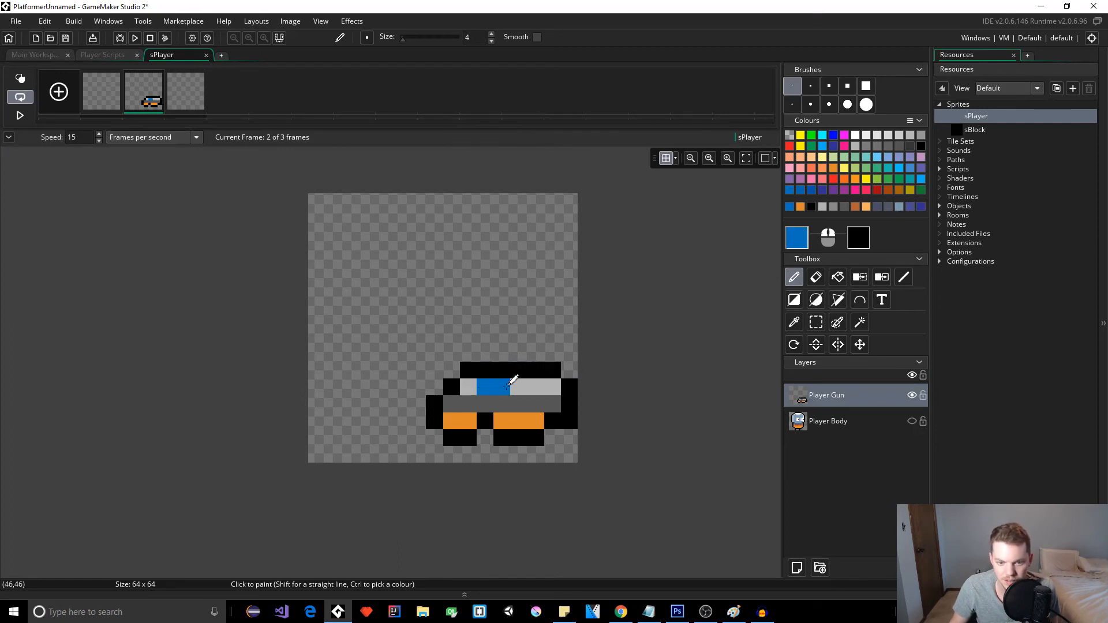
pyautogui.click(518, 386)
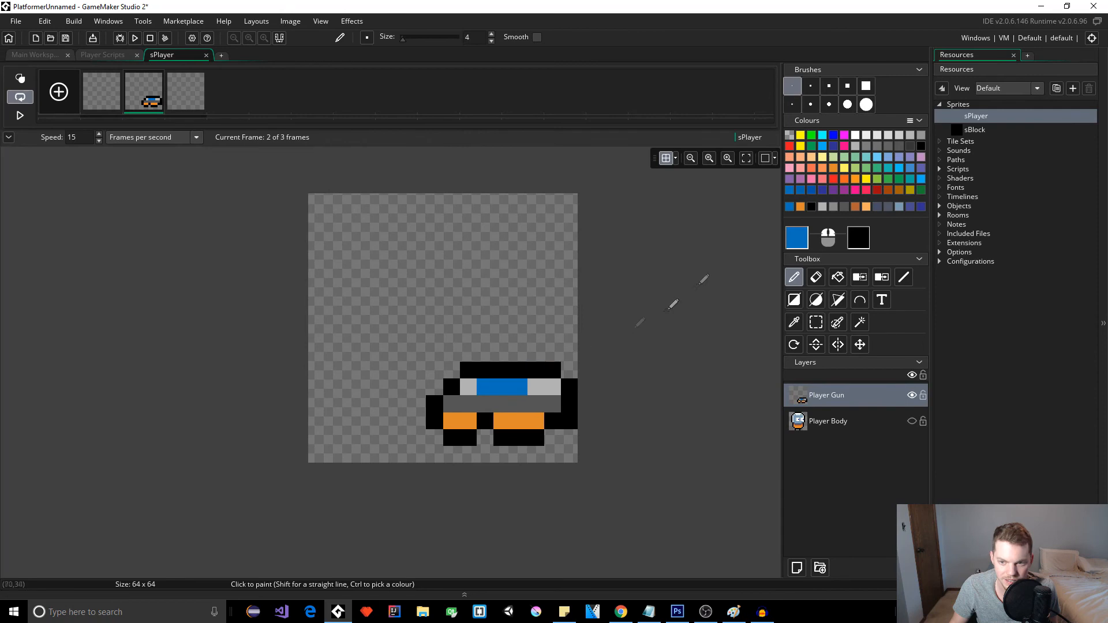
pyautogui.doubleClick(796, 239)
pyautogui.click(281, 230)
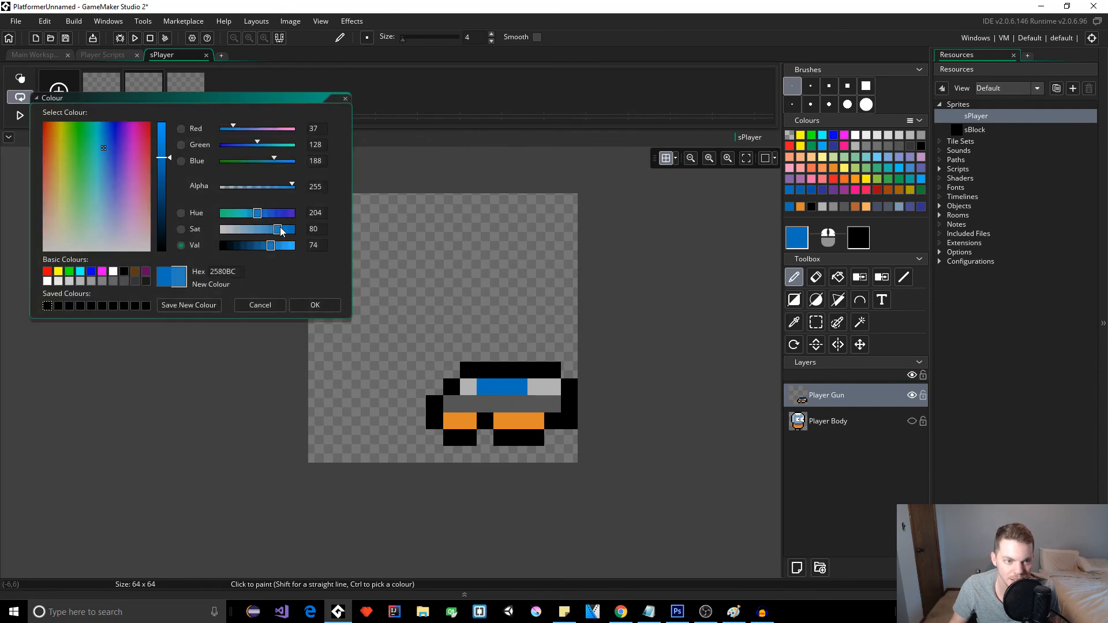
pyautogui.click(314, 305)
pyautogui.moveTo(482, 387); pyautogui.dragTo(514, 386)
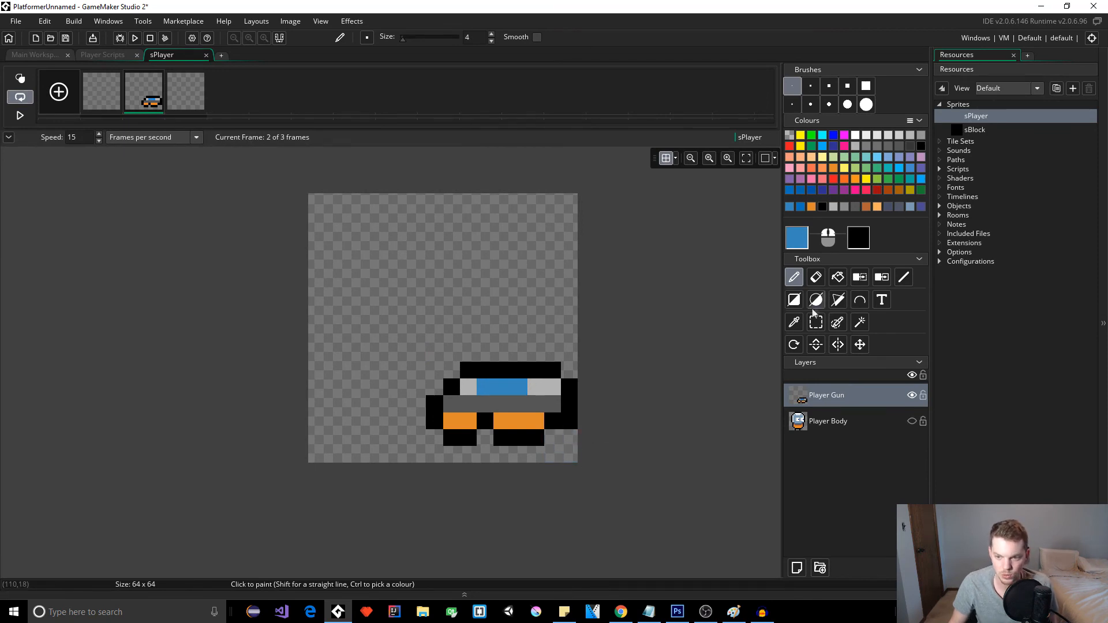
# Darken the blue to saturation 80 and value 50 and paint the three barrel cells directly beneath the blue ones
pyautogui.click(806, 246)
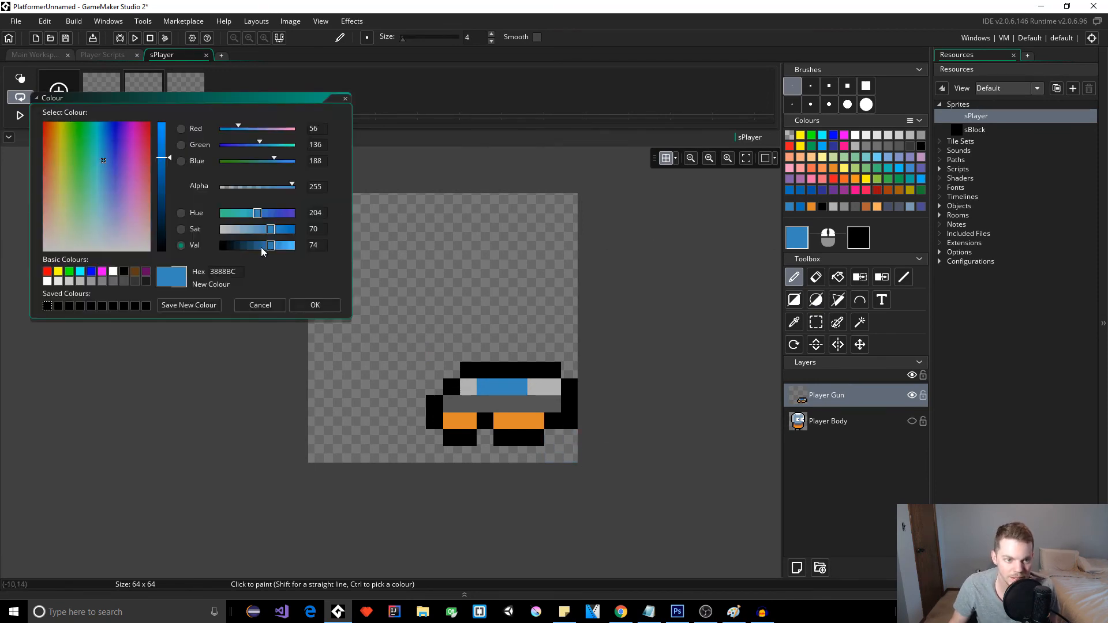
pyautogui.moveTo(262, 250); pyautogui.dragTo(258, 248)
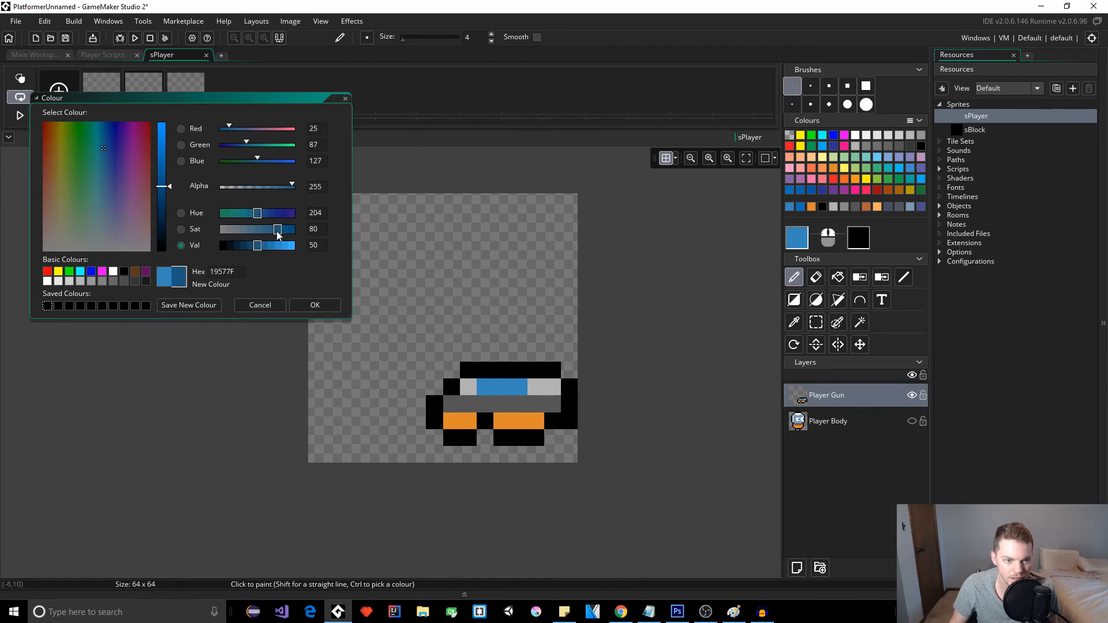
pyautogui.click(311, 309)
pyautogui.moveTo(481, 404); pyautogui.dragTo(515, 410)
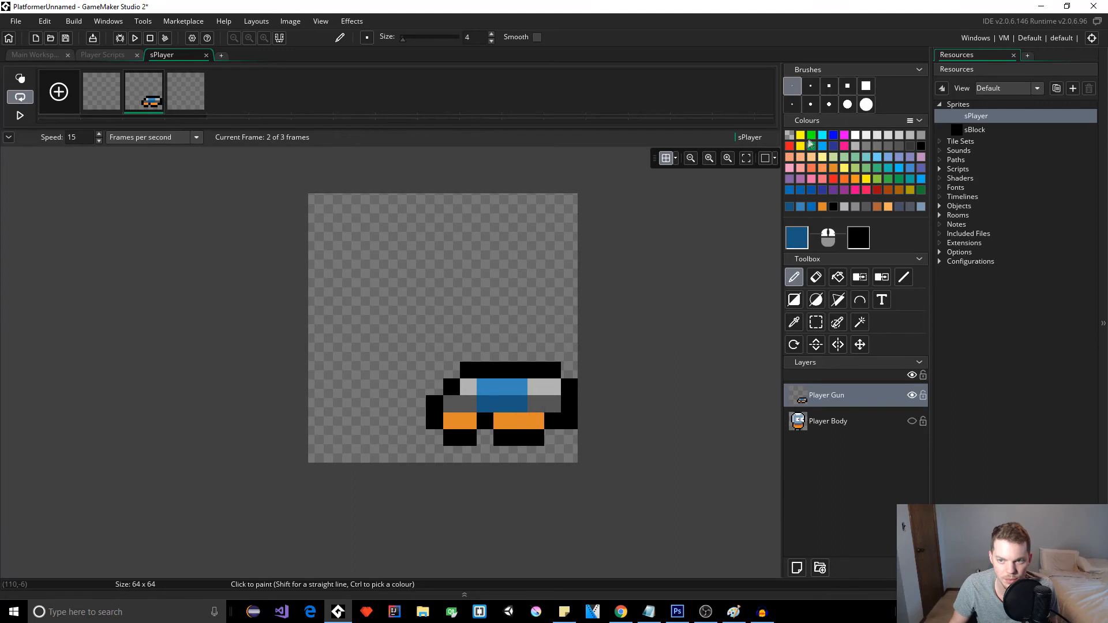
pyautogui.click(833, 136)
pyautogui.click(823, 136)
pyautogui.click(811, 135)
pyautogui.click(823, 135)
pyautogui.click(834, 136)
pyautogui.moveTo(485, 384); pyautogui.dragTo(523, 399)
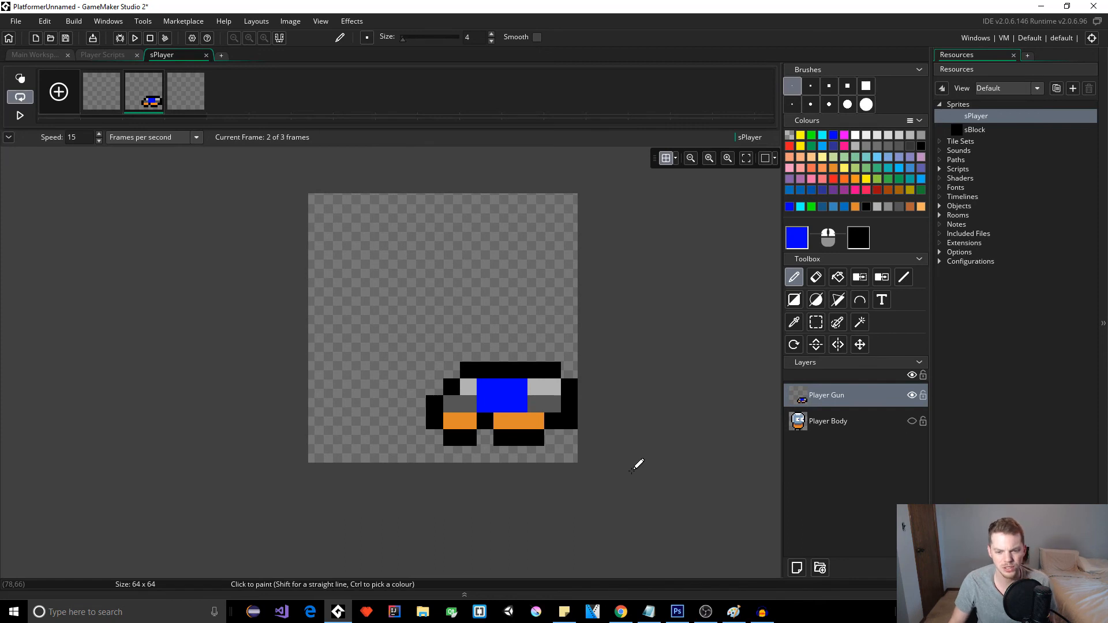
pyautogui.hotkey('ctrl', 'z')
pyautogui.hotkey('ctrl', 'z')
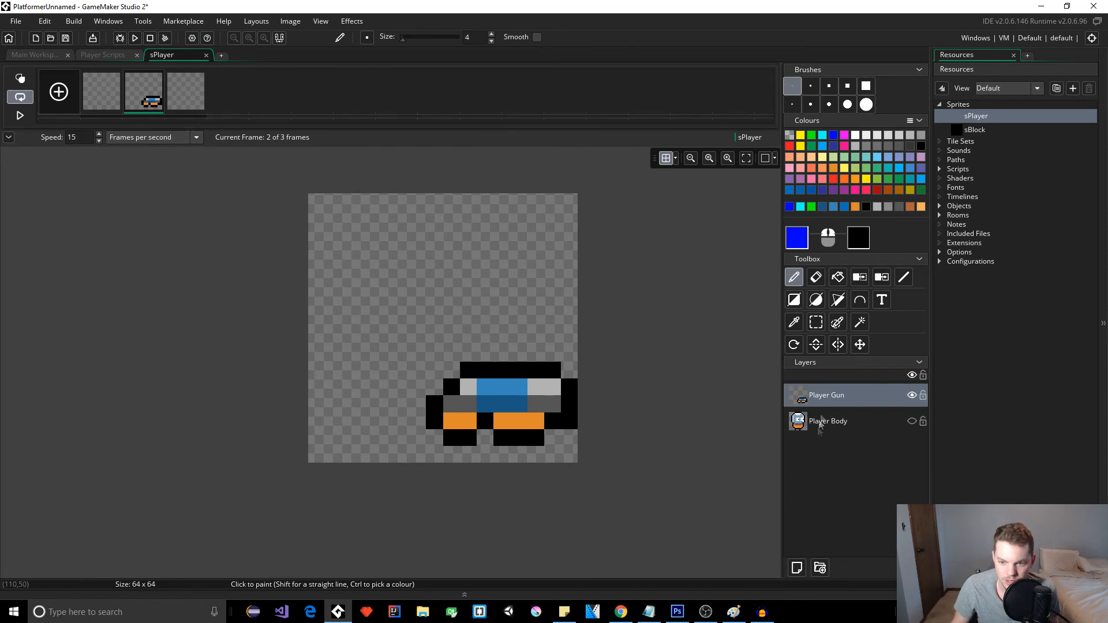
# Show the Player Body layer again and move the whole gun up by one grid cell on the Player Gun layer
pyautogui.click(912, 422)
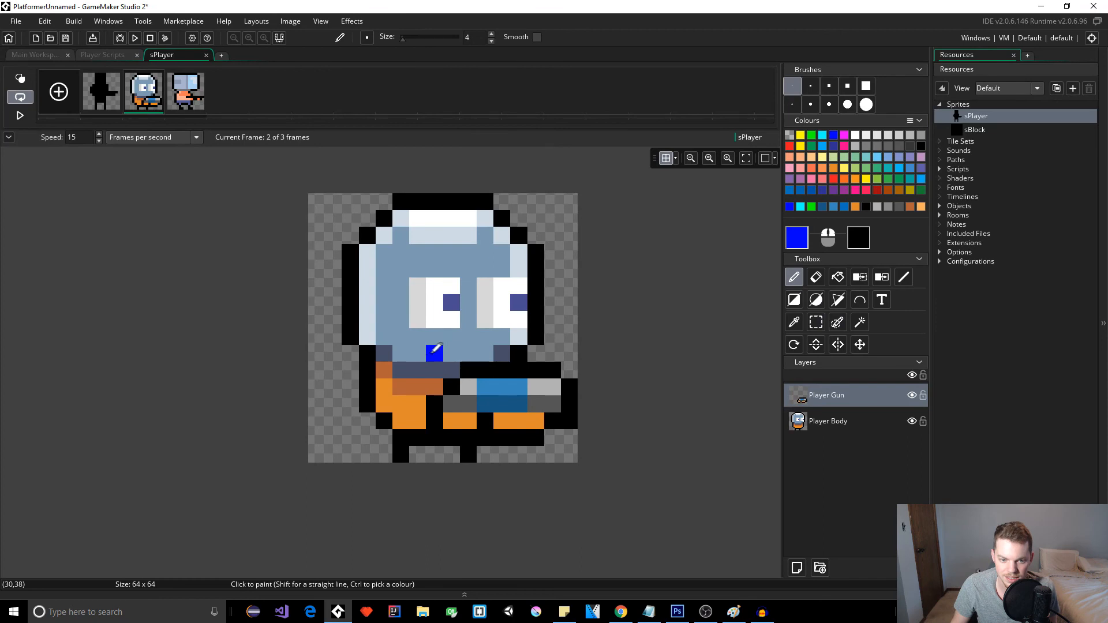
pyautogui.press('s')
pyautogui.moveTo(426, 345); pyautogui.dragTo(578, 446)
pyautogui.moveTo(527, 406)
pyautogui.mouseDown()
pyautogui.moveTo(502, 386)
pyautogui.moveTo(524, 406)
pyautogui.moveTo(443, 404)
pyautogui.moveTo(492, 410)
pyautogui.moveTo(529, 398)
pyautogui.moveTo(499, 408)
pyautogui.moveTo(516, 403)
pyautogui.moveTo(503, 395)
pyautogui.moveTo(517, 401)
pyautogui.moveTo(519, 382)
pyautogui.moveTo(514, 418)
pyautogui.moveTo(522, 388)
pyautogui.moveTo(522, 399)
pyautogui.moveTo(499, 391)
pyautogui.moveTo(519, 388)
pyautogui.moveTo(522, 374)
pyautogui.moveTo(522, 386)
pyautogui.mouseUp()
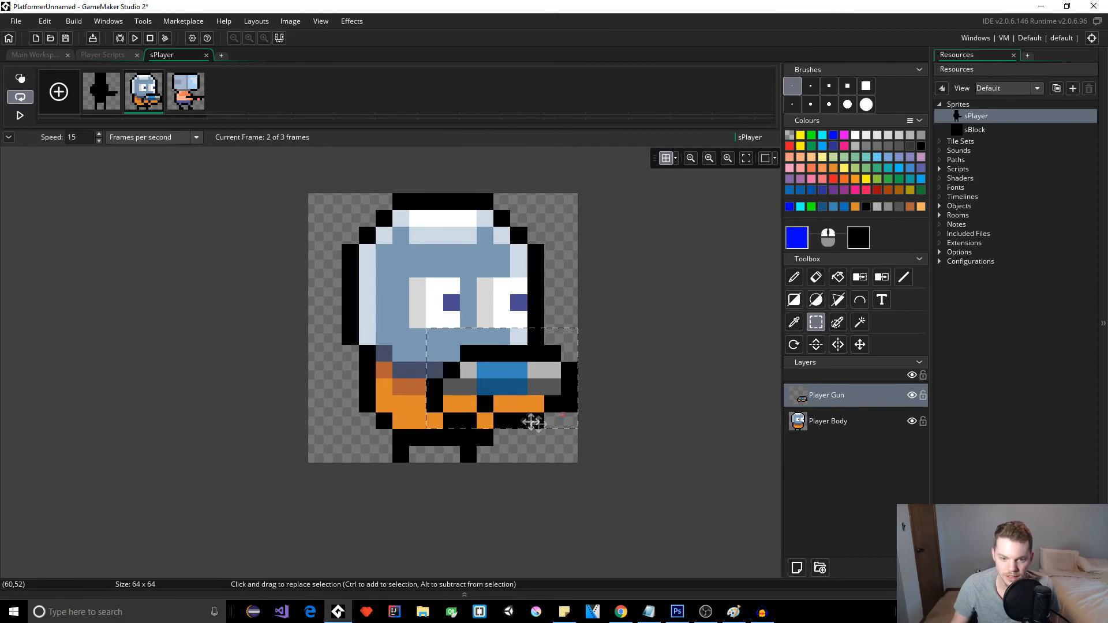
pyautogui.click(478, 280)
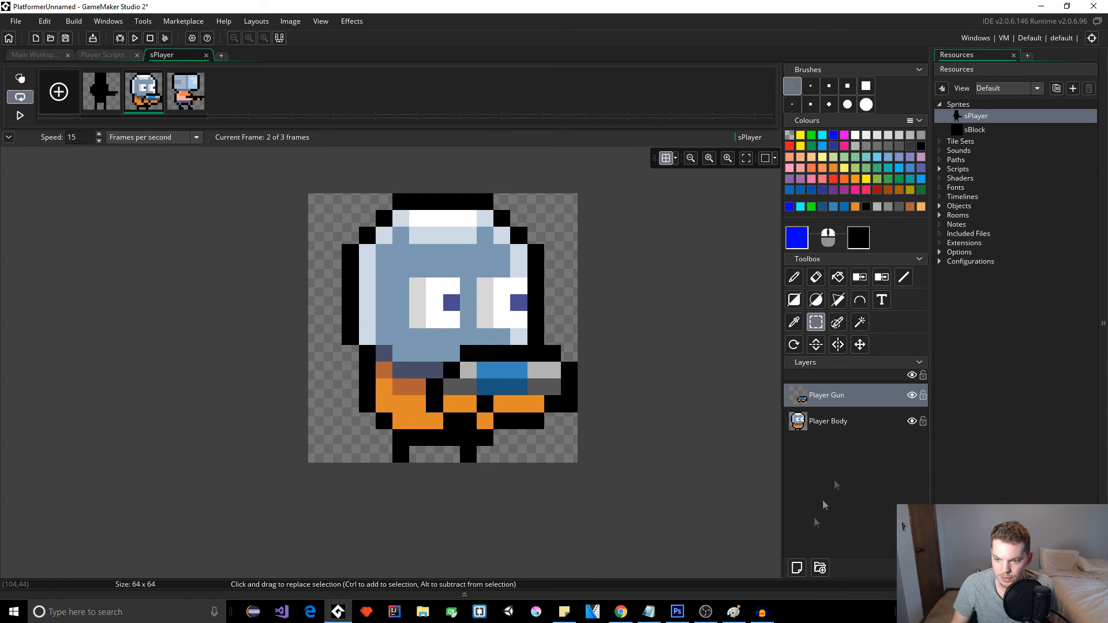
# Add a new layer and name it Jetpack
pyautogui.click(797, 569)
pyautogui.doubleClick(829, 395)
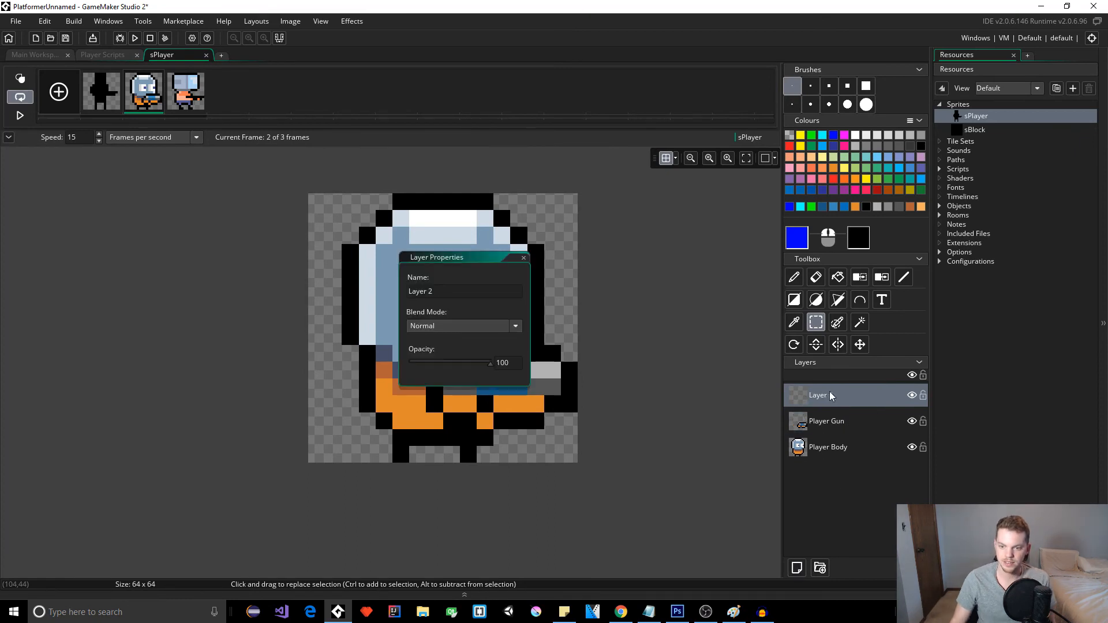
pyautogui.write('Jetpack')
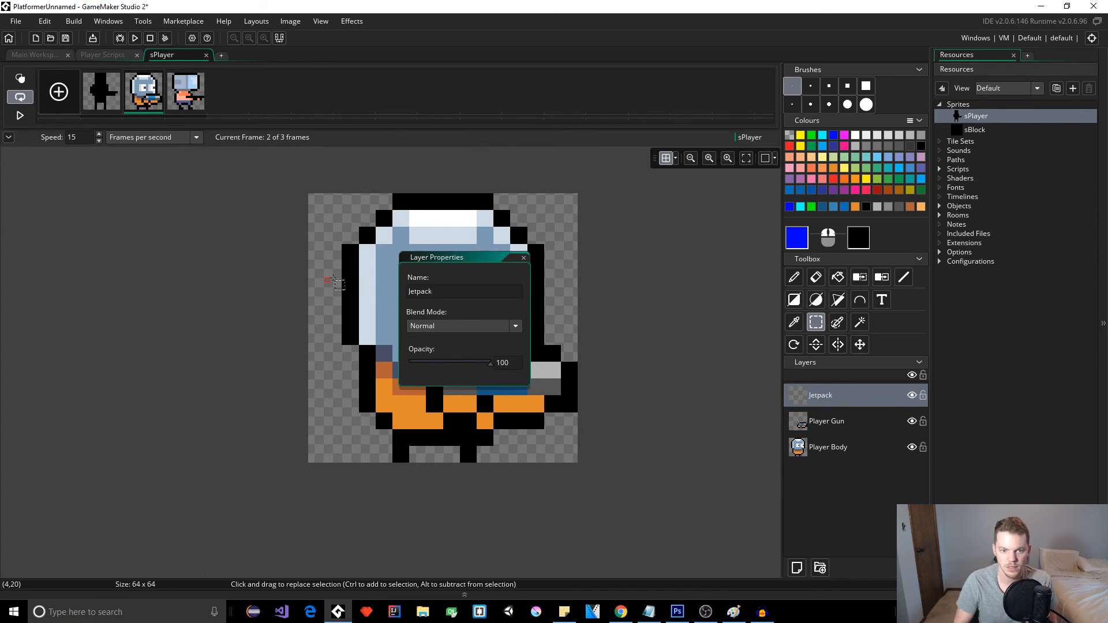
pyautogui.click(523, 259)
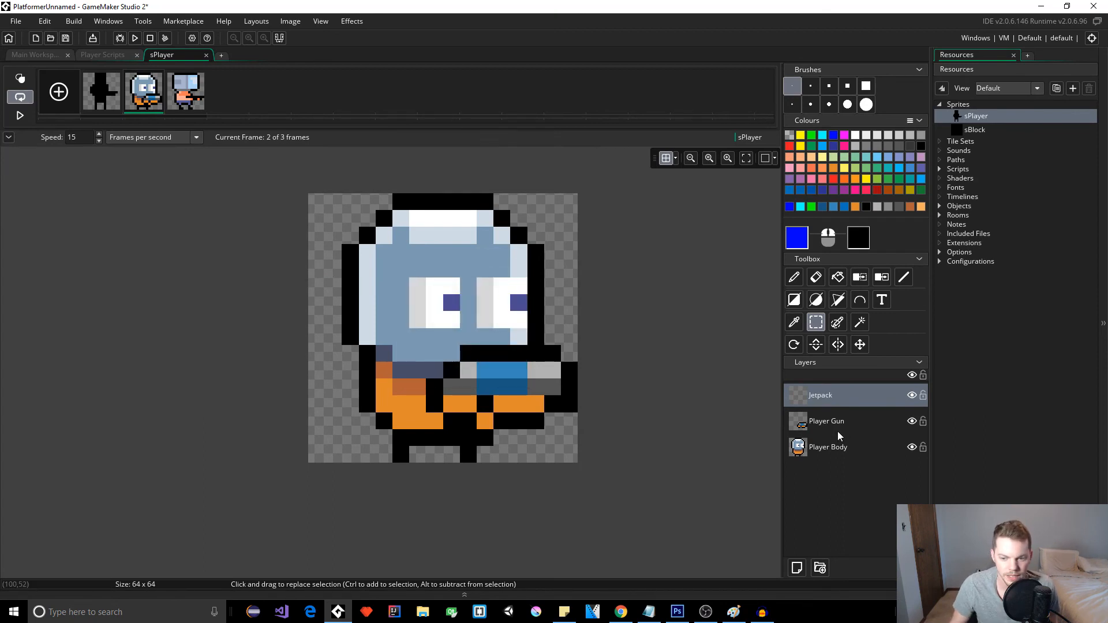
# Start the jetpack outline behind the body with a black upper corner cell and a black back edge three cells high
pyautogui.click(794, 277)
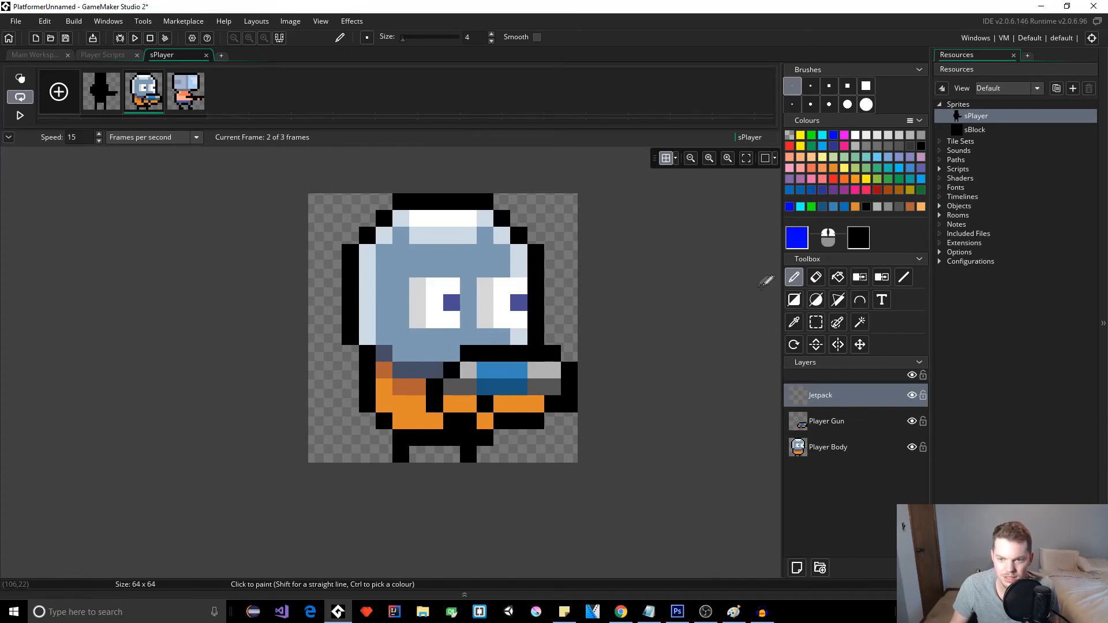
pyautogui.click(867, 207)
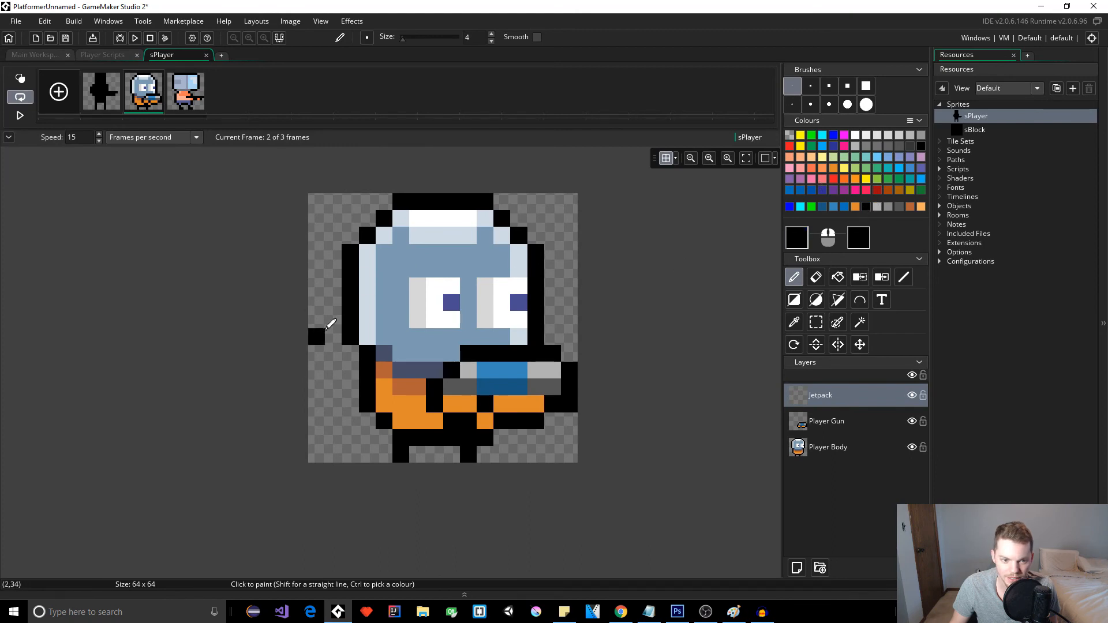
pyautogui.click(340, 341)
pyautogui.moveTo(381, 335); pyautogui.dragTo(417, 336)
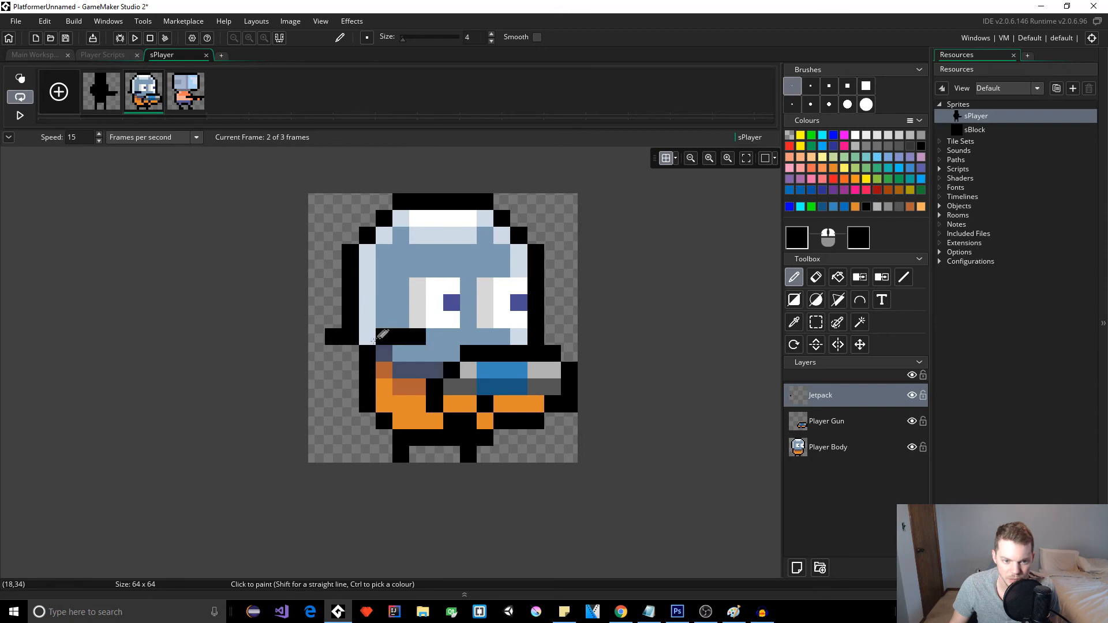
pyautogui.hotkey('ctrl', 'z')
pyautogui.click(318, 352)
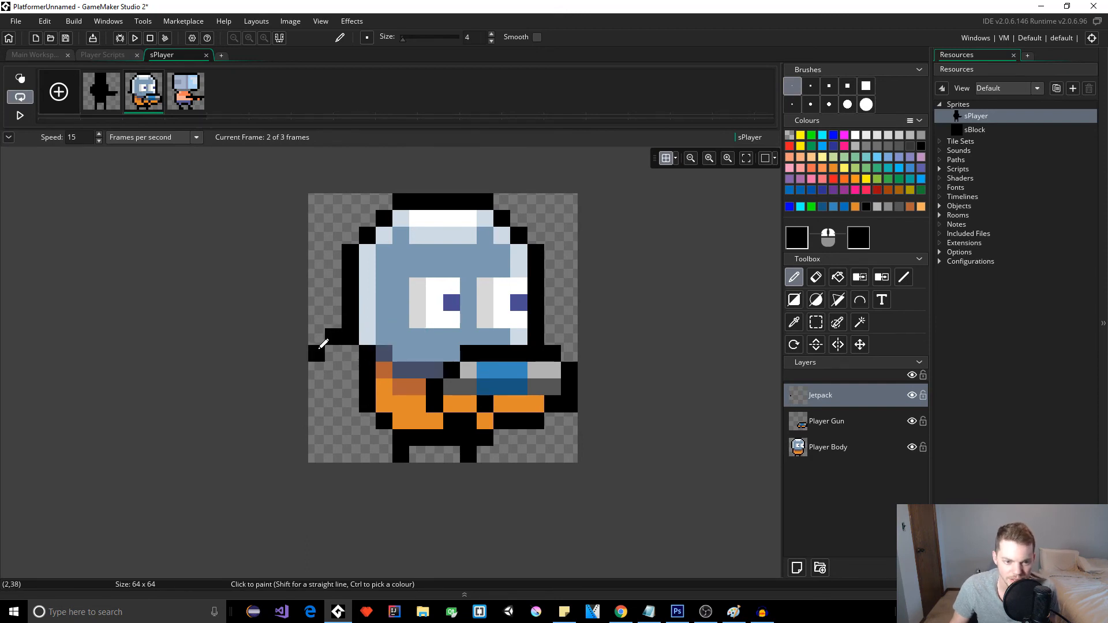
pyautogui.moveTo(322, 346); pyautogui.dragTo(322, 375)
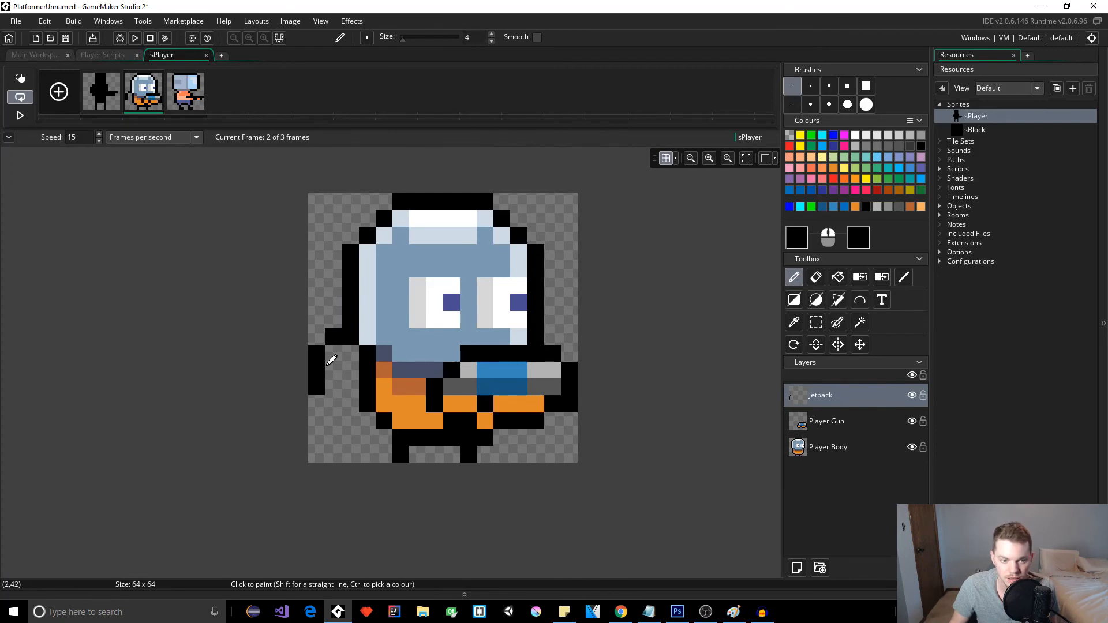
# Draw the jetpack's black bottom edge three cells wide and extend its back edge down by one cell
pyautogui.click(330, 393)
pyautogui.hotkey('ctrl', 'z')
pyautogui.click(333, 421)
pyautogui.click(350, 421)
pyautogui.click(366, 413)
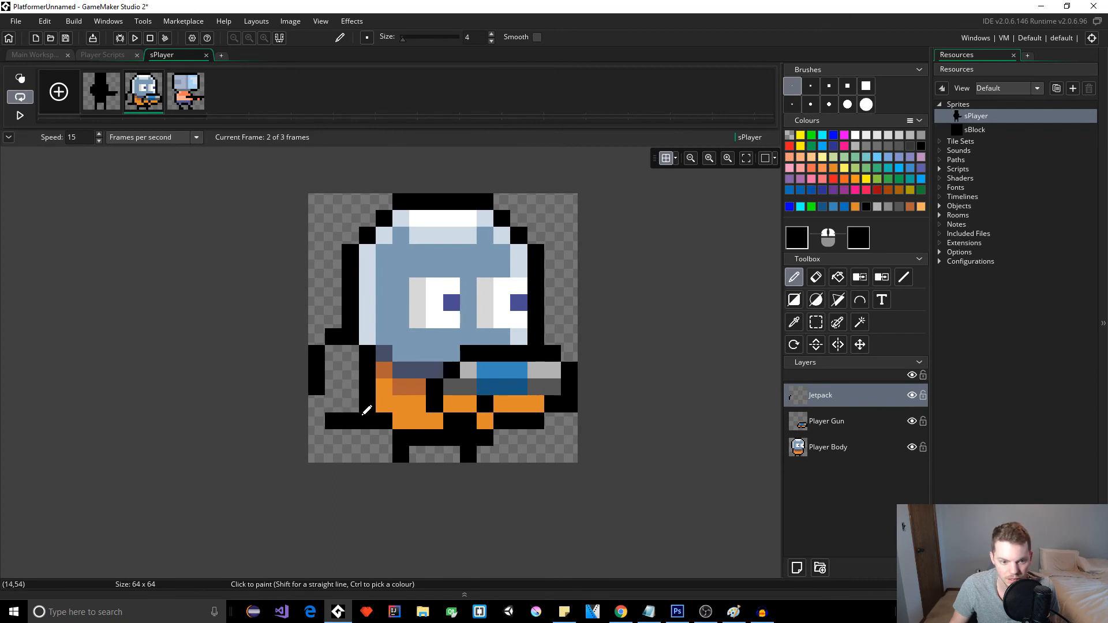
pyautogui.click(317, 405)
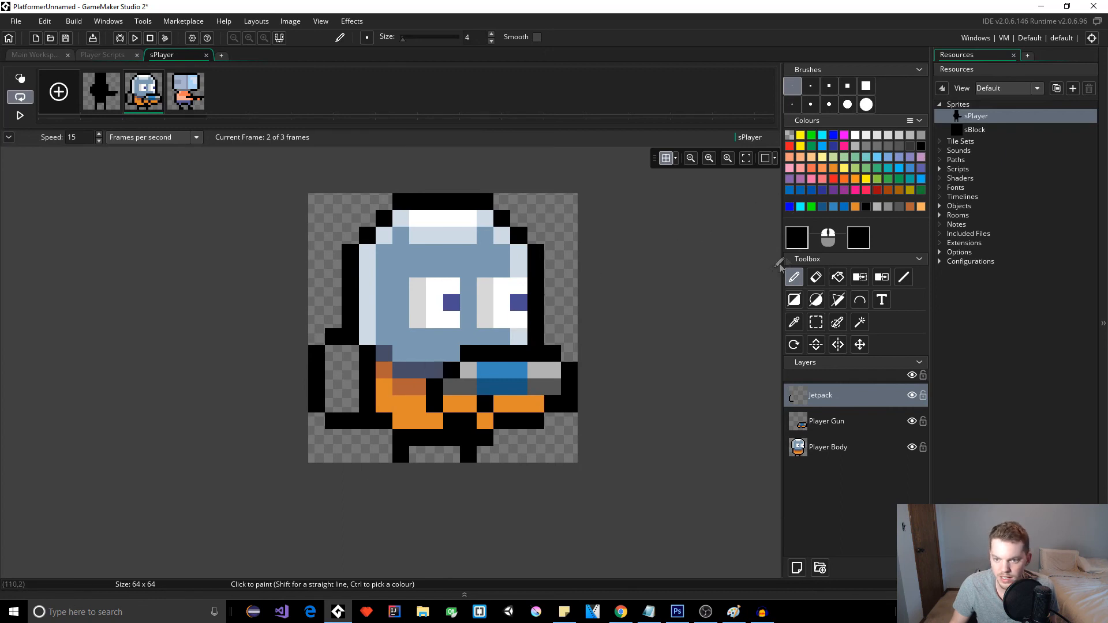
pyautogui.click(469, 386)
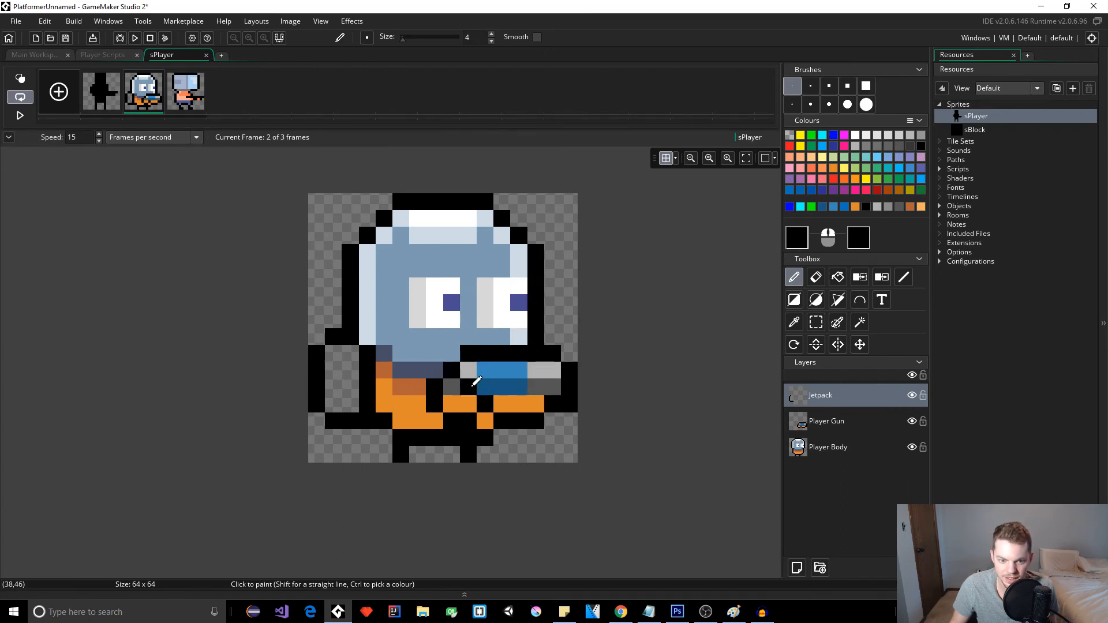
pyautogui.click(881, 146)
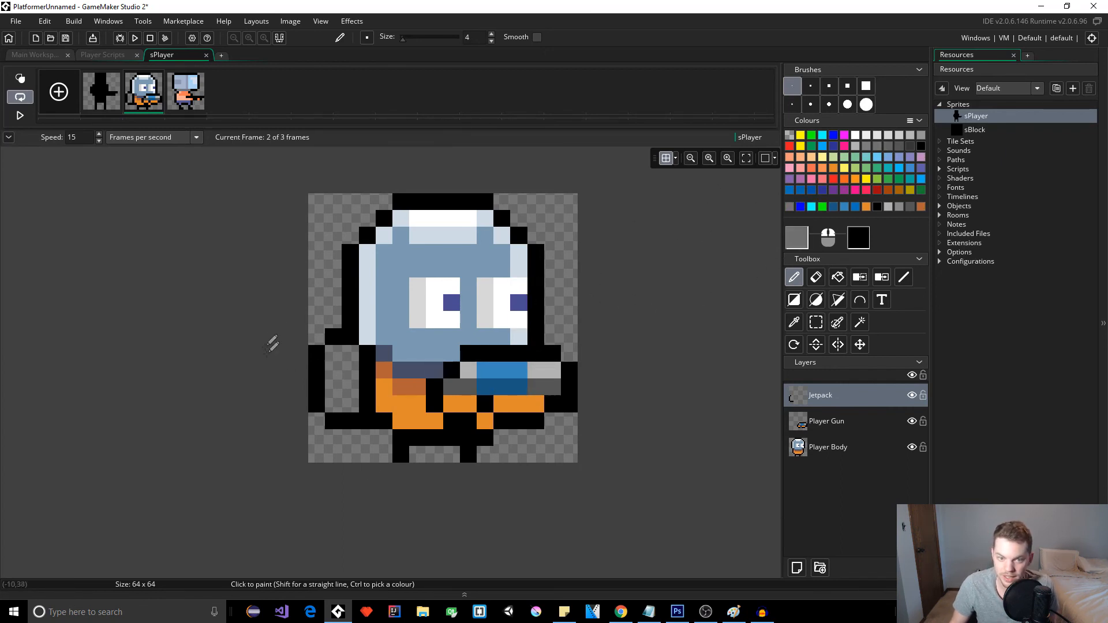
pyautogui.press('f')
pyautogui.click(345, 371)
pyautogui.hotkey('ctrl', 'z')
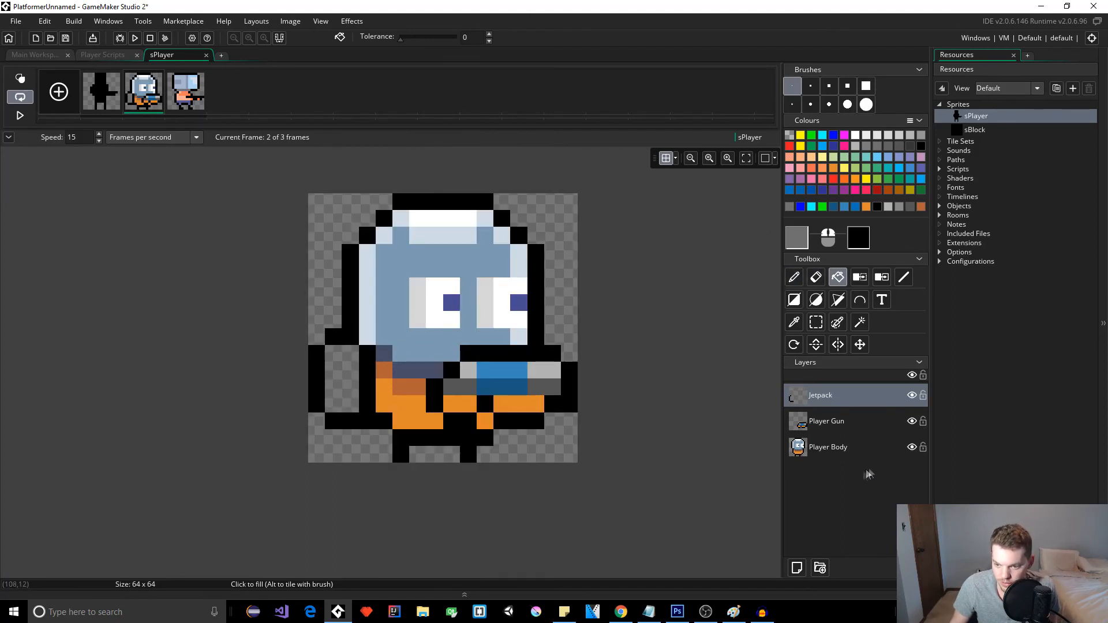
# Hide the Player Body layer and close the jetpack outline with black cells along its front and top edges
pyautogui.click(914, 448)
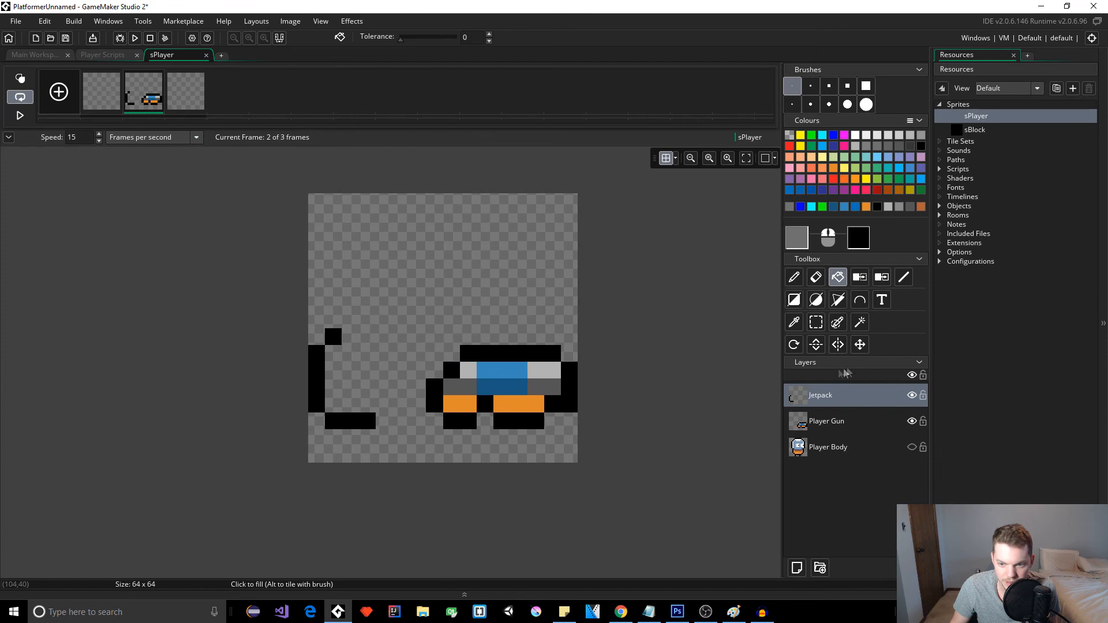
pyautogui.click(878, 207)
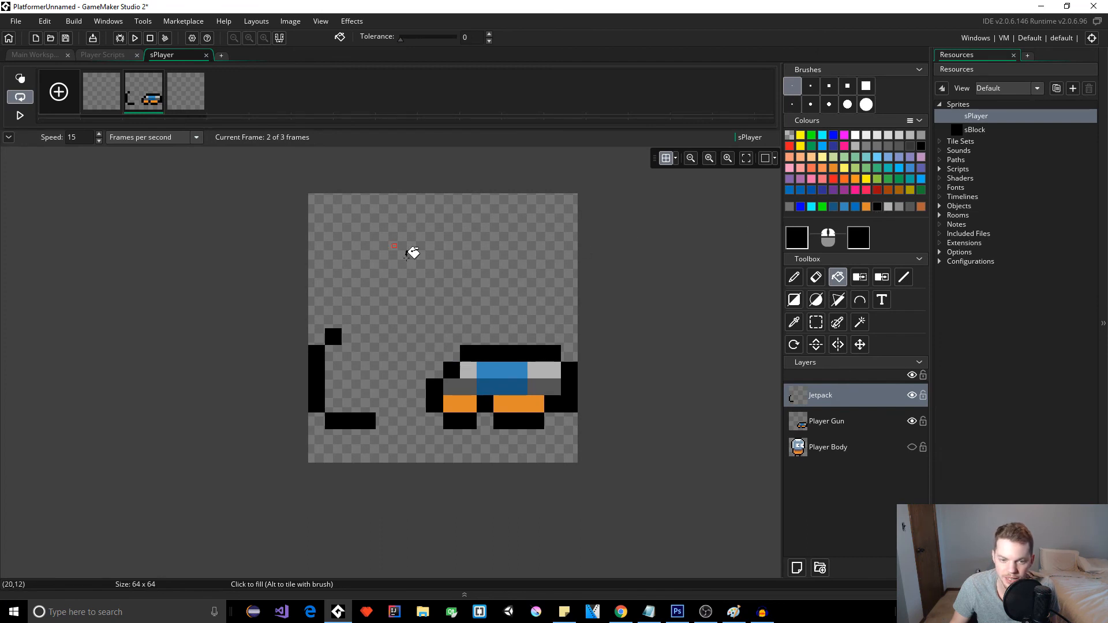
pyautogui.press('p')
pyautogui.moveTo(385, 401)
pyautogui.mouseDown()
pyautogui.moveTo(383, 337)
pyautogui.moveTo(349, 336)
pyautogui.mouseUp()
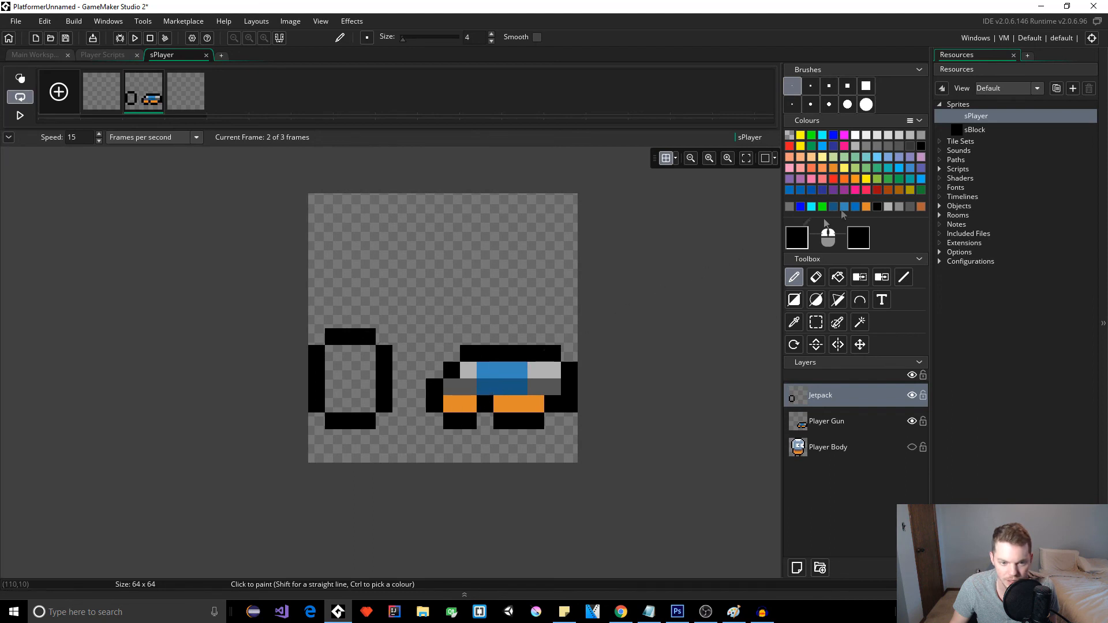
# Fill the inside of the jetpack outline with dark grey
pyautogui.click(891, 148)
pyautogui.press('f')
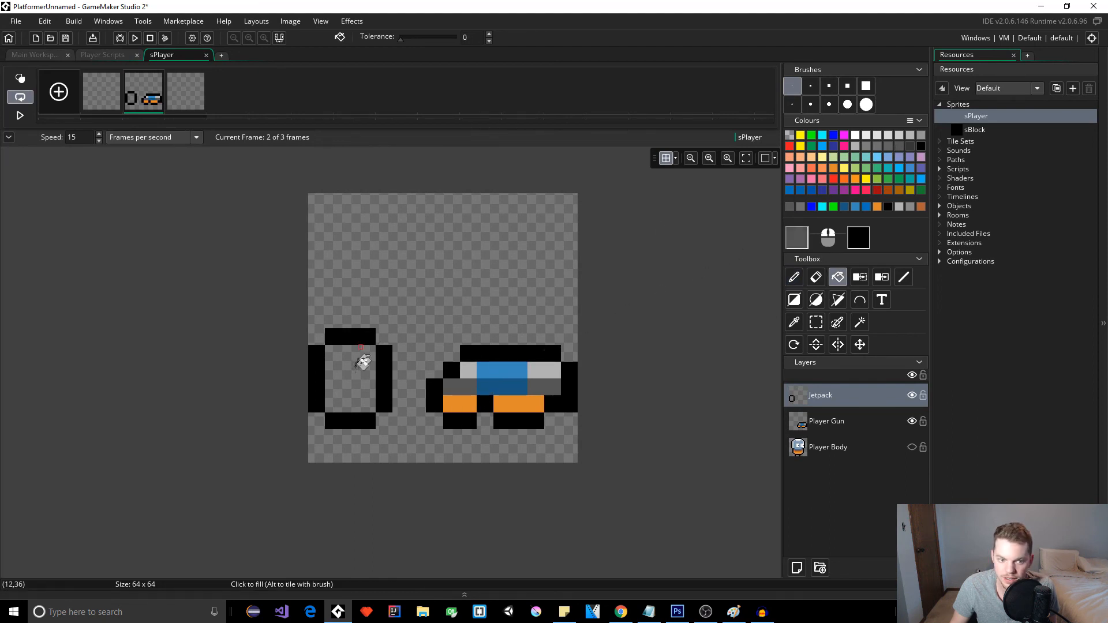
pyautogui.click(360, 369)
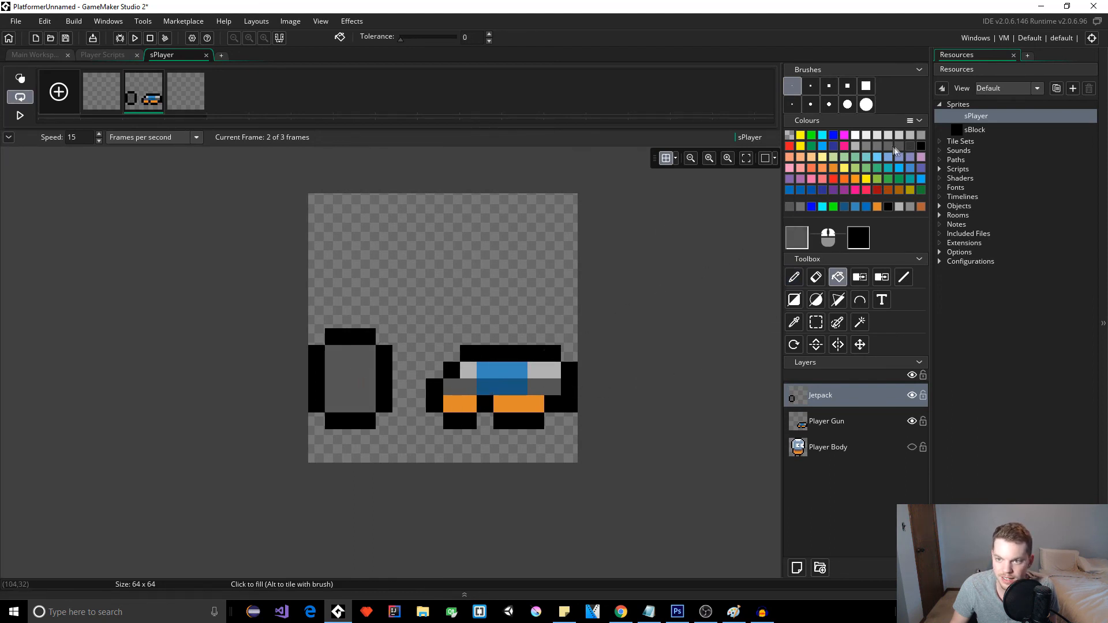
# Highlight the jetpack with medium grey down its rear inner column and on the adjacent cell of the top inner row
pyautogui.click(866, 146)
pyautogui.press('d')
pyautogui.moveTo(333, 353); pyautogui.dragTo(334, 407)
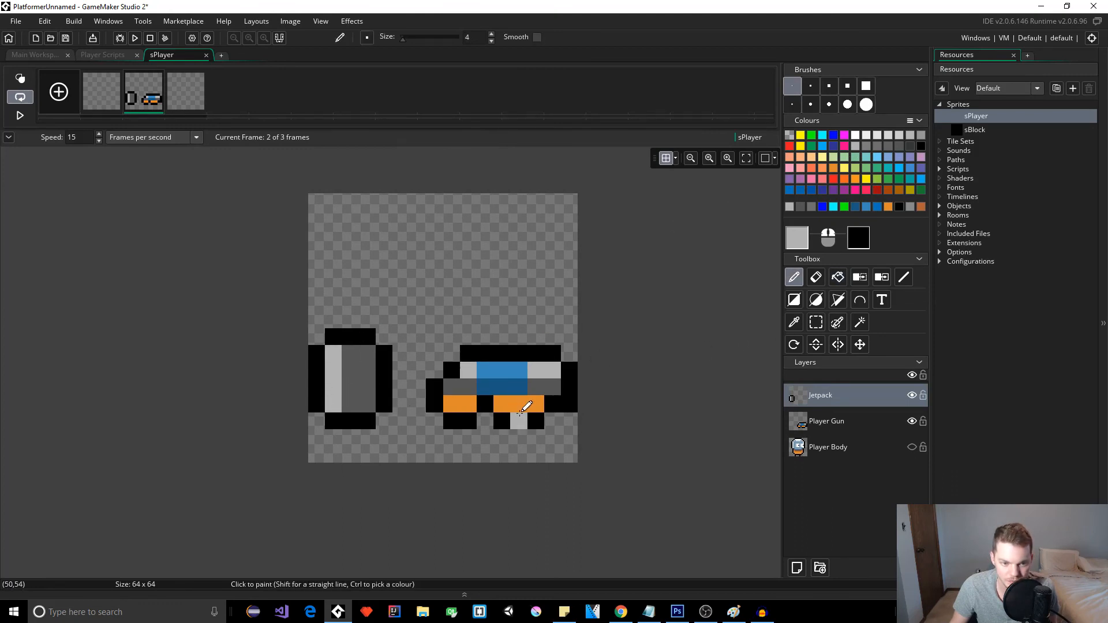
pyautogui.click(870, 147)
pyautogui.moveTo(334, 347); pyautogui.dragTo(335, 407)
pyautogui.click(351, 353)
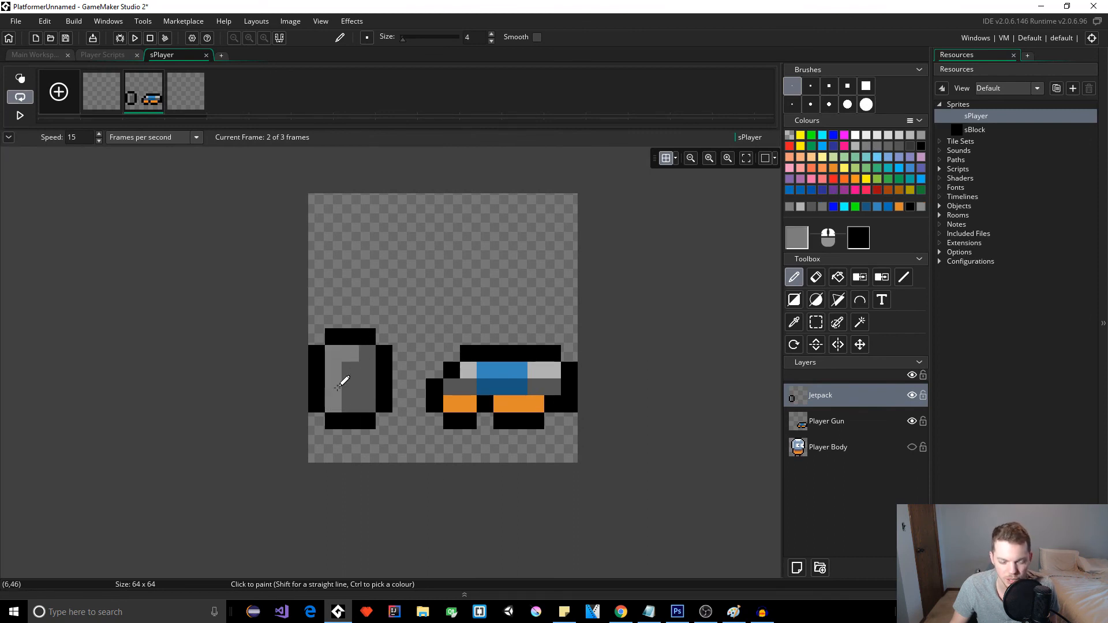
pyautogui.rightClick(503, 420)
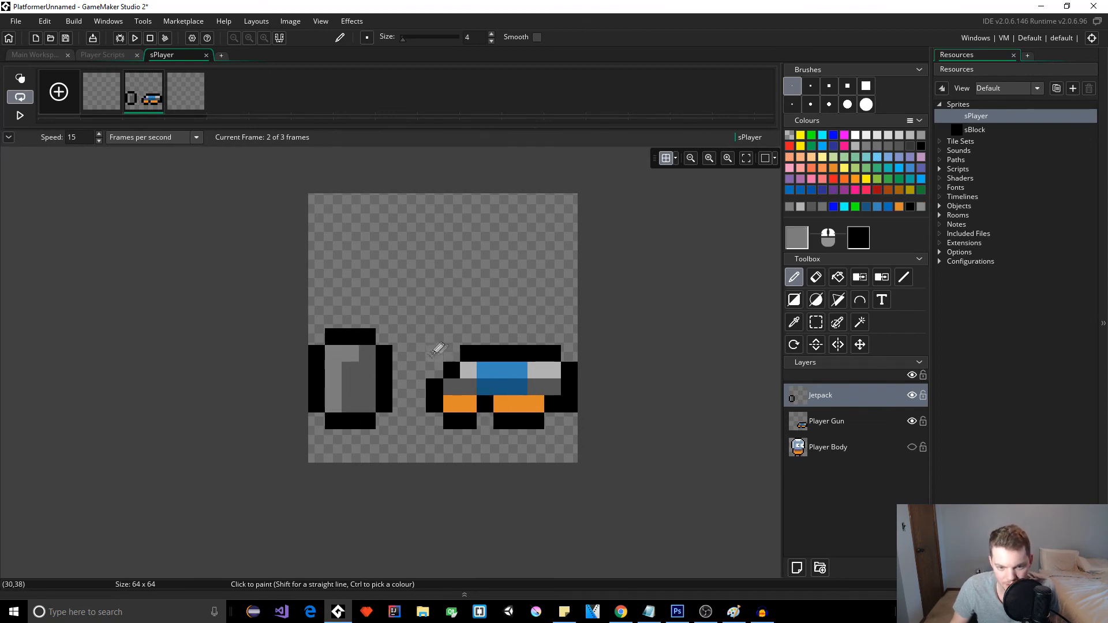
# Show the Player Body layer again and move the Jetpack layer below it in the layer order
pyautogui.click(912, 448)
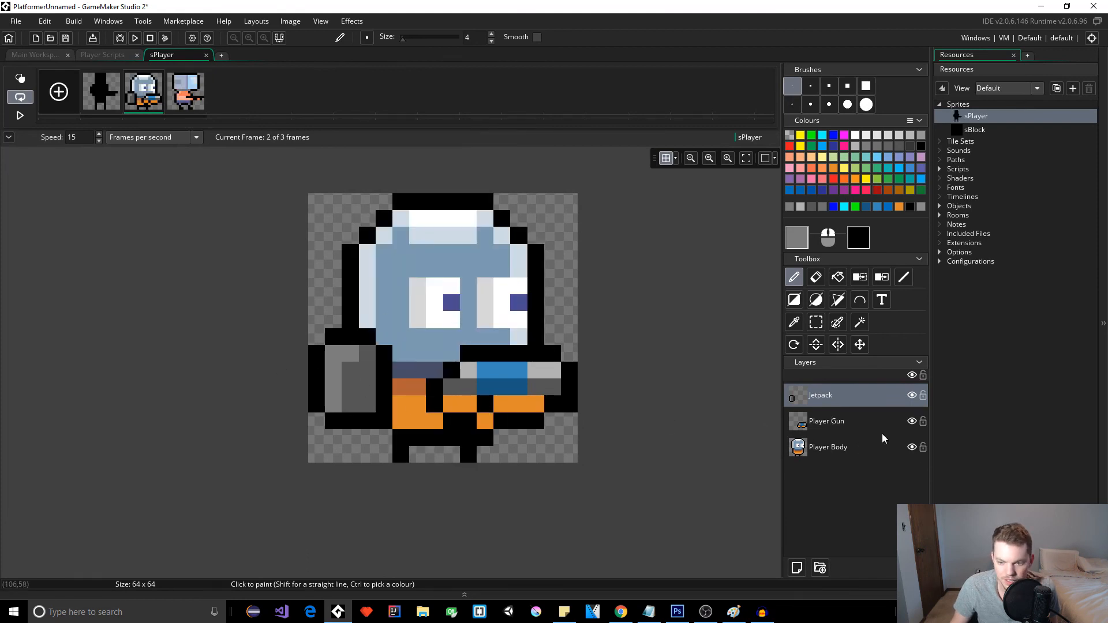
pyautogui.moveTo(842, 396); pyautogui.dragTo(832, 468)
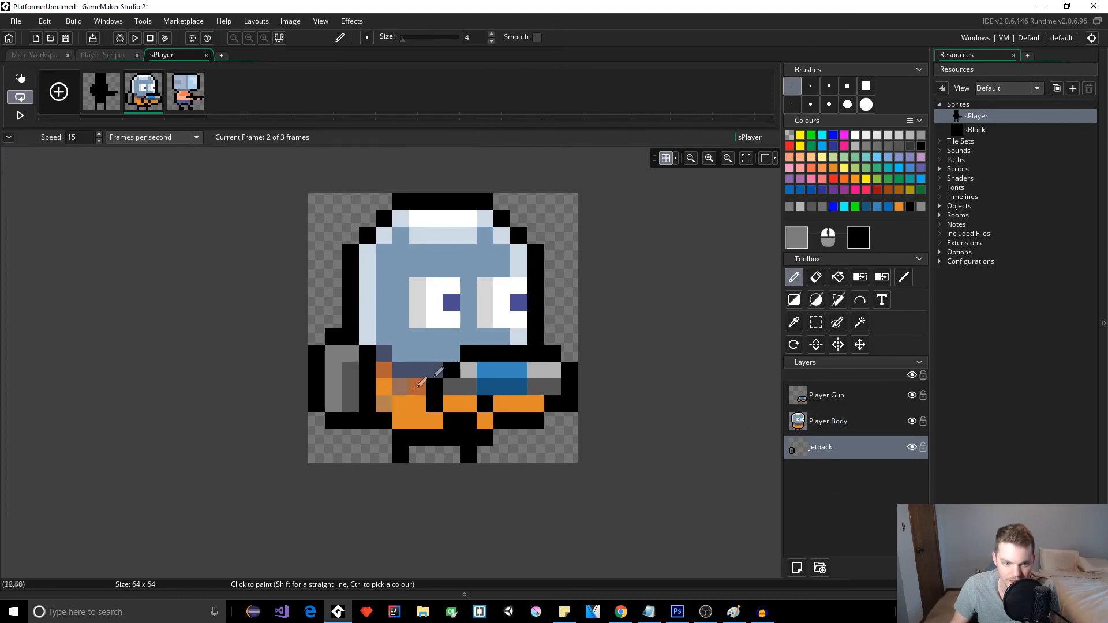
pyautogui.click(388, 400)
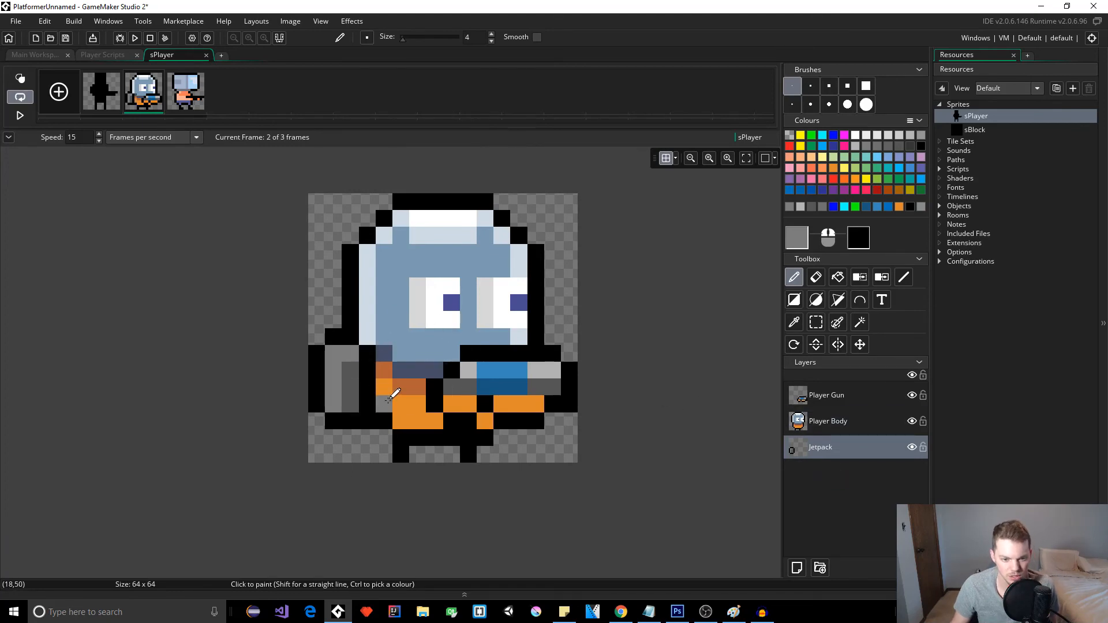
pyautogui.hotkey('ctrl', 'z')
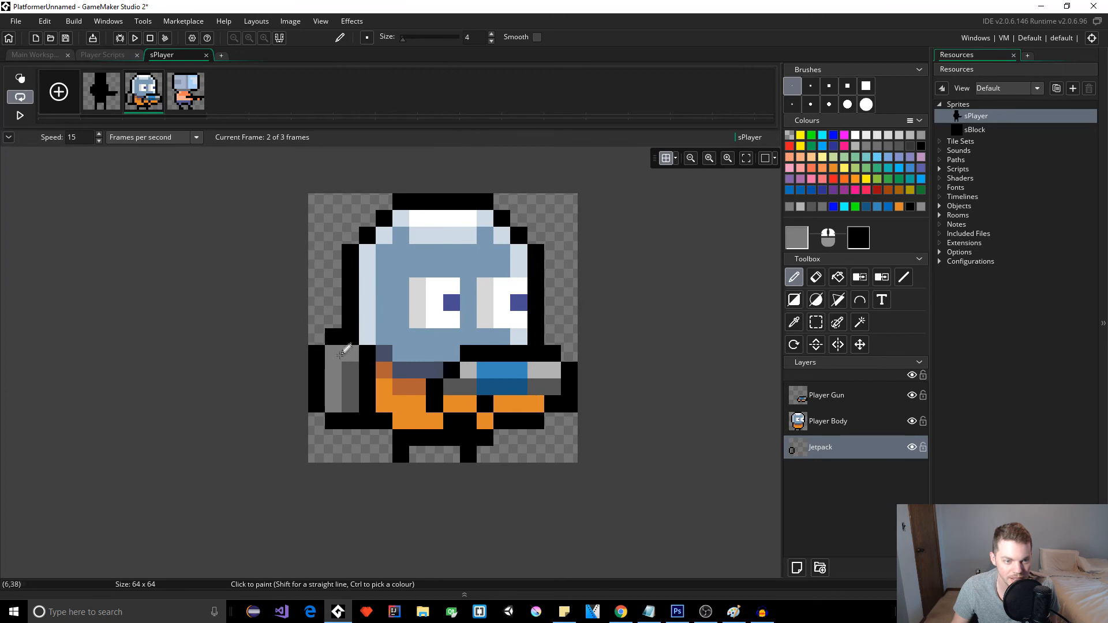
pyautogui.scroll(-4, 382, 344)
pyautogui.scroll(4, 385, 365)
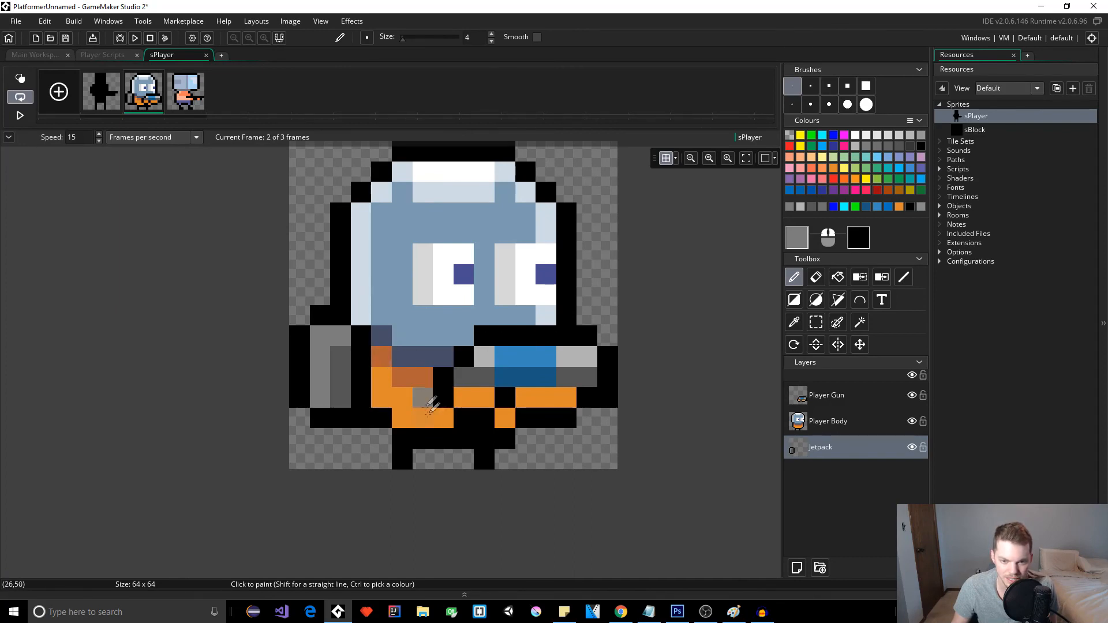
pyautogui.click(460, 405)
pyautogui.hotkey('ctrl', 'z')
pyautogui.click(462, 394)
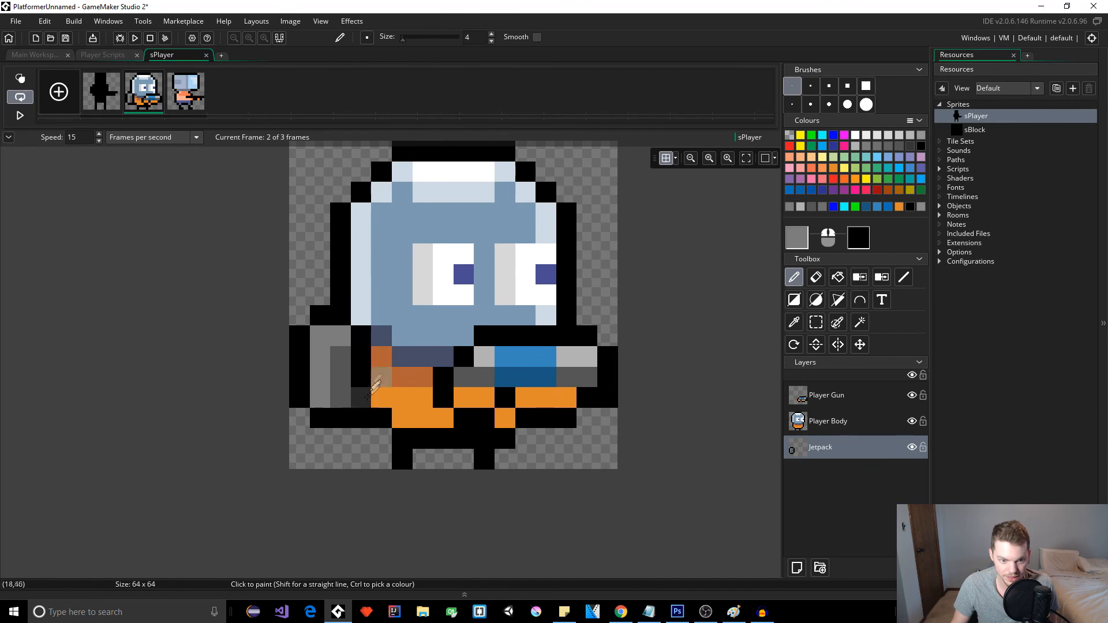
# Sample the suit's orange-brown shadow colour and darken it to a reddish brown with hue 12, saturation 60 and value 40
pyautogui.keyDown('ctrl'); pyautogui.click(384, 354); pyautogui.keyUp('ctrl')
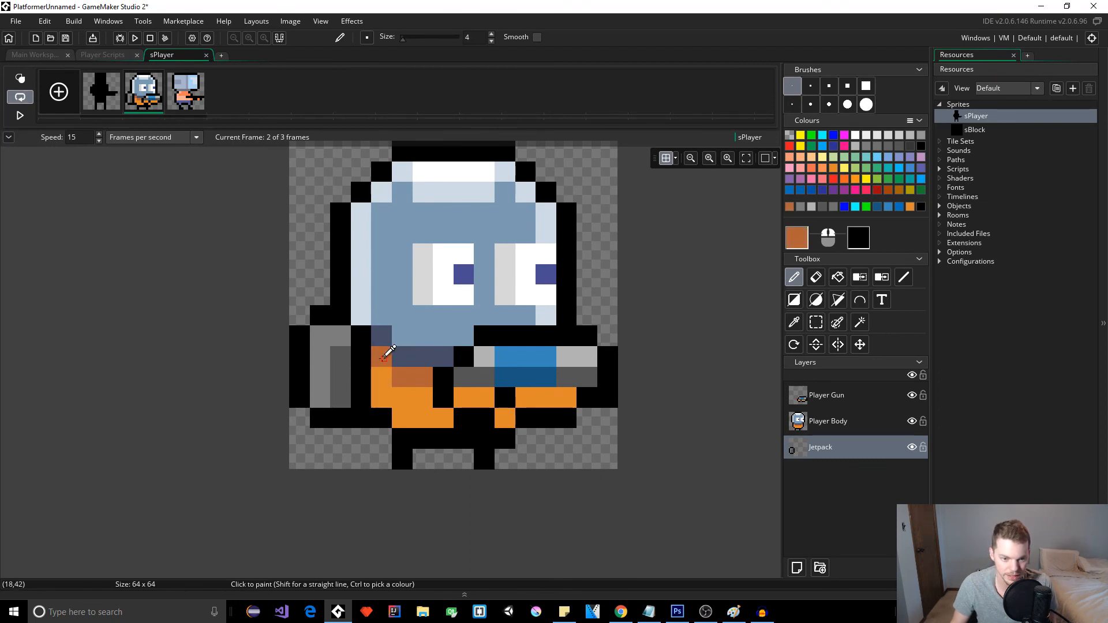
pyautogui.click(797, 241)
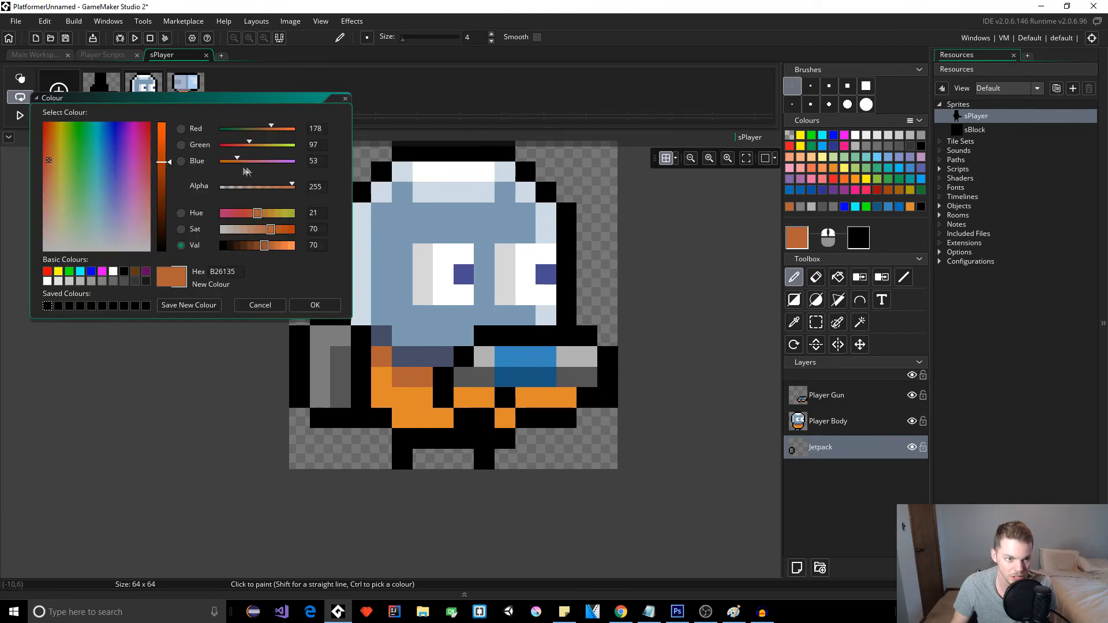
pyautogui.moveTo(266, 244)
pyautogui.mouseDown()
pyautogui.moveTo(252, 247)
pyautogui.moveTo(265, 231)
pyautogui.mouseUp()
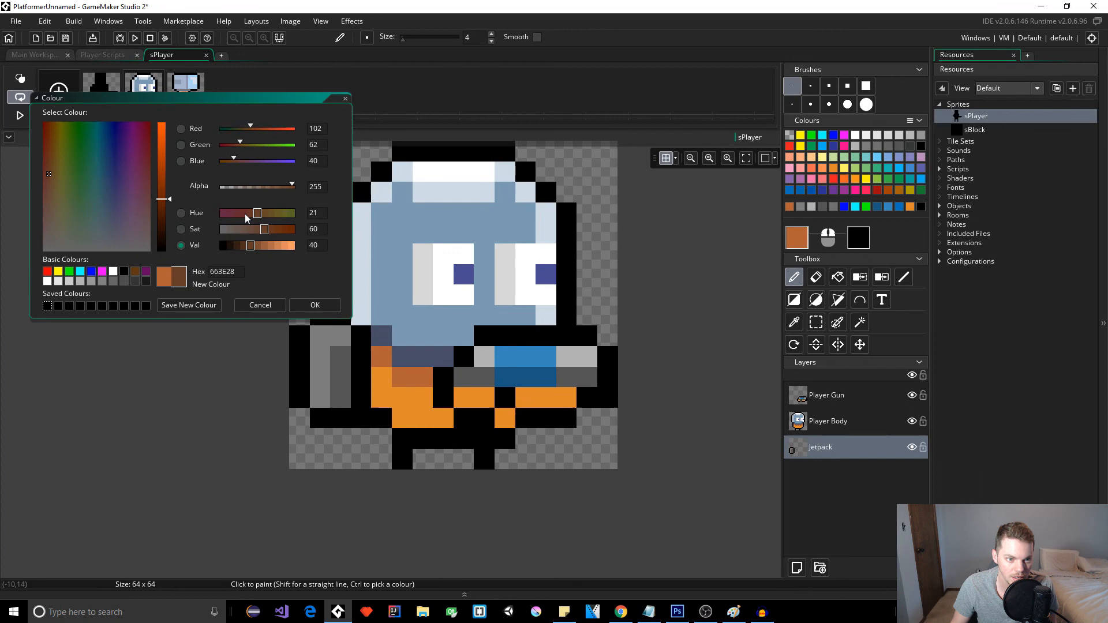
pyautogui.click(315, 305)
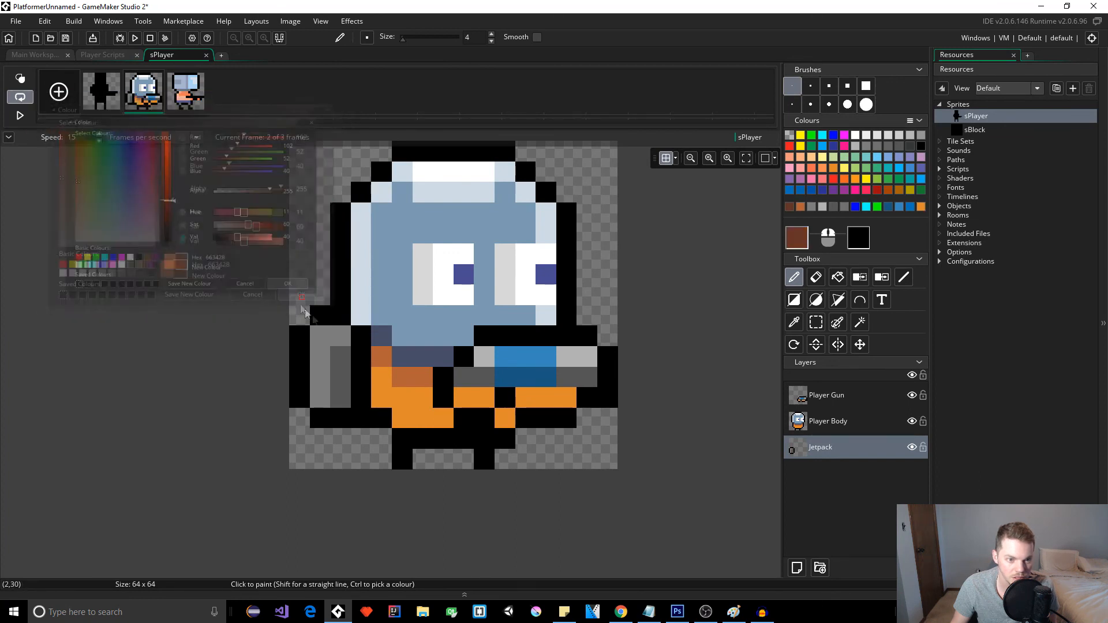
pyautogui.click(362, 397)
pyautogui.hotkey('ctrl', 'z')
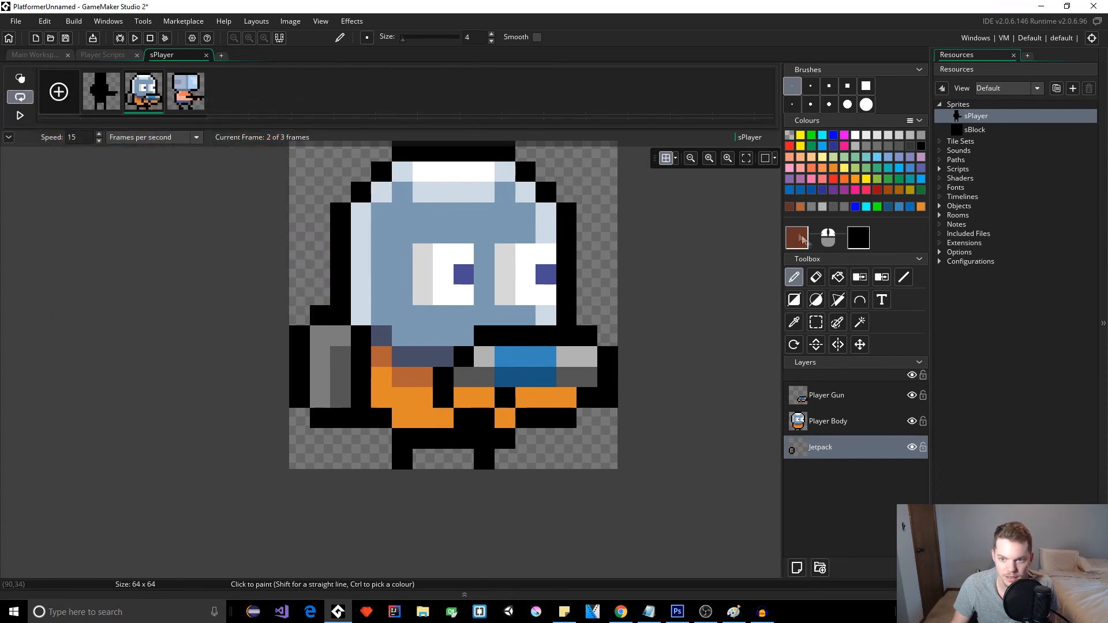
# Darken the reddish brown further and recolour the black outline column between the suit and the jetpack on the Player Body layer
pyautogui.click(798, 237)
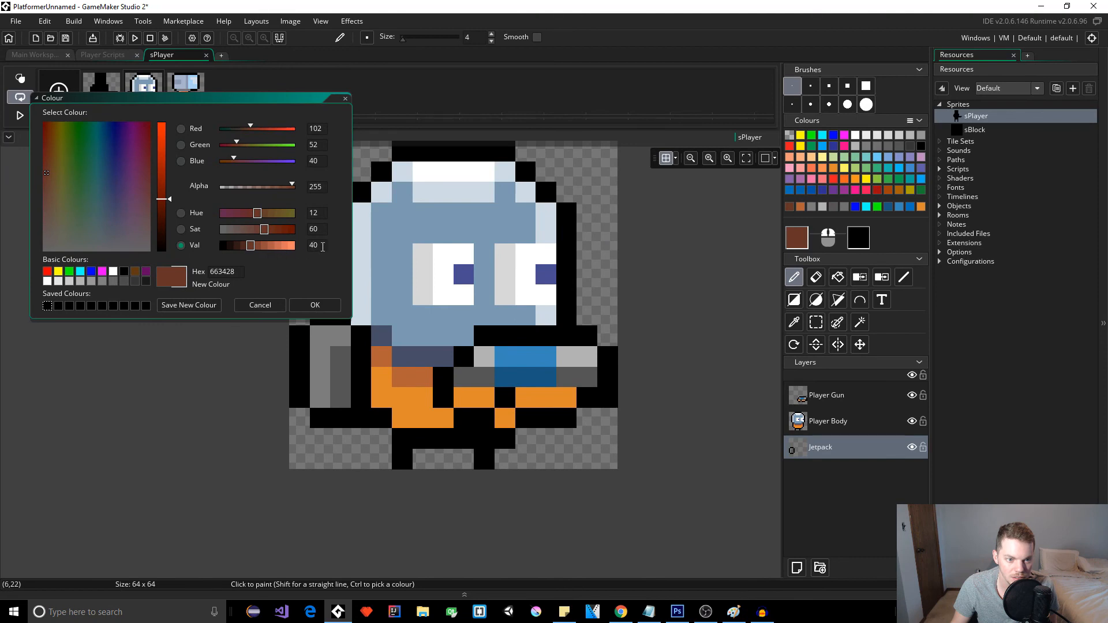
pyautogui.click(315, 304)
pyautogui.click(362, 396)
pyautogui.hotkey('ctrl', 'z')
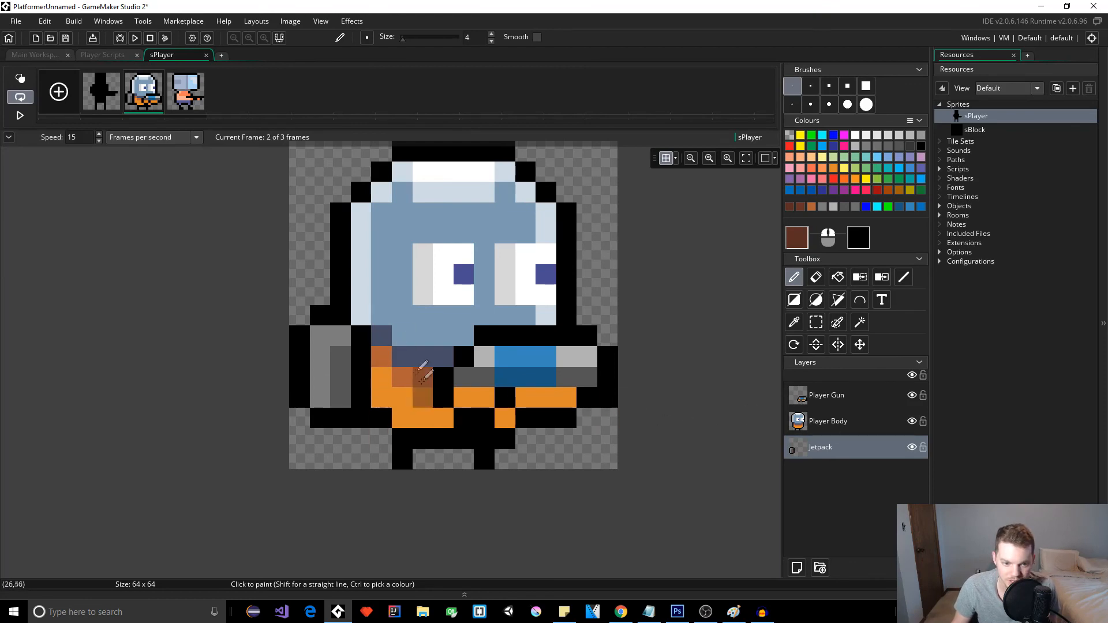
pyautogui.click(588, 419)
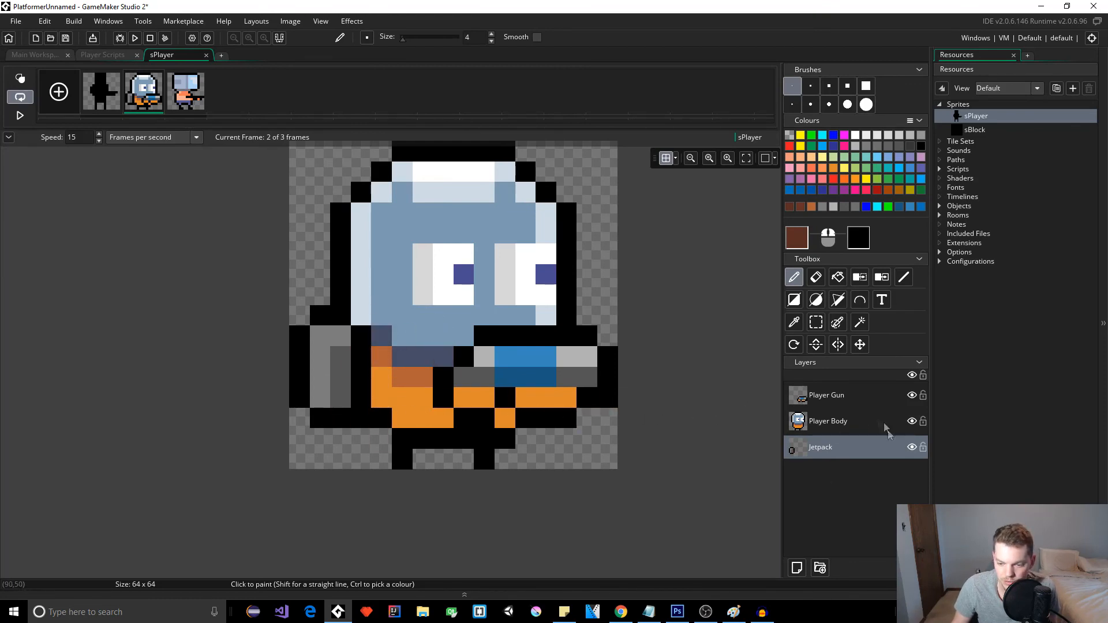
pyautogui.click(849, 427)
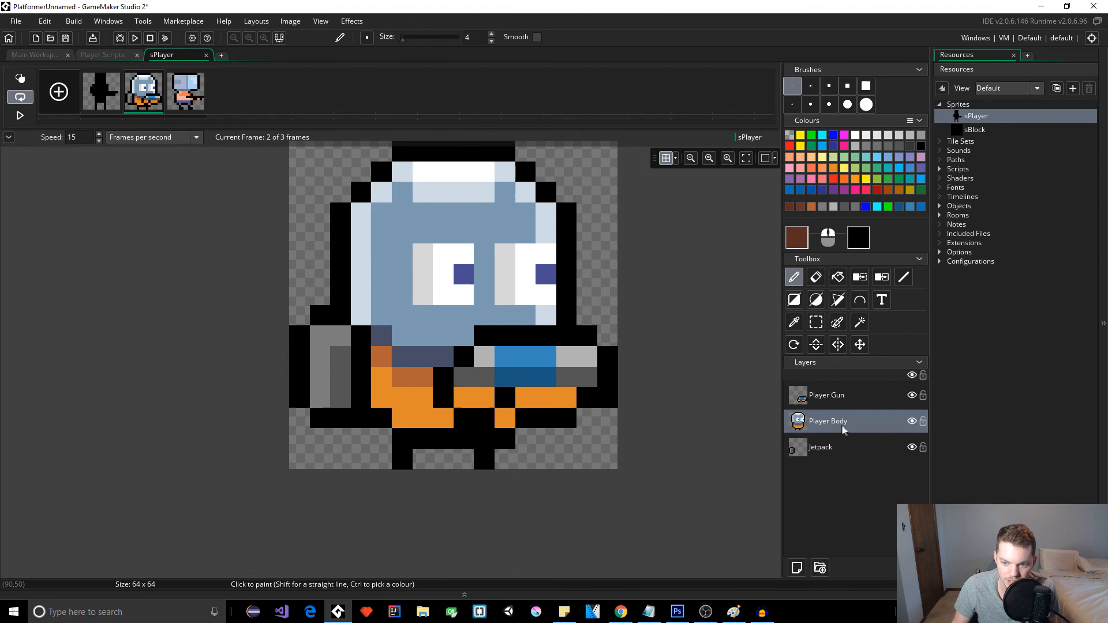
pyautogui.click(361, 397)
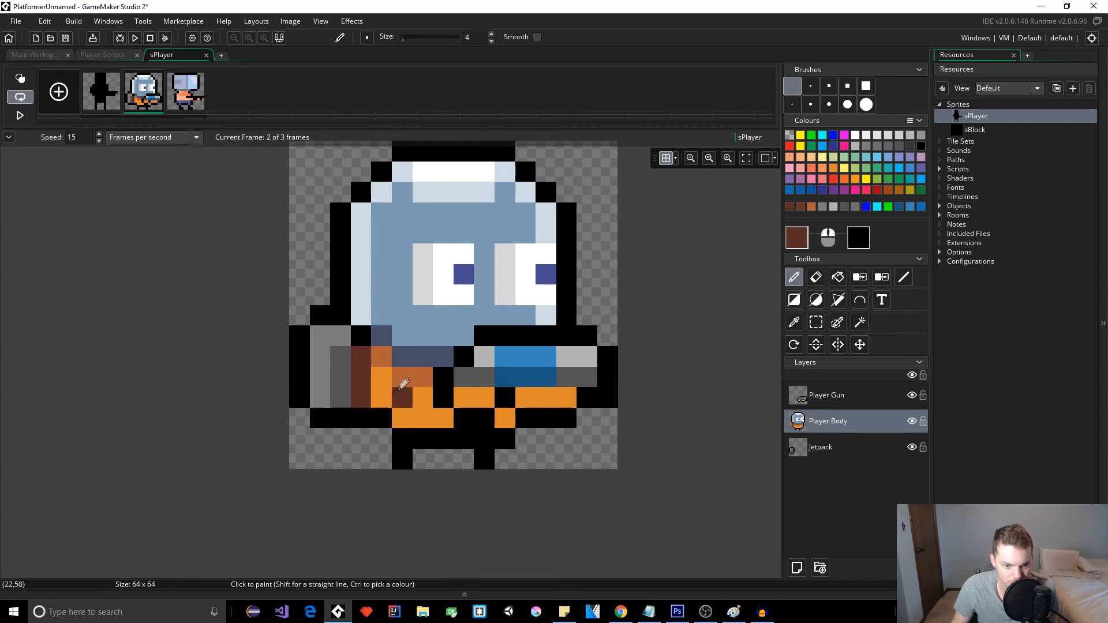
# Sample the slate-blue helmet shadow, darken it, and recolour the two black outline cells where the helmet's lower rear meets the jetpack
pyautogui.keyDown('ctrl'); pyautogui.click(384, 333); pyautogui.keyUp('ctrl')
pyautogui.click(383, 336)
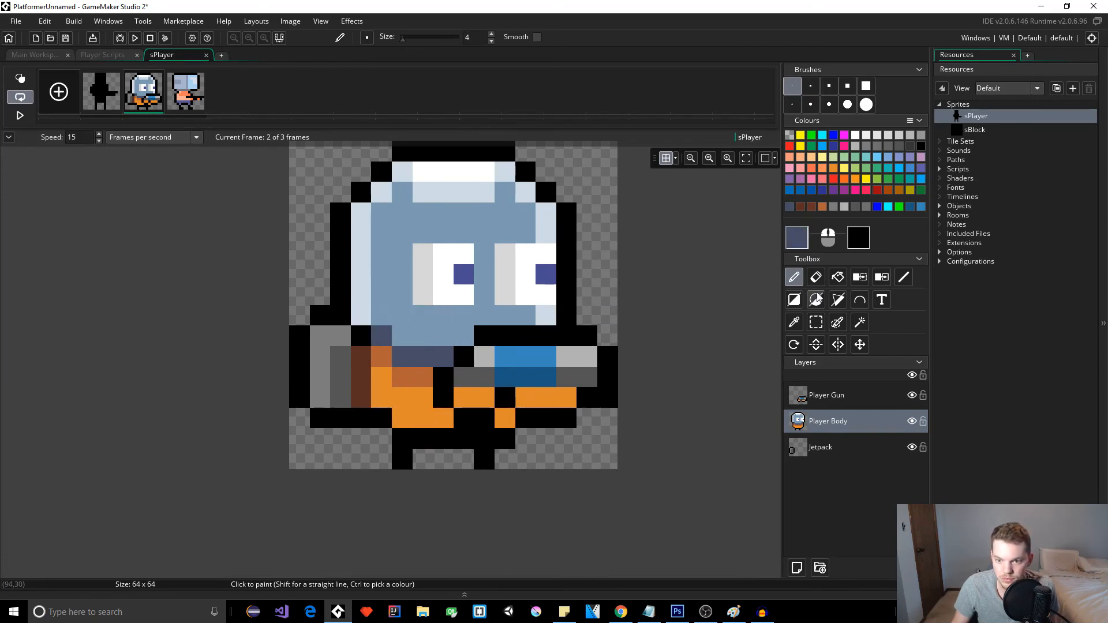
pyautogui.click(800, 247)
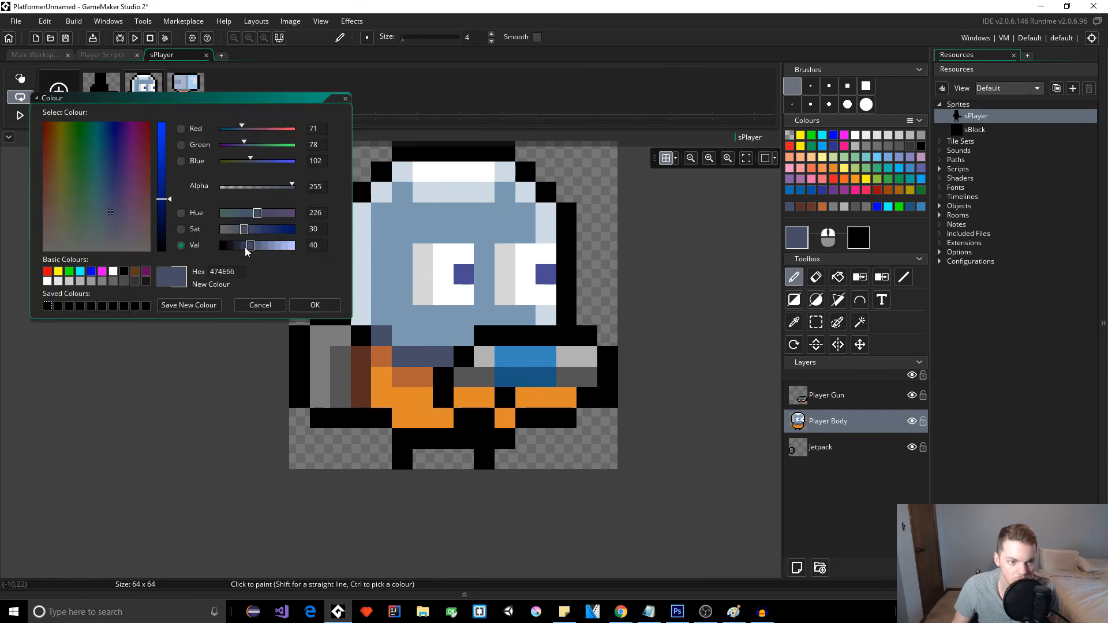
pyautogui.click(244, 246)
pyautogui.click(316, 305)
pyautogui.click(329, 337)
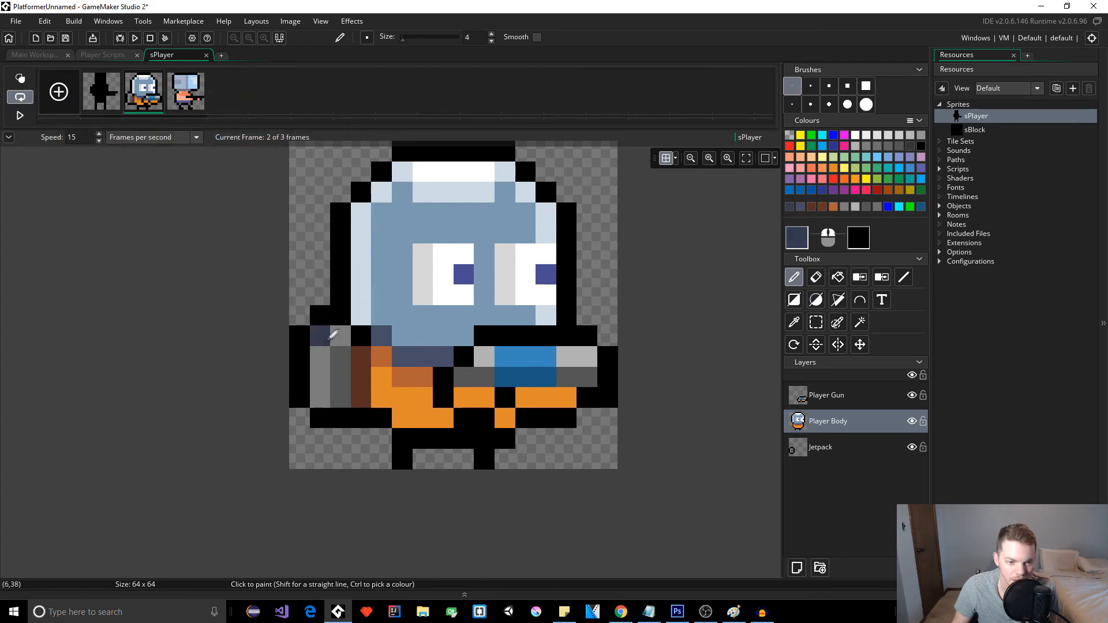
pyautogui.click(361, 336)
pyautogui.click(341, 315)
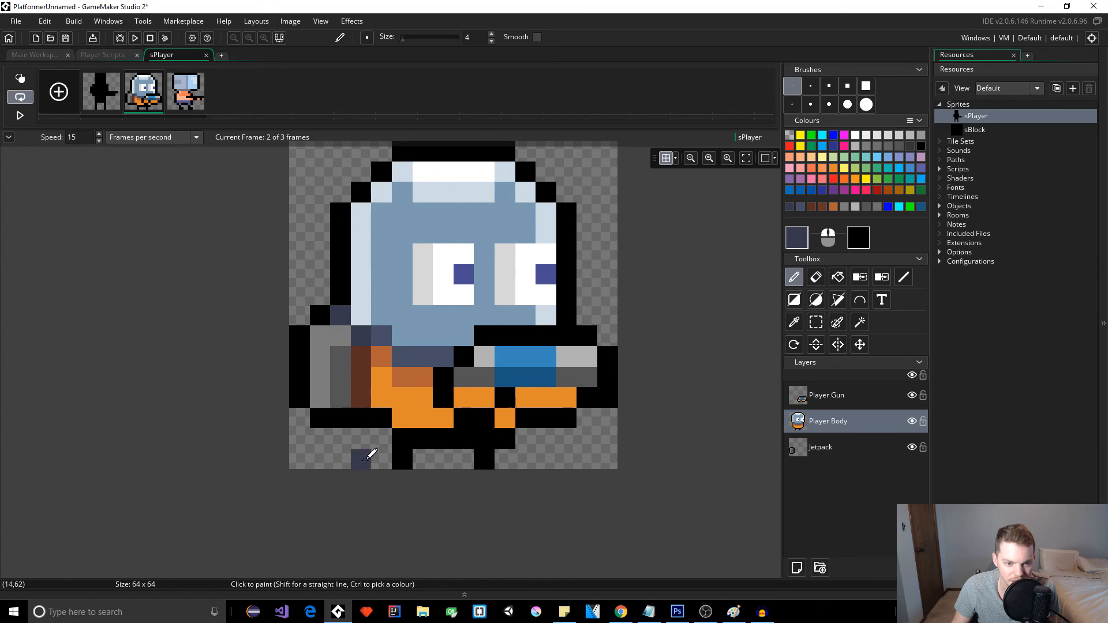
# Examine the shaded character at small and large display sizes to judge its outline and jetpack shading
pyautogui.scroll(-3, 400, 417)
pyautogui.scroll(3, 401, 416)
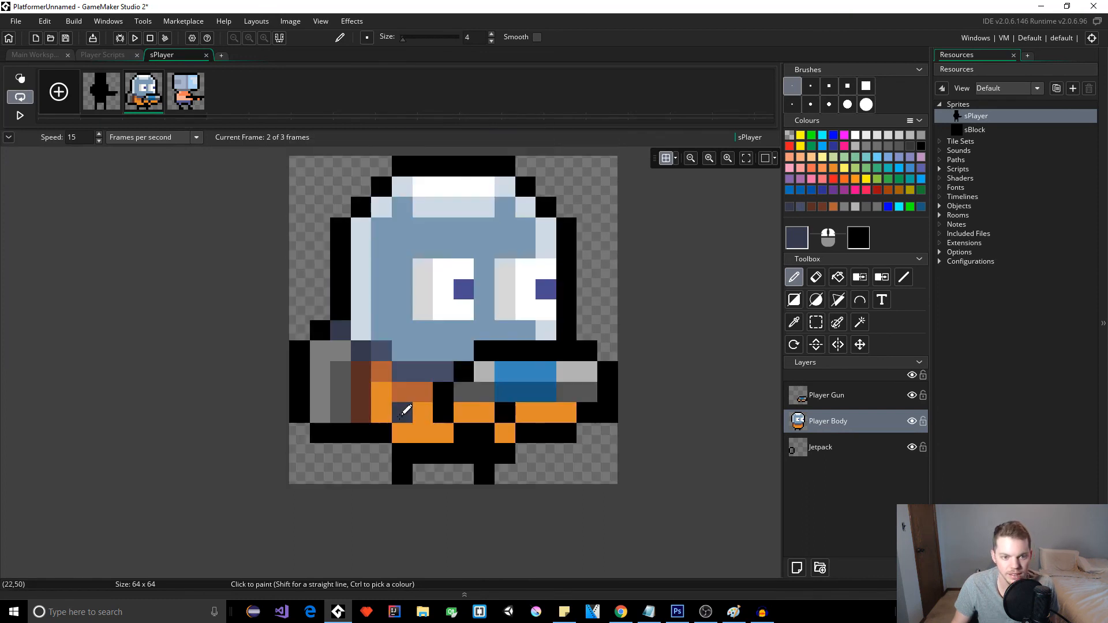
pyautogui.scroll(-4, 406, 411)
pyautogui.scroll(-3, 407, 413)
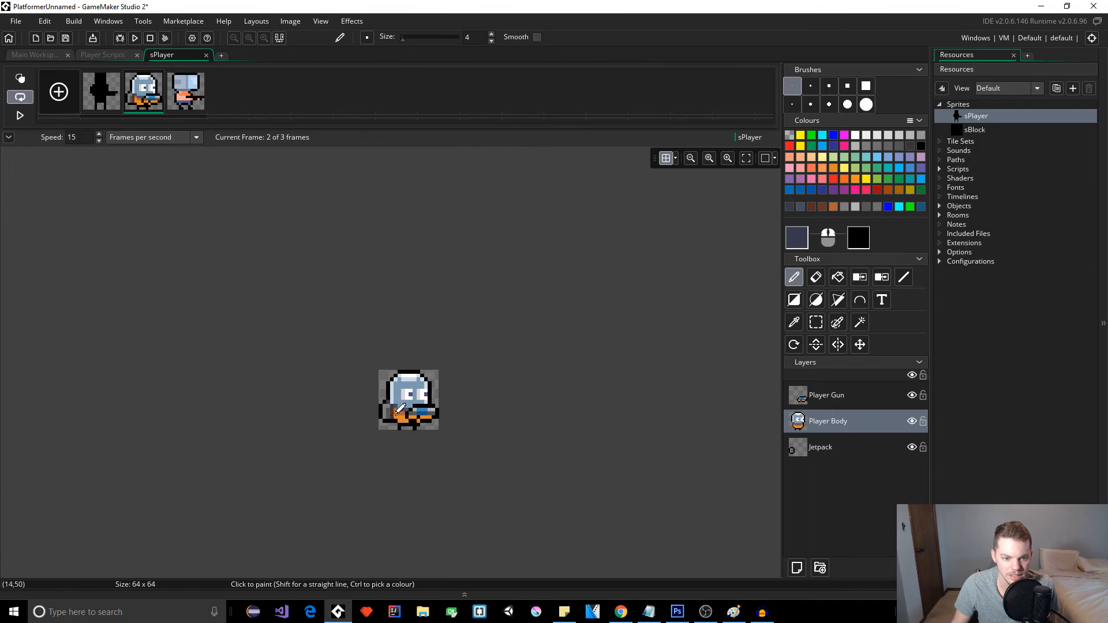
pyautogui.scroll(1, 401, 409)
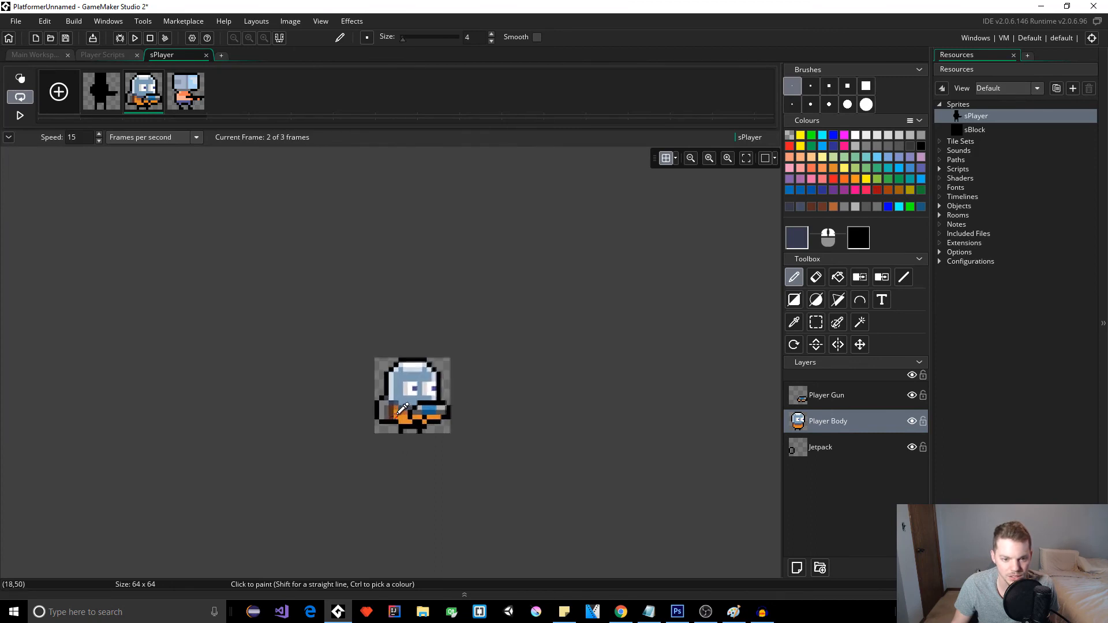
pyautogui.scroll(5, 398, 411)
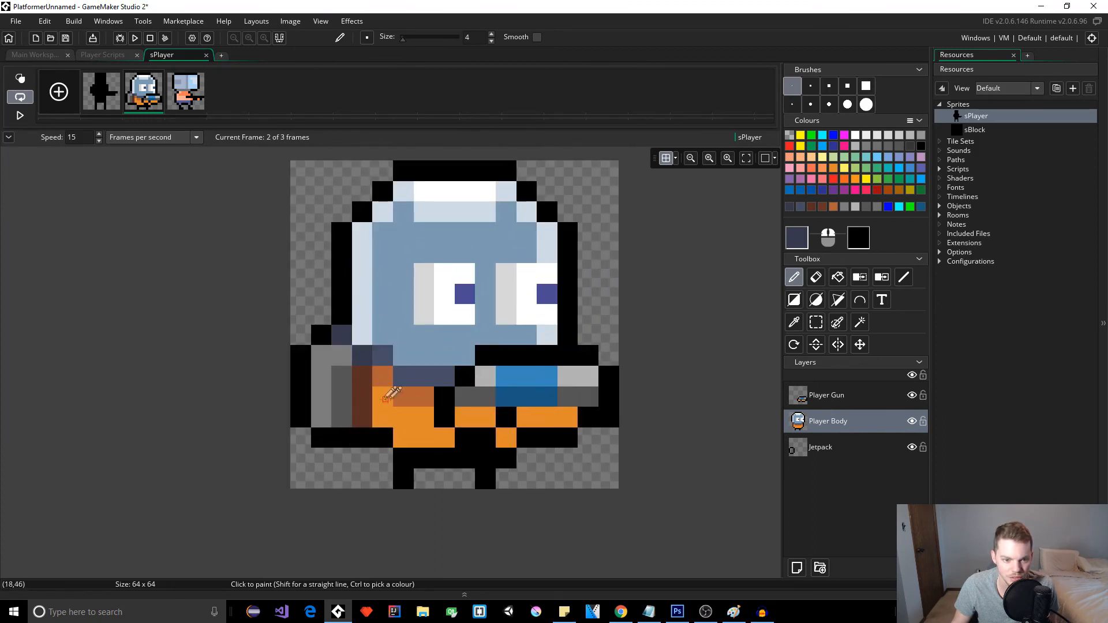
pyautogui.scroll(-6, 383, 394)
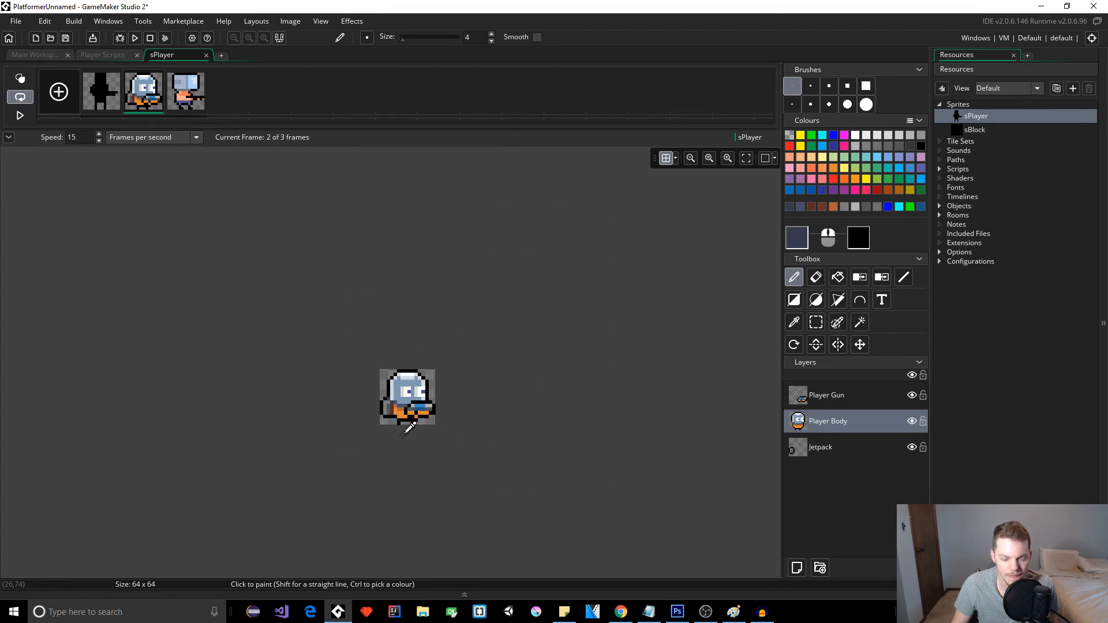
pyautogui.scroll(4, 439, 399)
pyautogui.scroll(-1, 453, 387)
pyautogui.scroll(2, 446, 396)
pyautogui.scroll(-3, 432, 397)
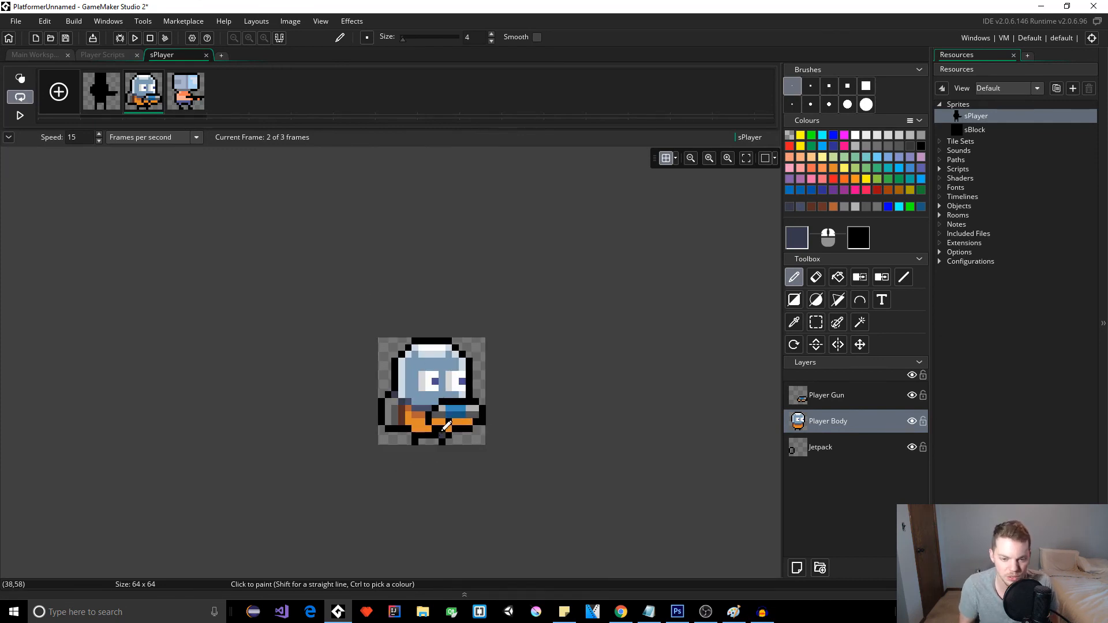
# Delete the other design frame and the black silhouette frame from sPlayer, keep the orange-suited jetpack character, and return to the main workspace
pyautogui.click(202, 75)
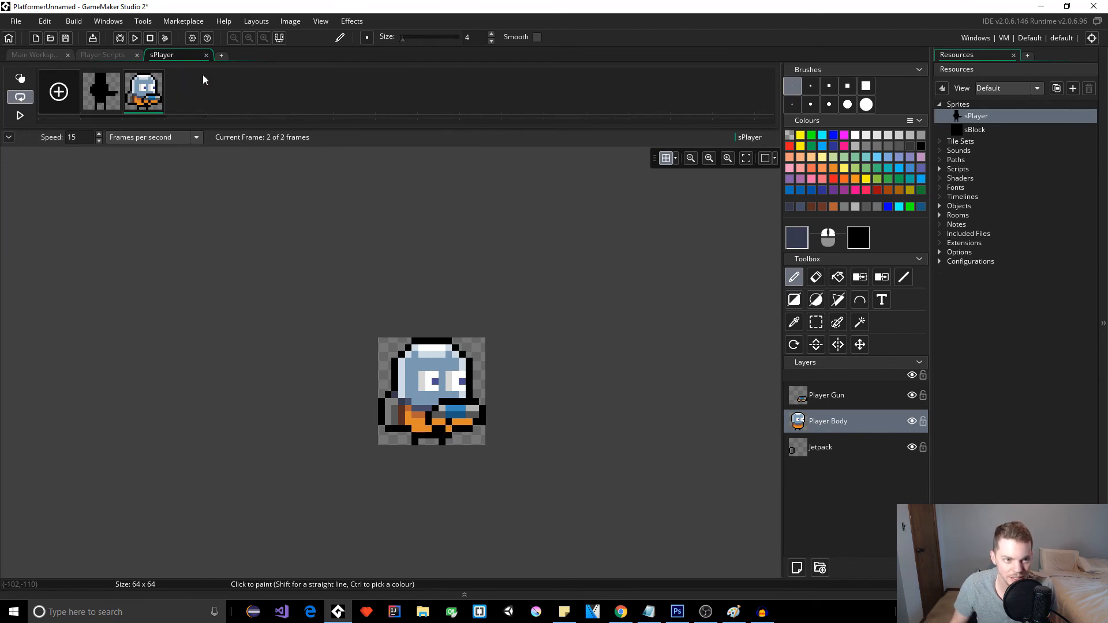
pyautogui.click(117, 75)
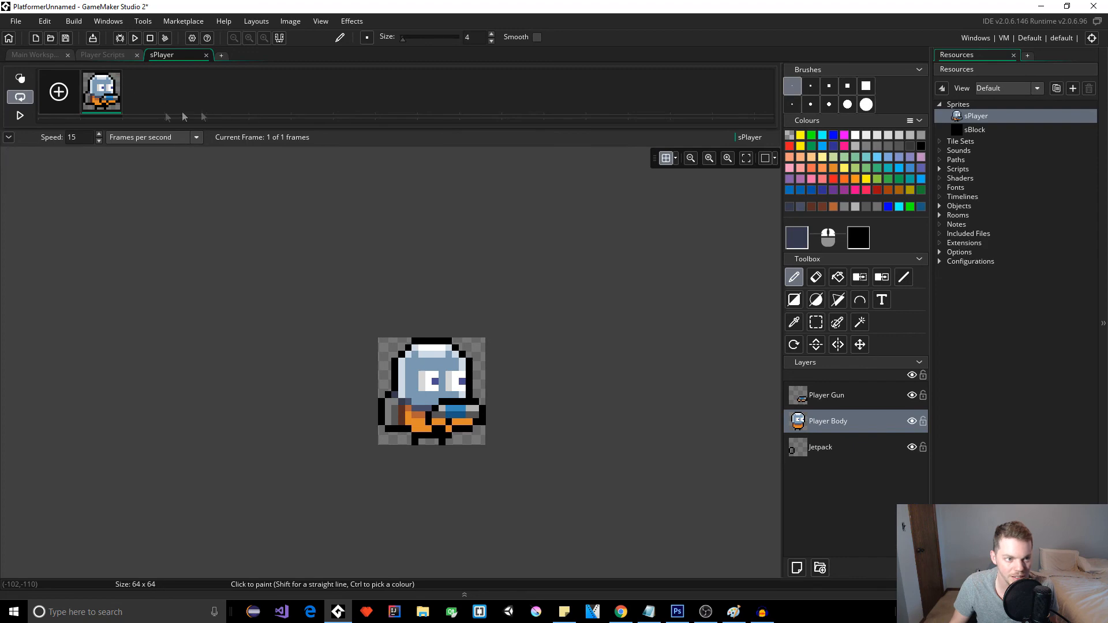
pyautogui.click(206, 55)
pyautogui.click(36, 55)
# Run the game and test the new player sprite by moving and jumping off the platform and around the small block
pyautogui.click(140, 39)
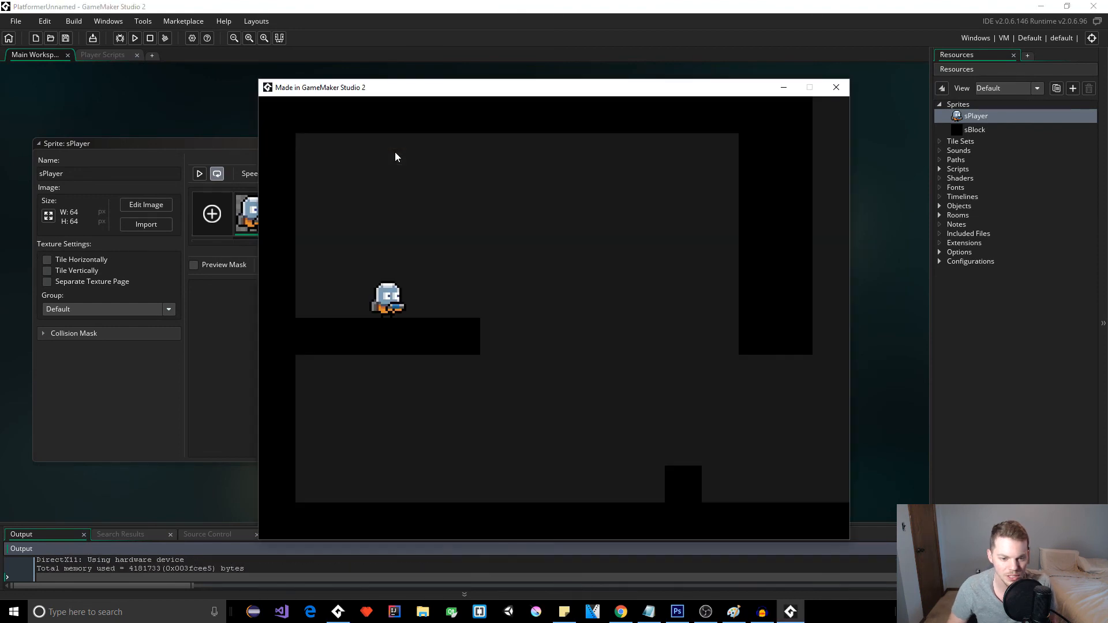
pyautogui.press('Right')
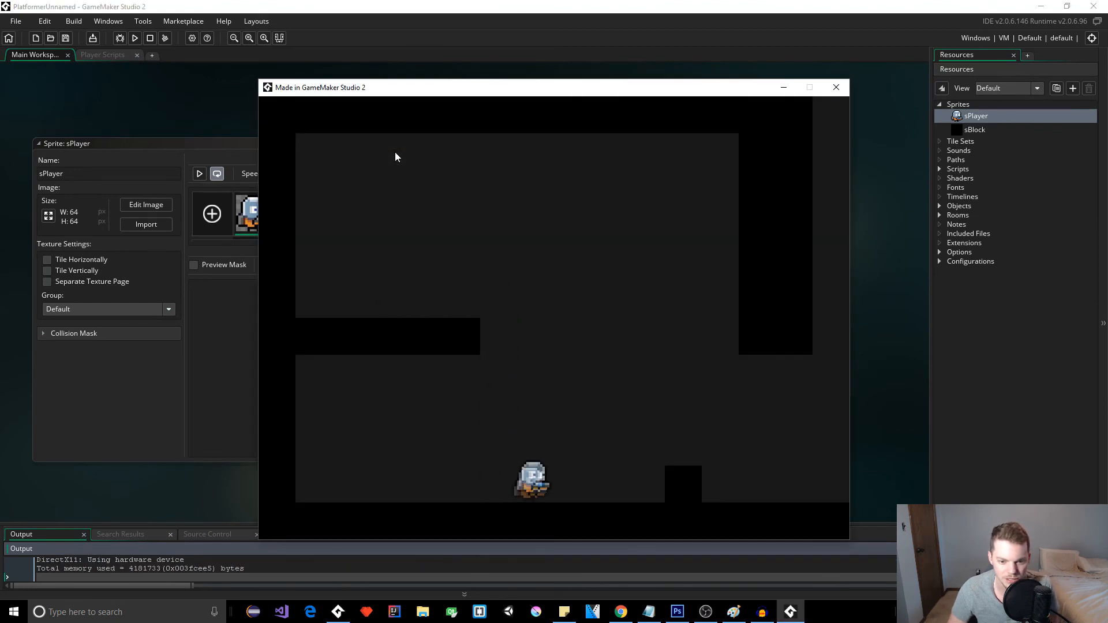
pyautogui.press('Right')
pyautogui.press('Up')
pyautogui.press('Left')
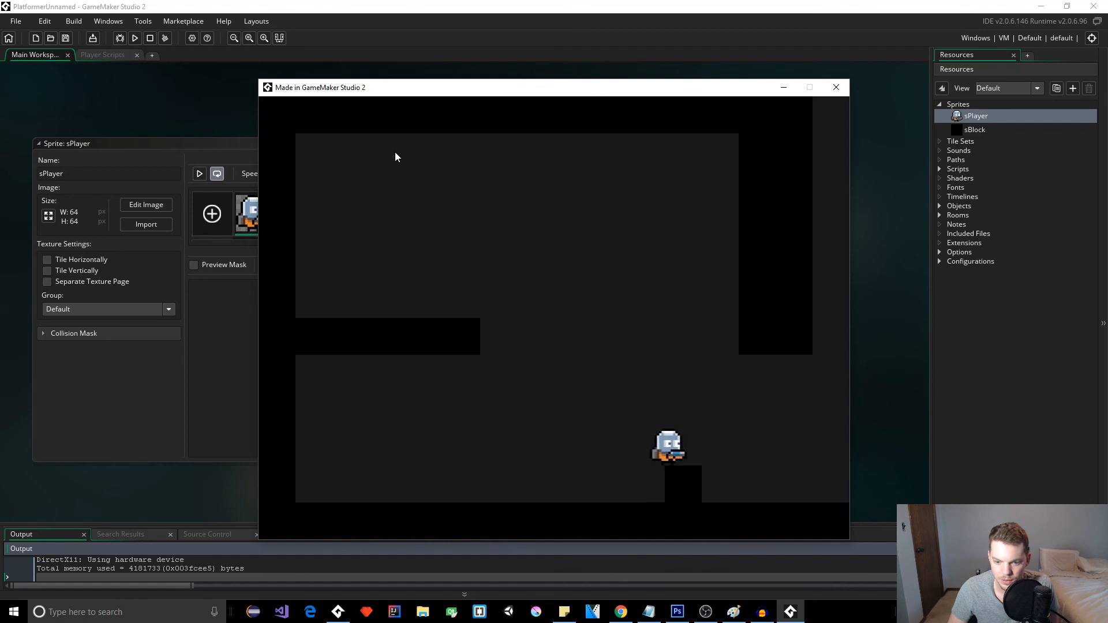
pyautogui.press('Up')
pyautogui.press('Right')
pyautogui.press('Up')
pyautogui.press('Left')
pyautogui.press('Right')
pyautogui.press('Up')
pyautogui.press('Up')
pyautogui.press('Left')
pyautogui.press('Right')
pyautogui.press('Up')
pyautogui.press('Right')
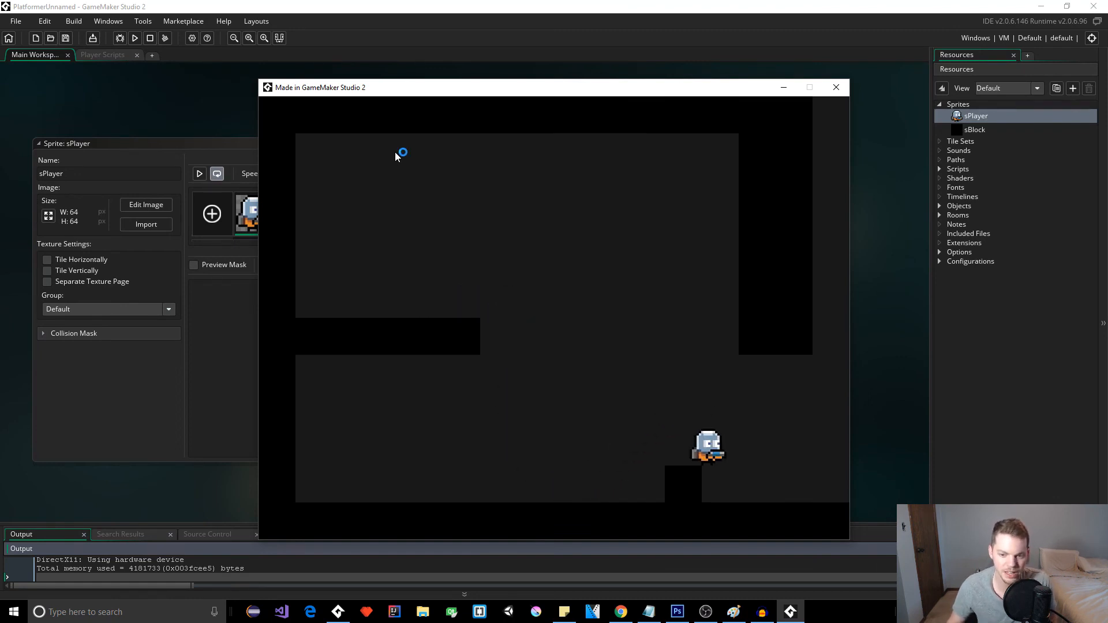
pyautogui.press('Left')
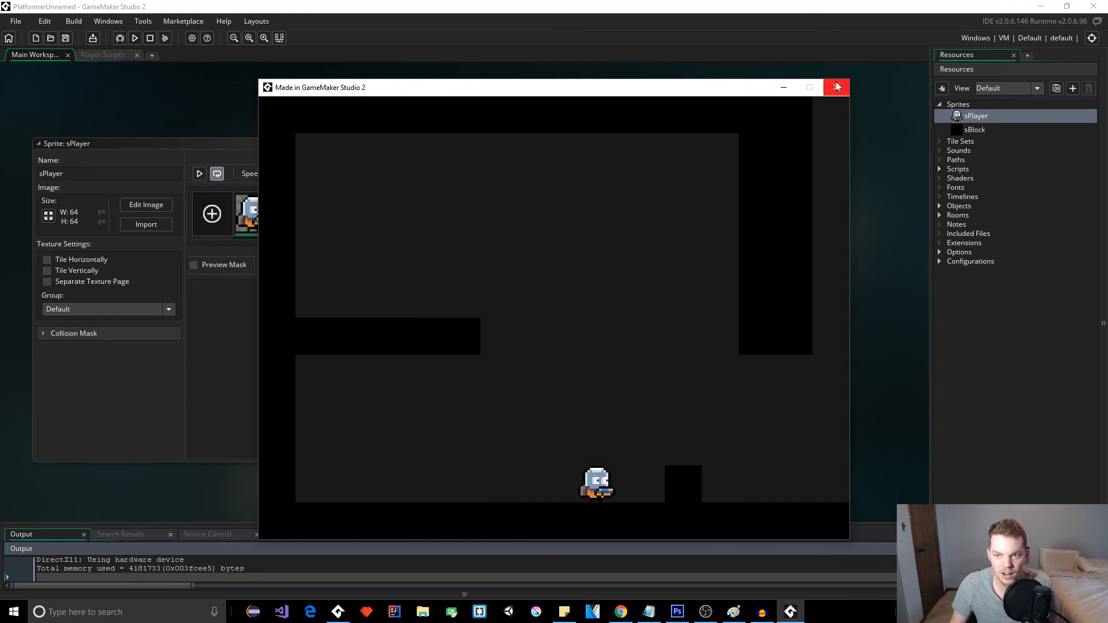